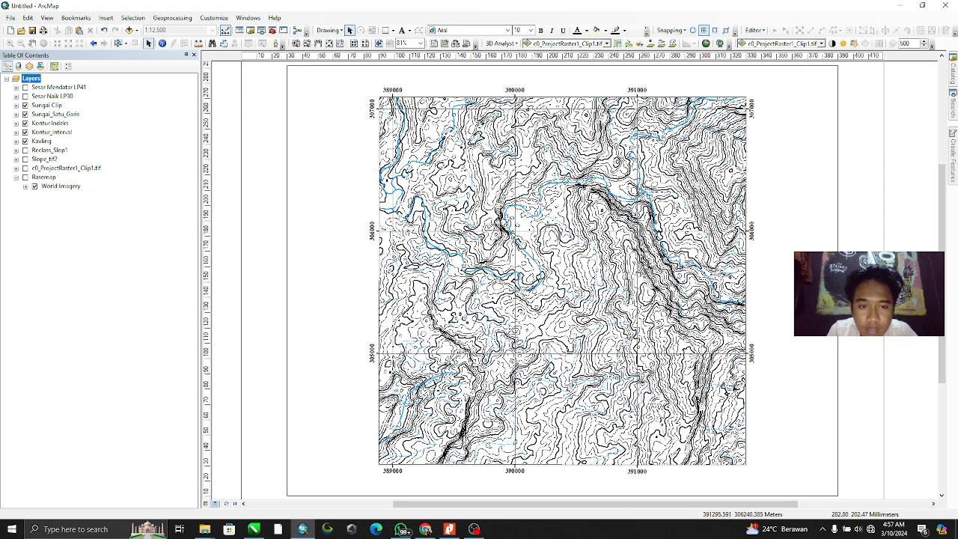
Switch to Nitro Pro to examine the reference geological map, and return to the ArcMap layout
left_click_drag(666, 199, 628, 196)
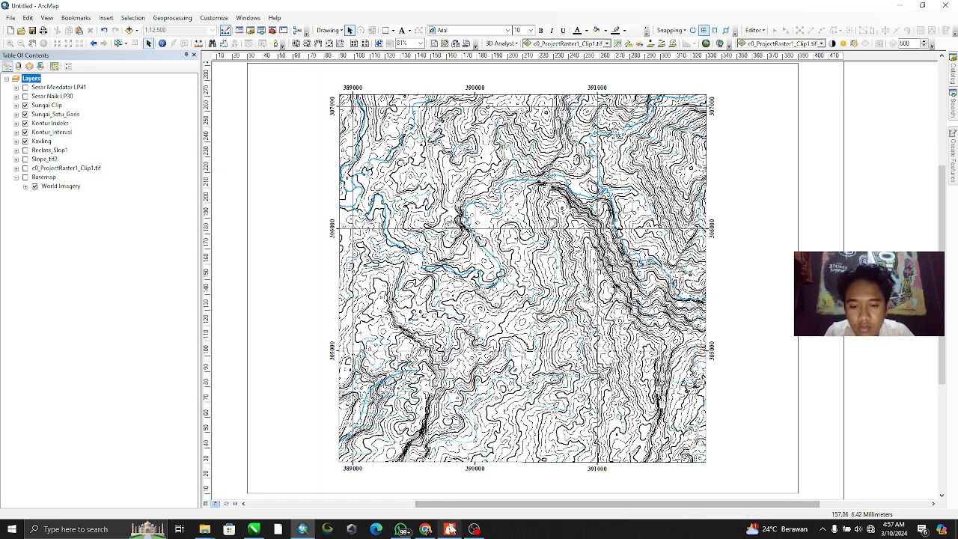
left_click(449, 529)
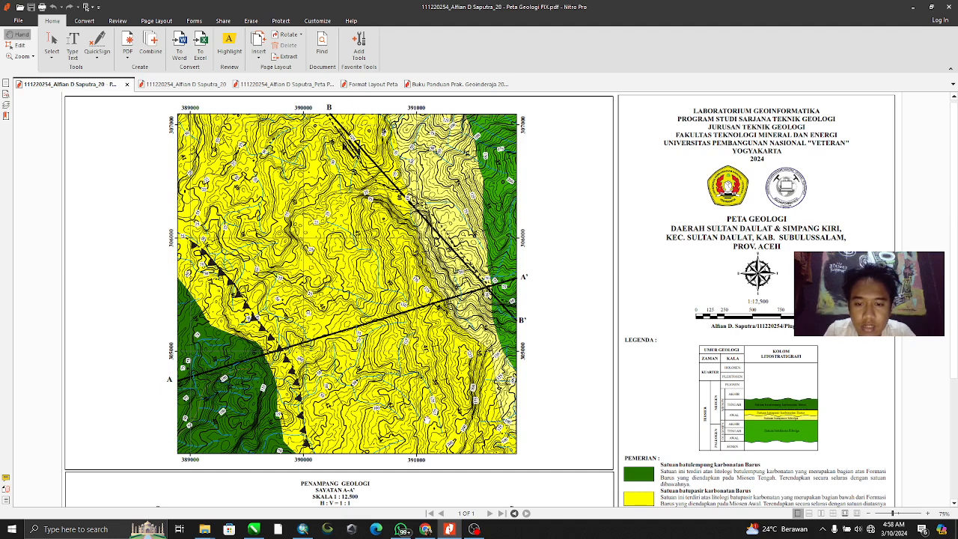
left_click(302, 529)
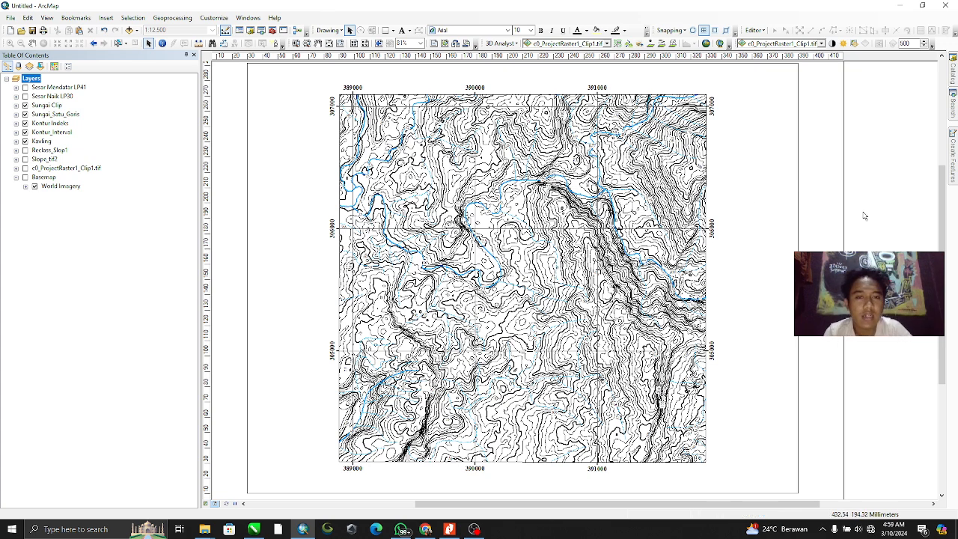
Start a new shapefile in the Pertemuan 7 folder named Bentuk Asal Struktural, with Polygon as the feature type
left_click(953, 69)
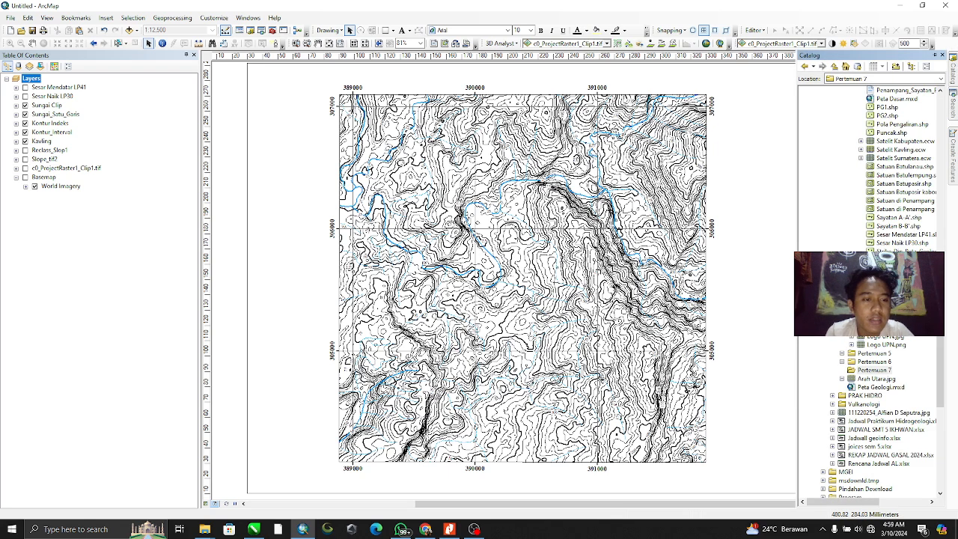
right_click(867, 369)
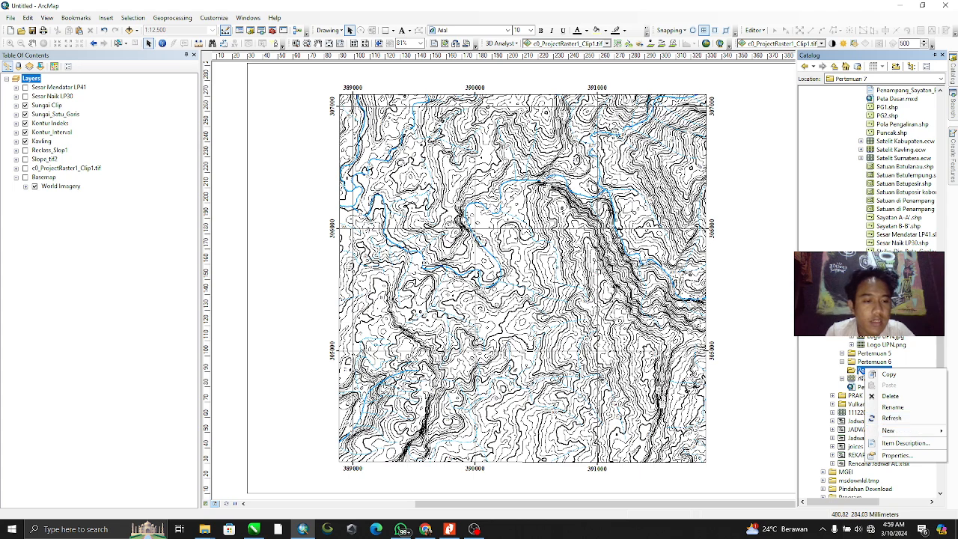
mouse_move(891, 431)
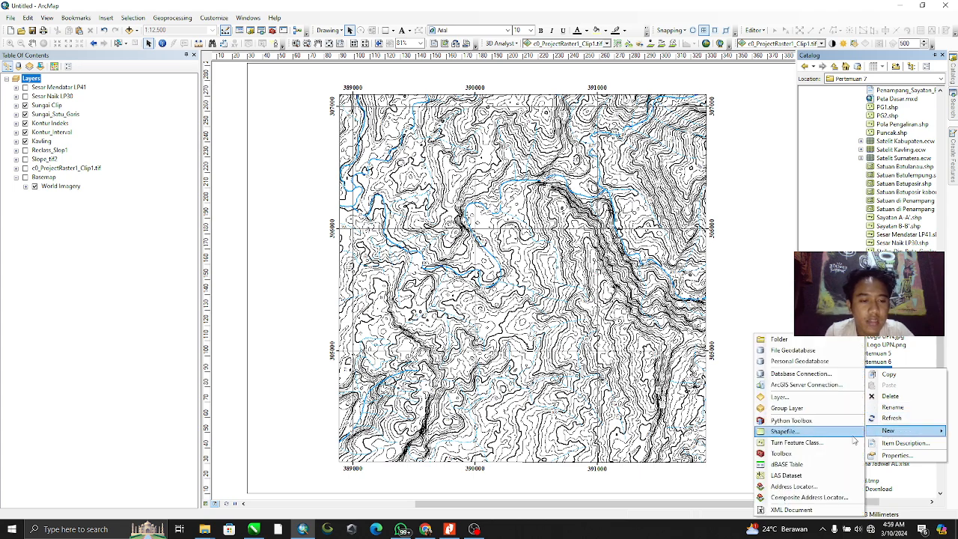
left_click(828, 434)
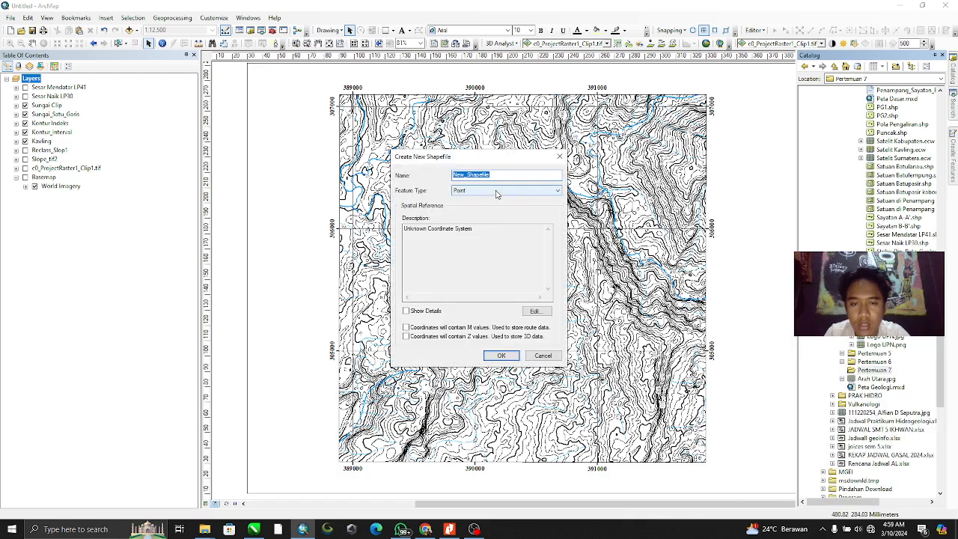
type("Bentuk Asal Struktural")
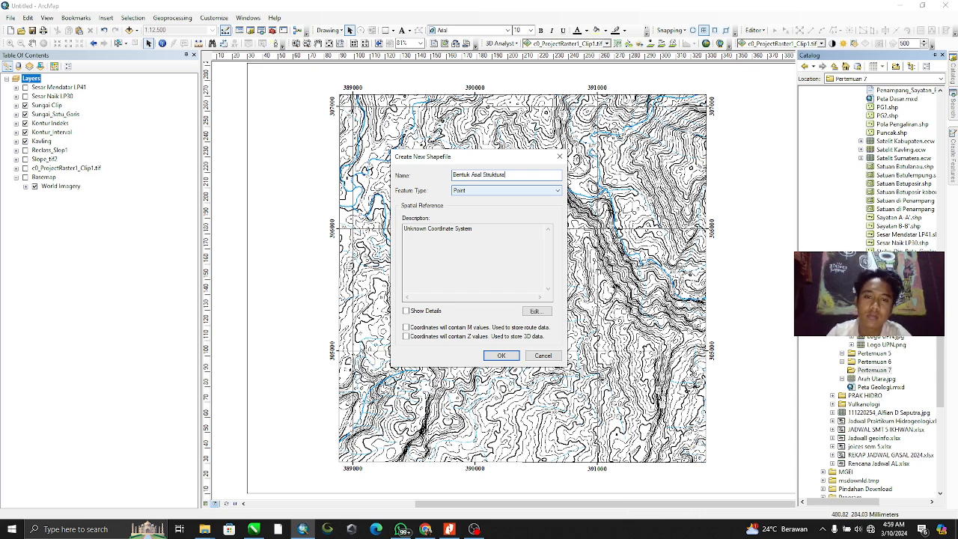
left_click(499, 192)
left_click(481, 213)
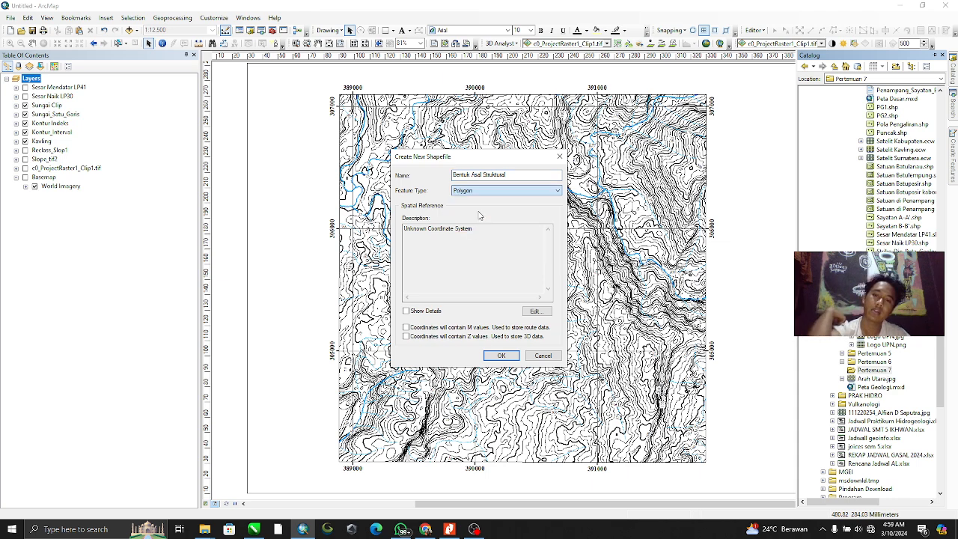
Assign the projected coordinate system WGS 1984 UTM Zone 47N to the new shapefile and create it
left_click(537, 311)
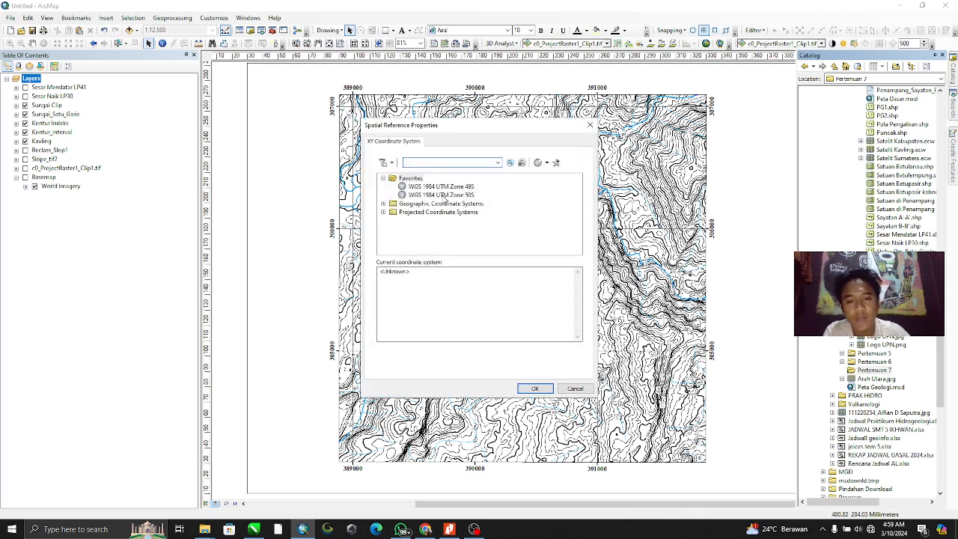
double_click(421, 213)
scroll(420, 234, "down", 3)
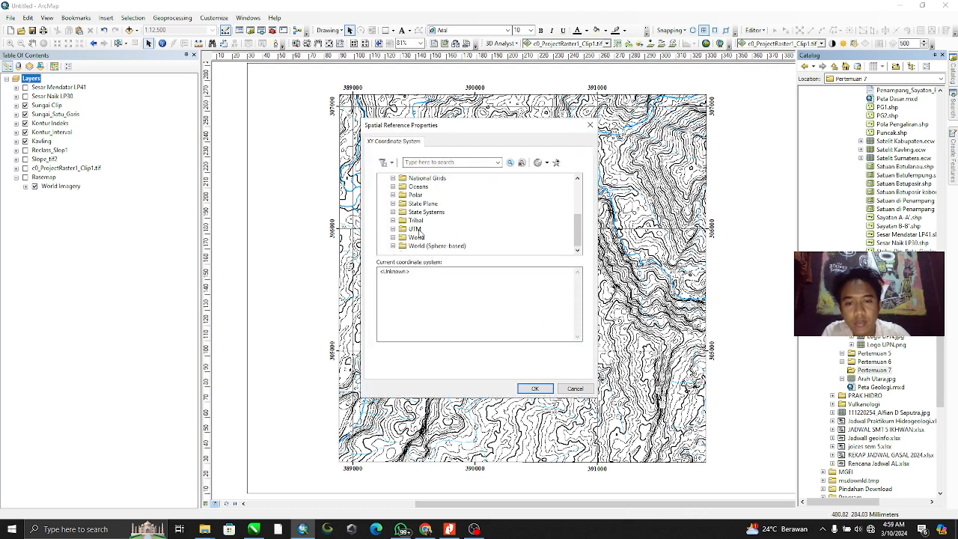
double_click(416, 229)
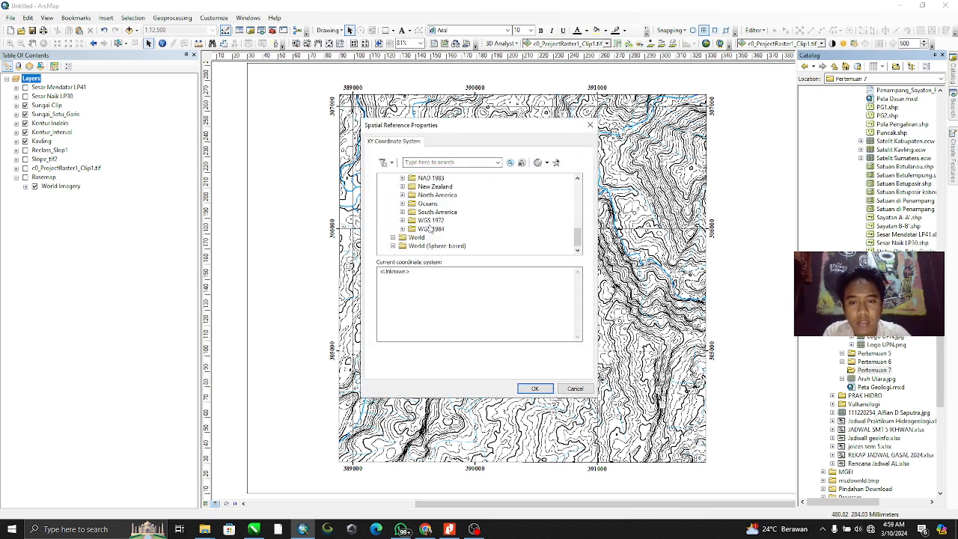
double_click(432, 229)
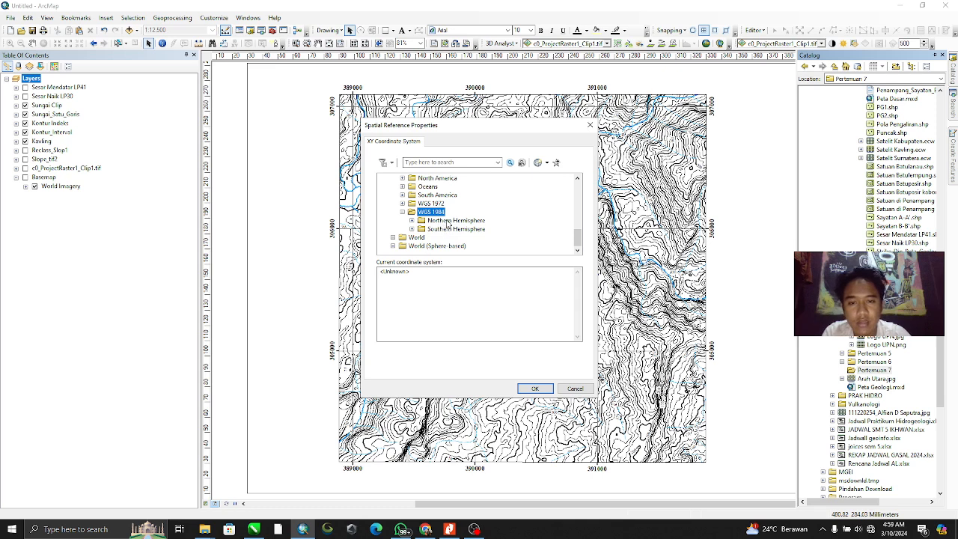
double_click(447, 221)
scroll(447, 223, "down", 7)
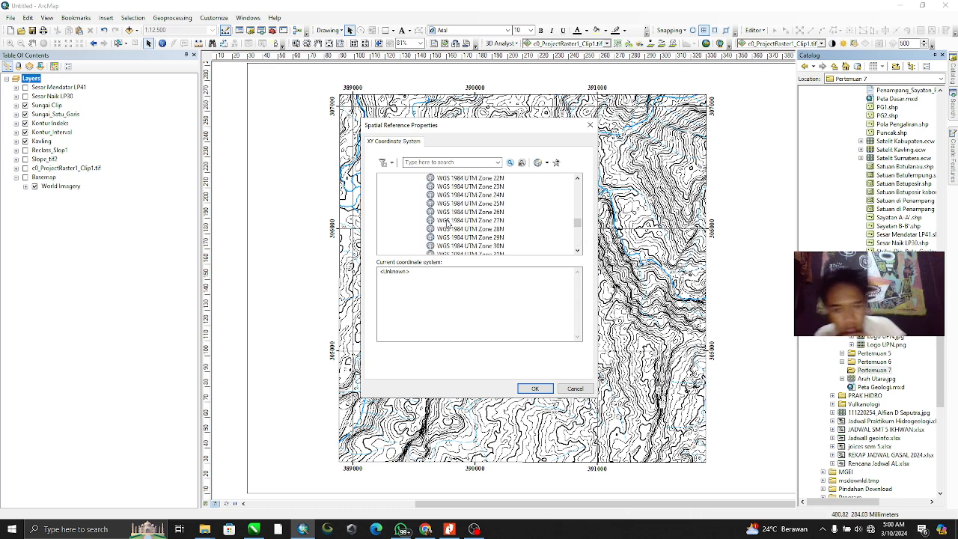
scroll(447, 223, "down", 3)
scroll(496, 225, "down", 6)
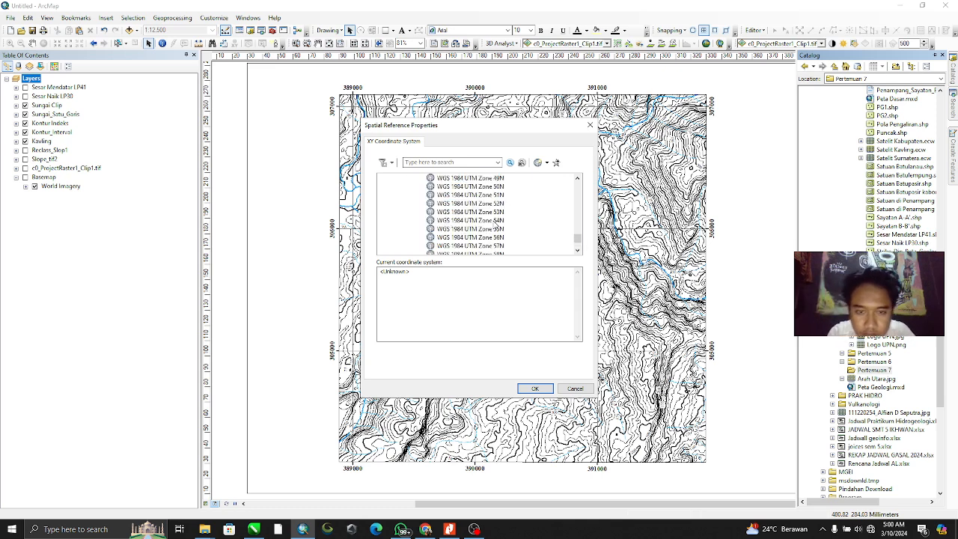
scroll(493, 223, "up", 1)
left_click(497, 214)
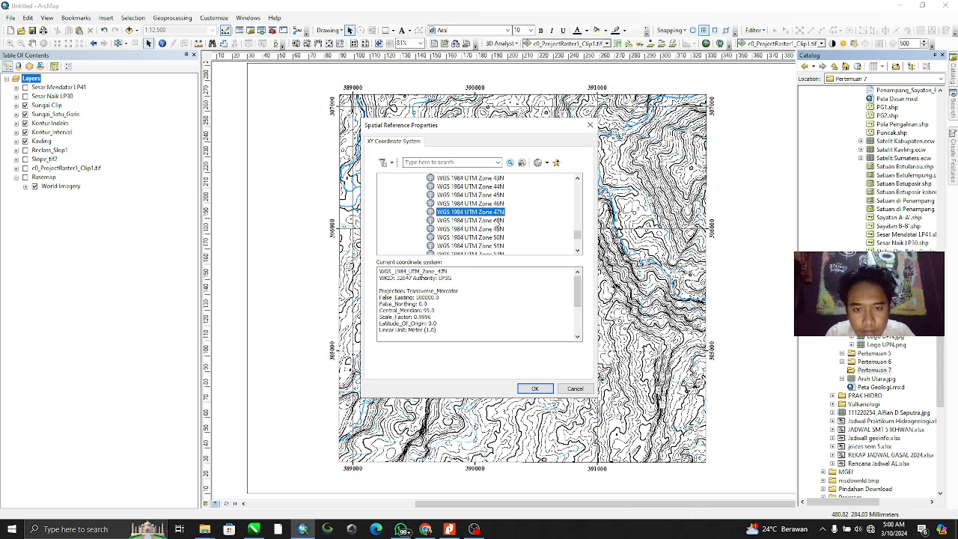
left_click(535, 388)
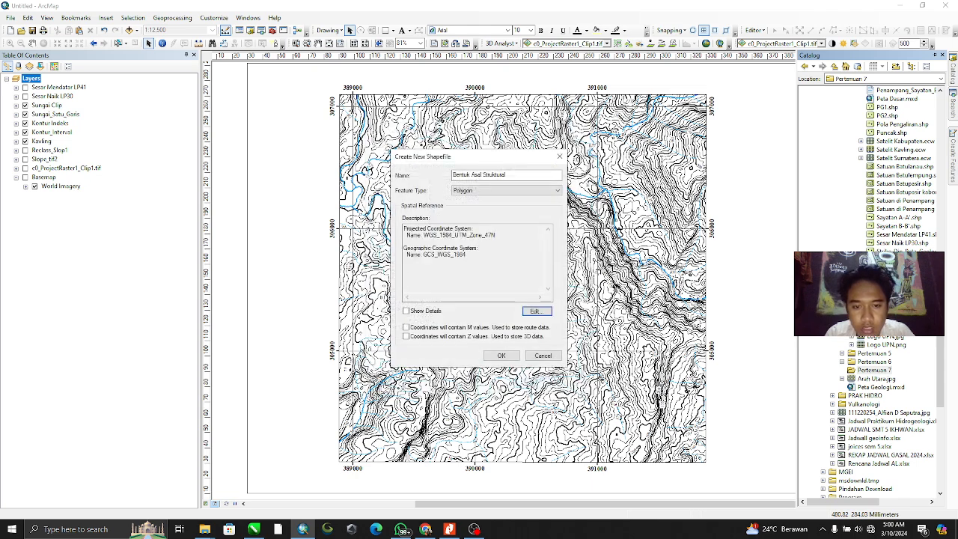
left_click(501, 356)
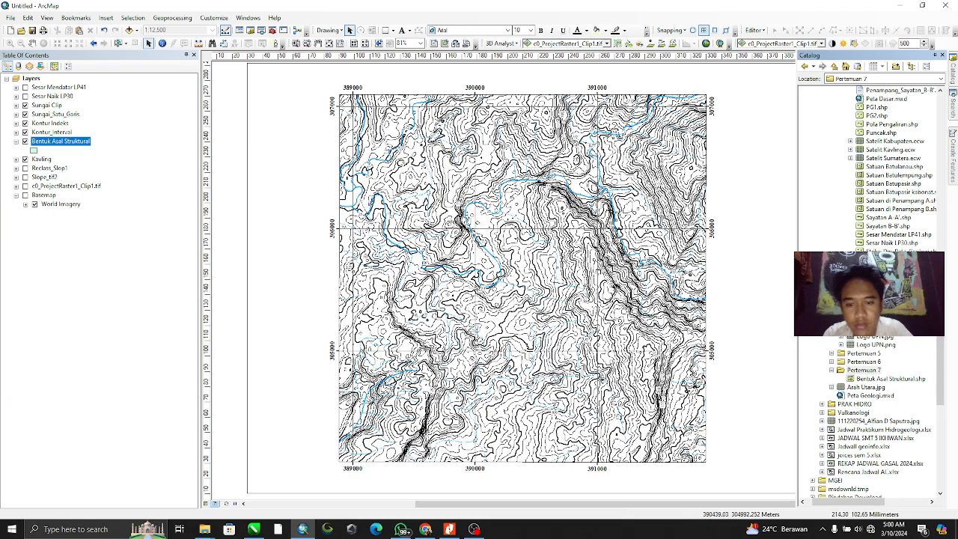
Start an edit session on the Bentuk Asal Struktural layer, continuing past the spatial reference warnings
scroll(536, 351, "up", 1)
scroll(554, 350, "down", 1)
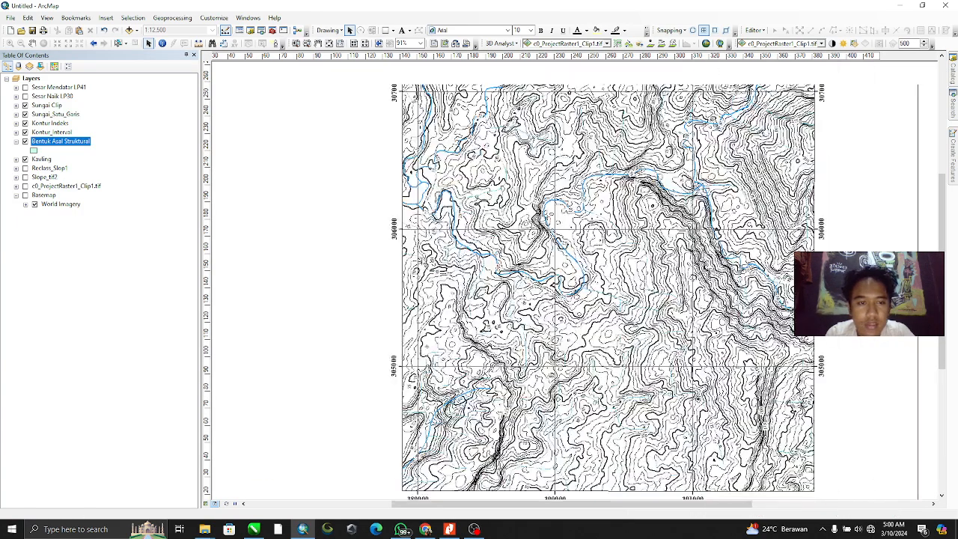
right_click(68, 142)
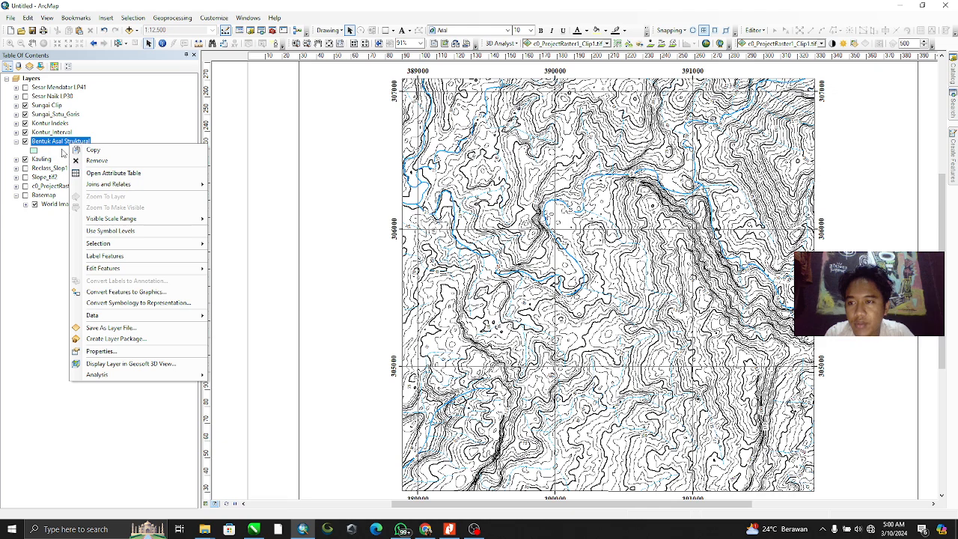
mouse_move(135, 270)
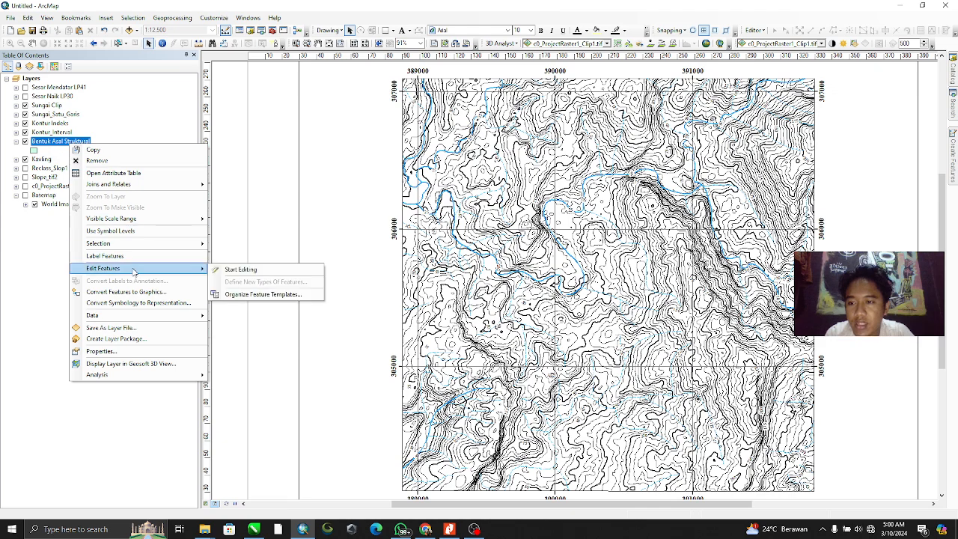
left_click(242, 270)
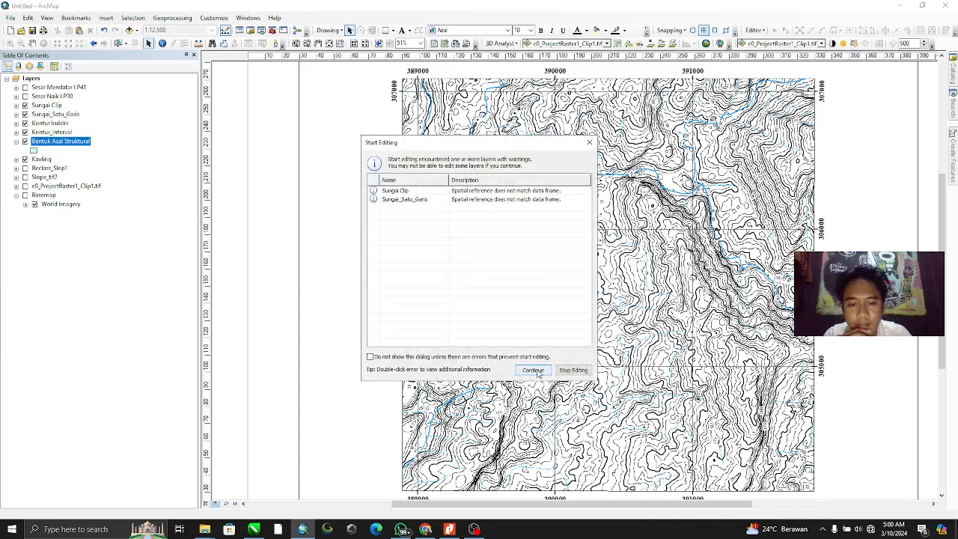
left_click(534, 371)
Turn on the Sesar Mendatar LP41 and Sesar Naik LP30 fault layers on the map
left_click_drag(638, 341, 573, 306)
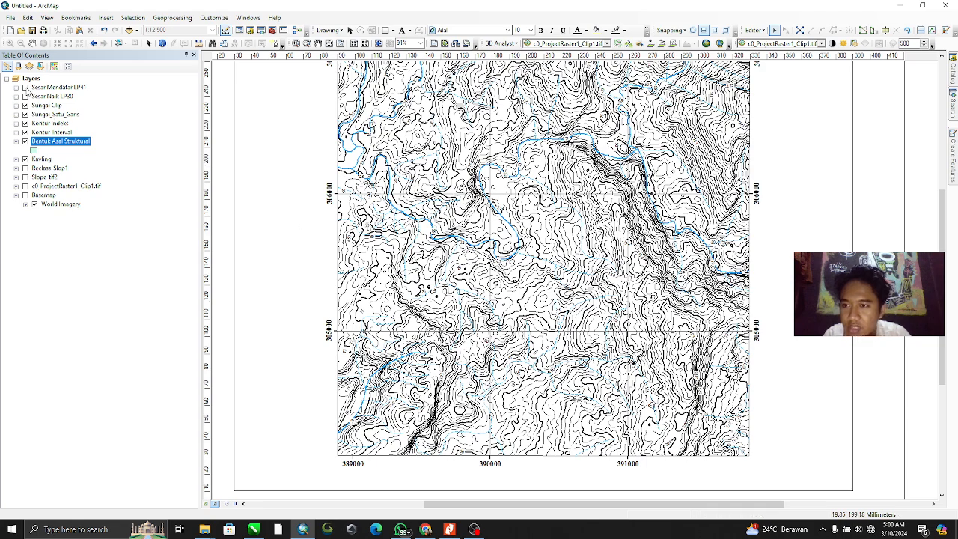
left_click(24, 87)
left_click(25, 96)
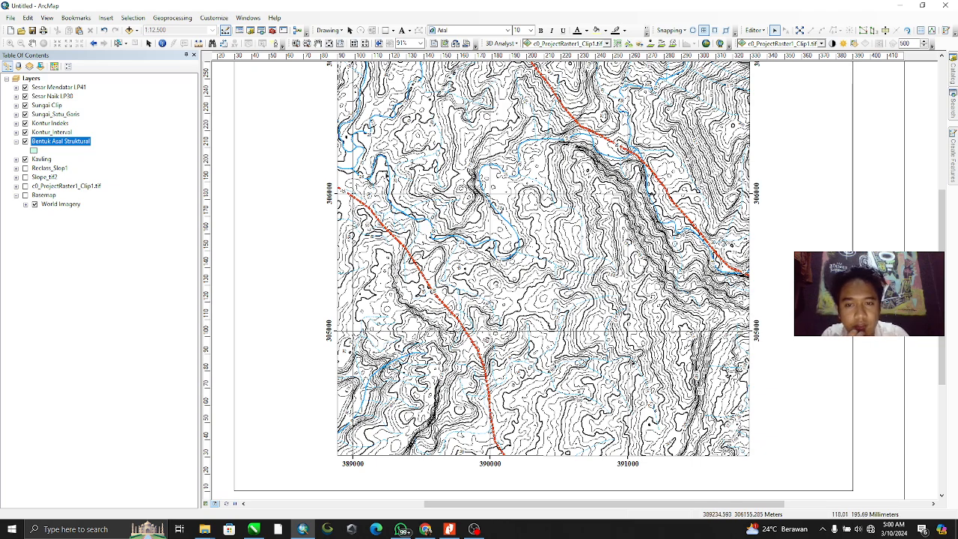
Begin a Bentuk Asal Struktural polygon at the western map edge, placing five vertices southeastward along the northern side of the dashed red fault
mouse_move(954, 154)
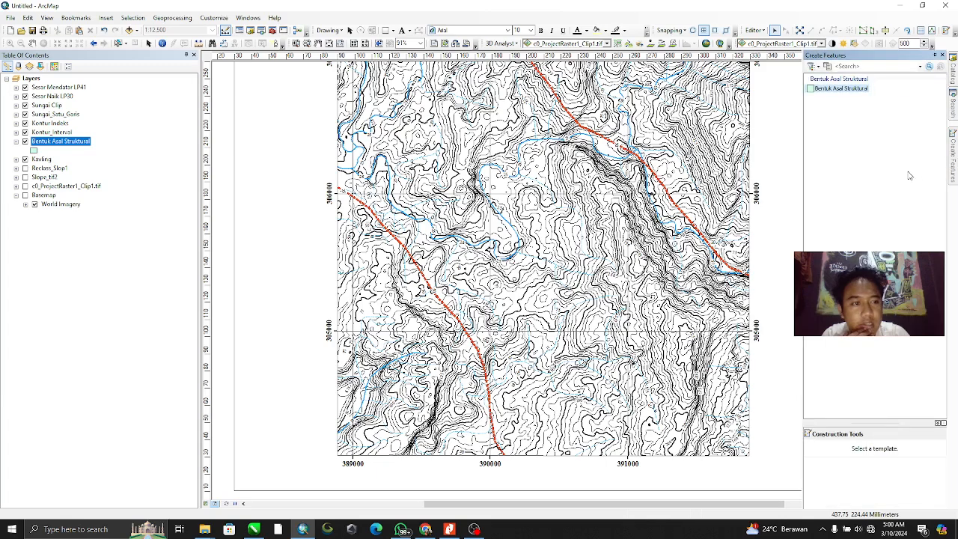
left_click(833, 89)
left_click(854, 452)
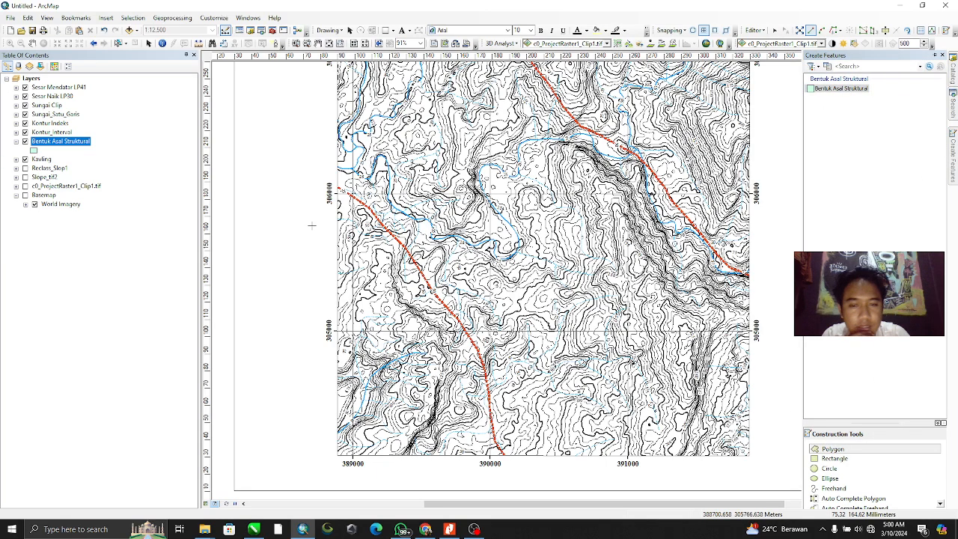
scroll(359, 199, "down", 2)
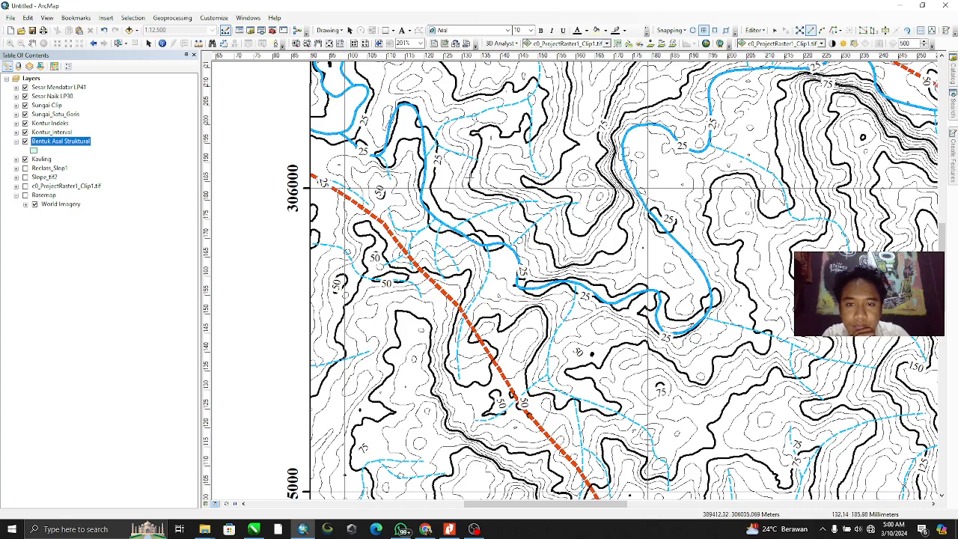
left_click_drag(388, 174, 220, 154)
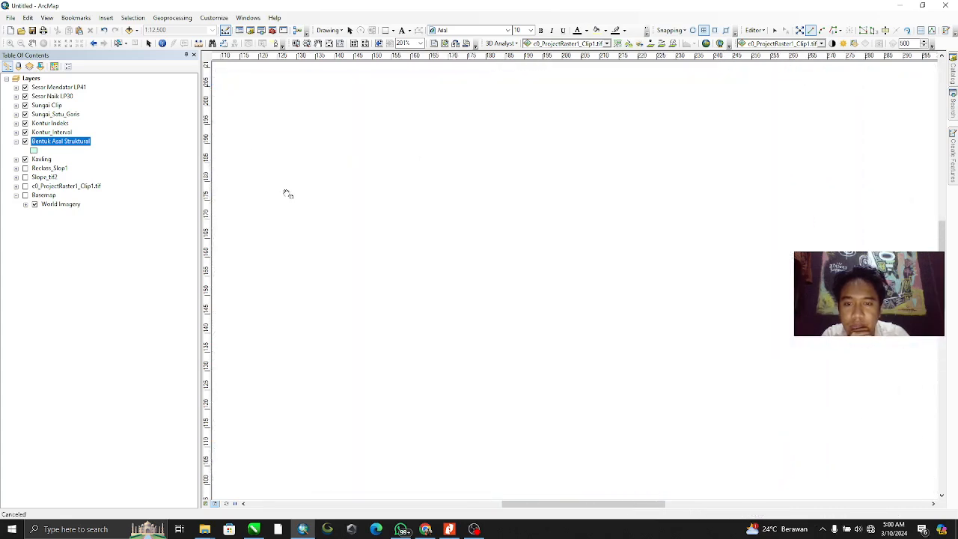
left_click_drag(253, 193, 395, 184)
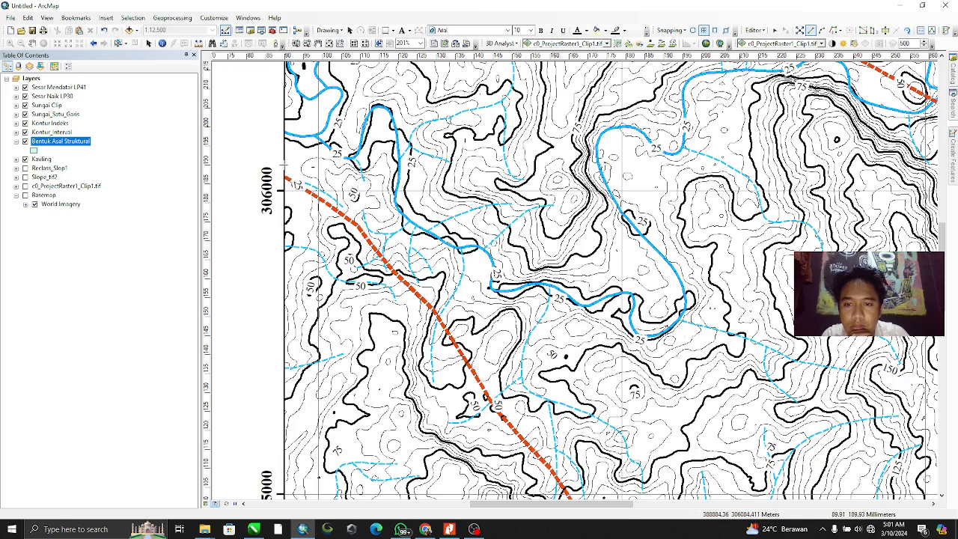
left_click(284, 162)
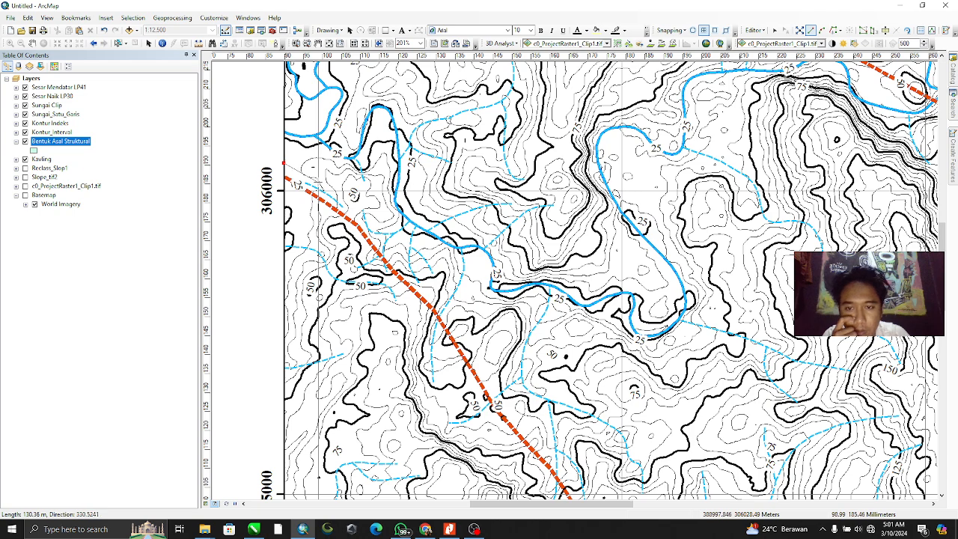
left_click(319, 184)
left_click(336, 197)
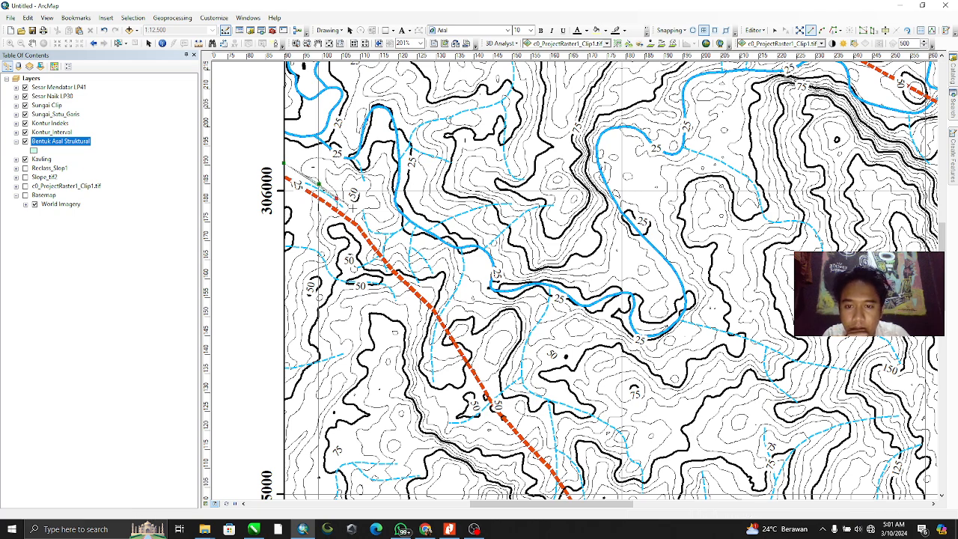
left_click(366, 226)
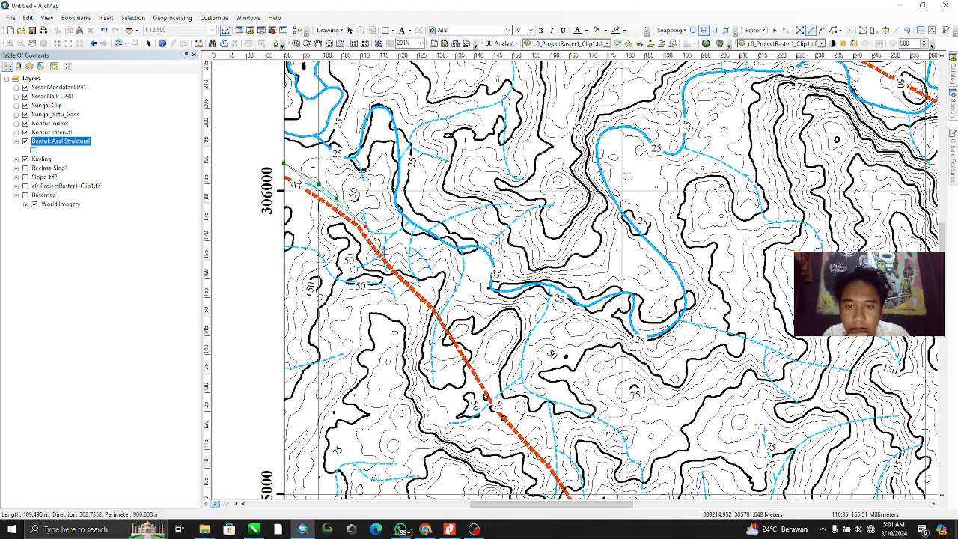
left_click(383, 255)
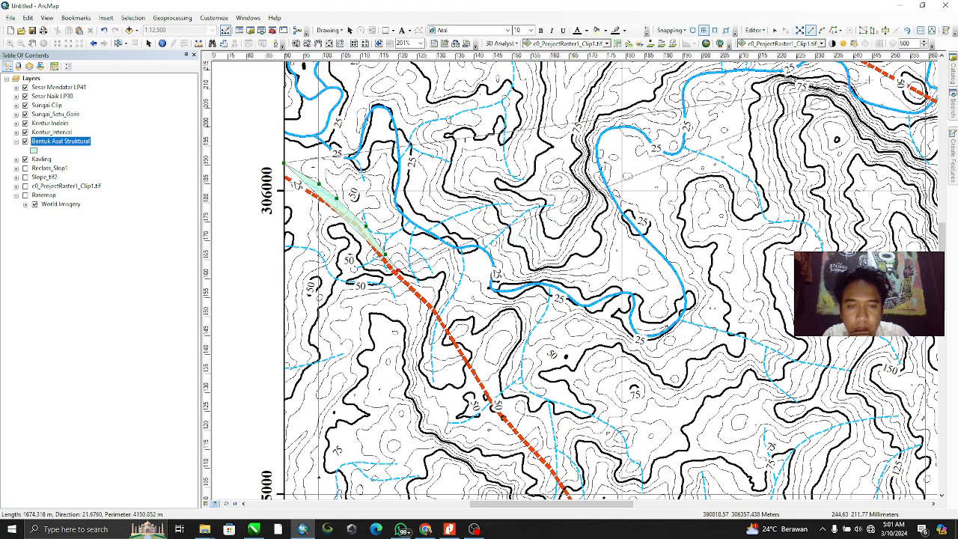
Continue the polygon by tracing the contour from its last vertex, eastward and then south across the dashed red fault to the lower bend
left_click(834, 31)
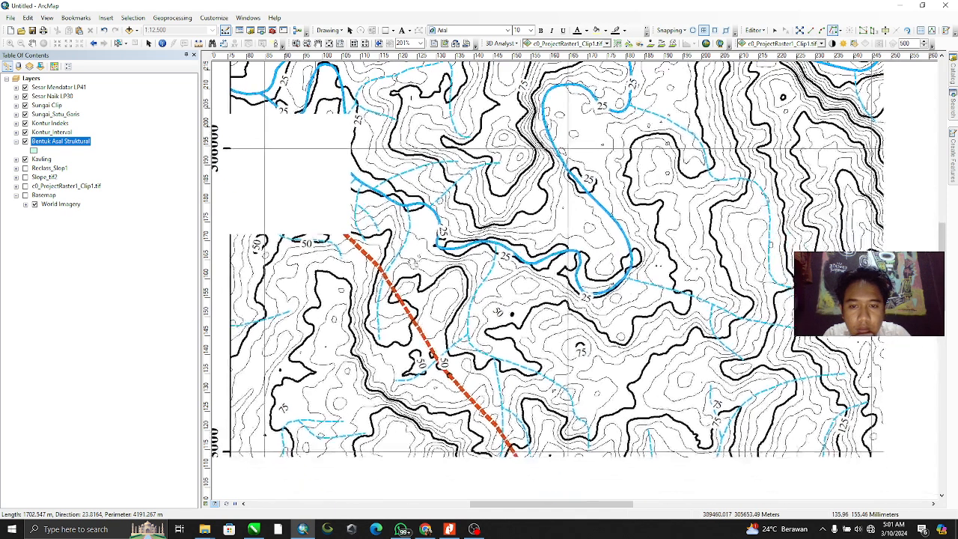
left_click(351, 230)
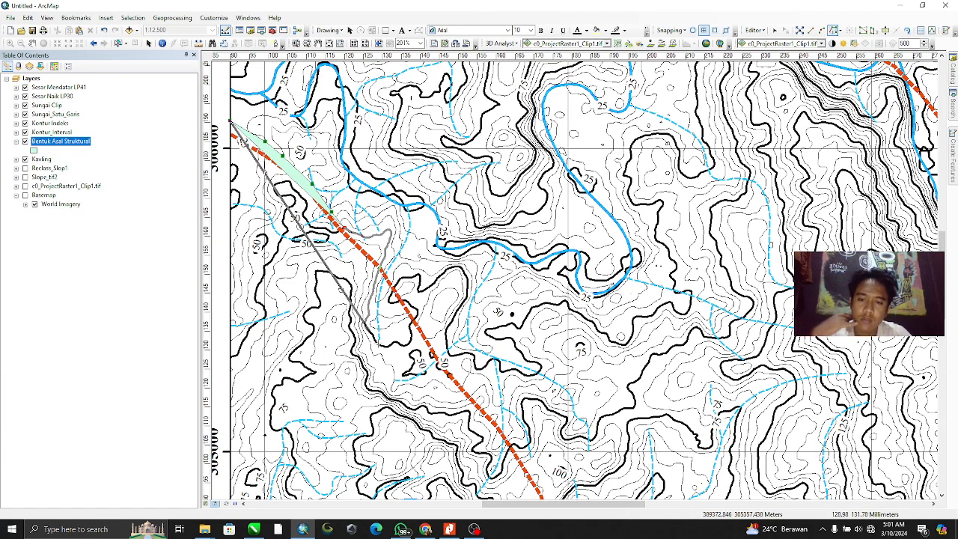
left_click_drag(395, 352, 347, 273)
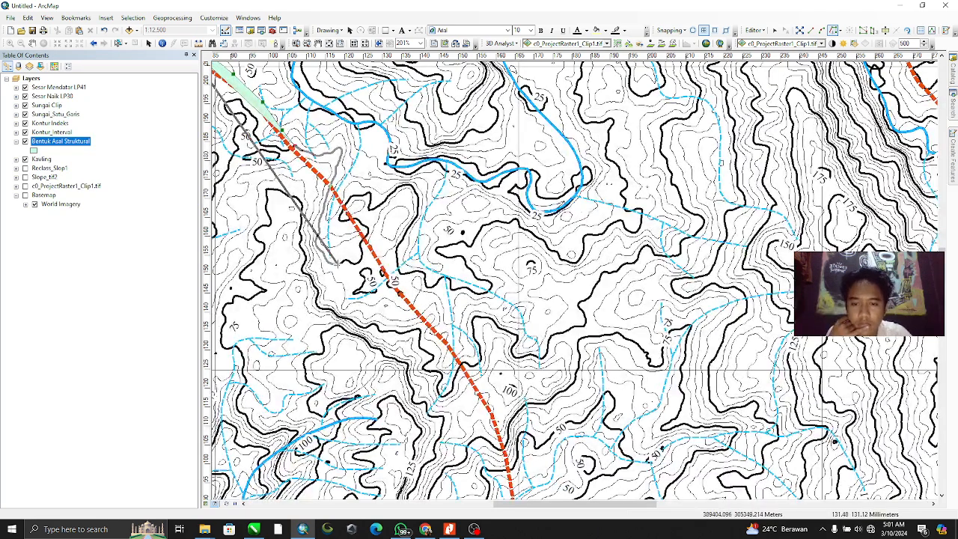
double_click(337, 263)
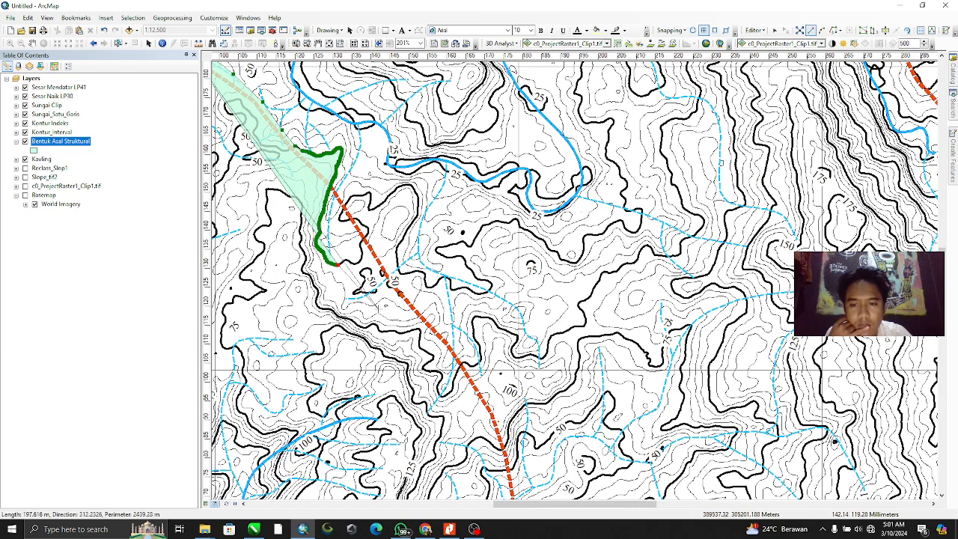
Bridge southward to the next thick contour with five straight-segment vertices and trace that contour southeastward along the fault's western side
left_click(348, 279)
left_click(353, 291)
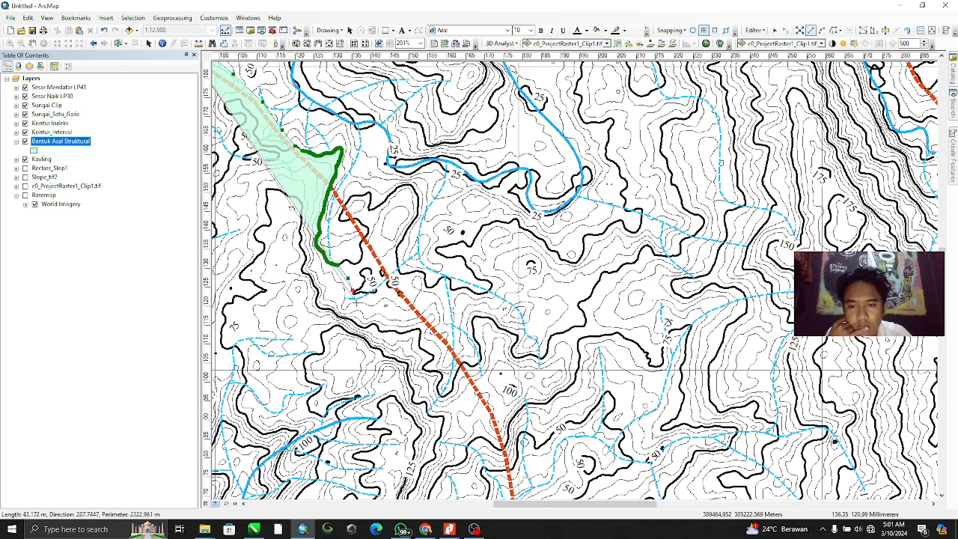
left_click(357, 302)
left_click(360, 316)
left_click(369, 325)
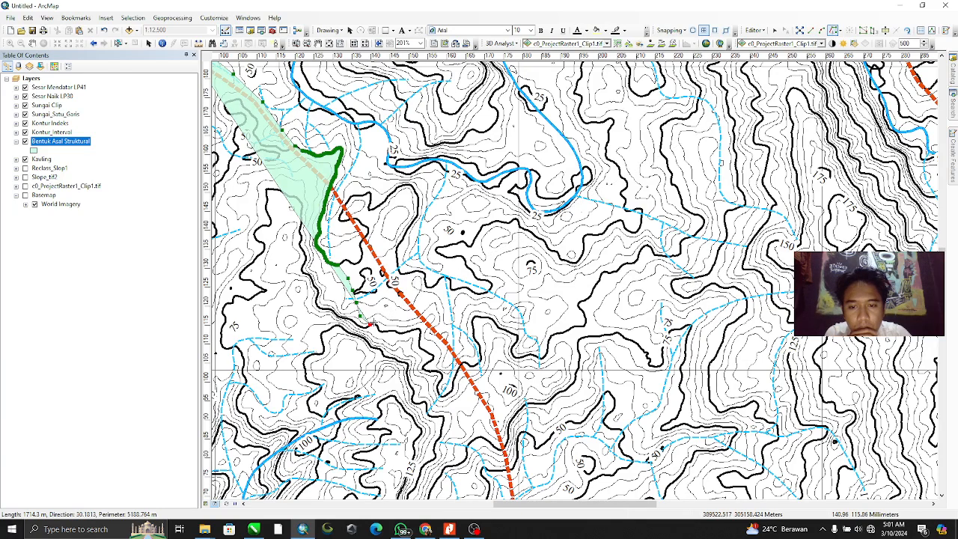
left_click(371, 325)
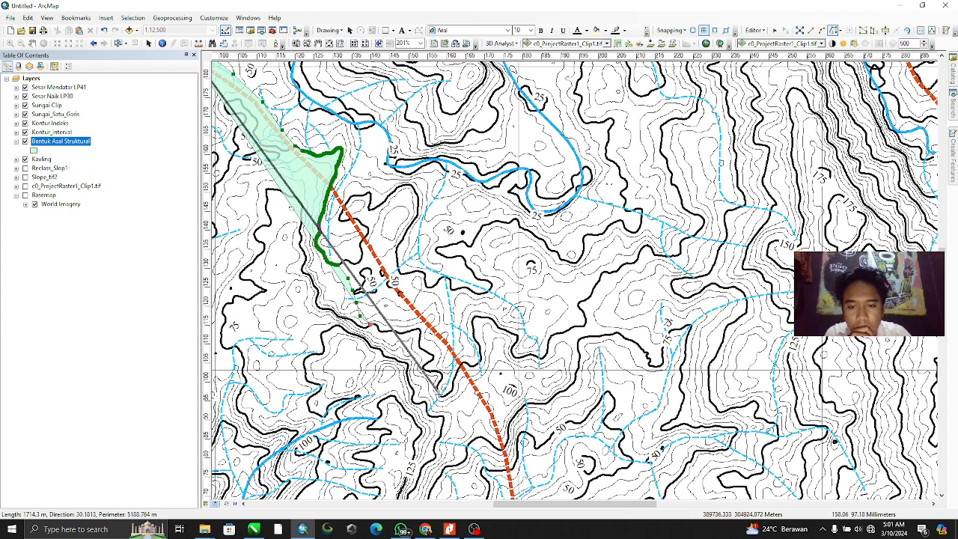
left_click_drag(449, 408, 485, 234)
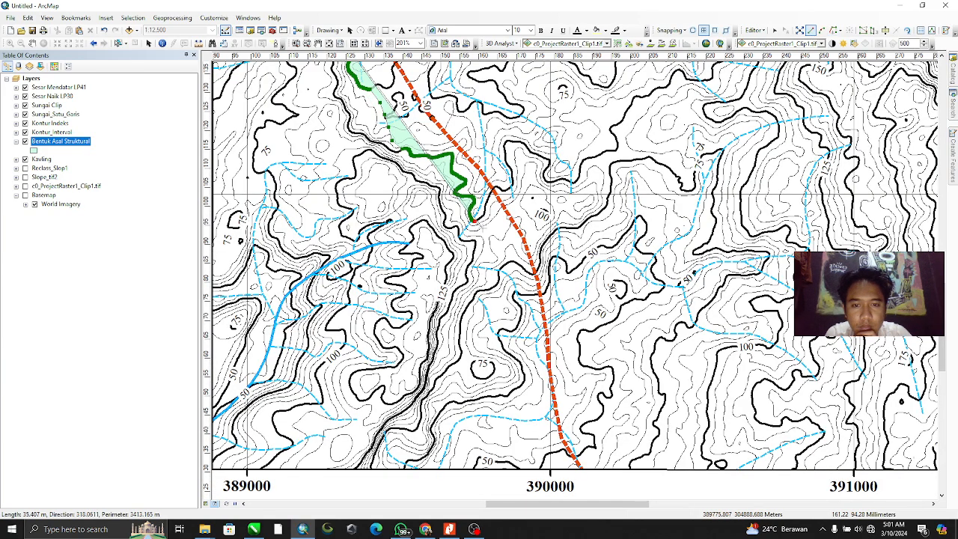
Extend the polygon boundary with straight-segment vertices southeastward and then south, staying just west of the dashed red fault
left_click(498, 239)
left_click(506, 251)
left_click(515, 263)
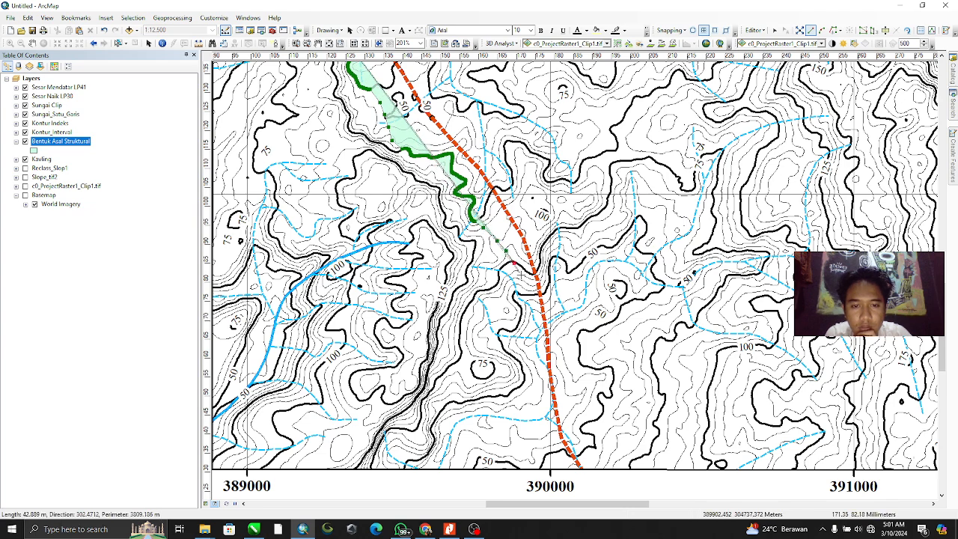
left_click(521, 277)
left_click(524, 291)
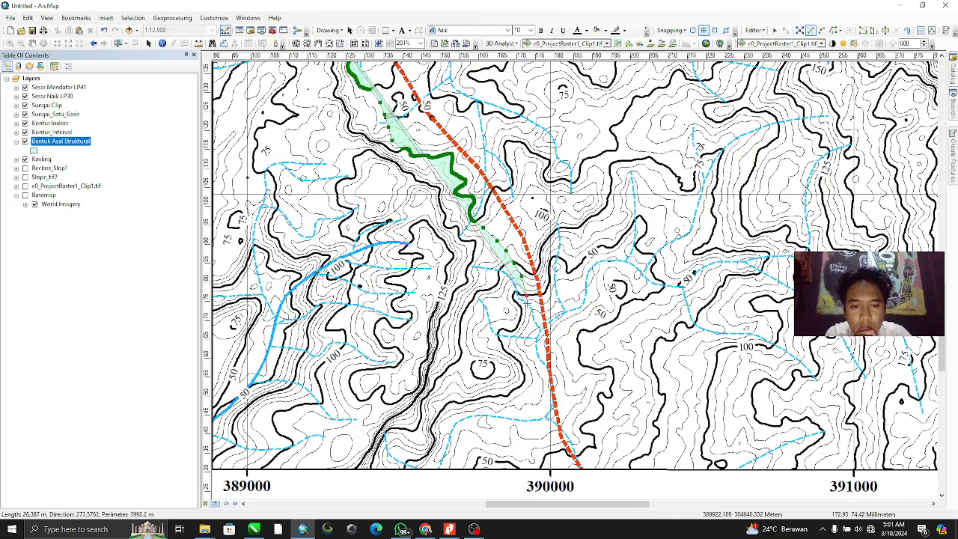
left_click(526, 303)
left_click(522, 311)
double_click(522, 316)
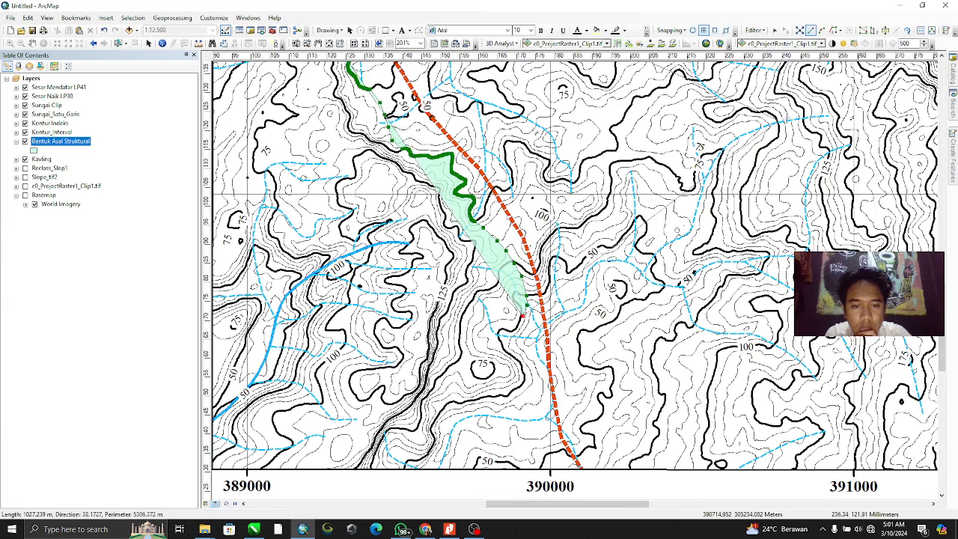
Trace the contour from the last vertex southwestward down to the southern map edge
left_click(835, 32)
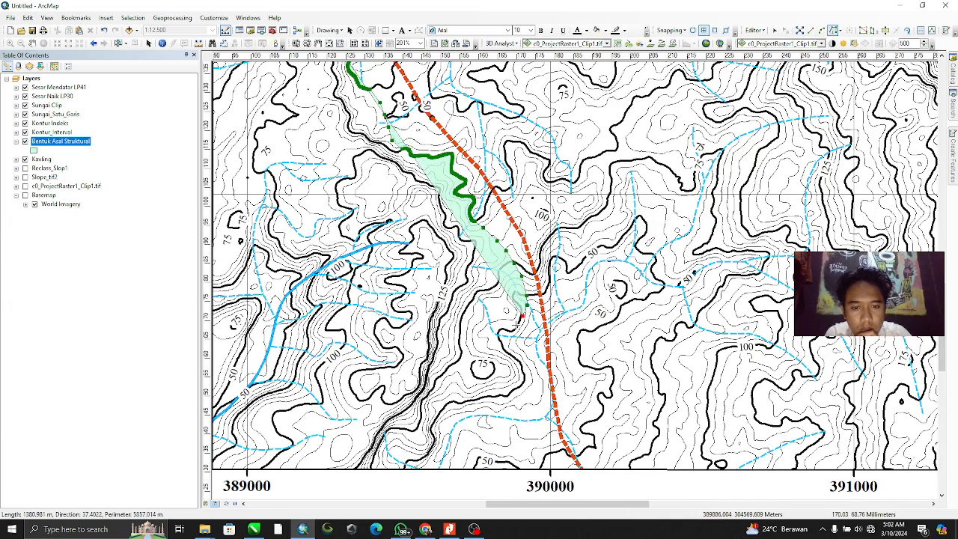
left_click(518, 322)
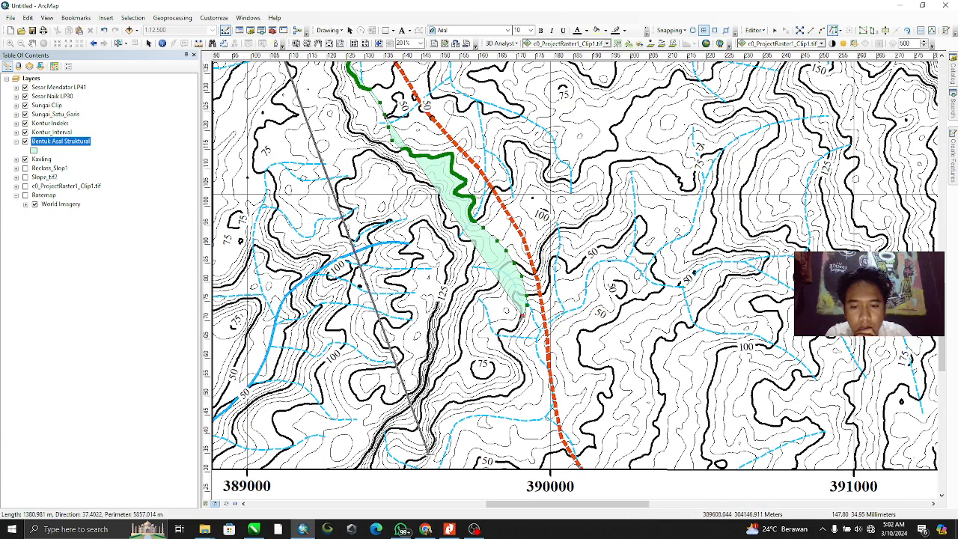
left_click(404, 469)
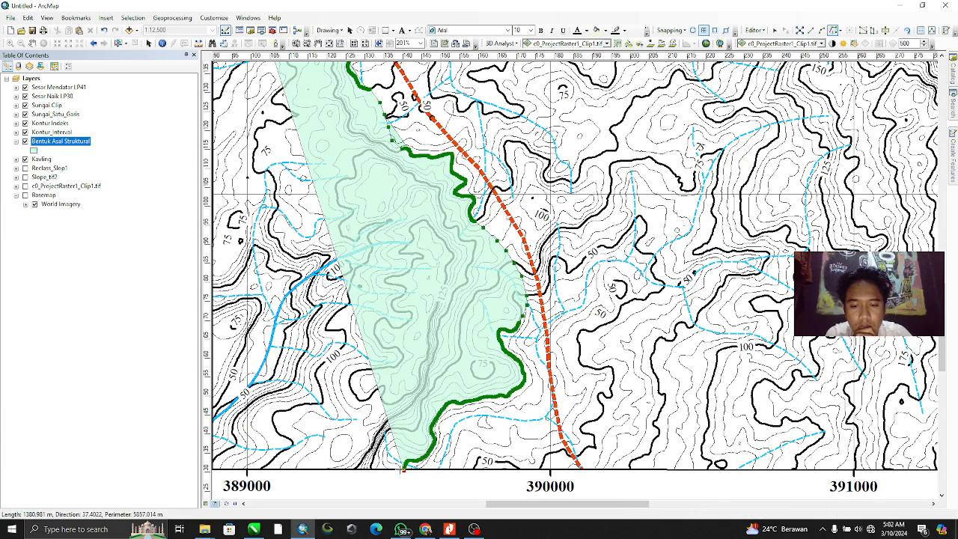
Enclose the map's southwest corner with straight segments outside the frame and finish the Bentuk Asal Struktural polygon at the western edge
left_click_drag(399, 470, 696, 353)
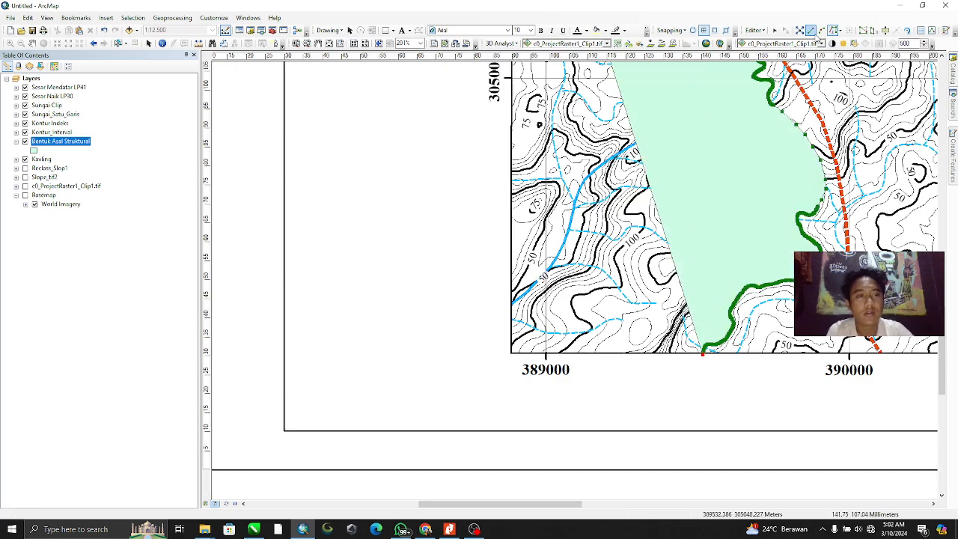
left_click(812, 31)
left_click(503, 368)
left_click_drag(701, 203, 483, 343)
left_click_drag(436, 158, 456, 245)
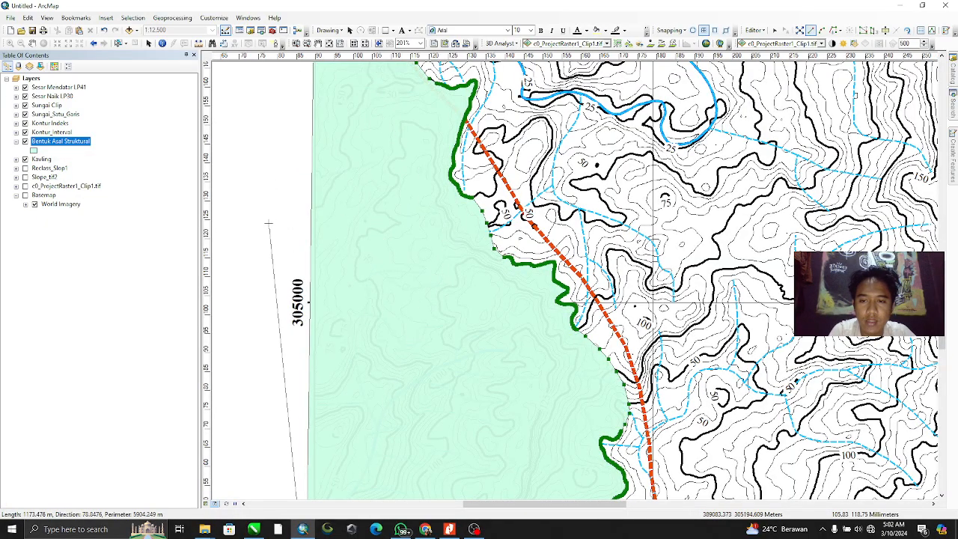
double_click(317, 217)
Try to trace a second Bentuk Asal Struktural polygon along the contour at the northern map edge, just west of the 391000 gridline
scroll(653, 303, "down", 3)
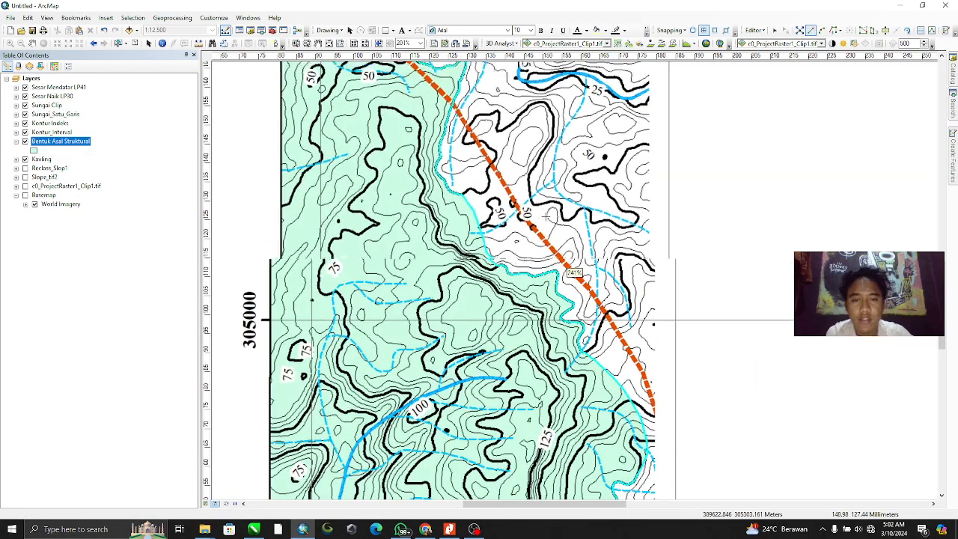
scroll(610, 196, "up", 3)
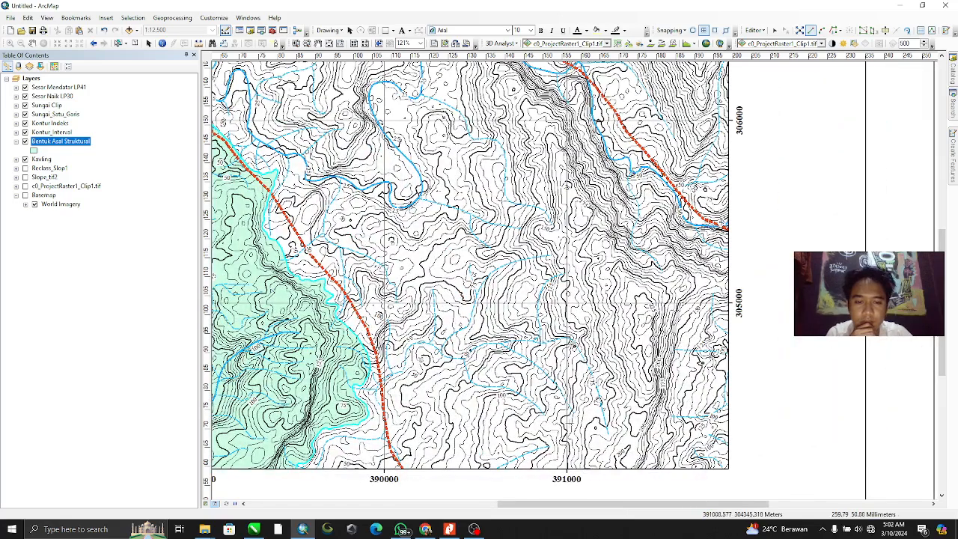
left_click_drag(582, 179, 616, 357)
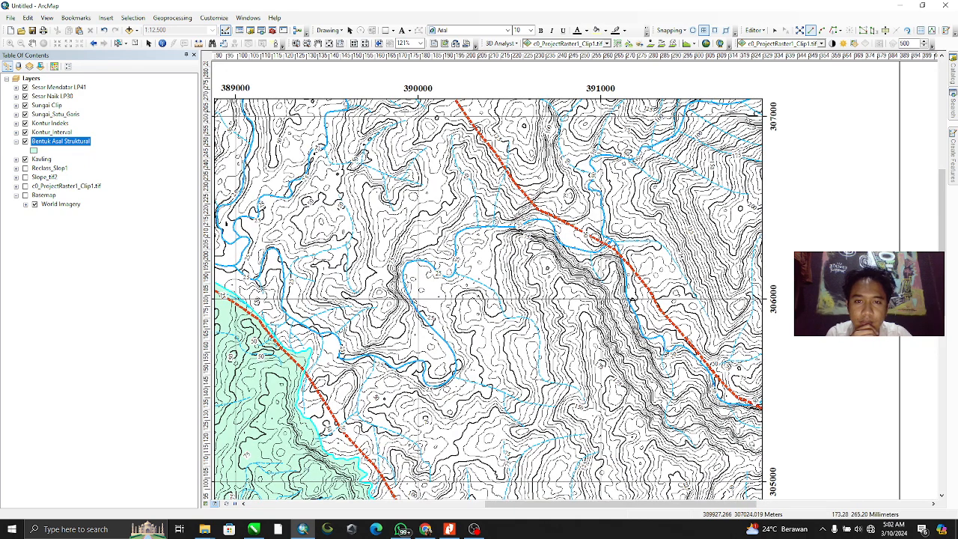
scroll(449, 98, "down", 2)
scroll(454, 178, "up", 3)
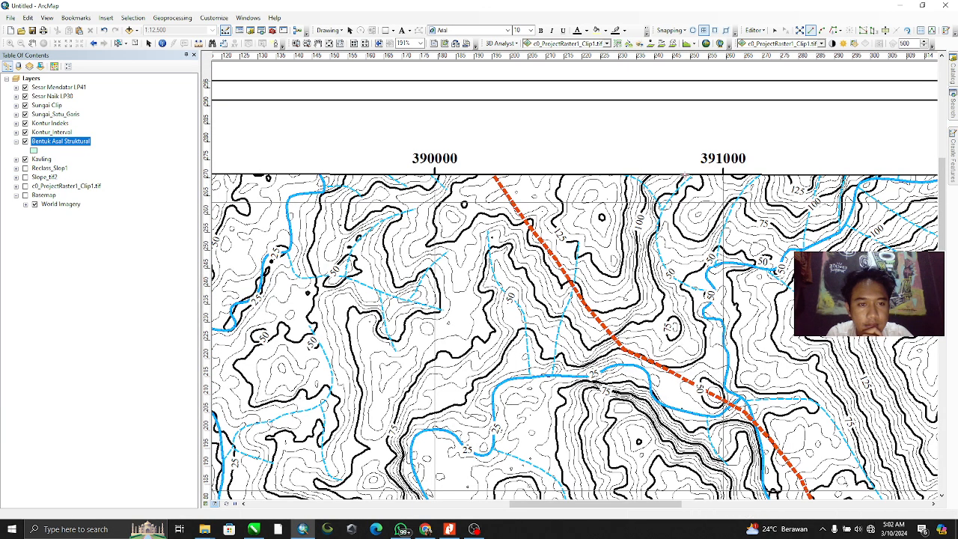
left_click(833, 30)
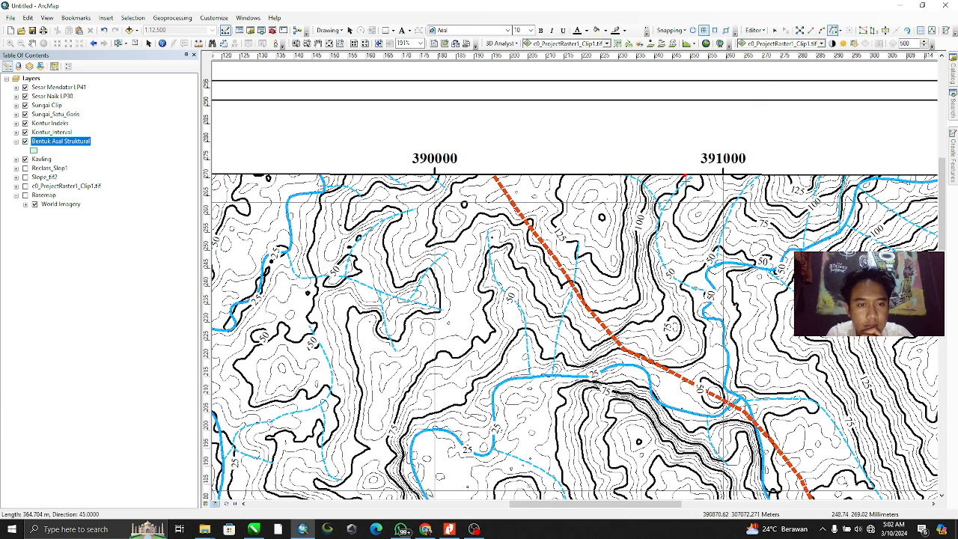
left_click(681, 179)
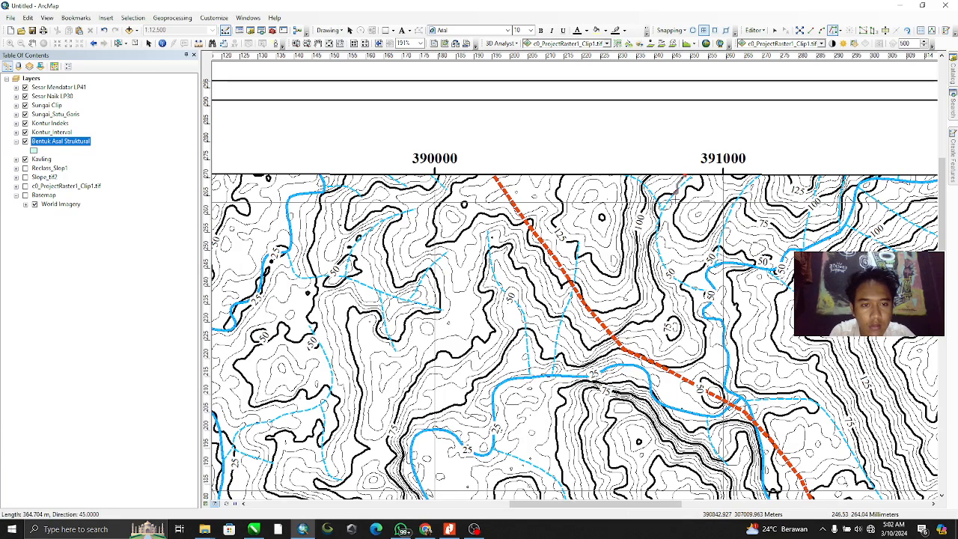
scroll(680, 183, "down", 3)
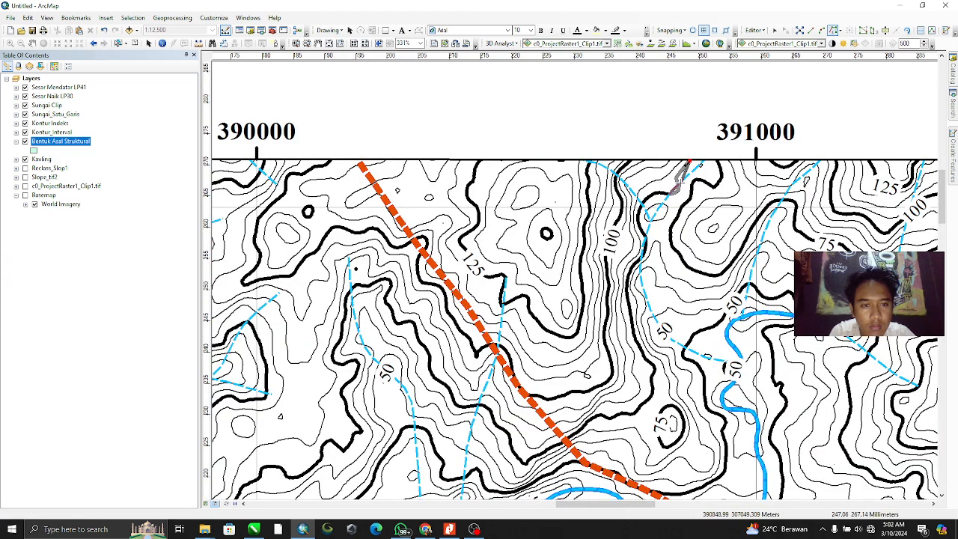
double_click(681, 177)
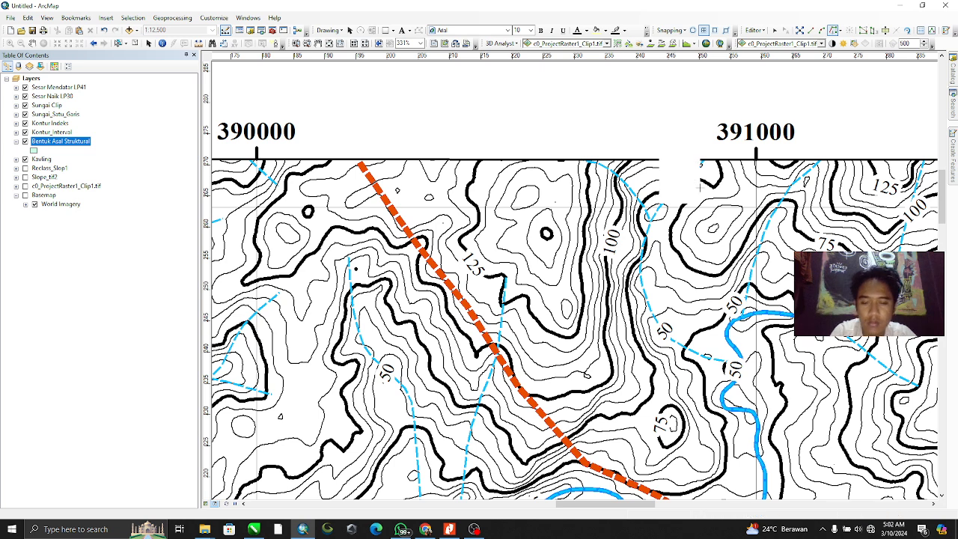
Select the small stray Bentuk Asal Struktural polygon at the northern map edge and delete it through its attributes
right_click(681, 178)
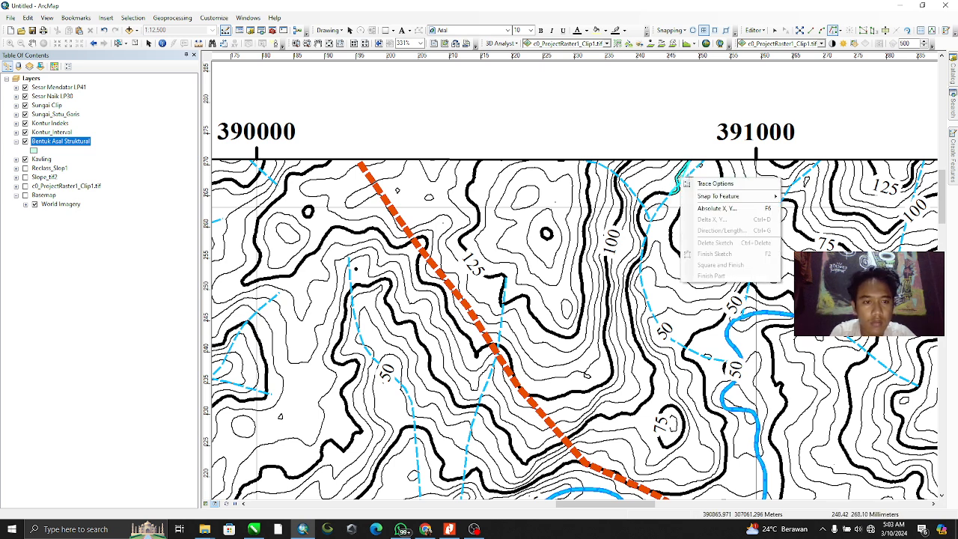
right_click(693, 143)
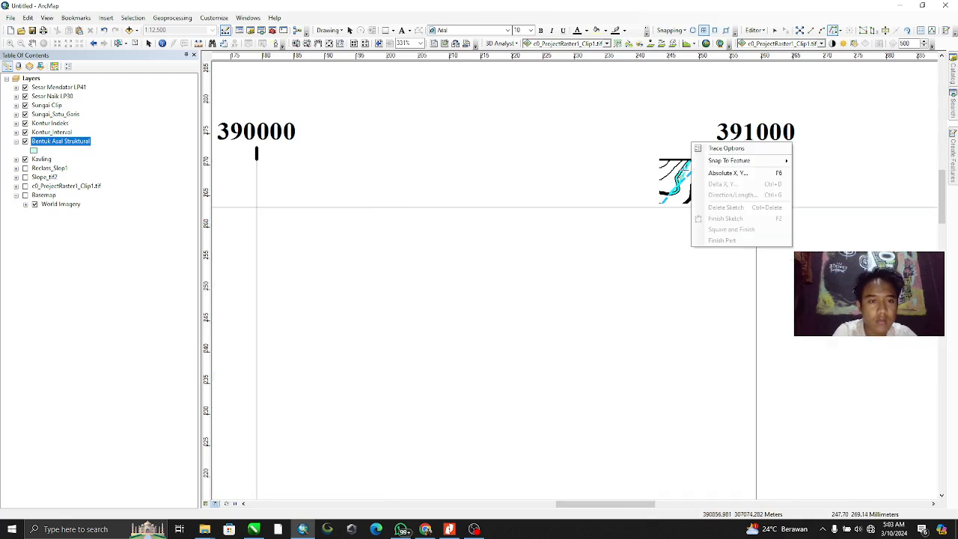
key("Escape")
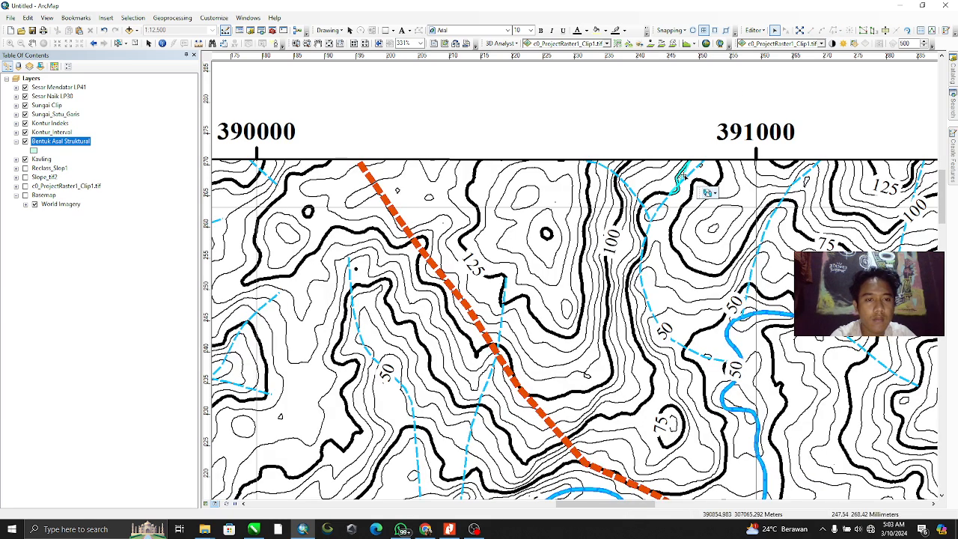
left_click(715, 193)
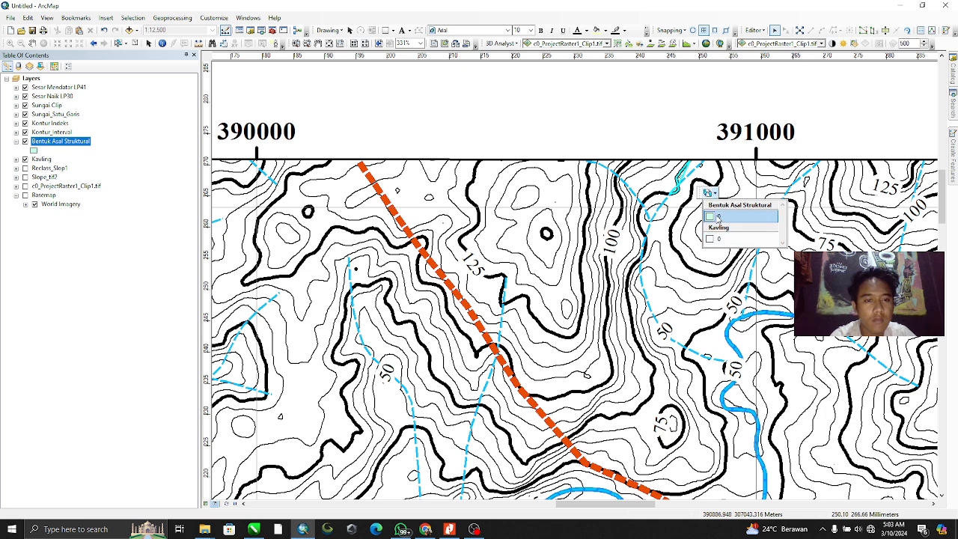
left_click(718, 217)
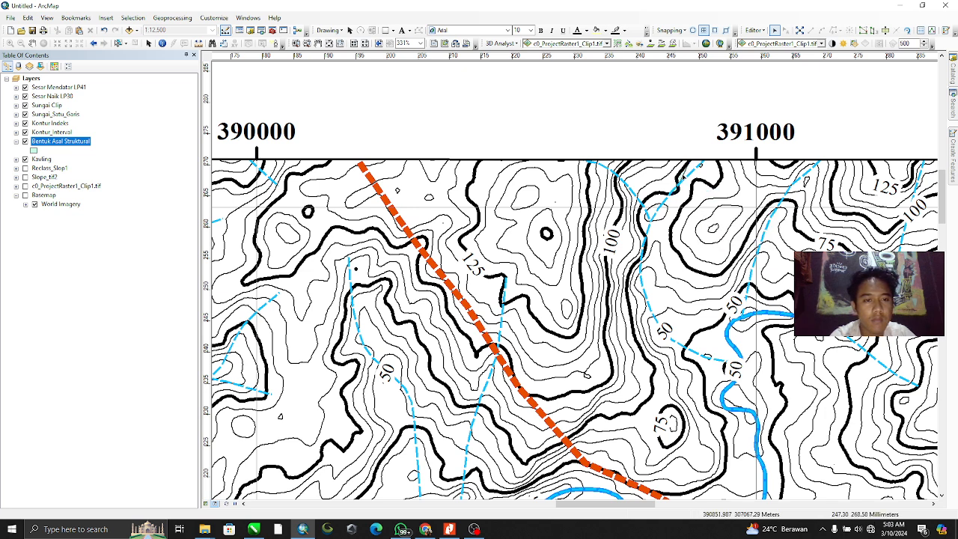
right_click(682, 175)
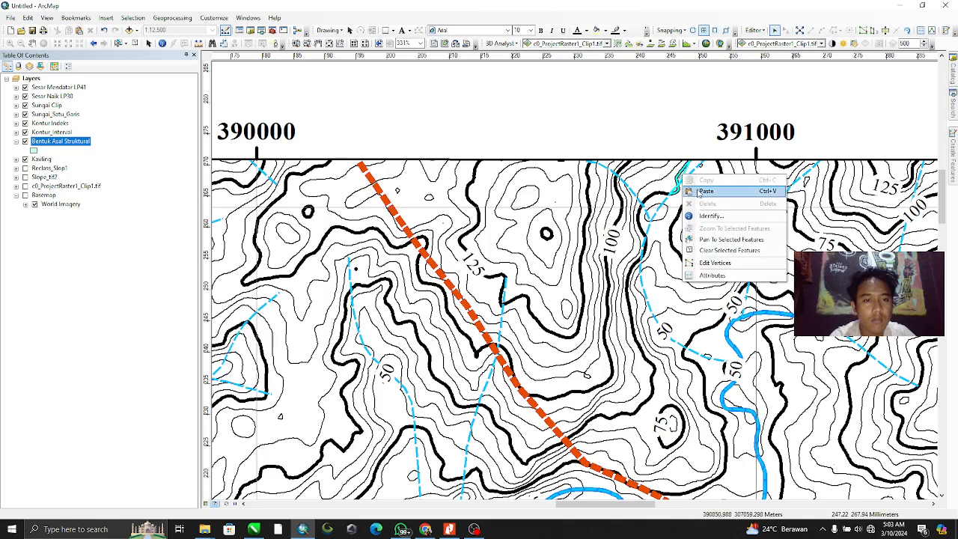
left_click(721, 277)
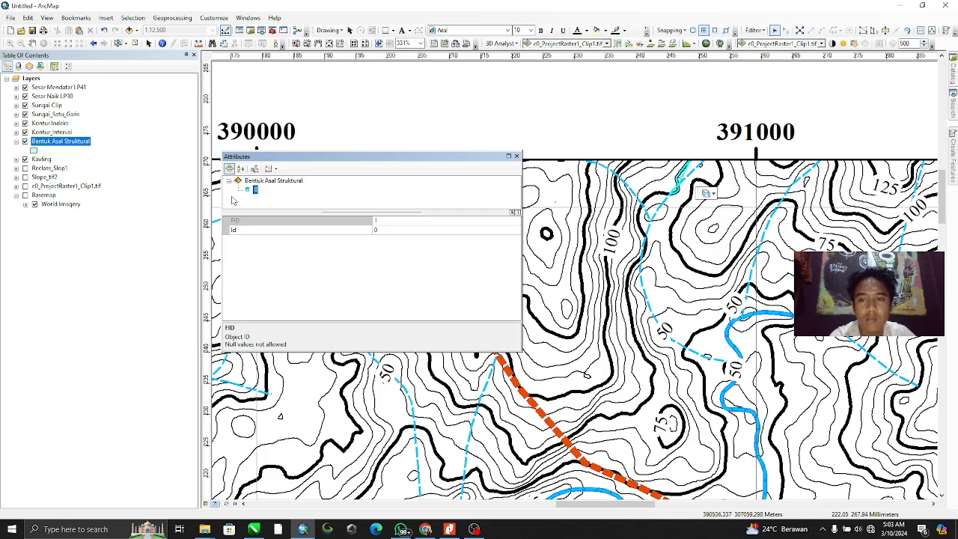
right_click(255, 190)
left_click(280, 268)
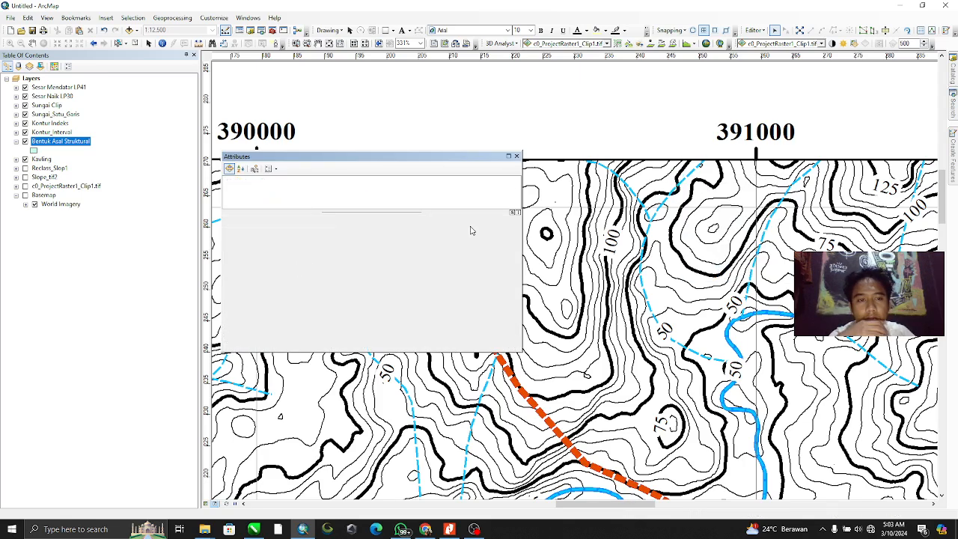
left_click(516, 157)
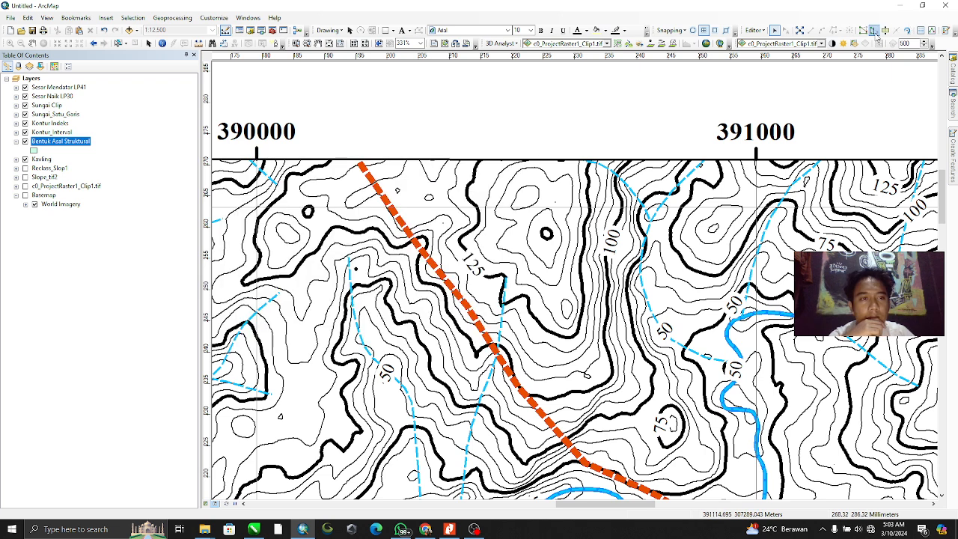
Start a Bentuk Asal Struktural polygon at the northern map edge west of the 391000 gridline and trace the contour south, then northwest across the fault
left_click(953, 153)
left_click(839, 88)
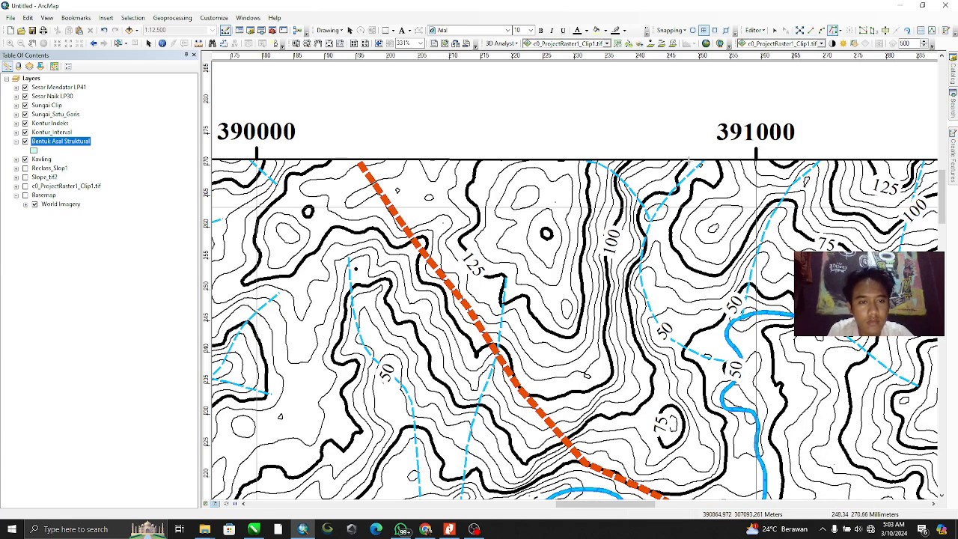
left_click(689, 161)
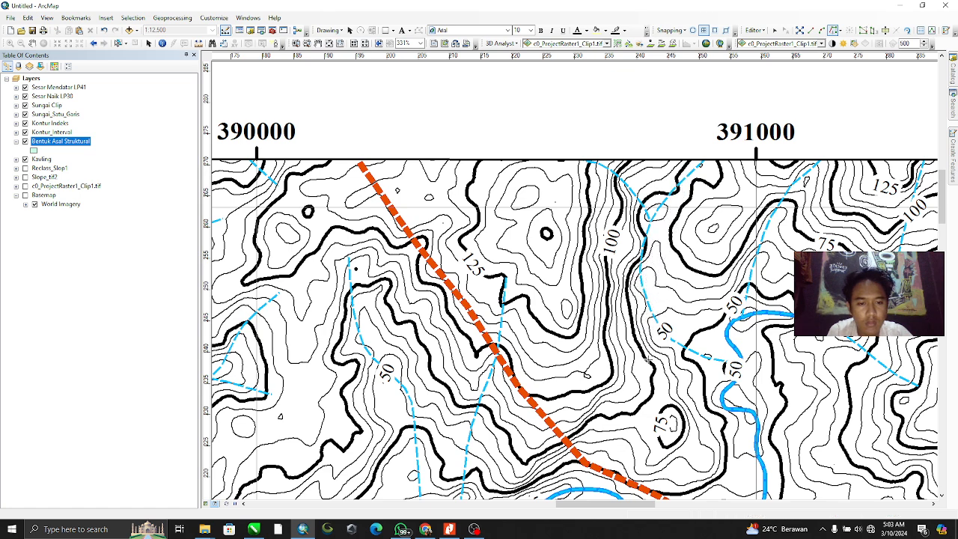
left_click_drag(667, 353, 698, 221)
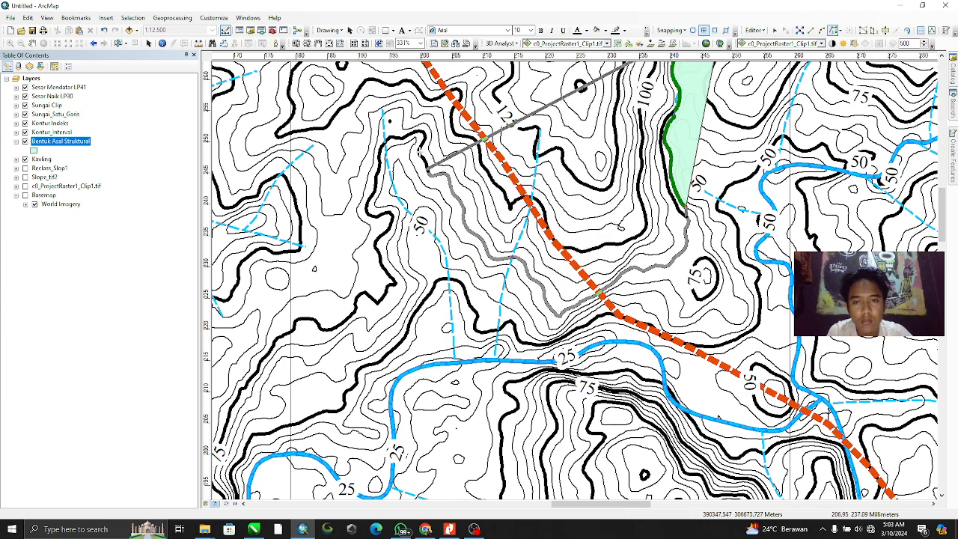
left_click_drag(418, 135, 452, 214)
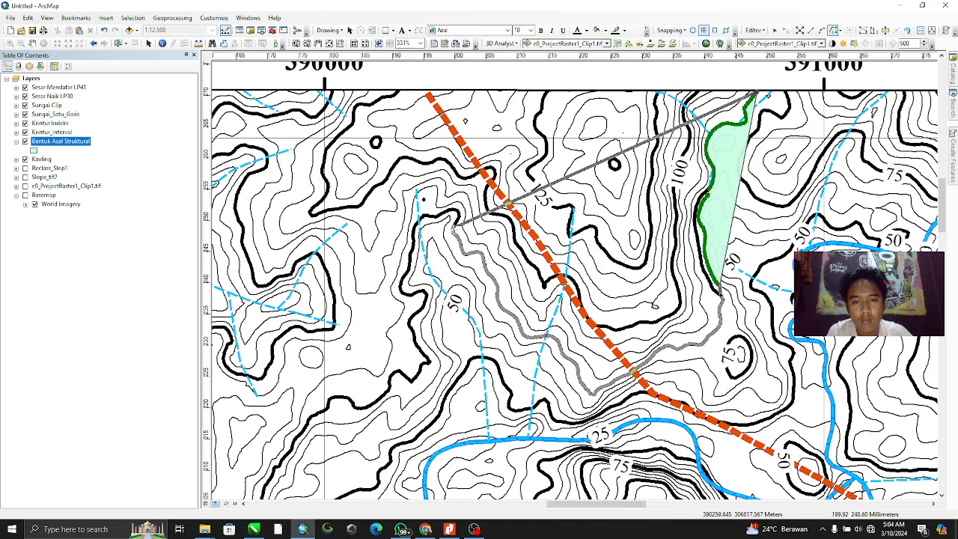
double_click(453, 225)
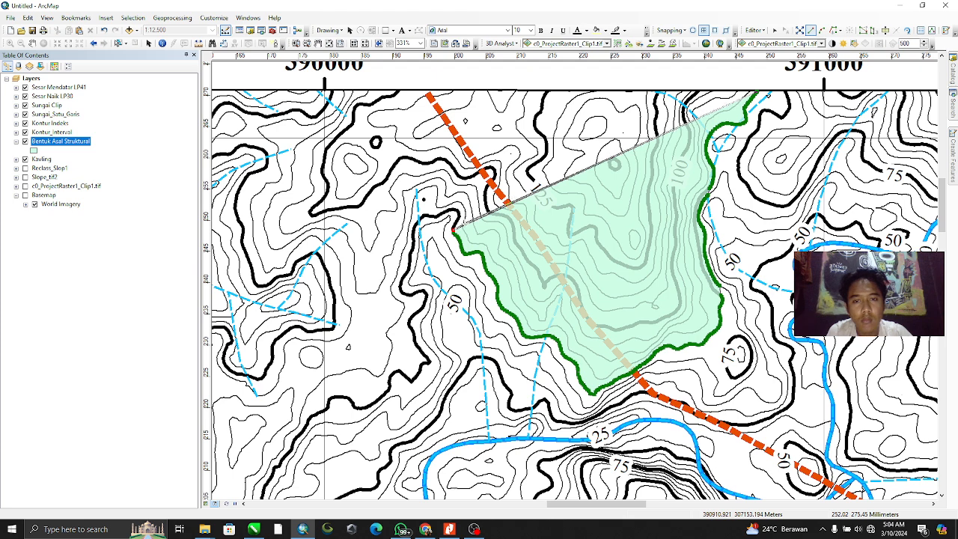
Bridge northwest to the neighbouring contour with straight segments, then trace it back to the northern map edge and finish the polygon
left_click(453, 223)
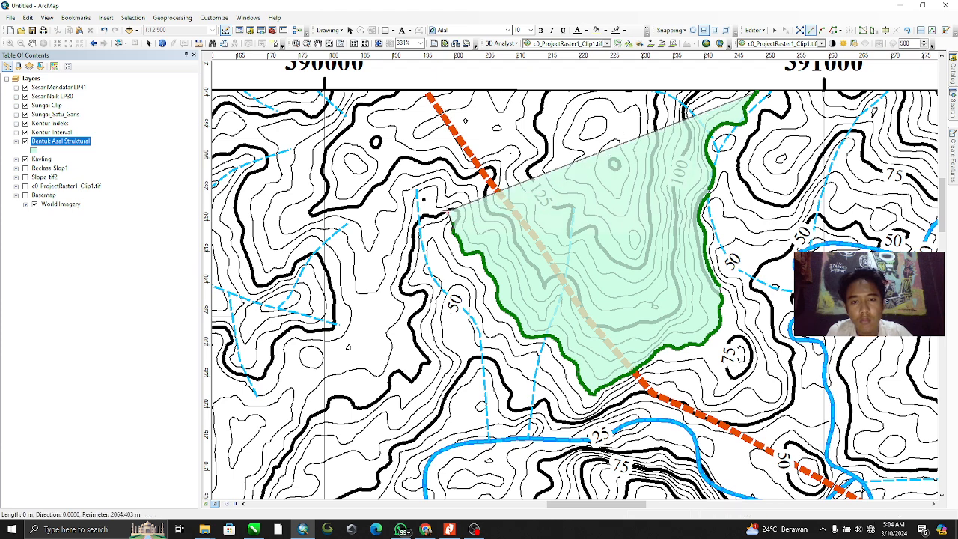
left_click(427, 182)
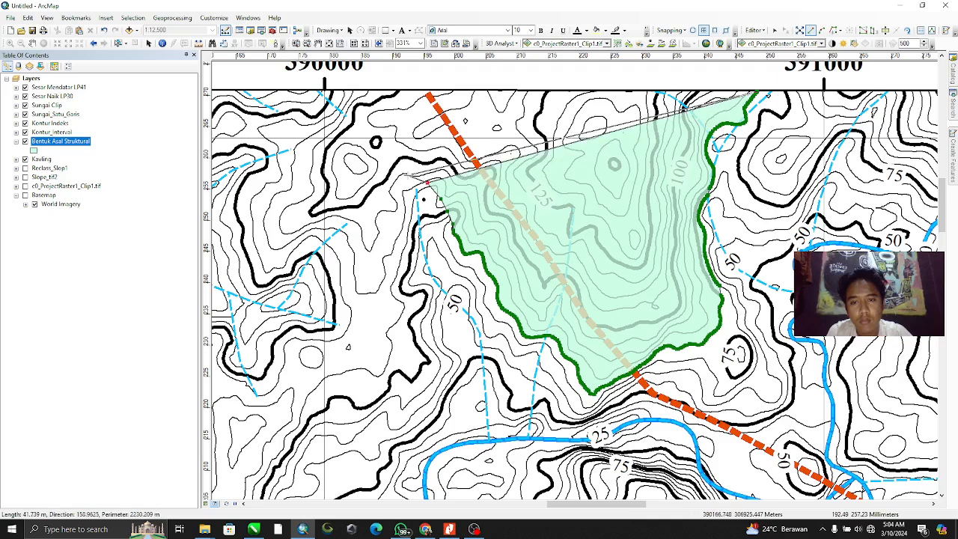
left_click(409, 176)
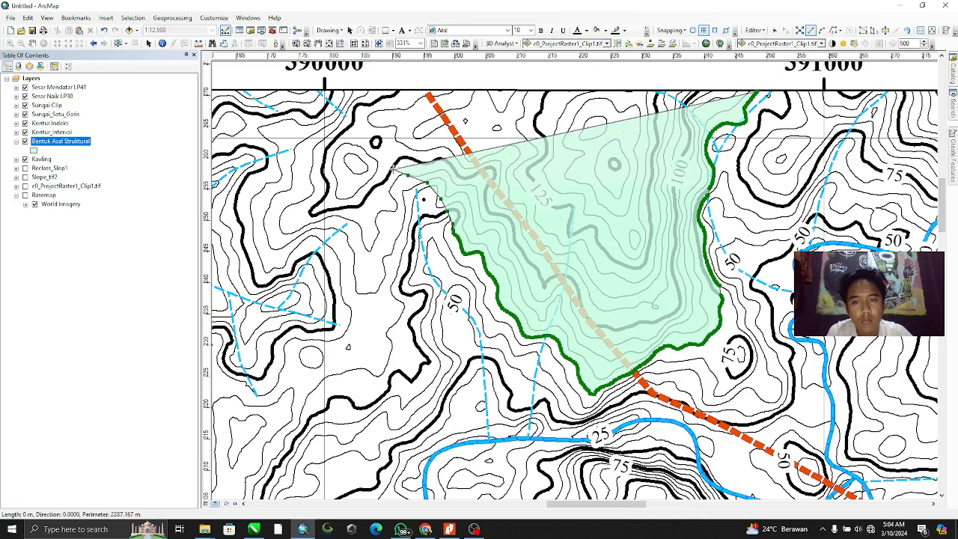
left_click(393, 169)
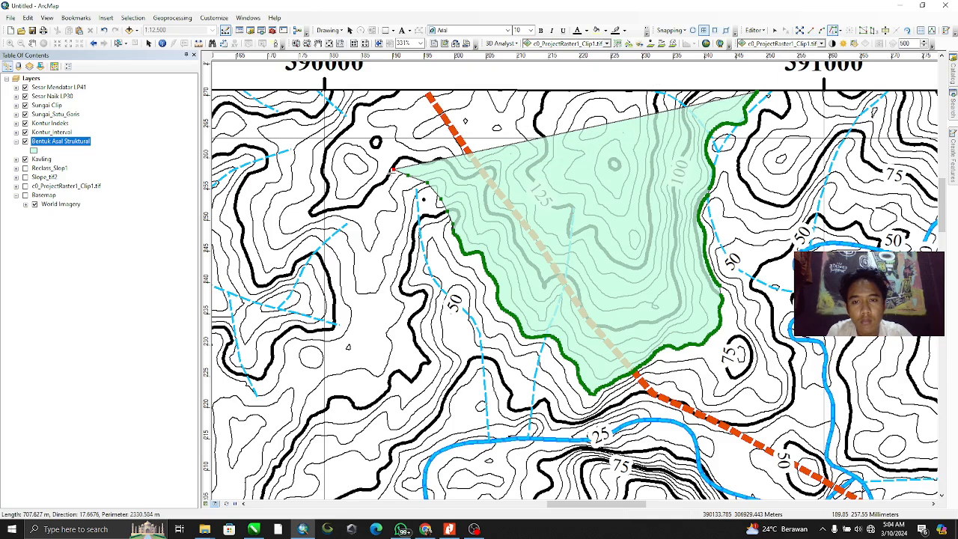
left_click(390, 173)
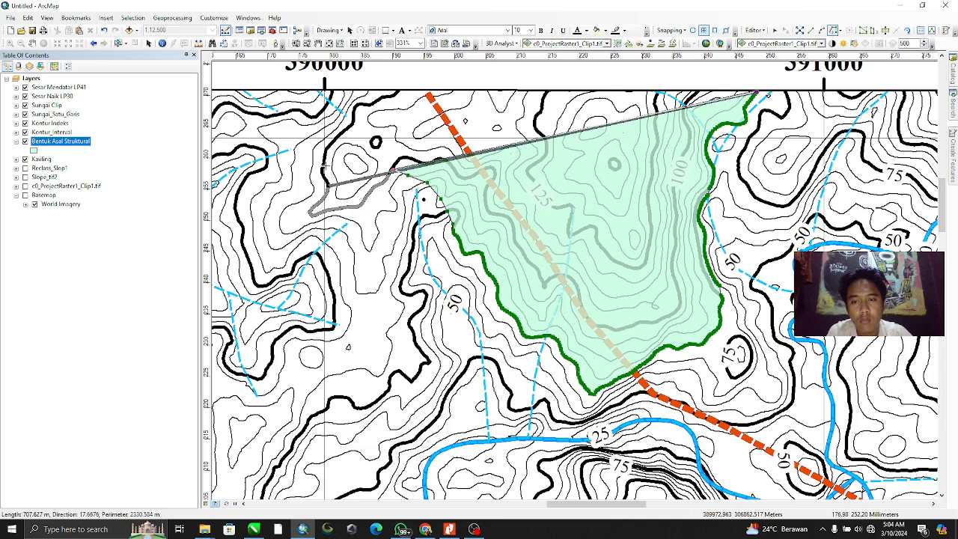
double_click(402, 81)
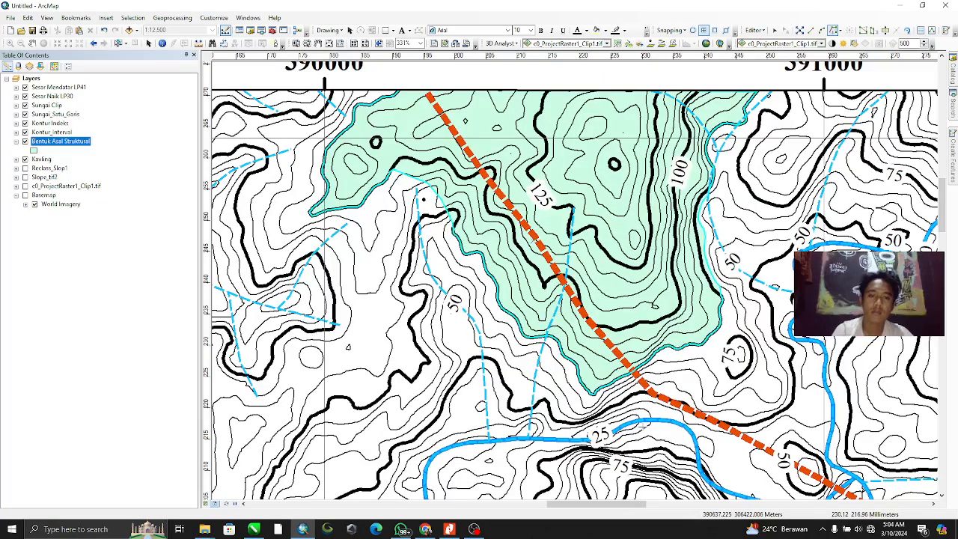
Start another Bentuk Asal Struktural polygon at the eastern map edge near the 305000 gridline and trace the contour southwest to the southern edge
scroll(643, 423, "down", 3)
scroll(575, 275, "up", 4)
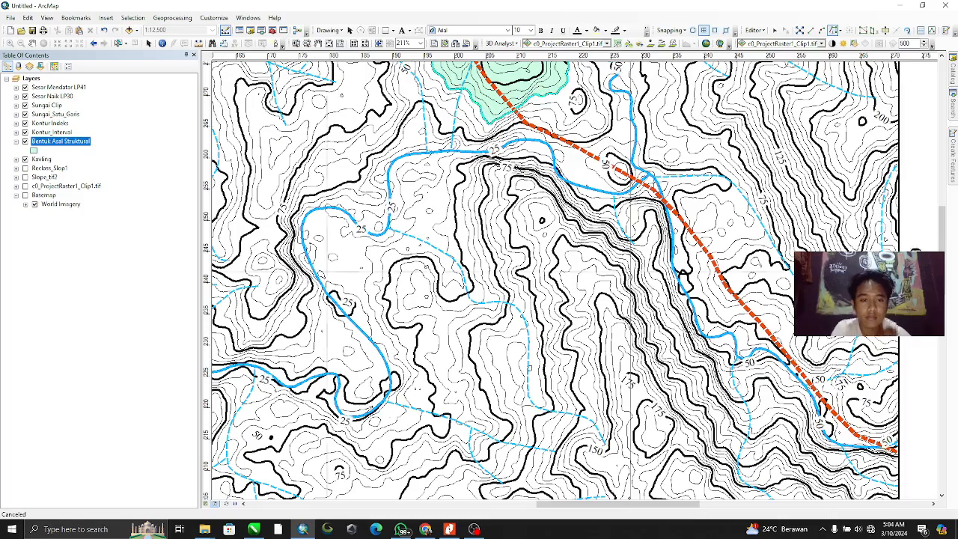
left_click_drag(821, 453, 587, 250)
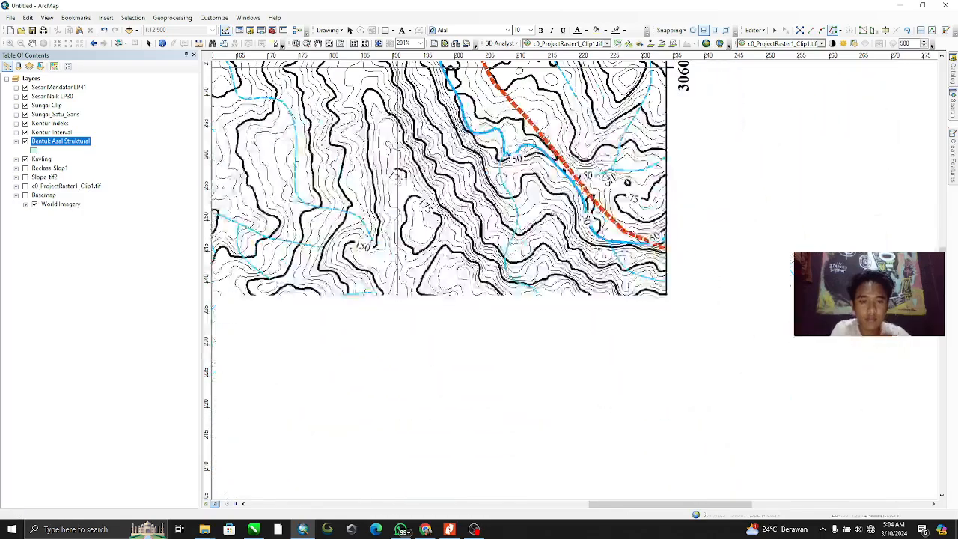
left_click_drag(626, 332, 587, 251)
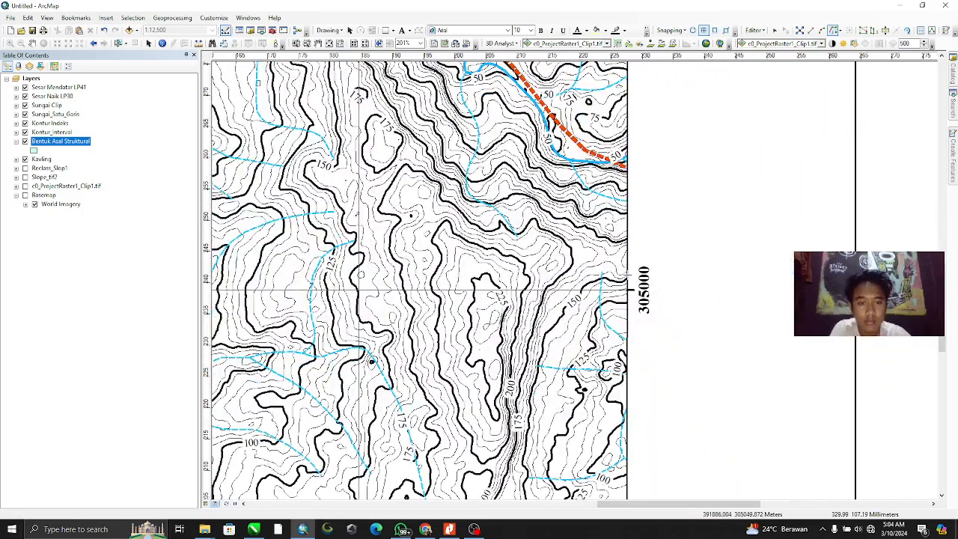
left_click_drag(629, 283, 631, 201)
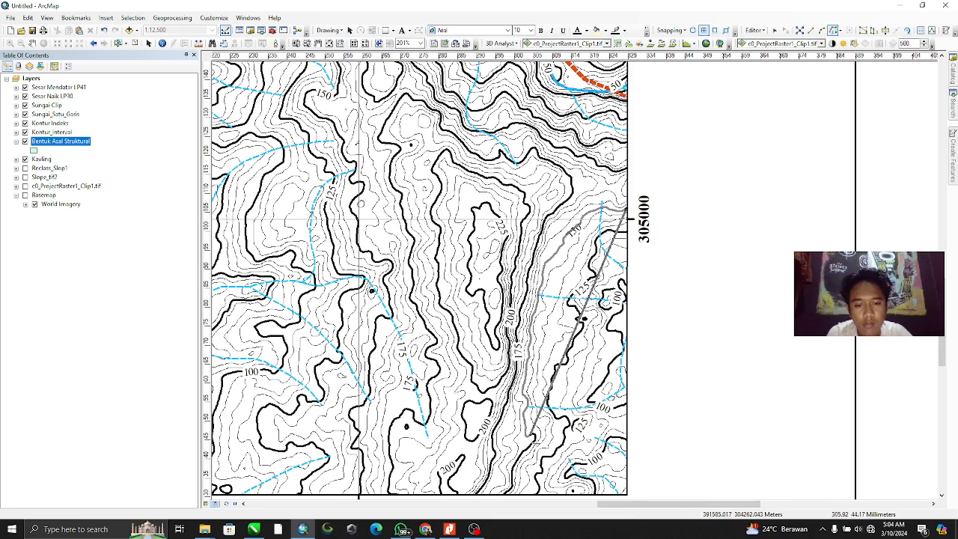
left_click(506, 496)
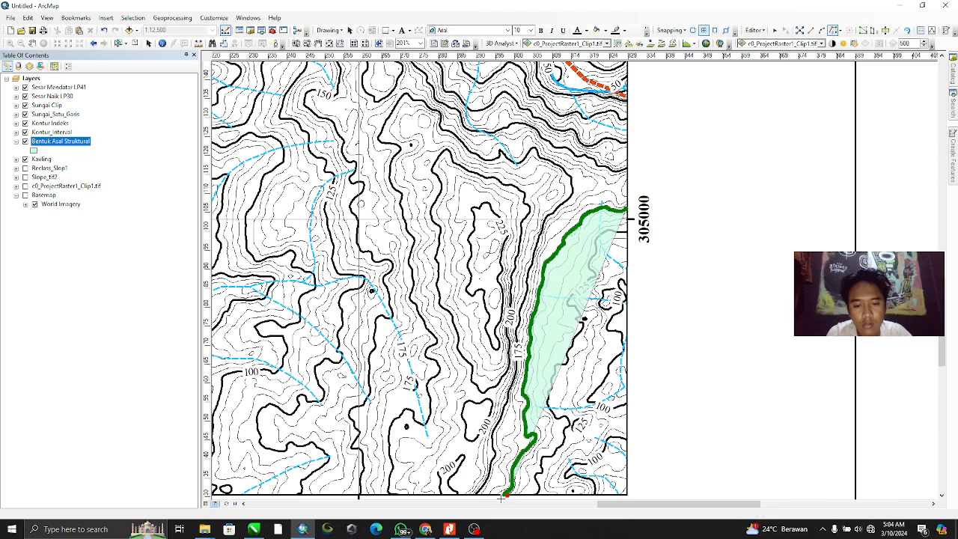
Delete the surplus sketch vertices just east of where the traced contour meets the southern map edge
left_click_drag(506, 496, 566, 346)
scroll(524, 352, "up", 2)
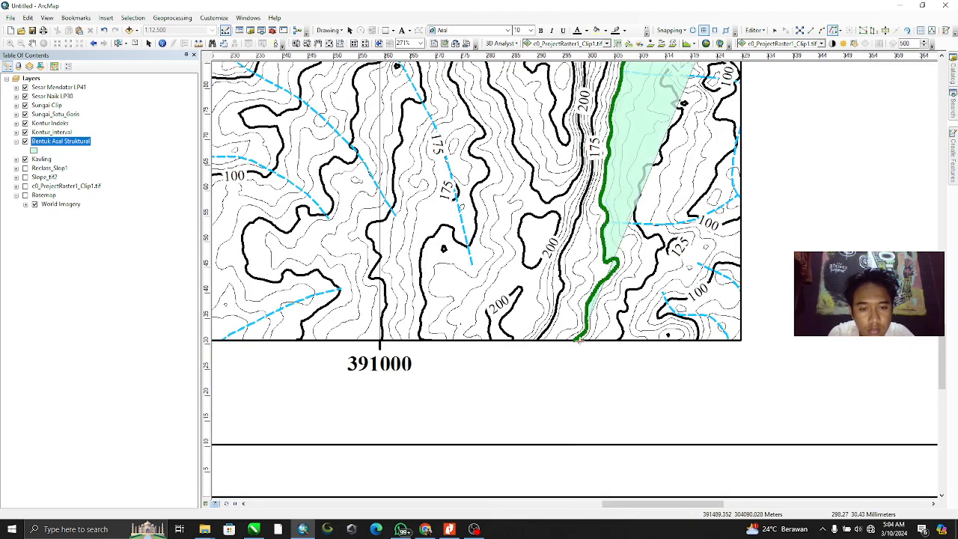
right_click(580, 341)
left_click(605, 372)
right_click(578, 341)
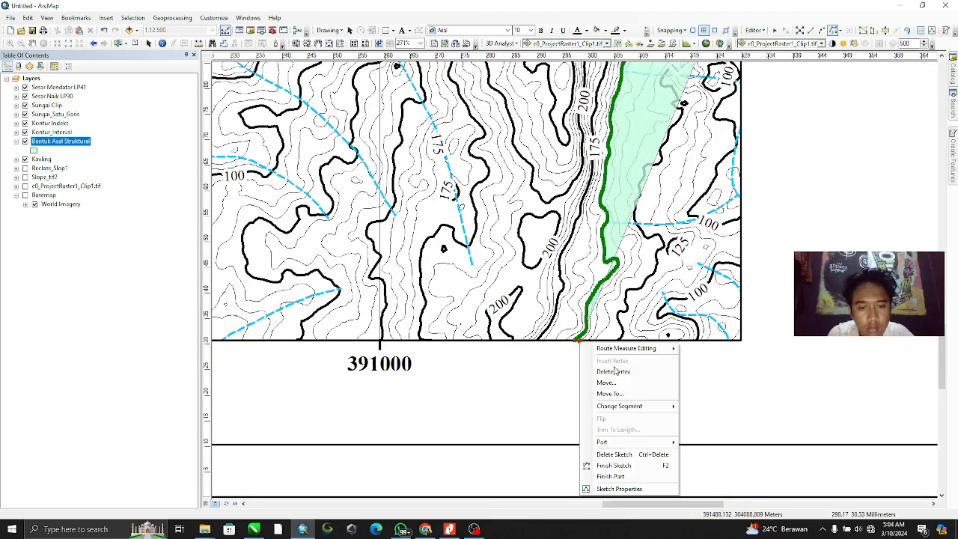
left_click(613, 371)
right_click(580, 341)
left_click(606, 372)
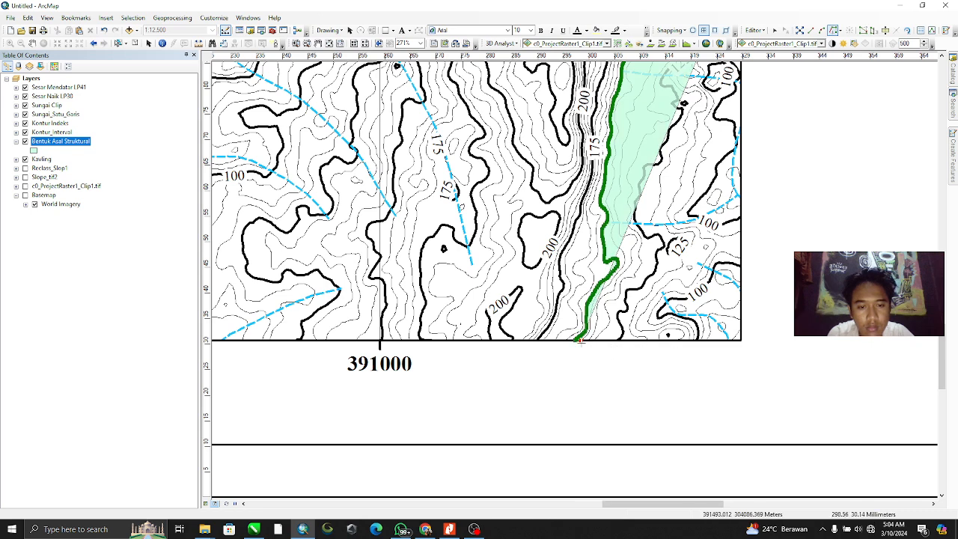
right_click(581, 342)
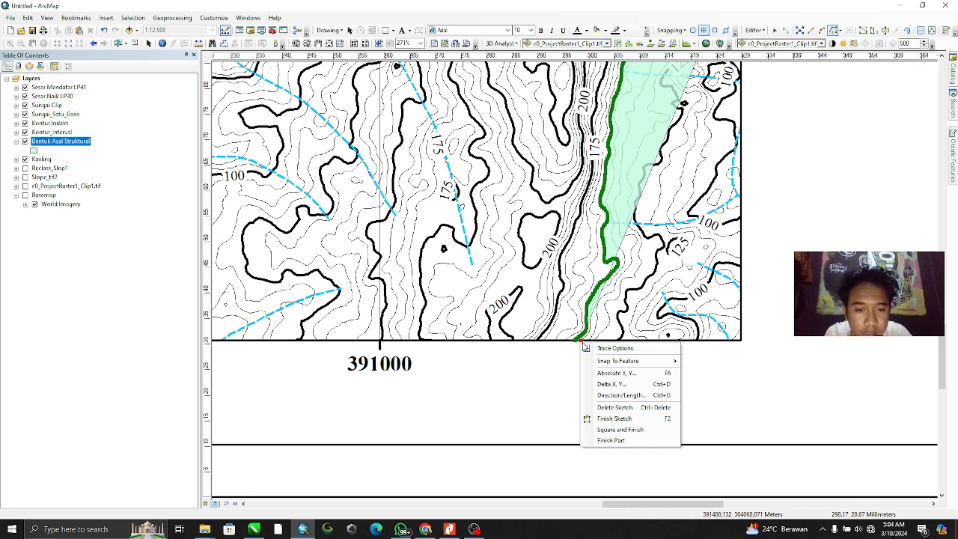
right_click(581, 342)
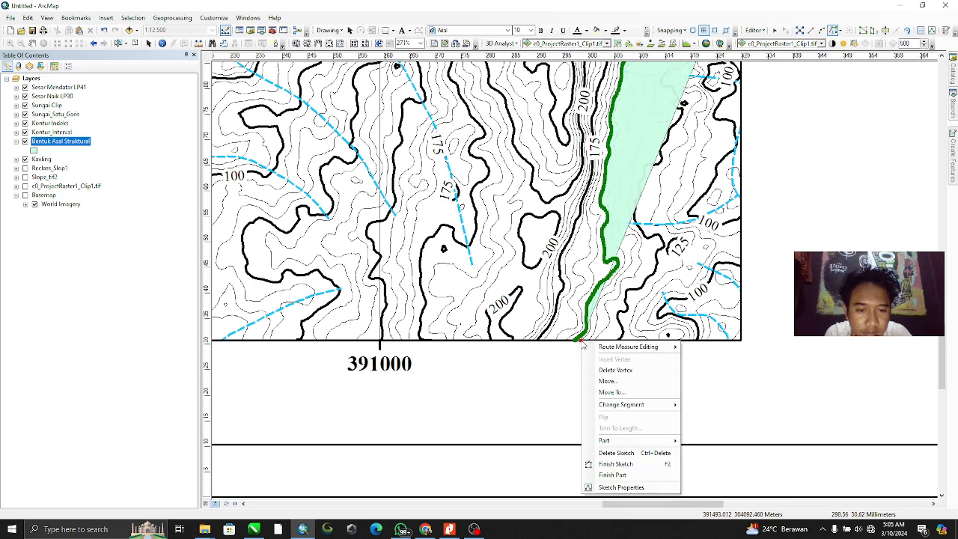
left_click(614, 371)
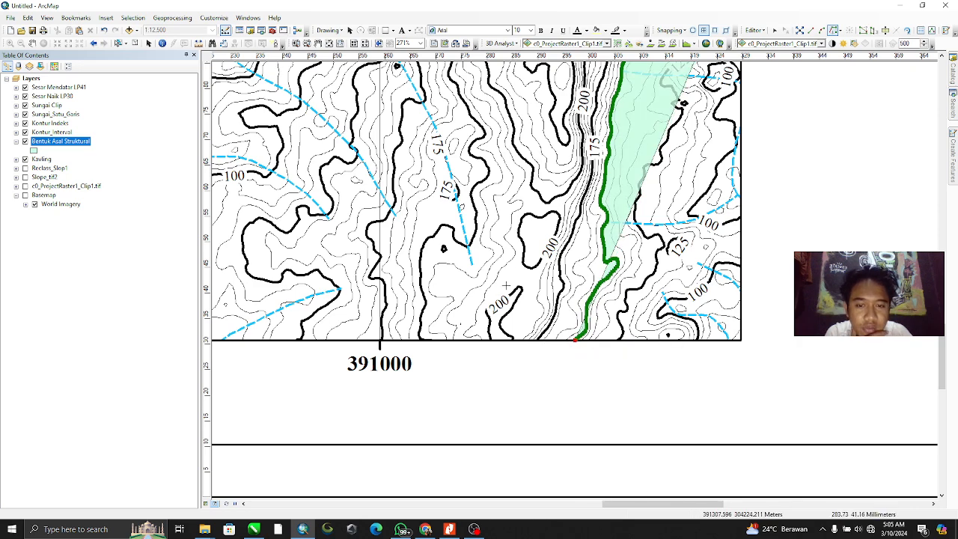
Continue the trace west along the southern map edge and north up the next index contour to just above the 305000 gridline
left_click_drag(524, 272, 513, 344)
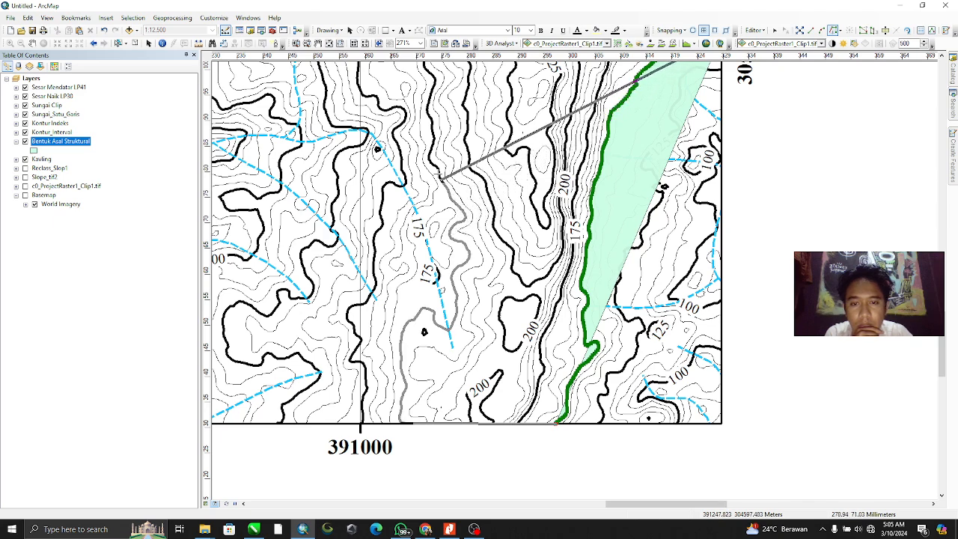
left_click_drag(441, 178, 497, 333)
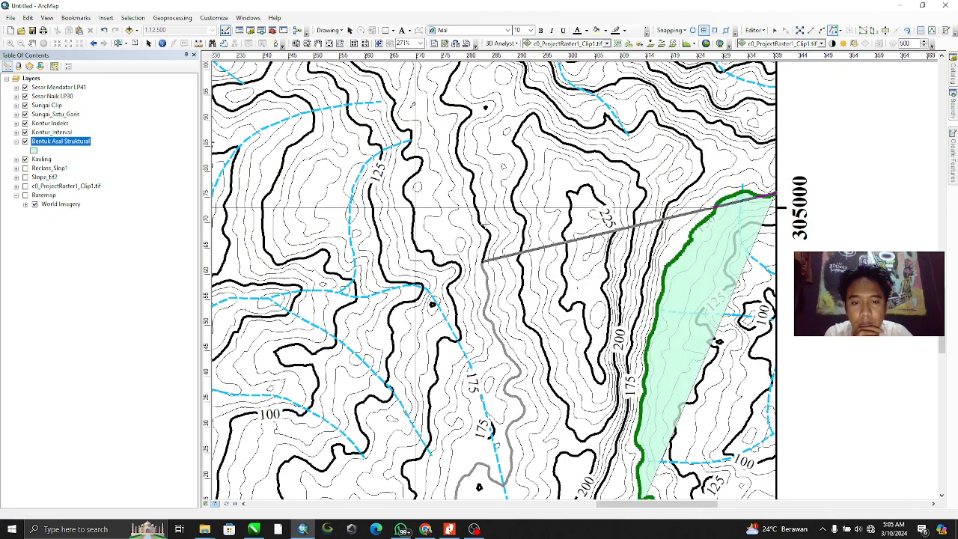
left_click_drag(459, 141, 486, 335)
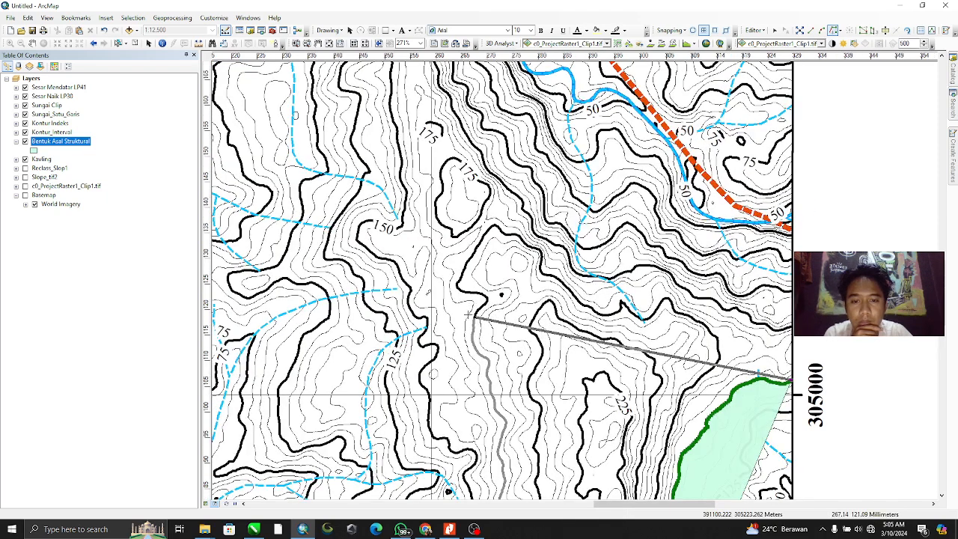
scroll(467, 342, "down", 1)
scroll(466, 341, "up", 1)
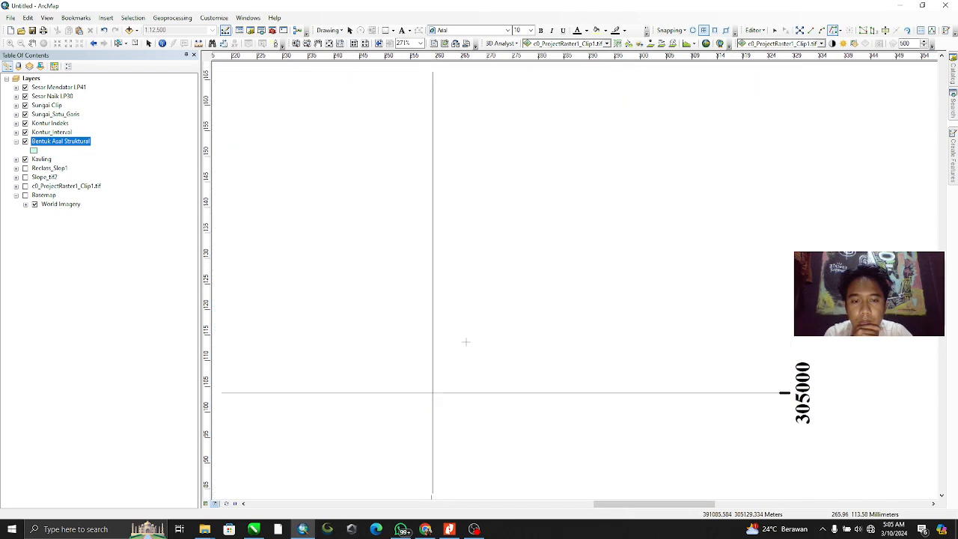
scroll(466, 341, "up", 2)
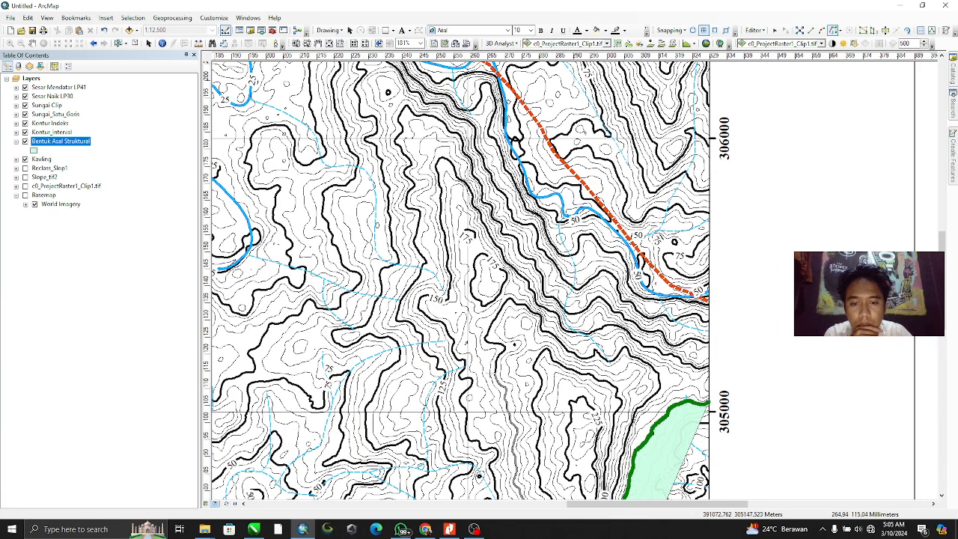
left_click(495, 374)
Extend the polygon boundary northwest with short straight segments from the end of the trace to the contour labelled 150
left_click(811, 30)
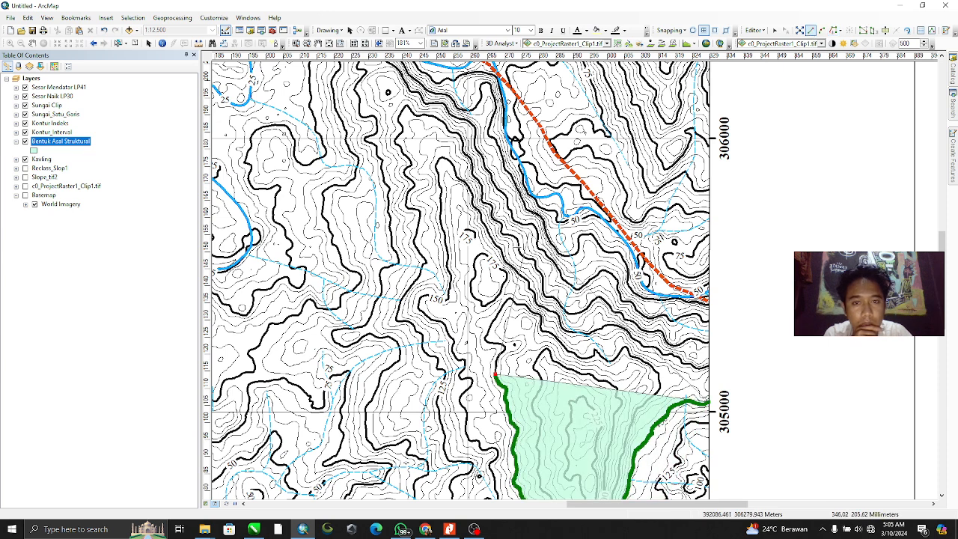
left_click(492, 364)
left_click(491, 359)
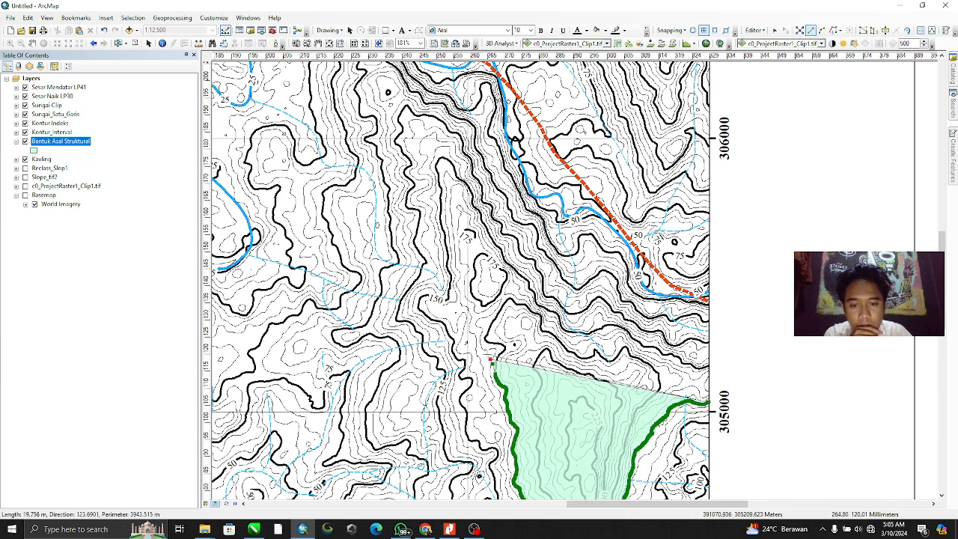
left_click(487, 354)
left_click(485, 352)
left_click(481, 348)
left_click(476, 344)
left_click(472, 339)
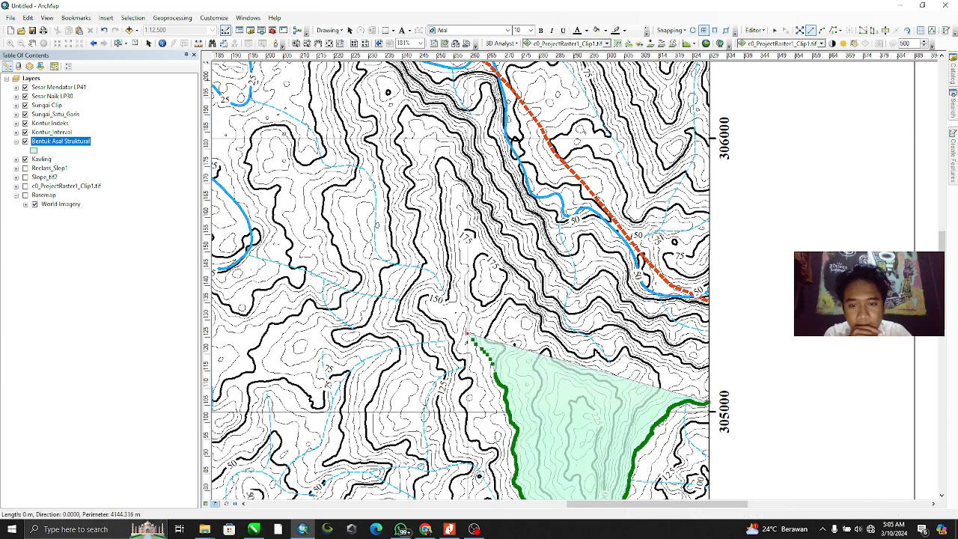
left_click(468, 334)
left_click(464, 327)
left_click(461, 319)
left_click(457, 309)
left_click(454, 302)
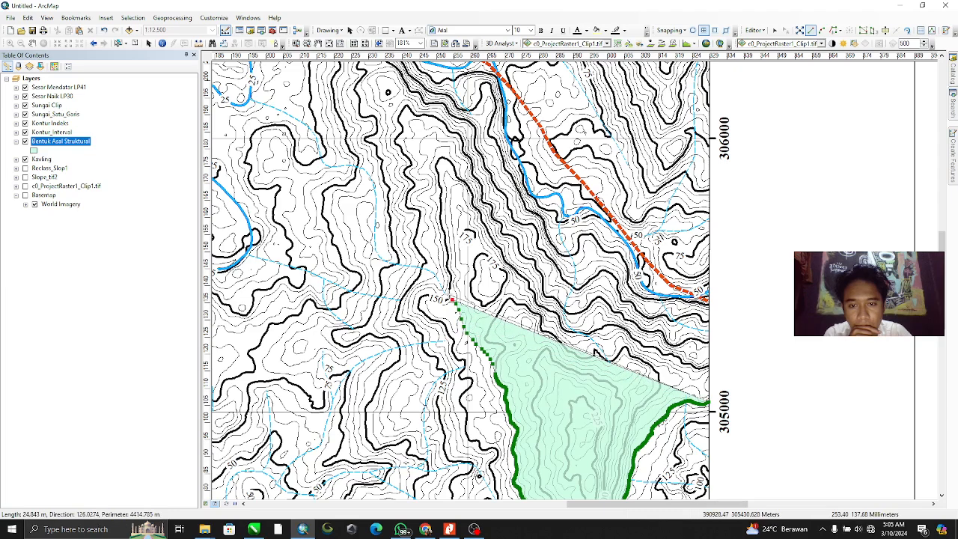
Continue the polygon boundary northwest with short straight segments from the contour labelled 150 past the dashed stream
left_click(449, 294)
left_click(442, 288)
left_click(436, 283)
left_click(431, 277)
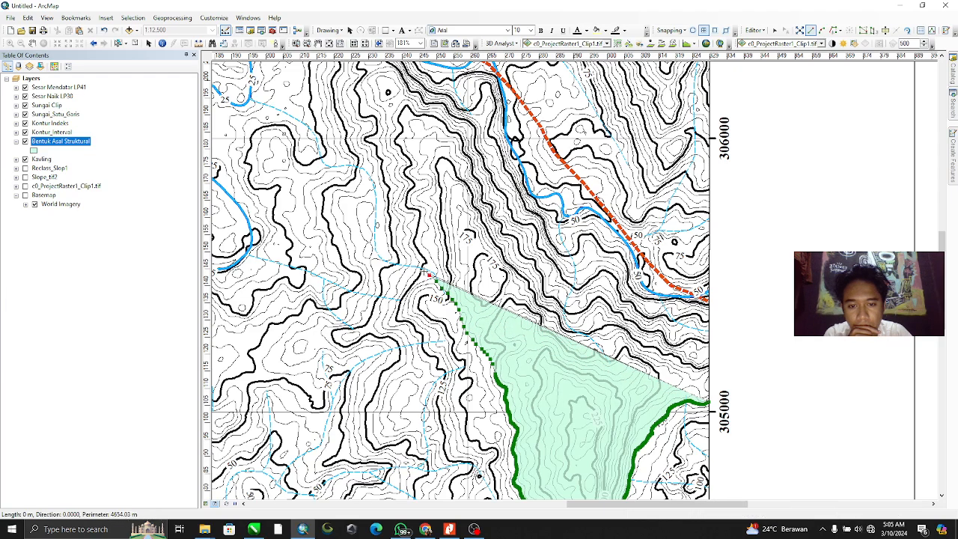
left_click(425, 272)
left_click(418, 267)
left_click(409, 262)
left_click(400, 257)
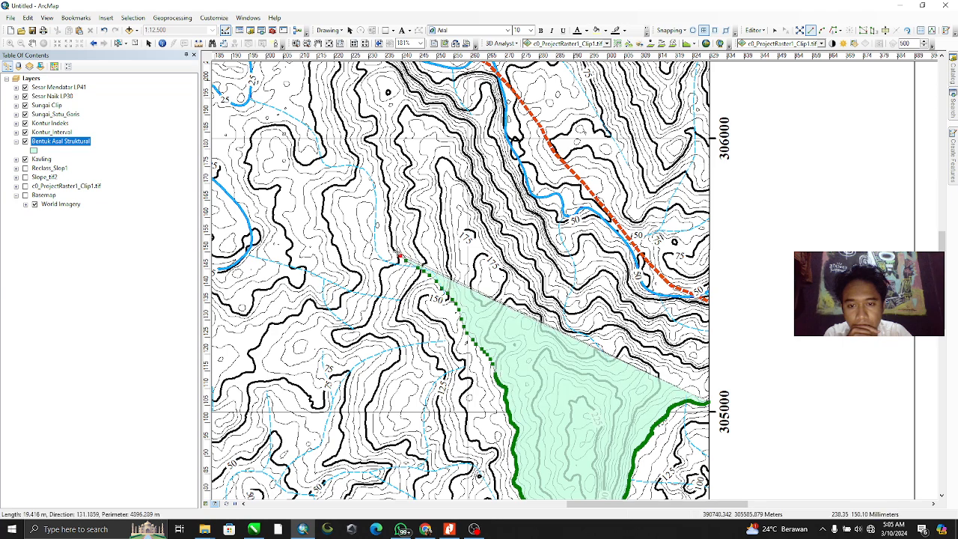
left_click(394, 249)
Extend the boundary further northwest with straight segments along the valley to the index contour west of the ridge
left_click_drag(392, 244, 404, 299)
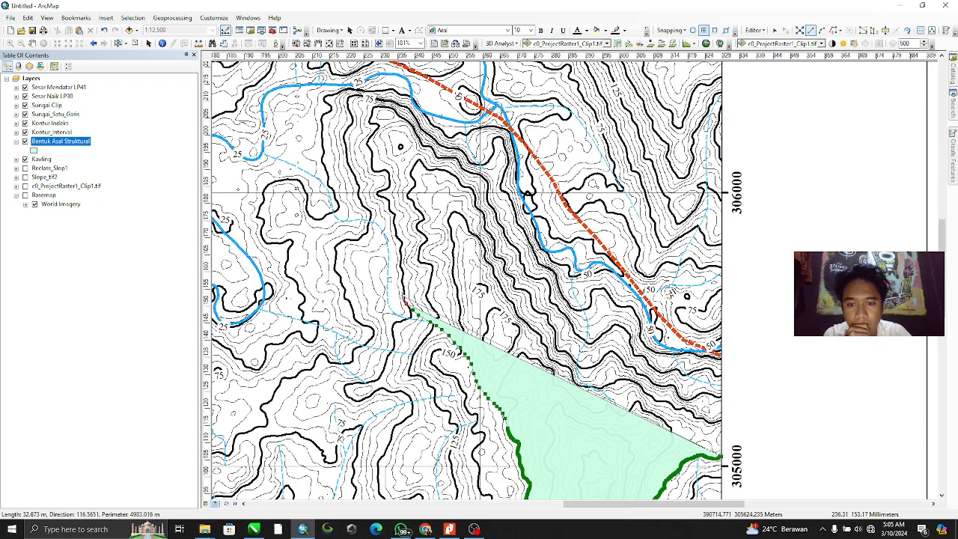
left_click(396, 288)
left_click(390, 278)
left_click(384, 268)
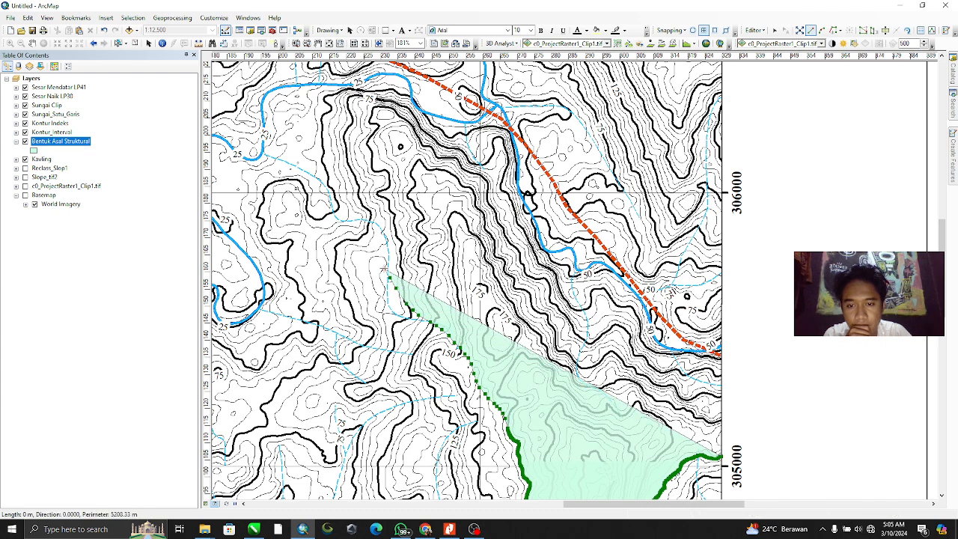
left_click(380, 263)
left_click(369, 252)
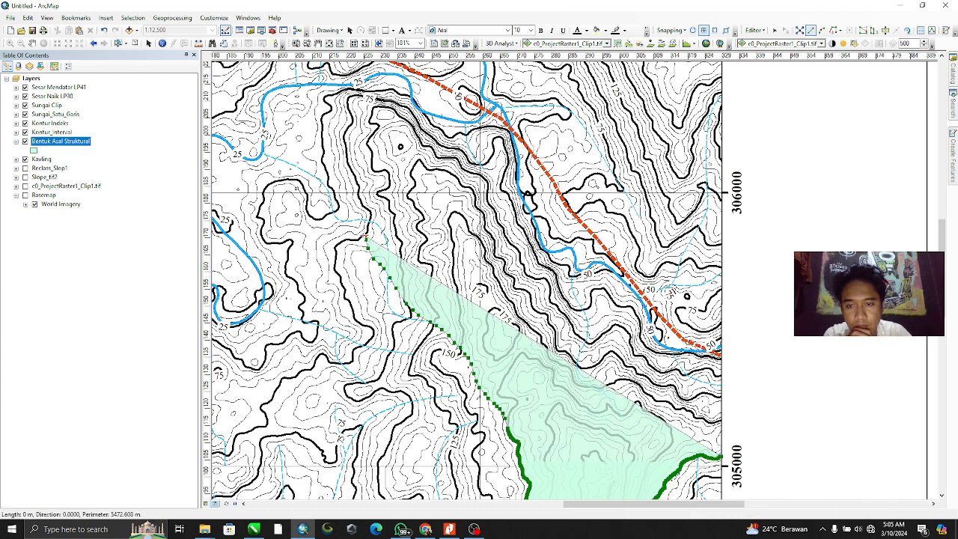
Bridge the gap across the dashed stream with short straight segments up to the outer ridge contour just south of the 306000 gridline
left_click(365, 235)
left_click(359, 228)
left_click(353, 222)
left_click(347, 216)
left_click(342, 211)
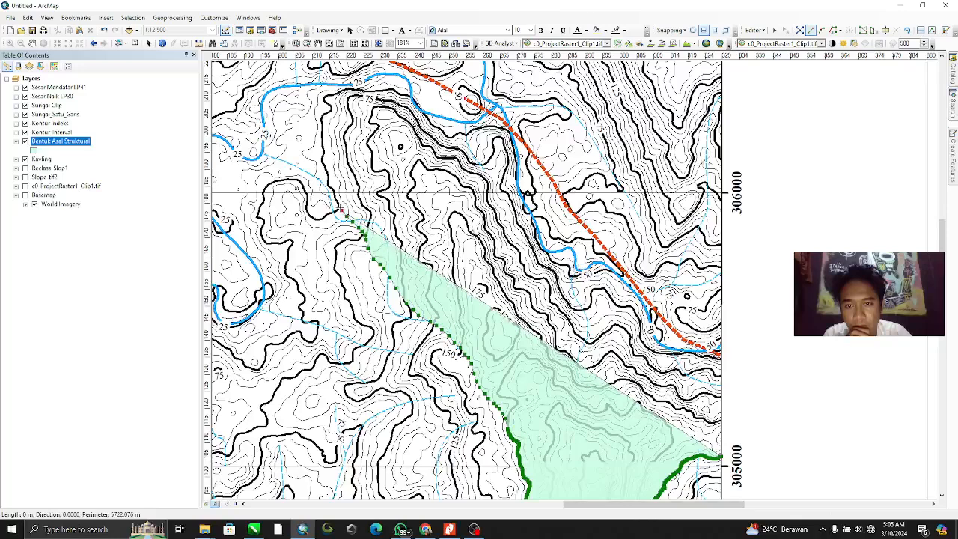
left_click(338, 208)
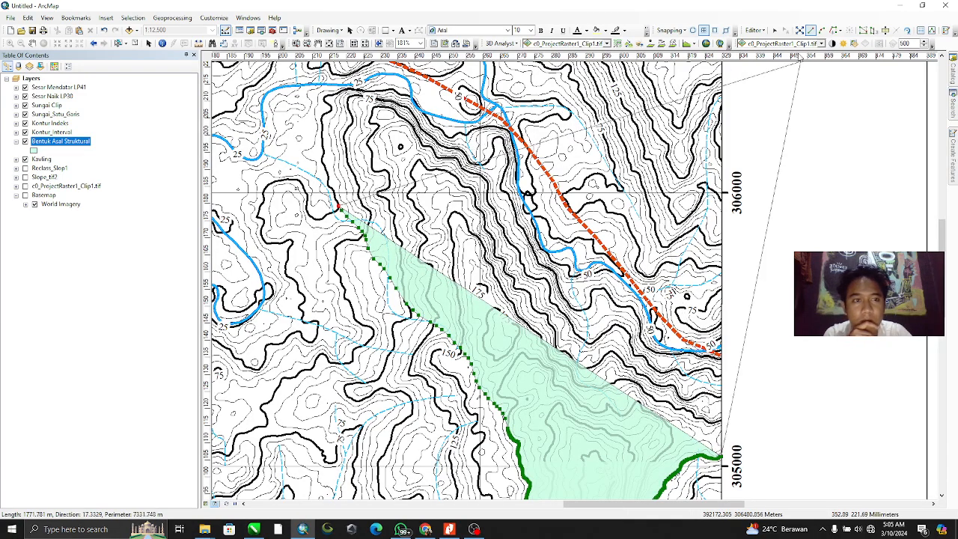
Trace the outer index contour north around the ridge's tip and down to the blue river on its east side
left_click(832, 31)
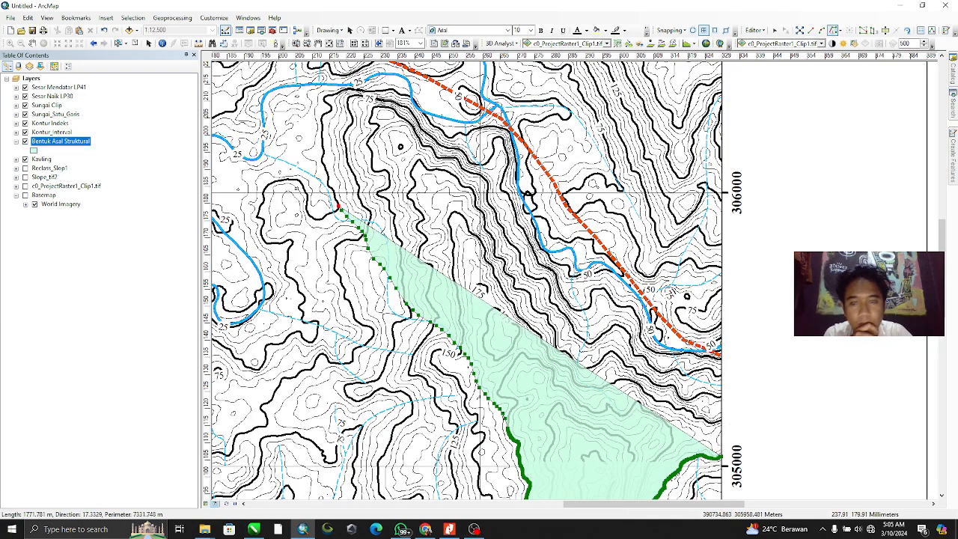
left_click(336, 202)
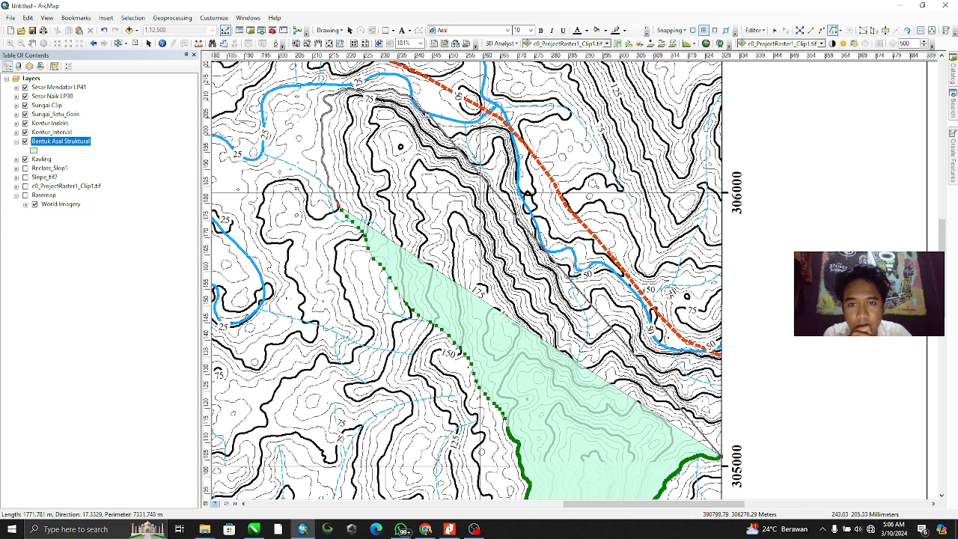
double_click(426, 117)
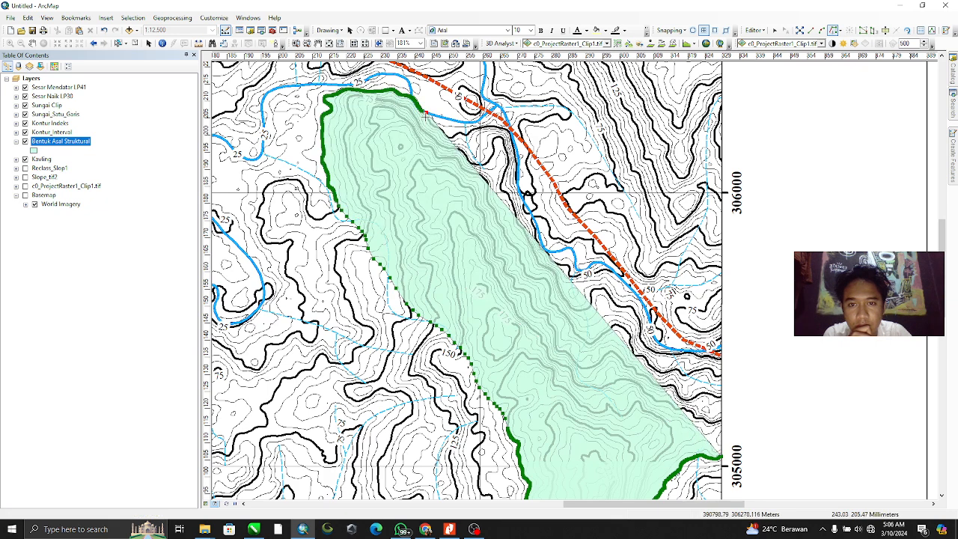
Continue tracing the index contour southeast from the river bend, past the fault, to just north of the 306000 gridline
scroll(427, 113, "up", 2)
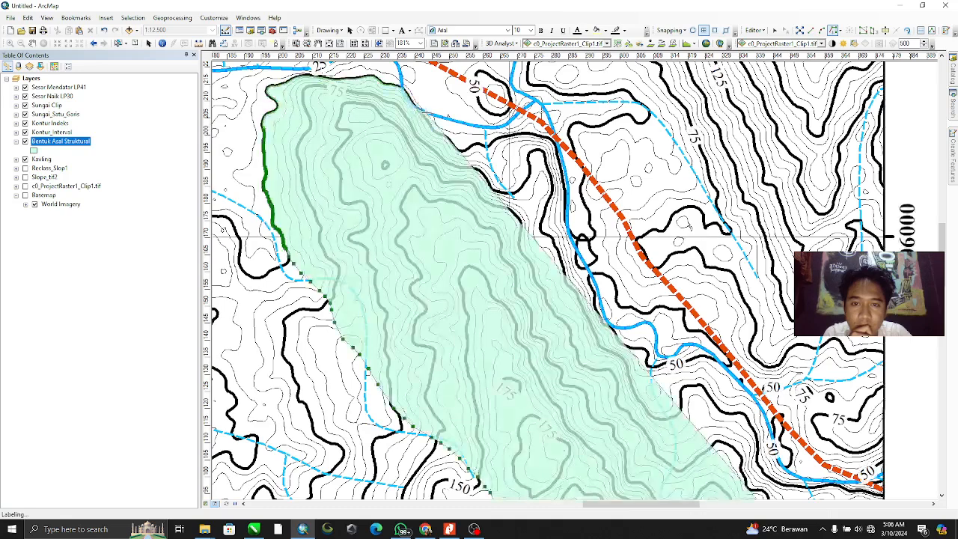
right_click(422, 110)
left_click(452, 142)
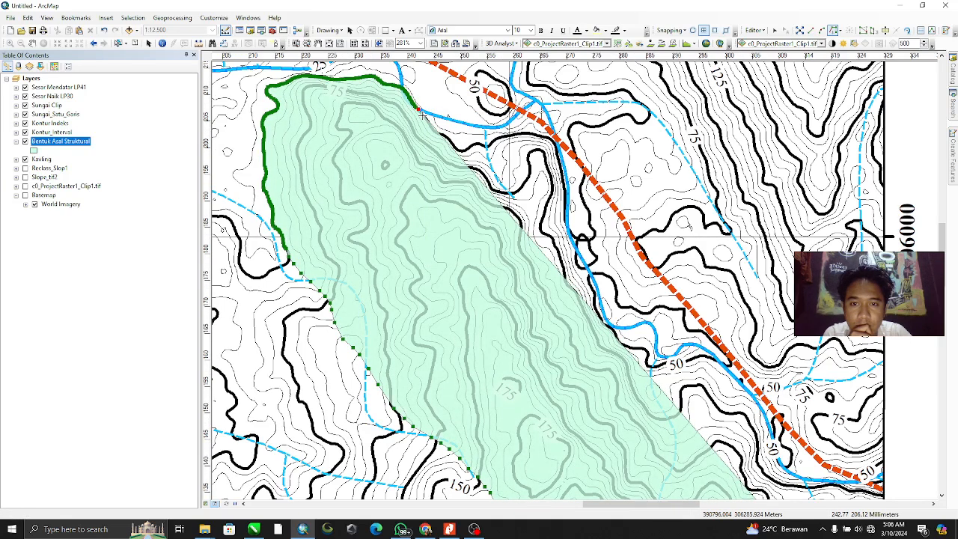
left_click(423, 115)
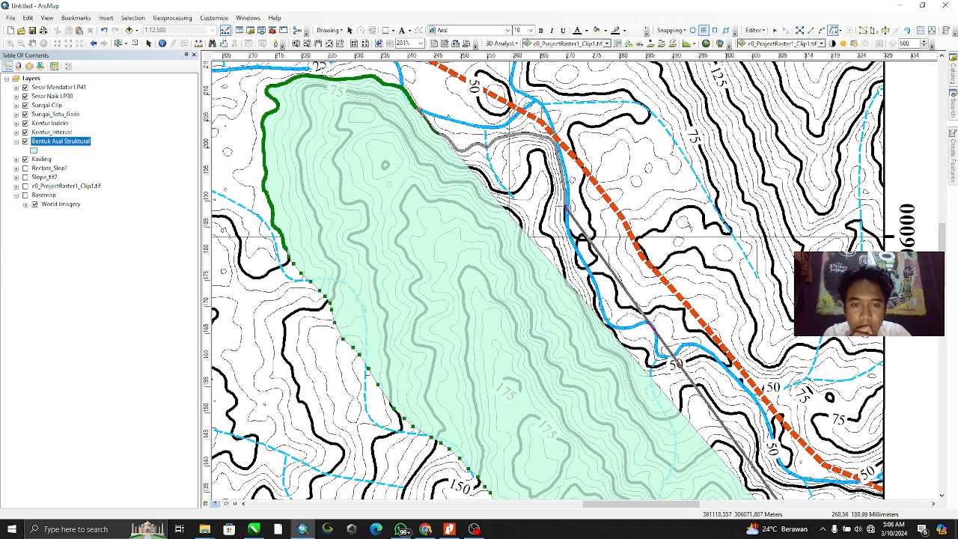
left_click(565, 206)
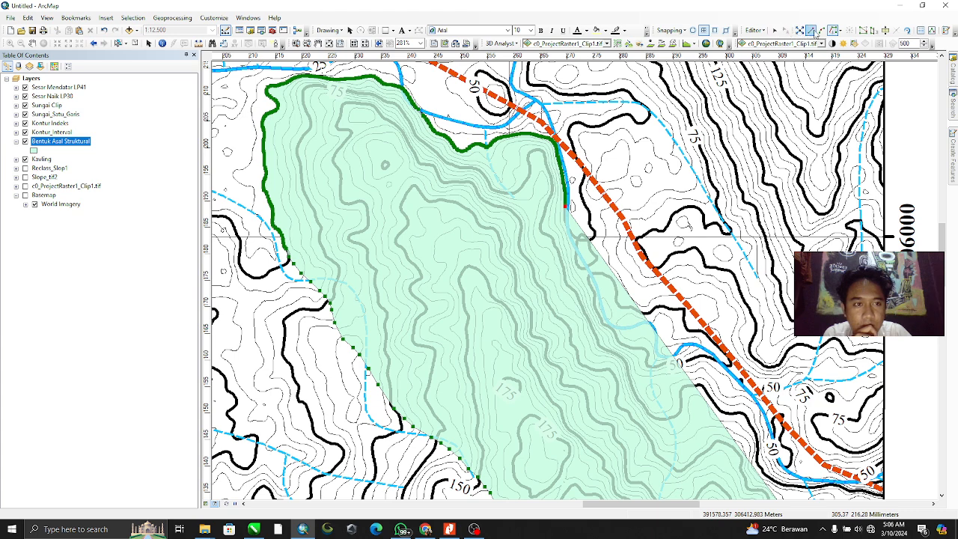
Add straight segments along the west bank of the river southward across the 306000 gridline to the next index contour
left_click(813, 31)
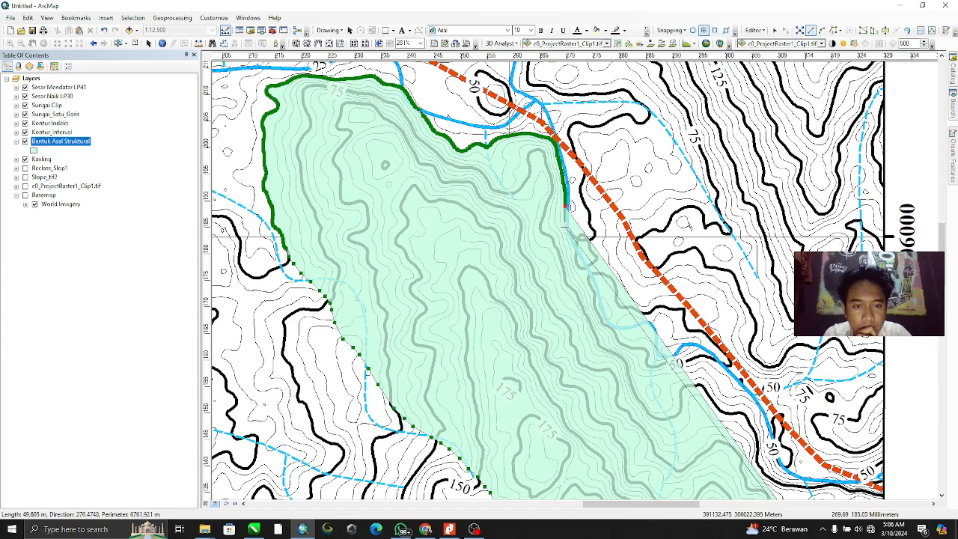
left_click(565, 228)
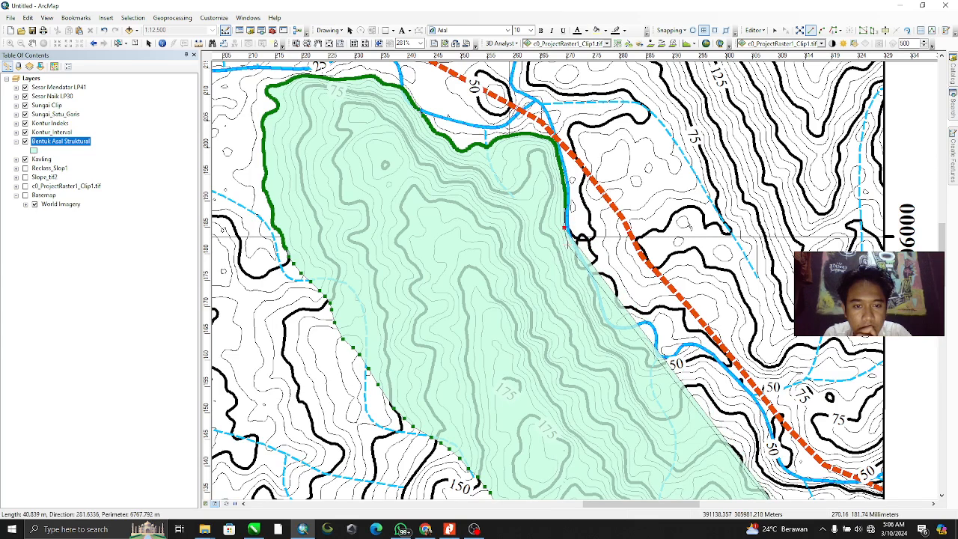
left_click(570, 244)
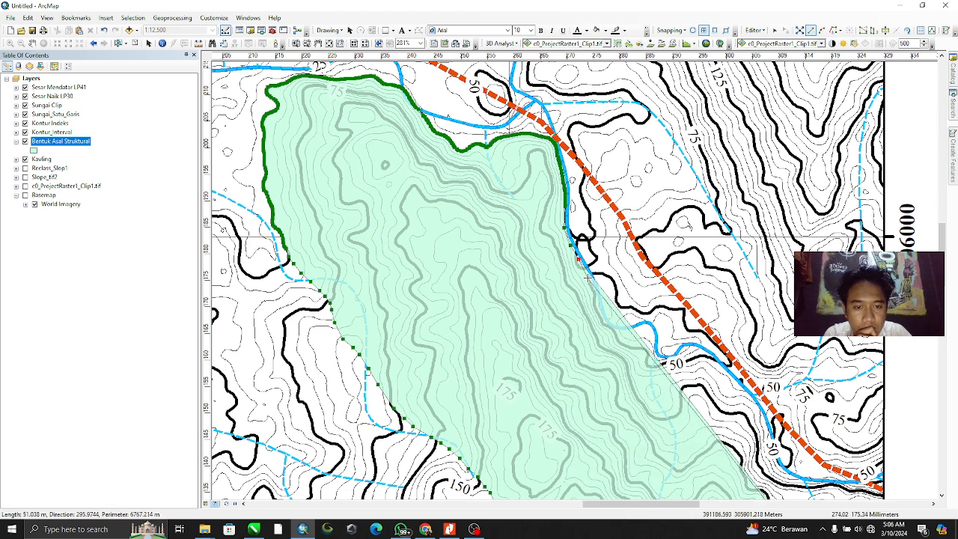
left_click(588, 276)
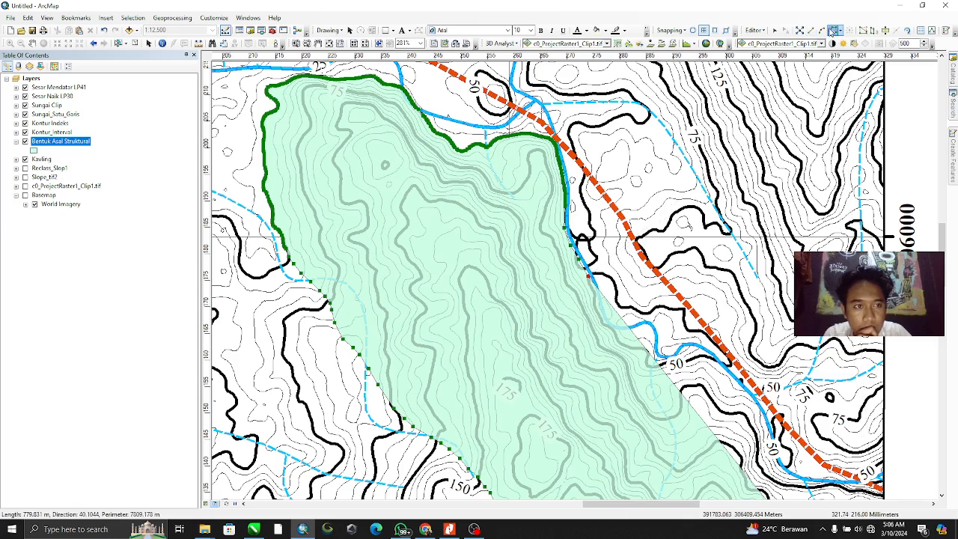
Trace the index contour southeast beside the river up to the label 50
left_click(589, 278)
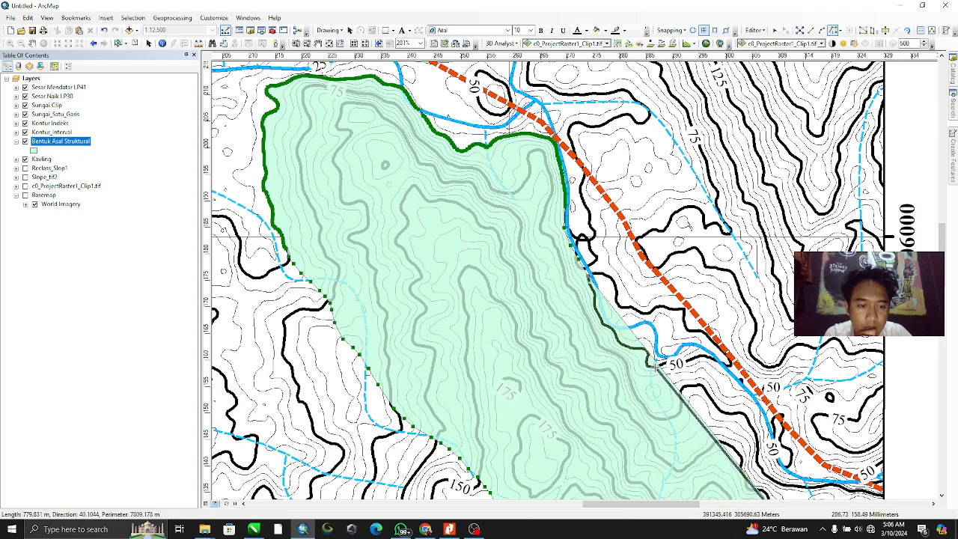
left_click_drag(655, 367, 508, 226)
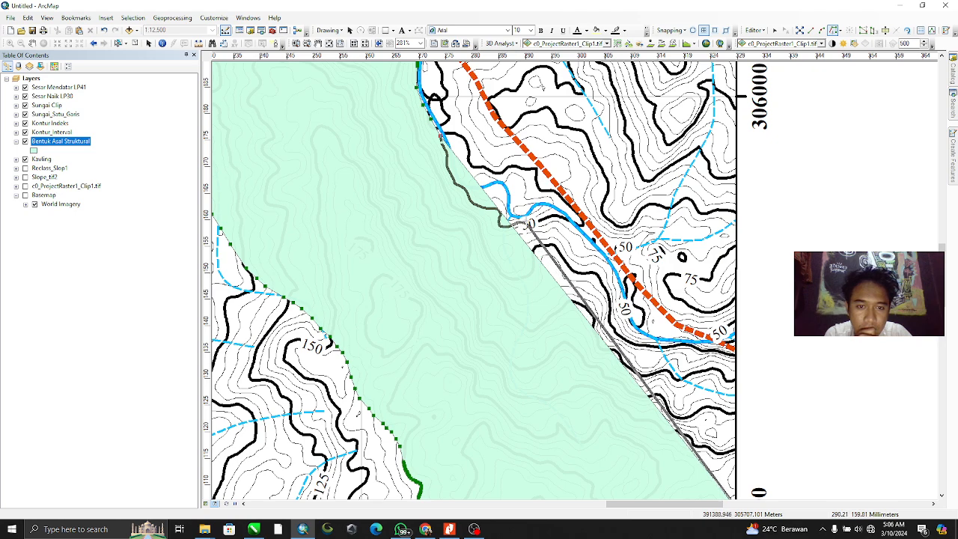
left_click(527, 223)
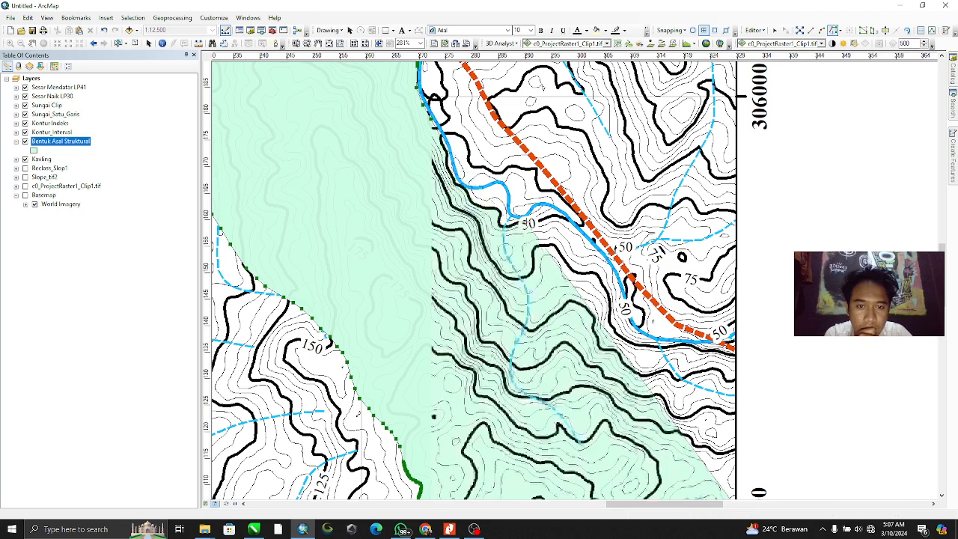
Add straight segments past the label 50 and southeast along the river's west bank to the second label 50
left_click(810, 30)
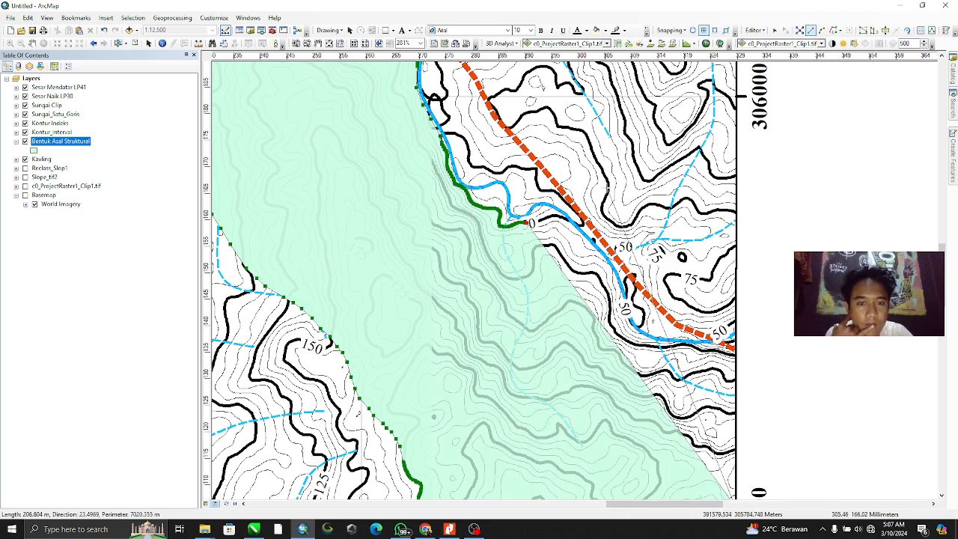
left_click(548, 211)
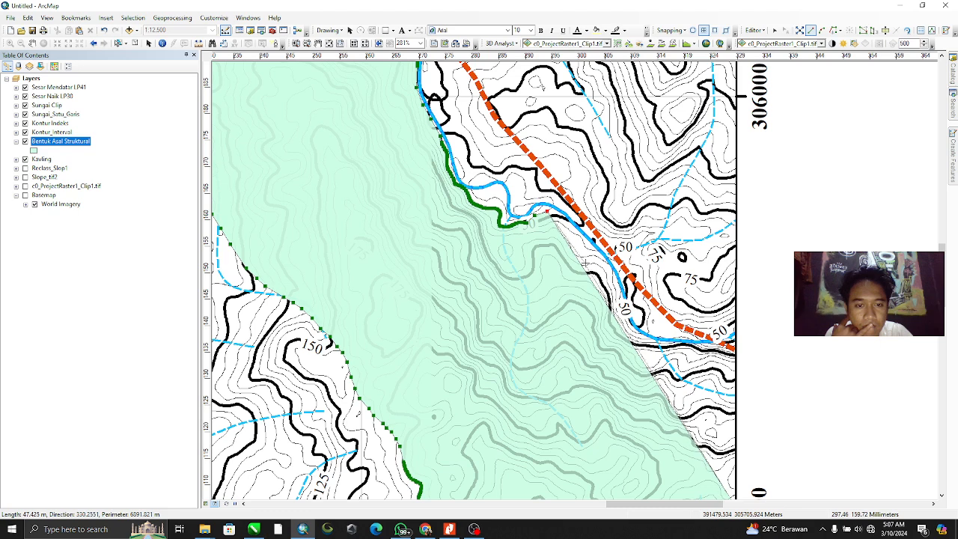
left_click(562, 217)
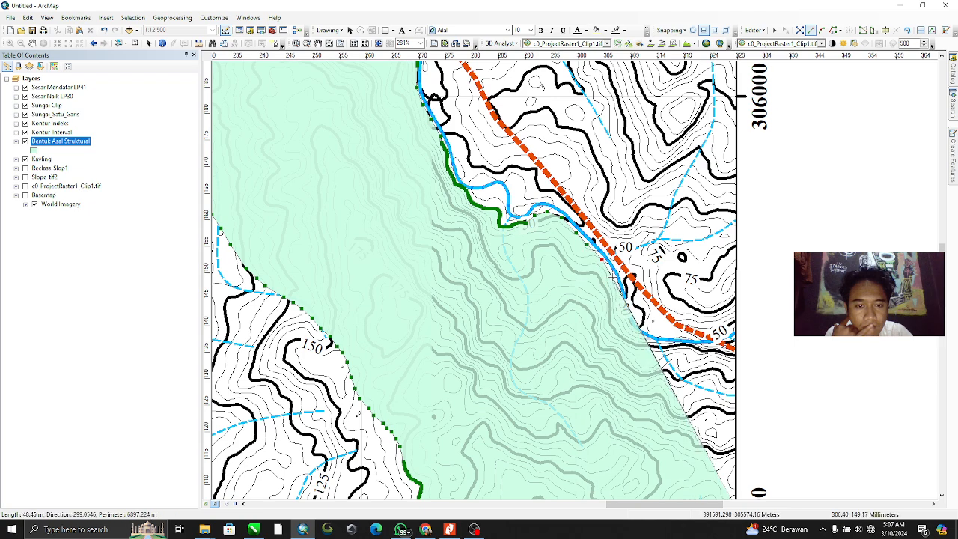
left_click(613, 279)
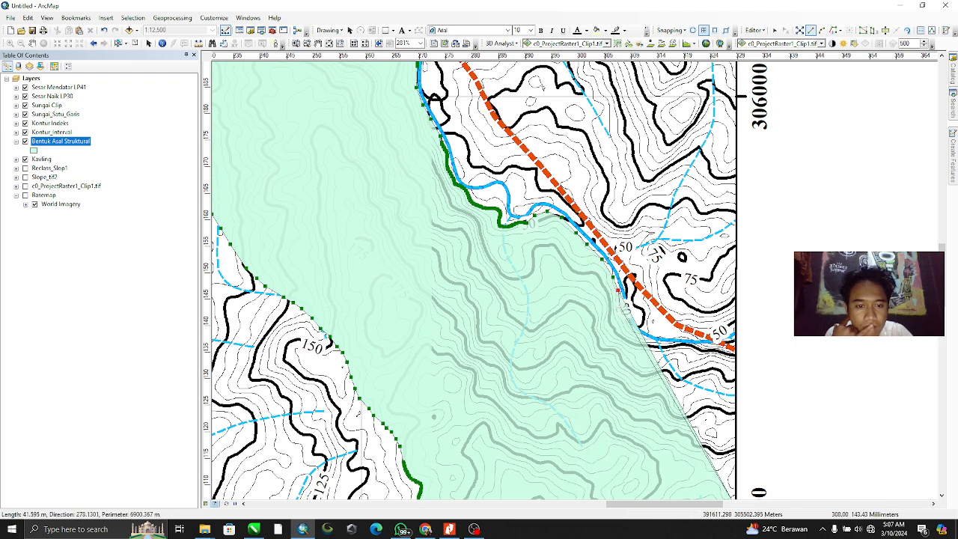
left_click(621, 308)
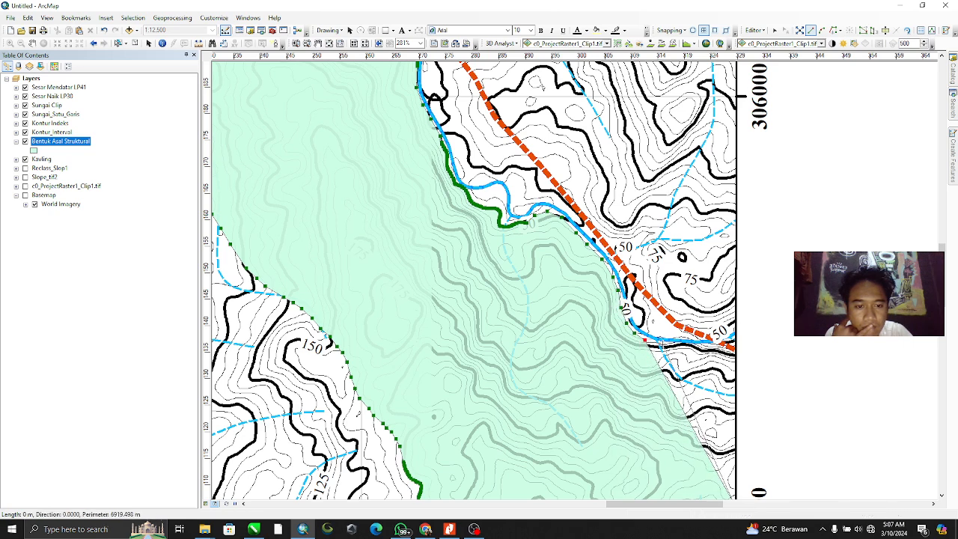
Extend the boundary east with straight segments just south of the river to the eastern map edge and finish the polygon
left_click(663, 344)
left_click(685, 347)
left_click(703, 348)
left_click(727, 347)
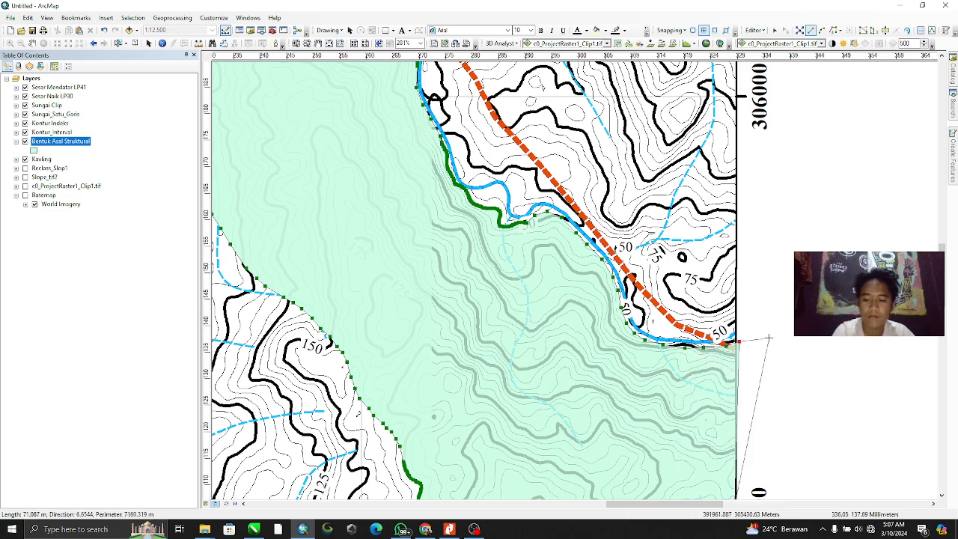
double_click(741, 362)
right_click(782, 346)
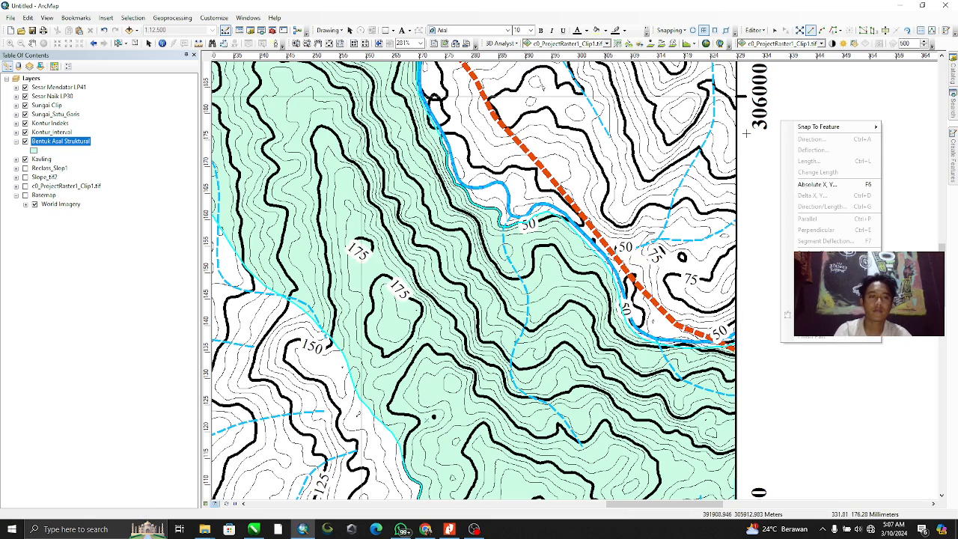
Stop editing with the polygon edits saved, and show the whole layout page
left_click(755, 31)
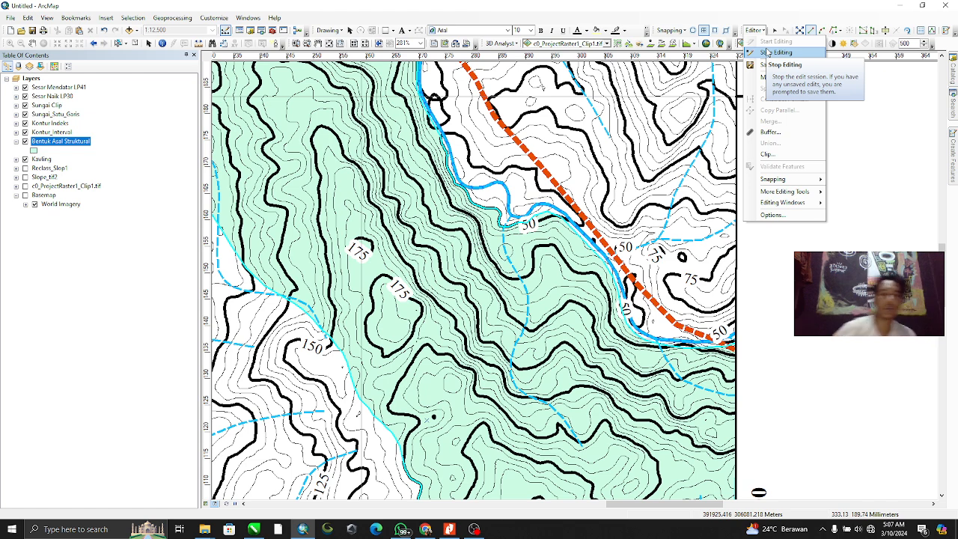
left_click(767, 51)
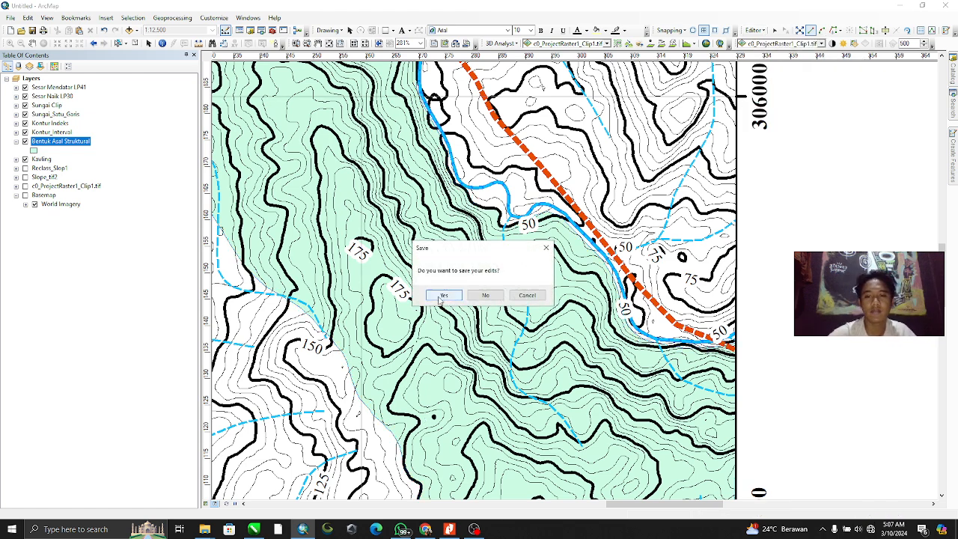
left_click(443, 296)
right_click(768, 193)
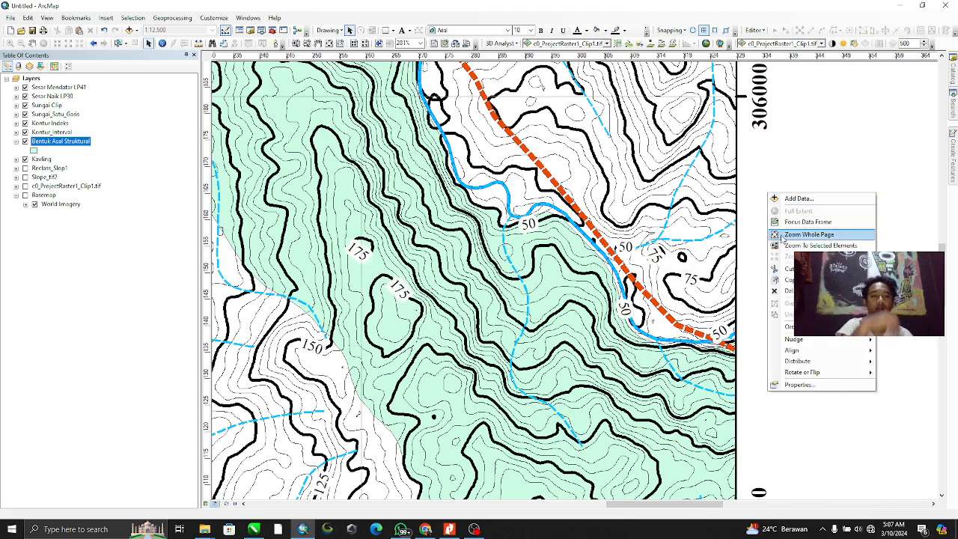
left_click(784, 233)
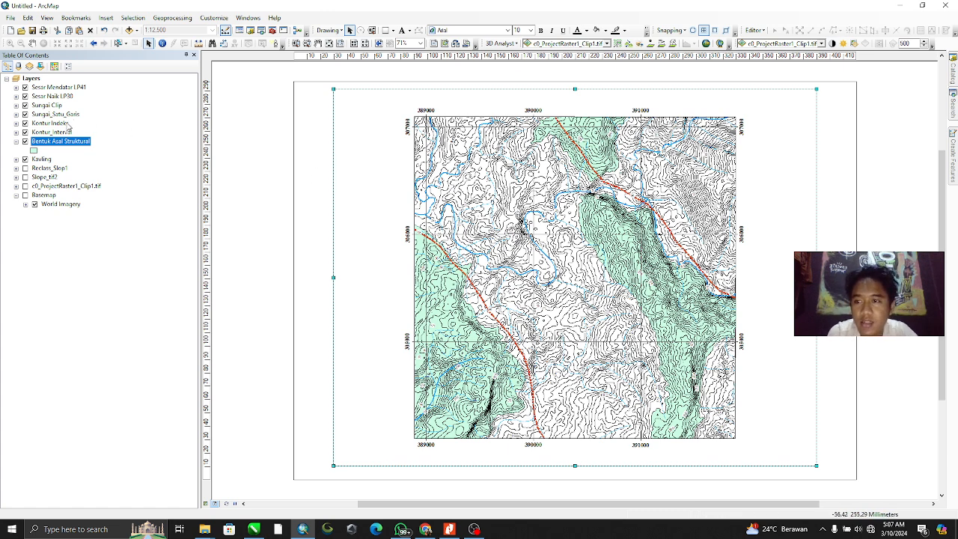
Buffer the Sungai_Satu_Garis river lines by a linear distance of 23 meters
left_click(172, 18)
left_click(183, 30)
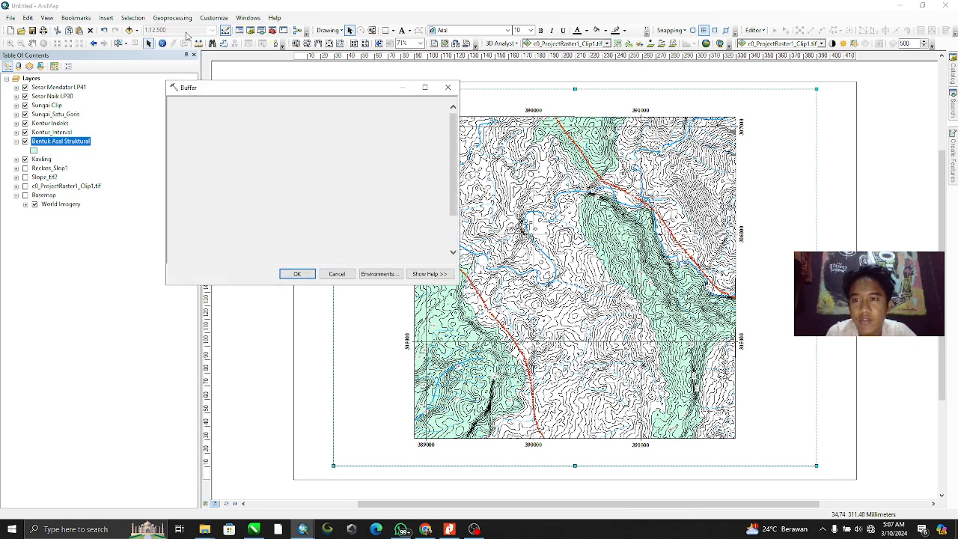
left_click(423, 116)
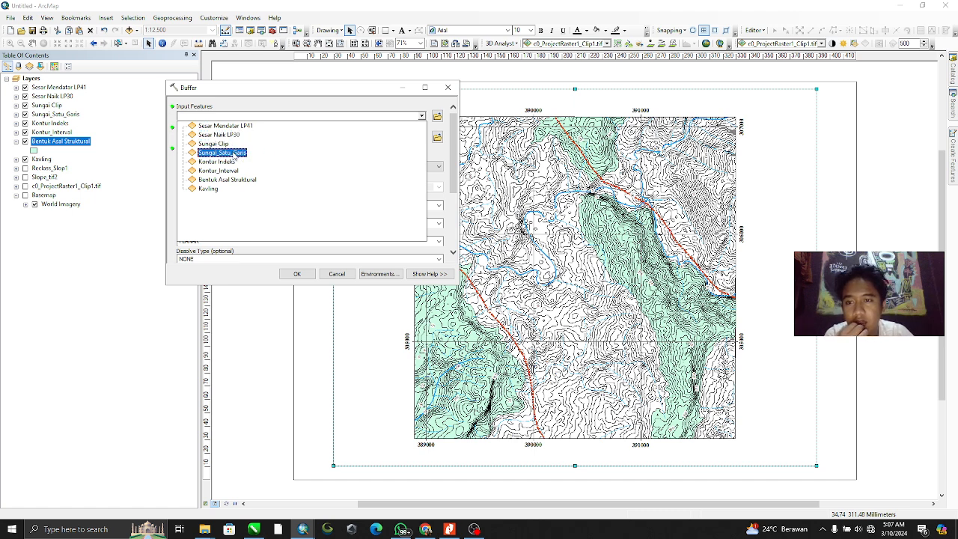
left_click(236, 154)
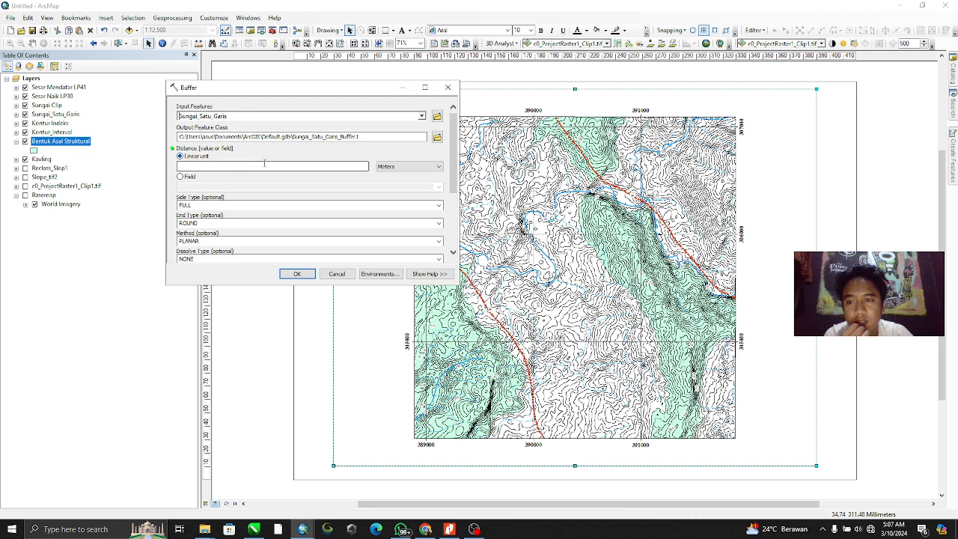
left_click(185, 166)
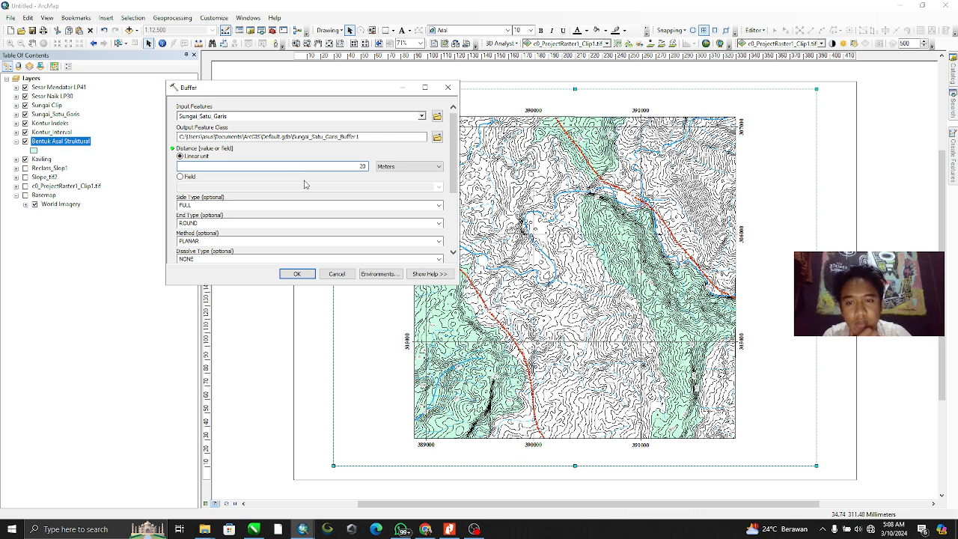
left_click(297, 275)
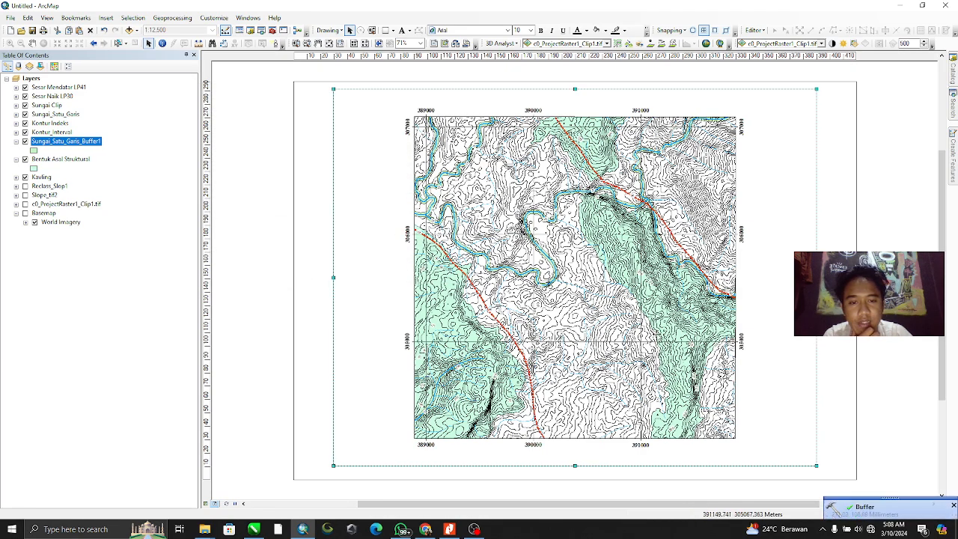
Rename the Sungai_Satu_Garis_Buffer1 layer as Bentuk Asal Fluvial
left_click_drag(648, 292, 523, 213)
scroll(544, 192, "down", 3)
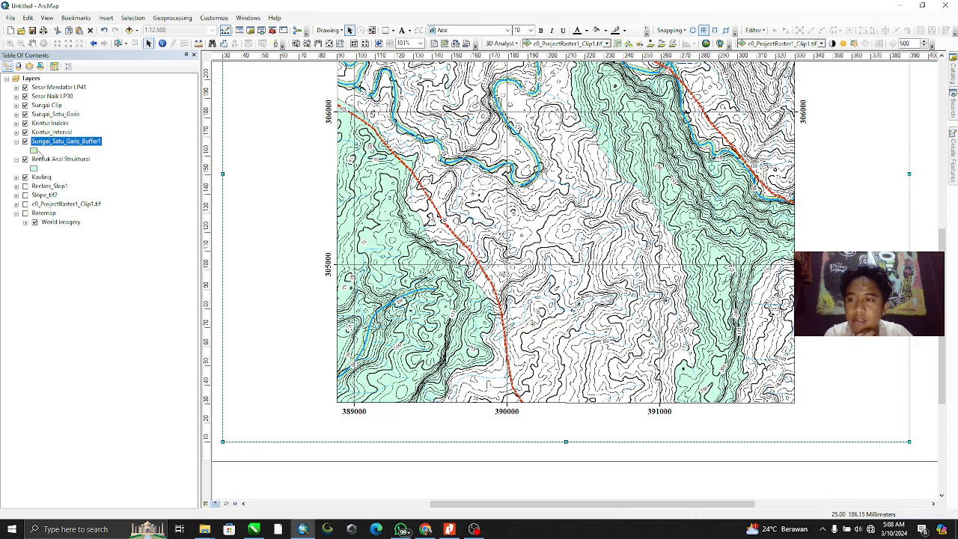
left_click(79, 143)
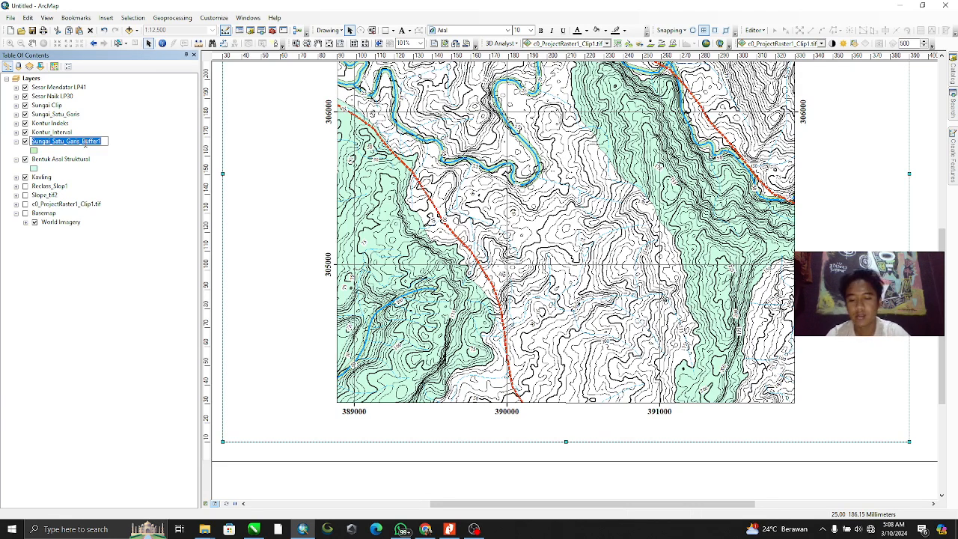
type("Bentuk Asal")
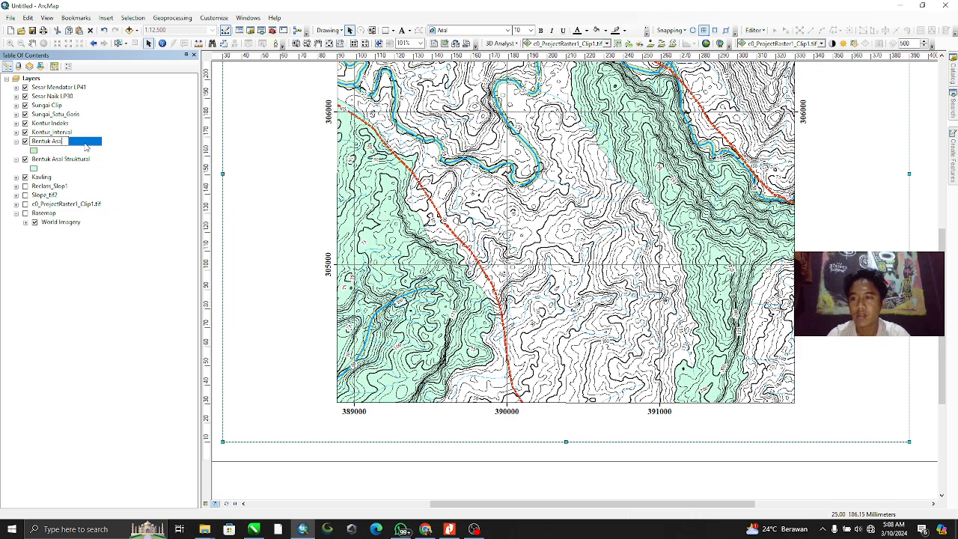
type(" Flu")
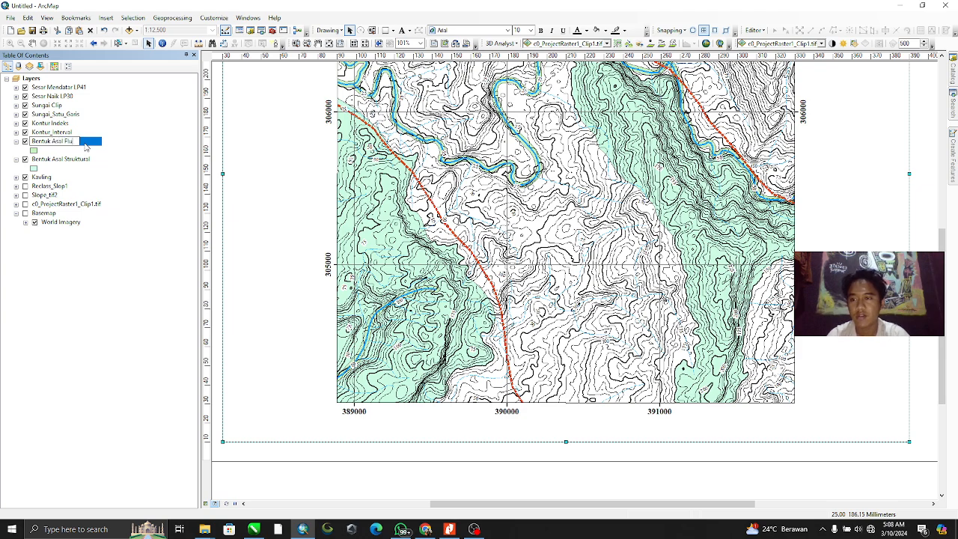
type("vial")
key("Return")
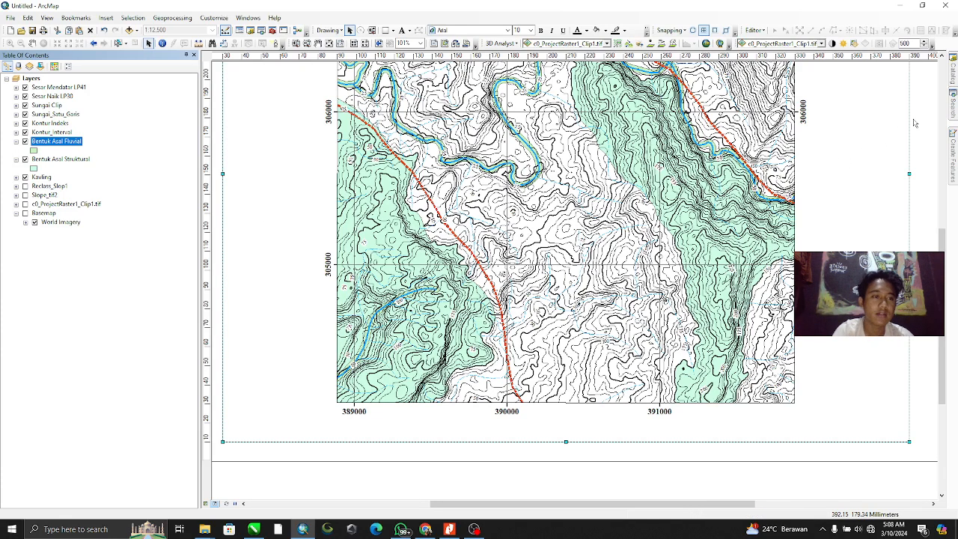
Set up a new polygon shapefile named Bentuk Asal Denudasional in the Pertemuan 7 folder
left_click_drag(828, 233, 769, 293)
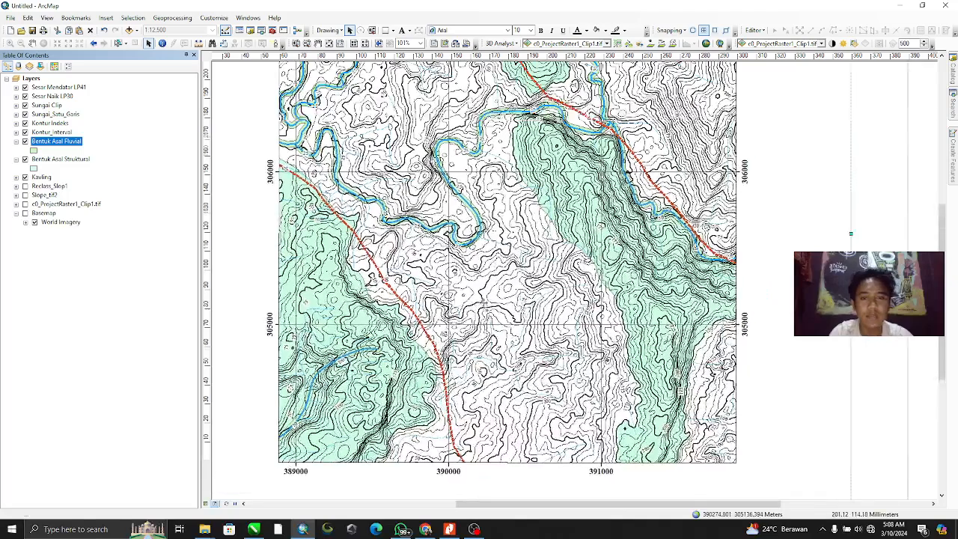
left_click_drag(342, 96, 420, 155)
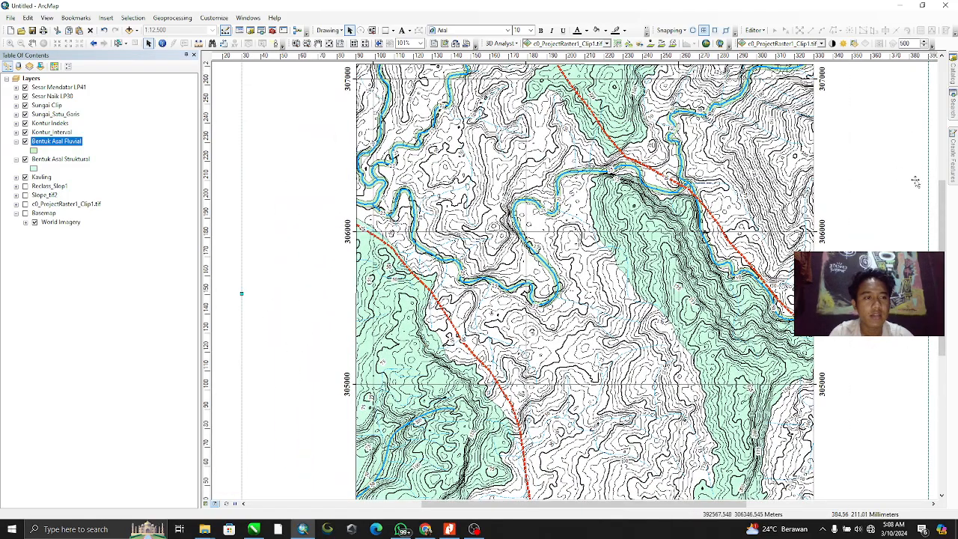
left_click_drag(916, 182, 899, 165)
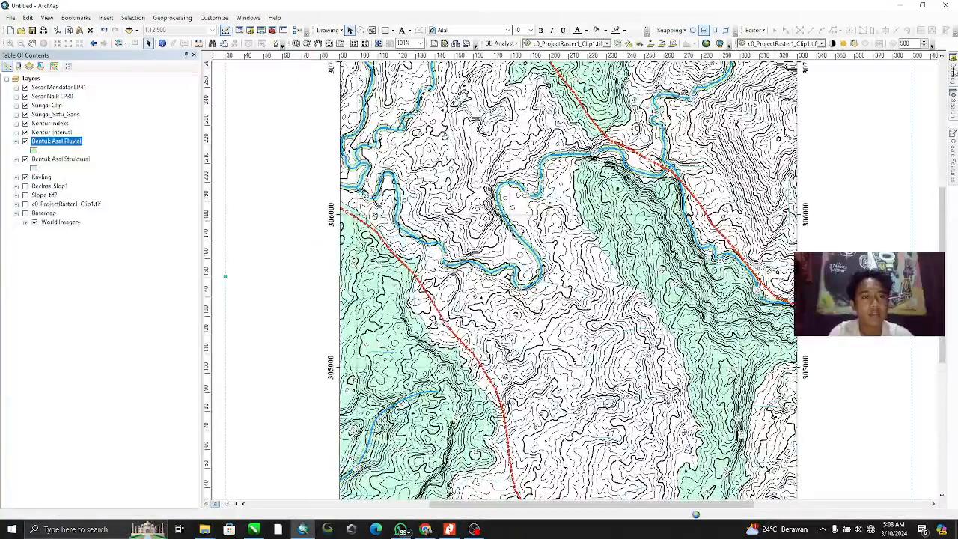
left_click(953, 69)
right_click(861, 371)
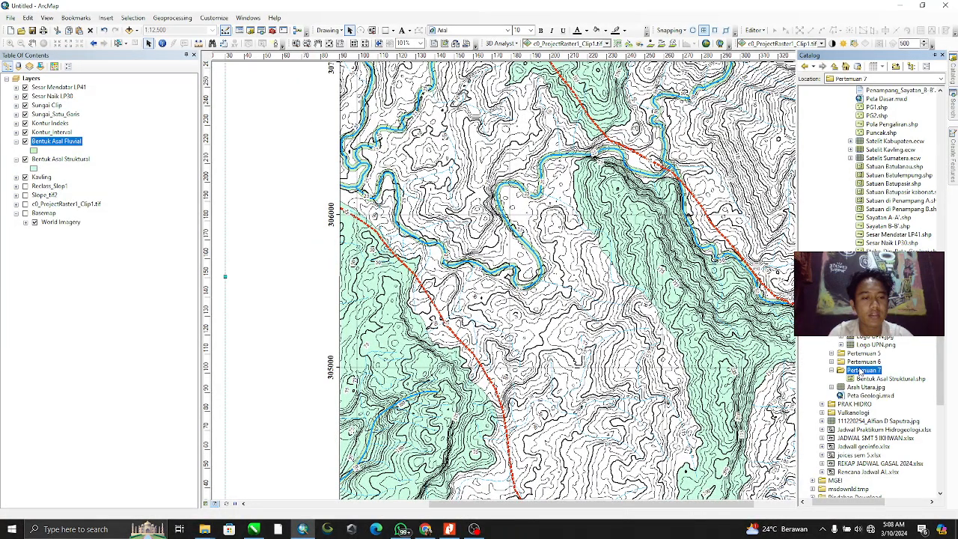
left_click(882, 432)
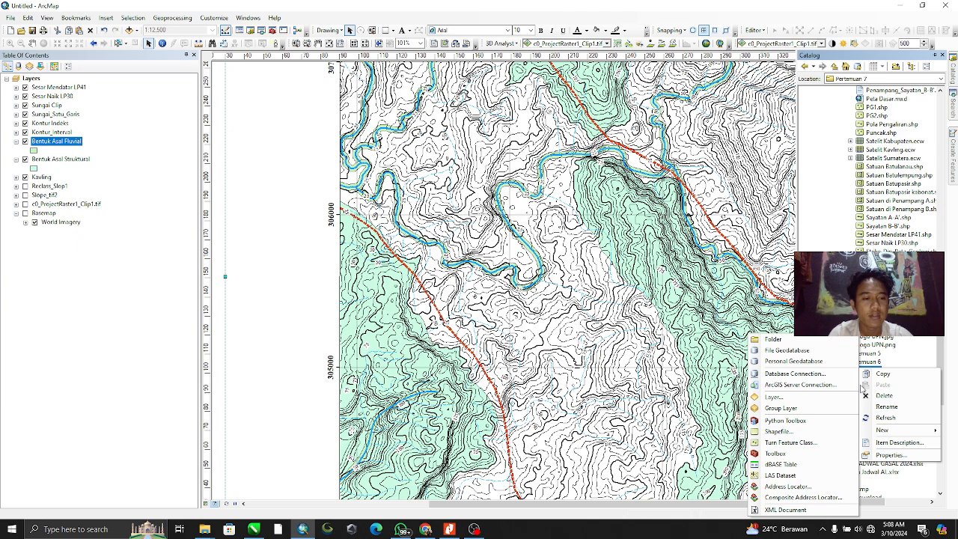
left_click(779, 432)
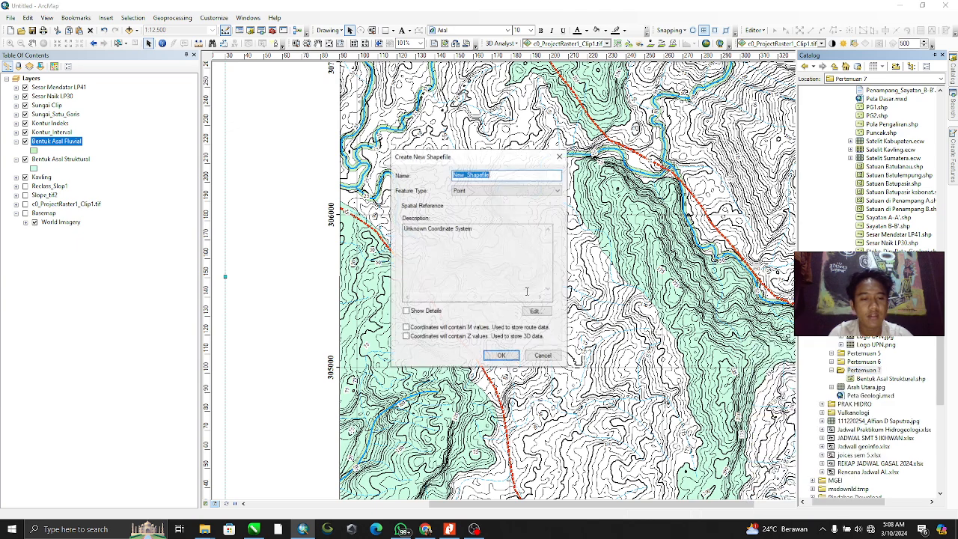
type("Bentuk Asal Denudasional")
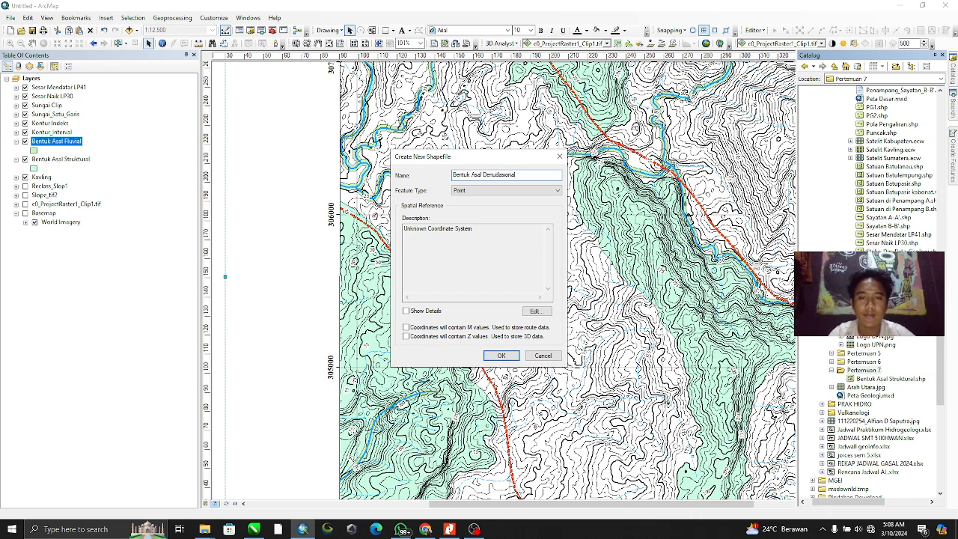
left_click(485, 191)
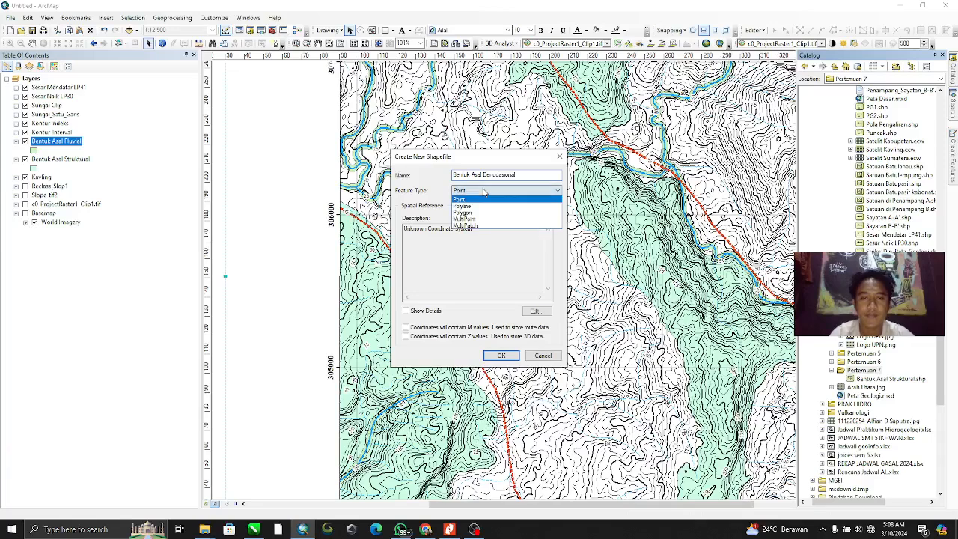
left_click(483, 214)
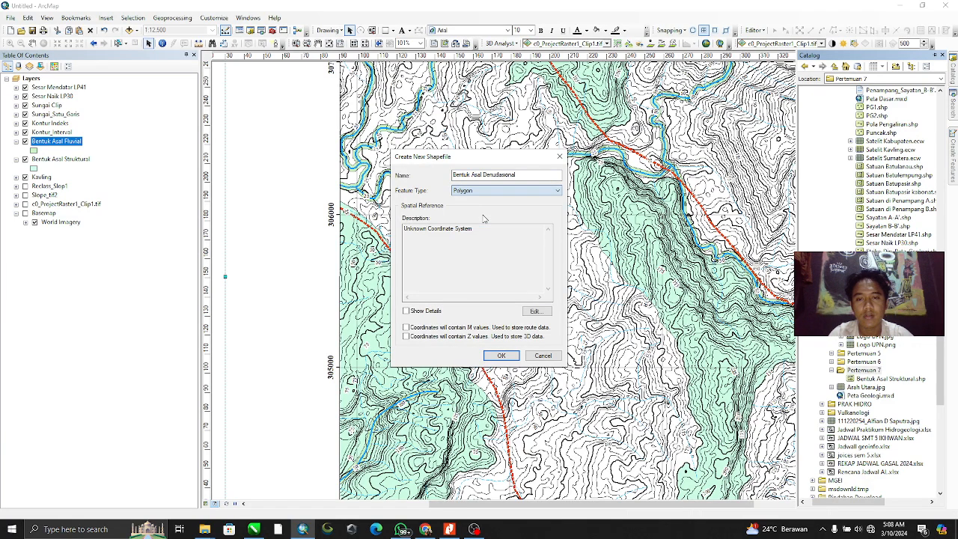
Assign the projected coordinate system WGS 1984 UTM Zone 47N to the new shapefile and create it
left_click(534, 310)
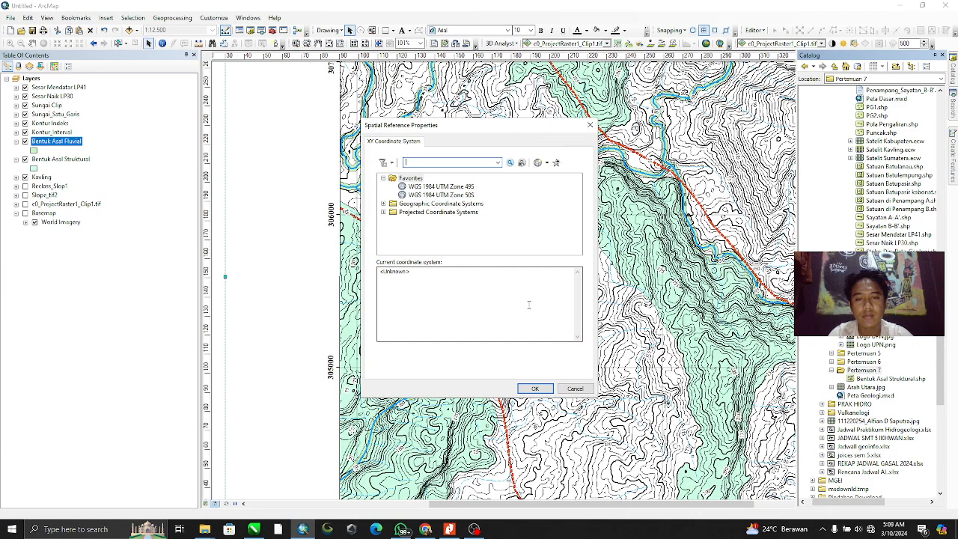
left_click(422, 215)
double_click(434, 213)
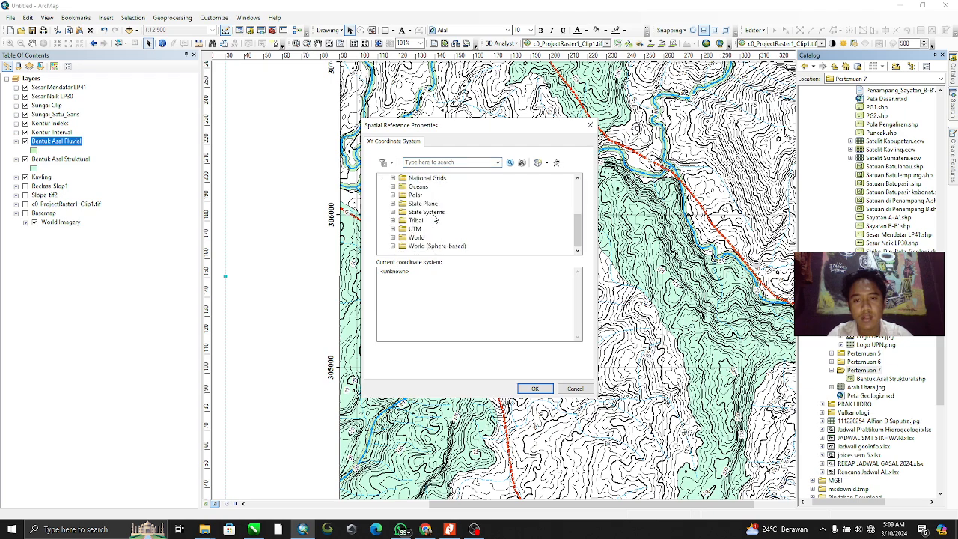
double_click(416, 230)
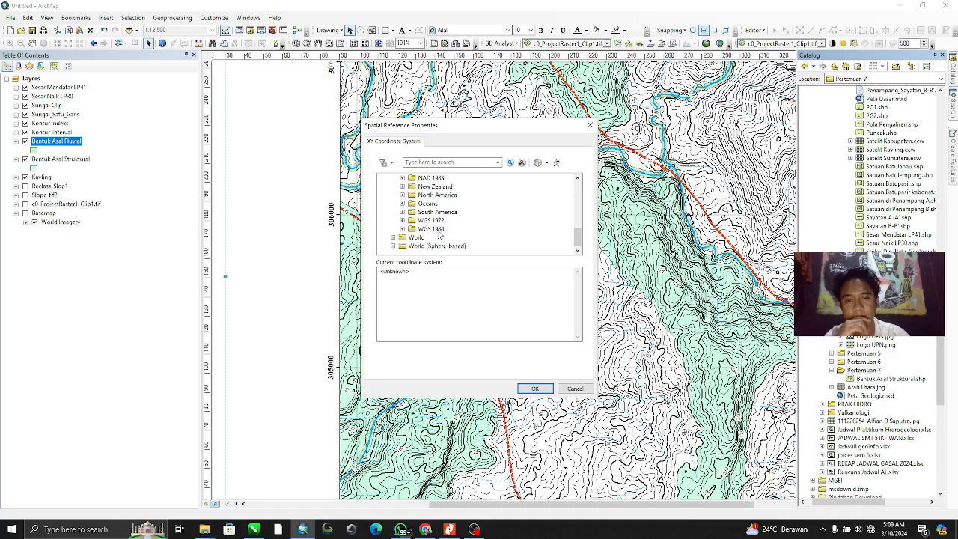
double_click(439, 230)
scroll(451, 223, "down", 1)
double_click(451, 221)
scroll(457, 225, "down", 12)
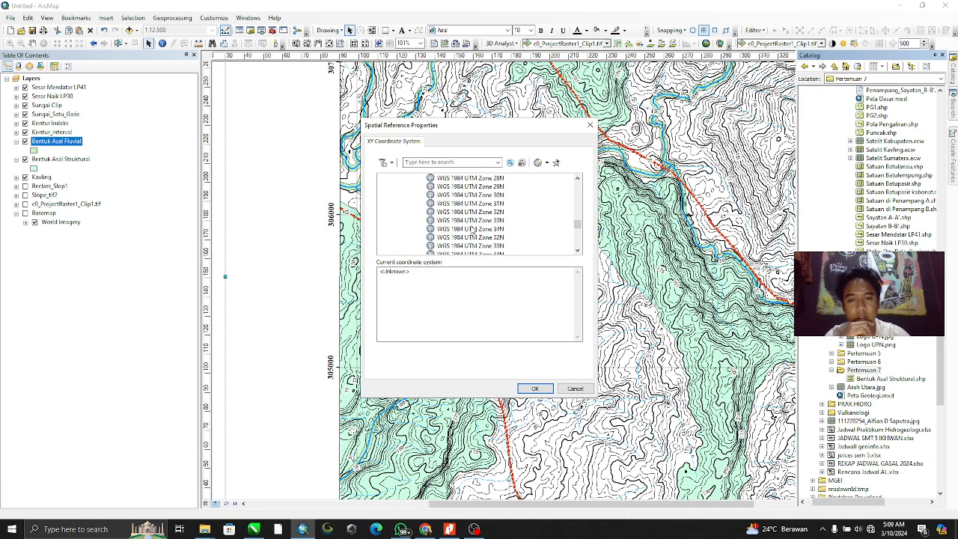
scroll(472, 232, "down", 4)
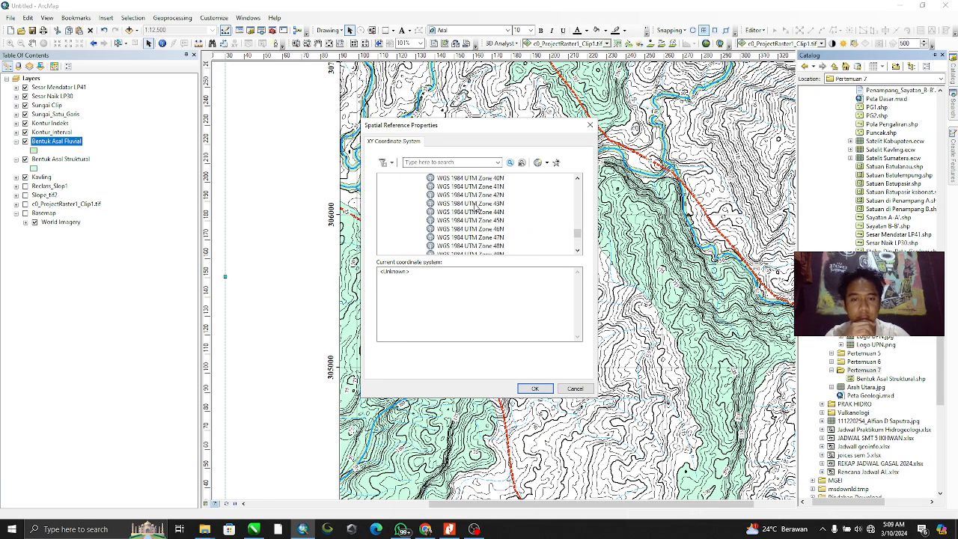
scroll(475, 207, "up", 2)
scroll(491, 238, "down", 6)
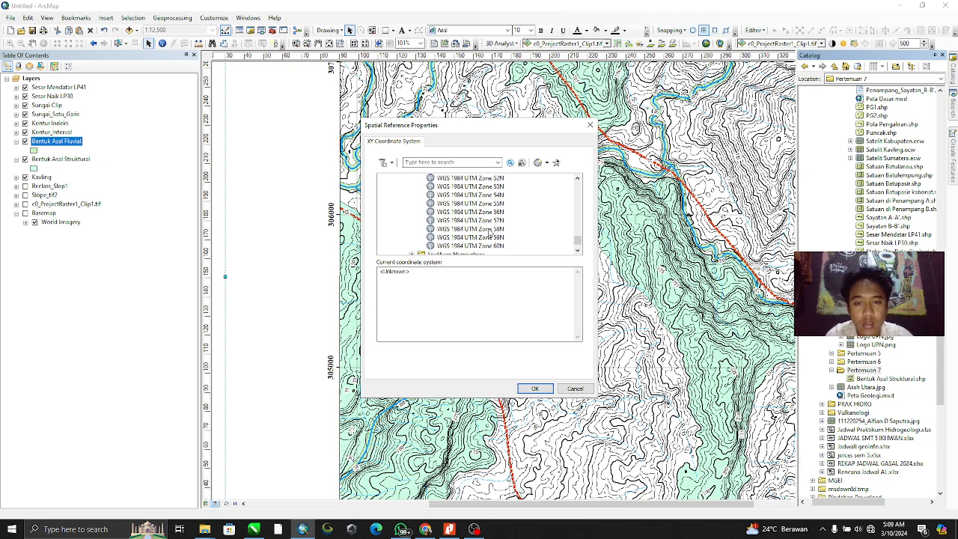
left_click(498, 187)
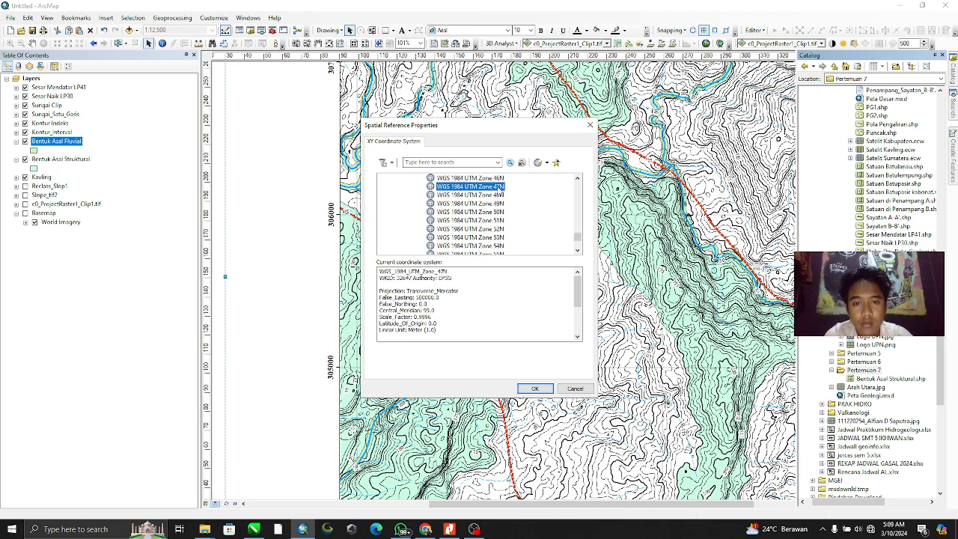
left_click(534, 389)
left_click(501, 356)
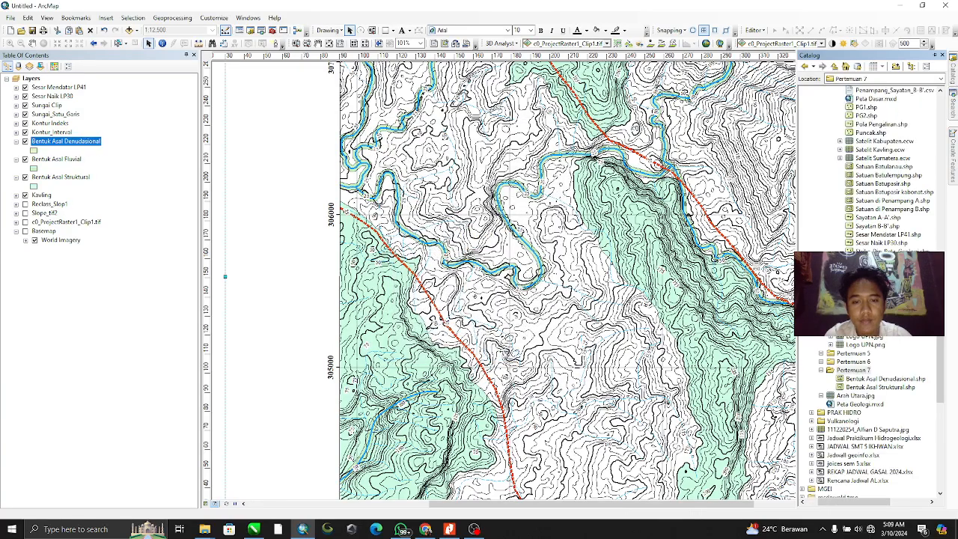
Start editing the Bentuk Asal Denudasional layer and choose its template for drawing new features
left_click_drag(648, 279, 513, 256)
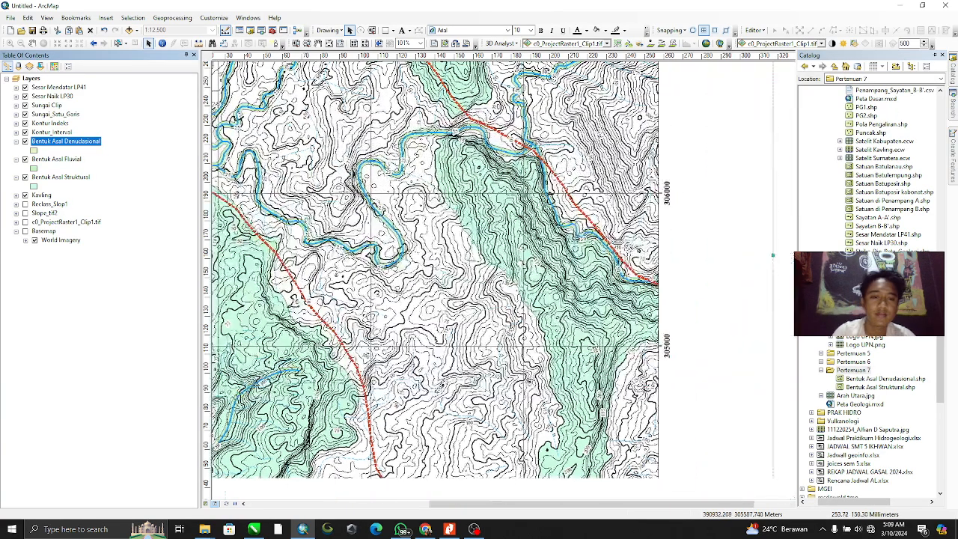
scroll(543, 269, "up", 3)
scroll(487, 234, "down", 1)
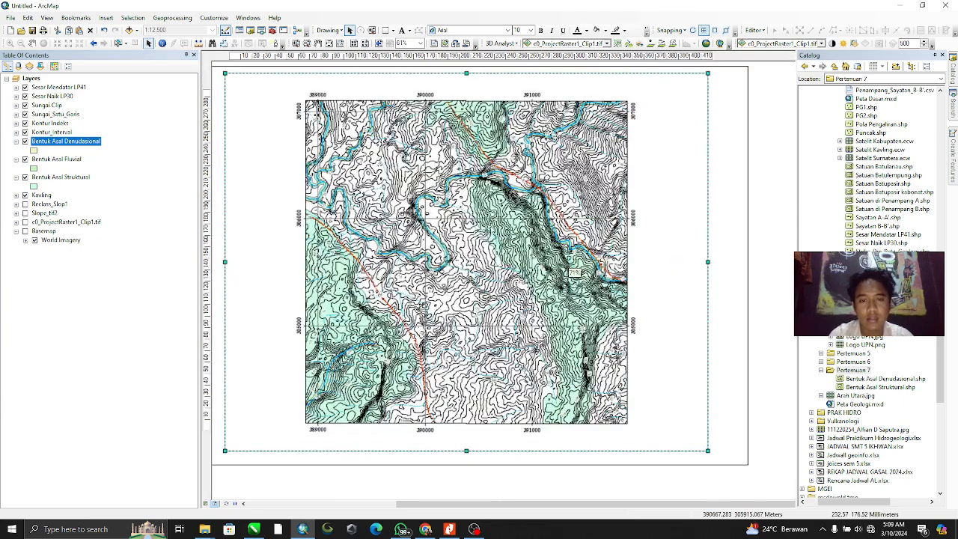
right_click(59, 142)
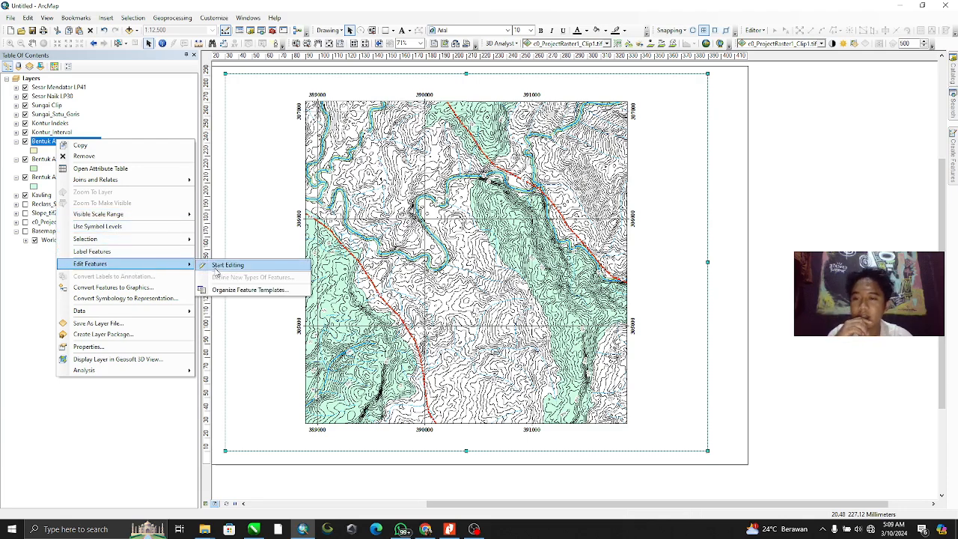
left_click(217, 267)
left_click(521, 371)
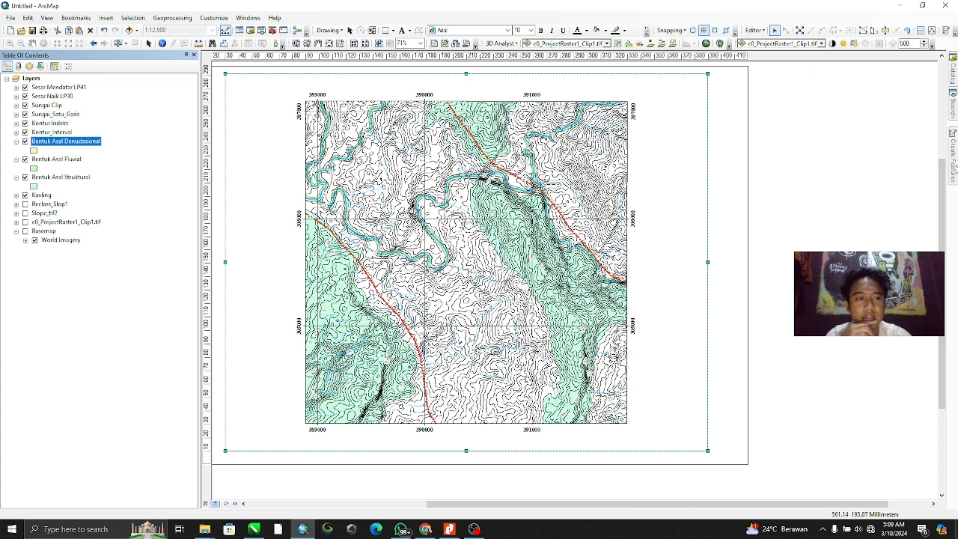
mouse_move(953, 166)
left_click(844, 89)
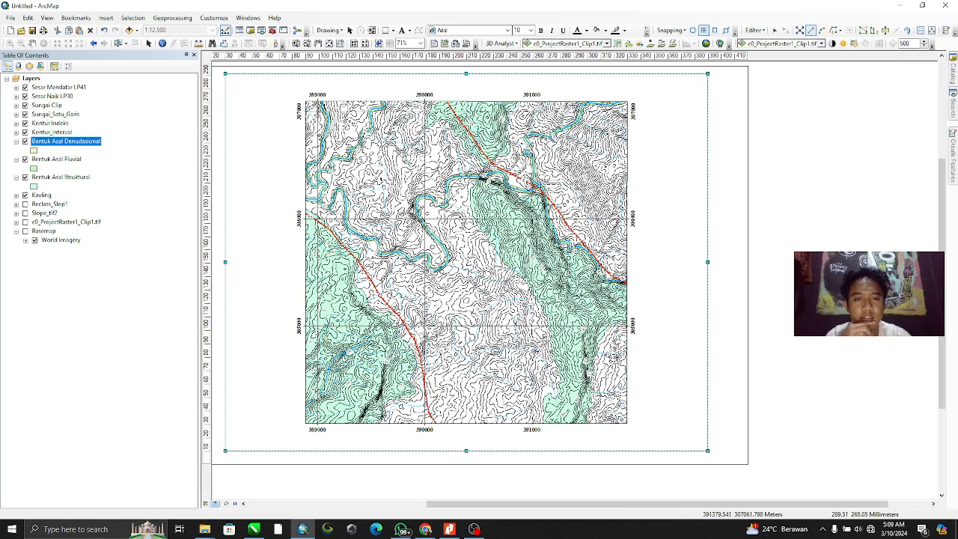
Draw a four-cornered Bentuk Asal Denudasional polygon just outside the map edges so it covers the whole mapped area
left_click(637, 94)
left_click(638, 438)
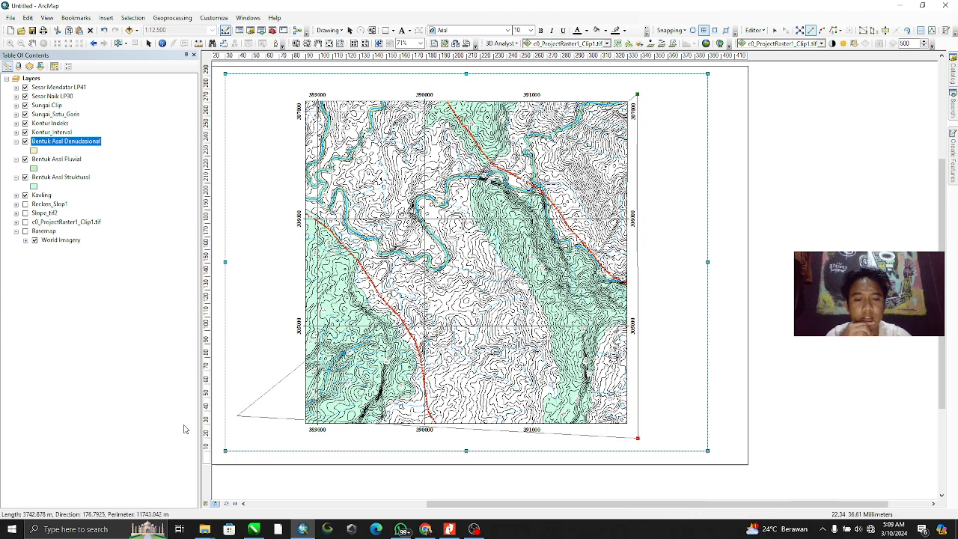
left_click(291, 437)
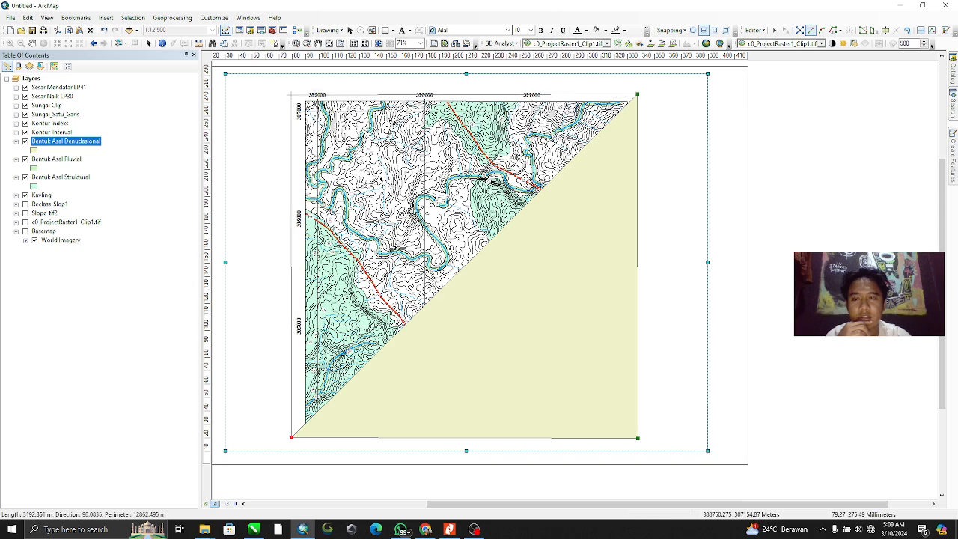
double_click(291, 91)
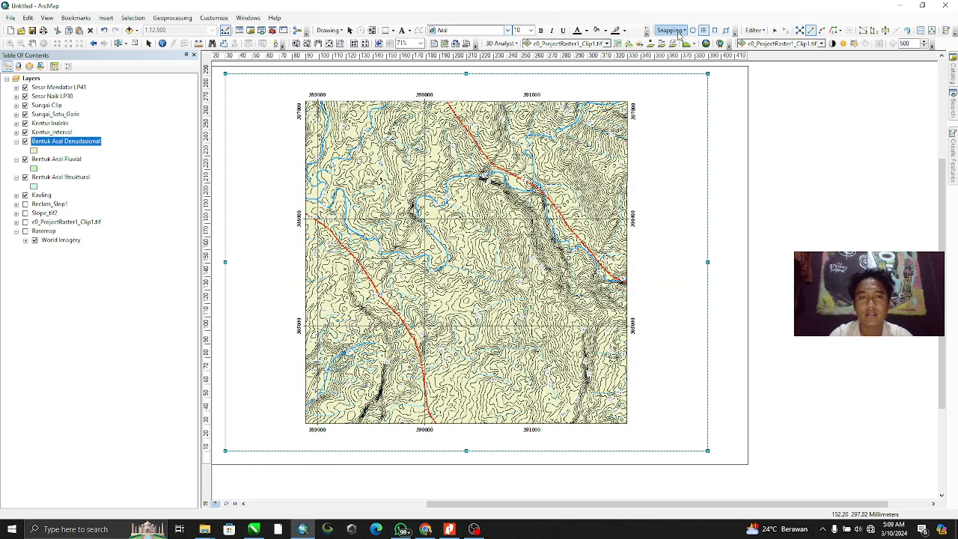
Stop editing with the edits saved, and move the Bentuk Asal Denudasional layer below Bentuk Asal Struktural in the layer order
left_click(756, 31)
left_click(772, 53)
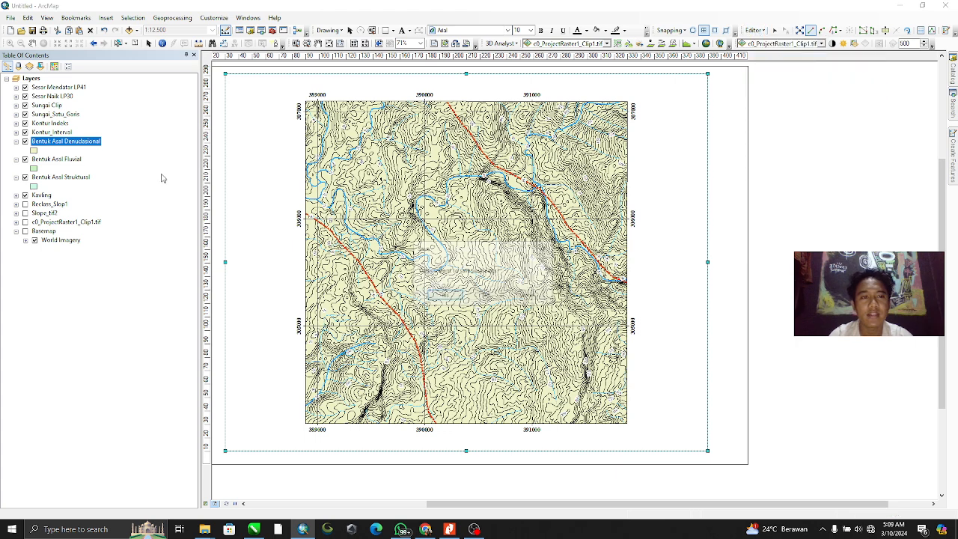
left_click(486, 295)
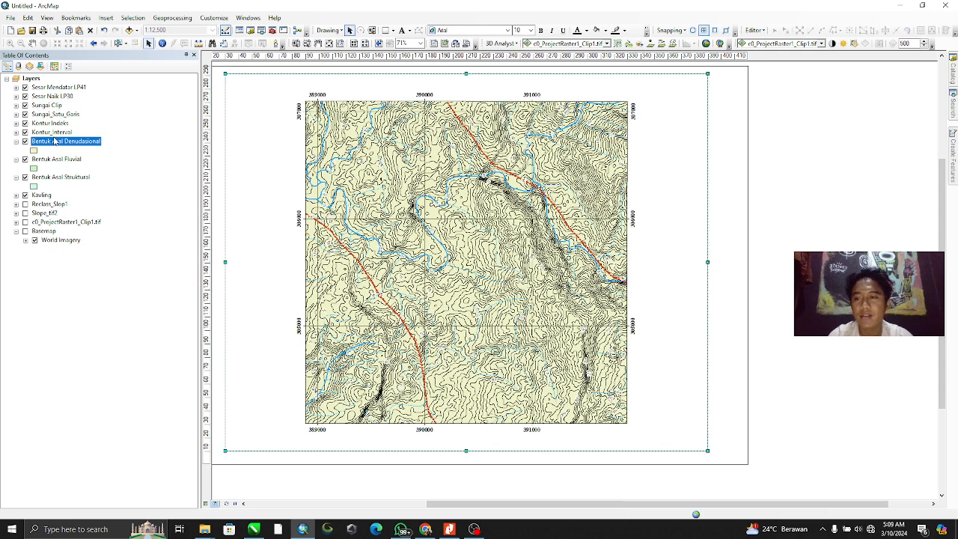
left_click_drag(66, 144, 60, 189)
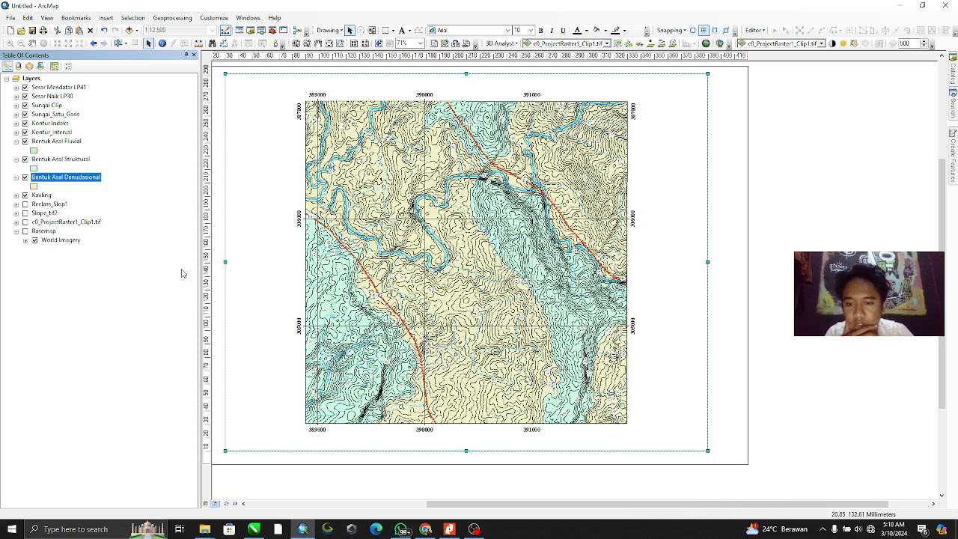
Rename the Bentuk Asal Struktural layer as Perbukitan Struktural
left_click(63, 160)
scroll(345, 324, "down", 3)
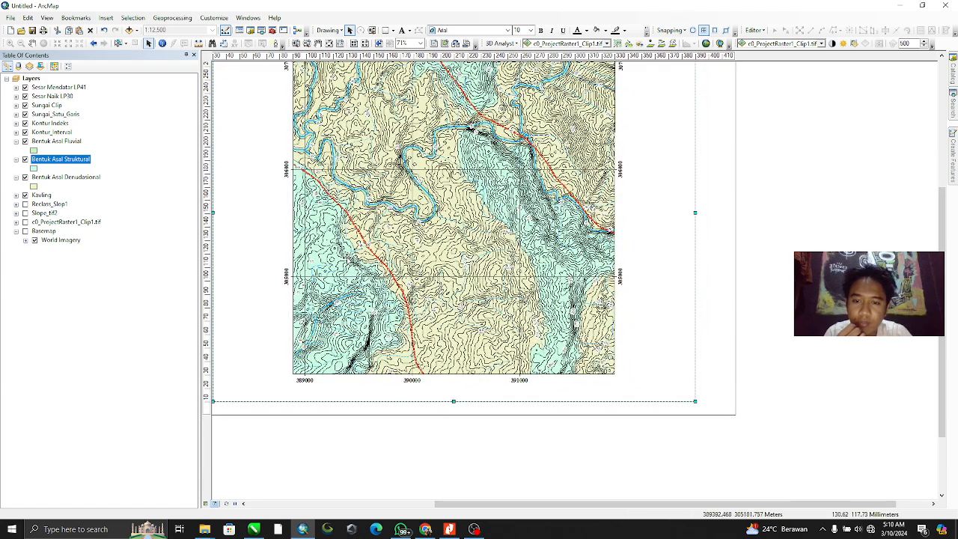
left_click(89, 162)
left_click(97, 159)
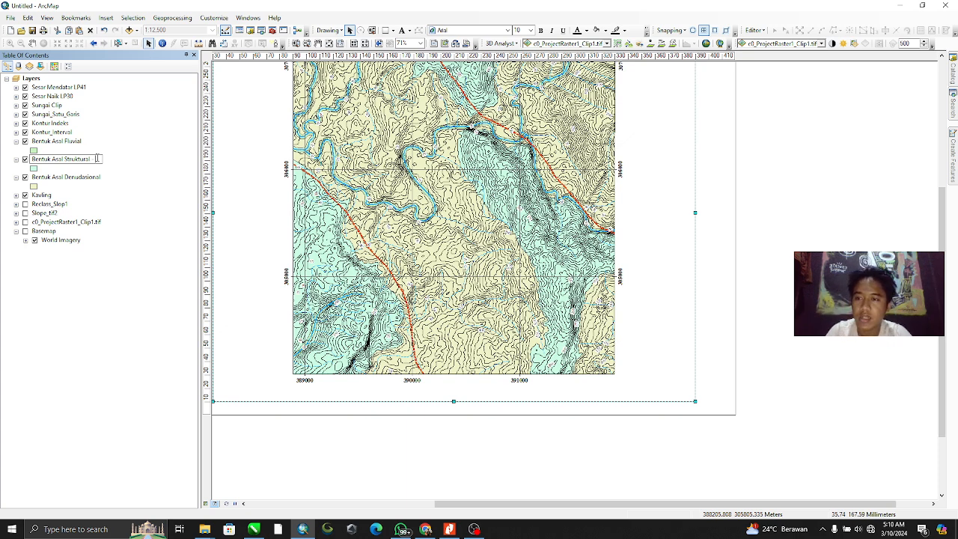
key("ctrl+a")
type("Perbukitan")
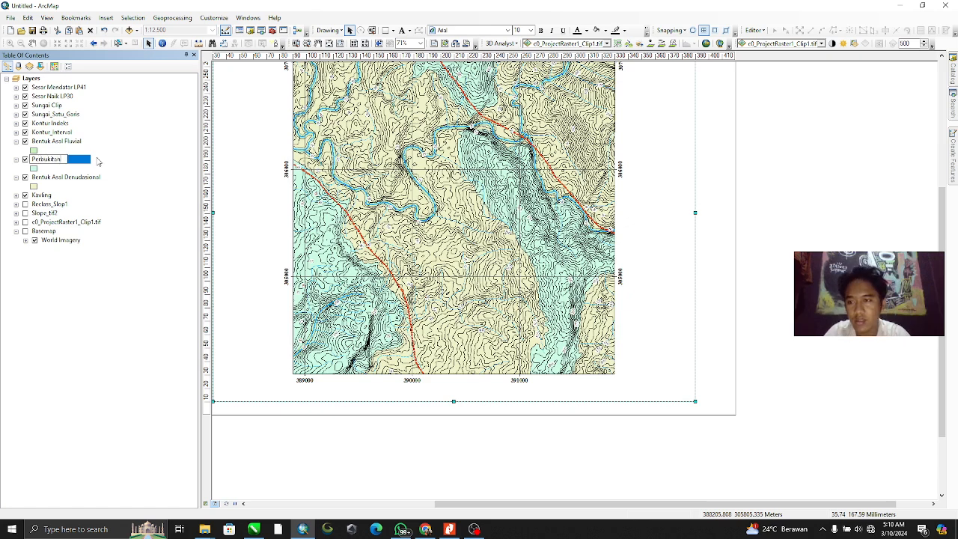
type(" Struktural")
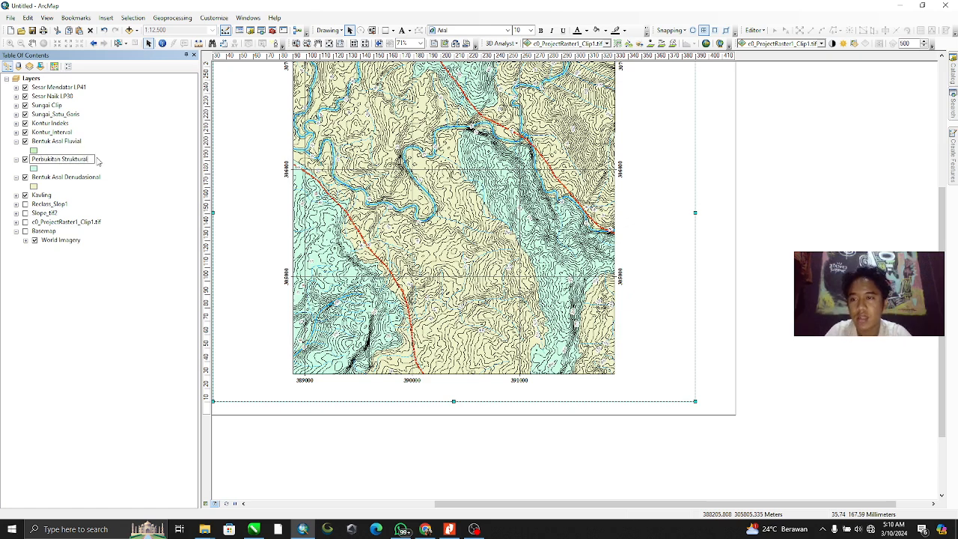
key("Return")
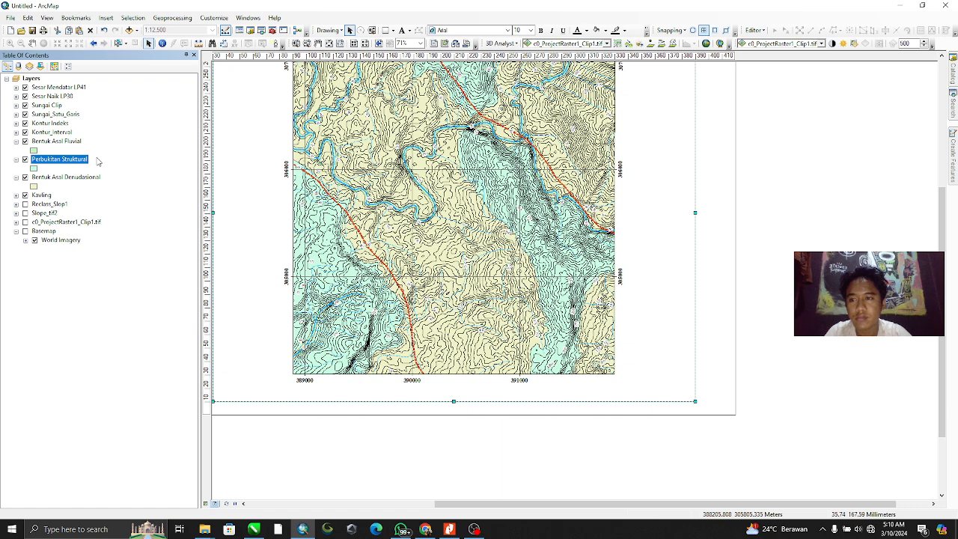
Rename the Bentuk Asal Fluvial layer as Dasar Sungai
left_click(61, 142)
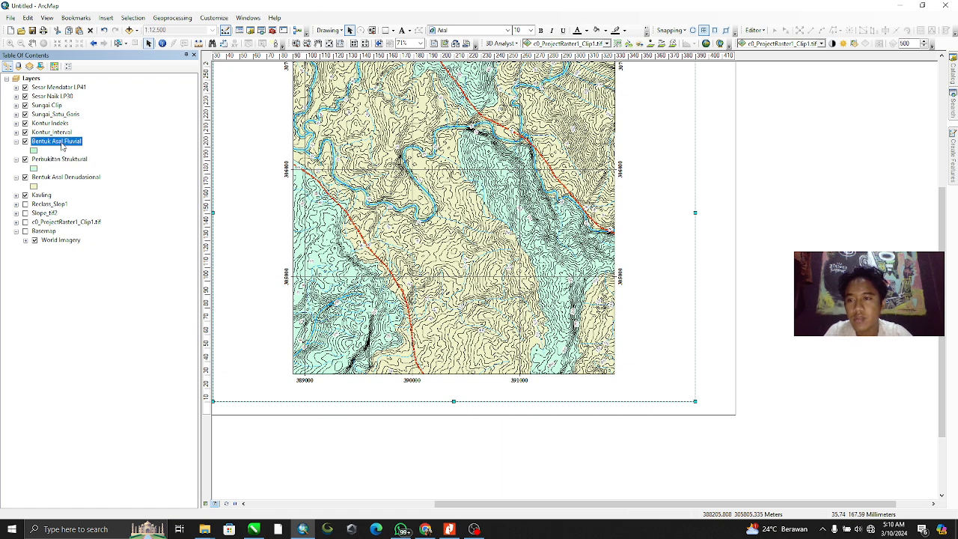
left_click(75, 141)
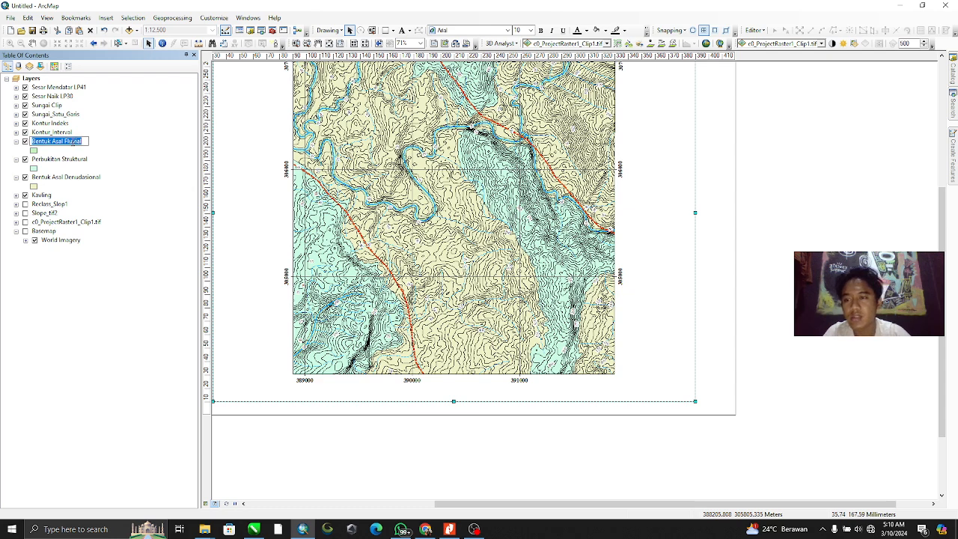
type("Dasar")
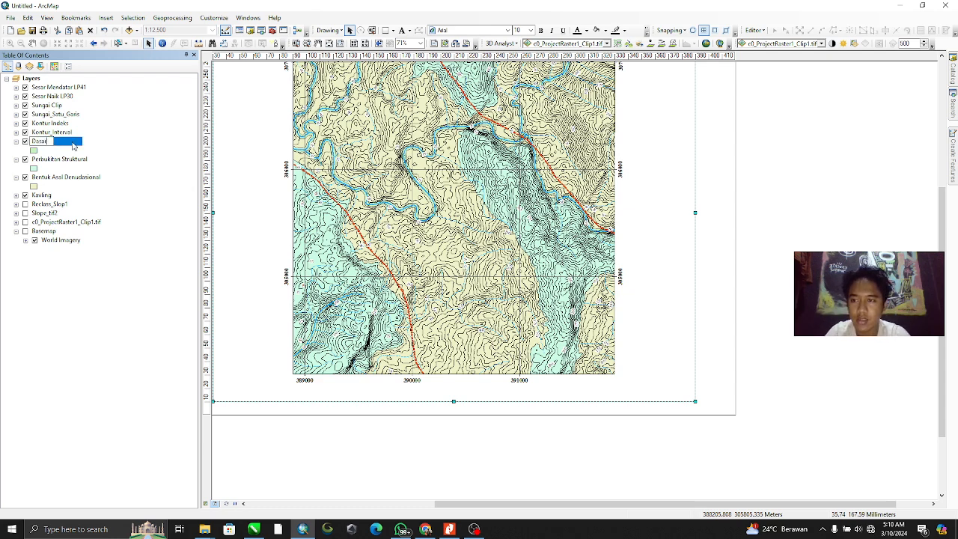
type(" Sungai")
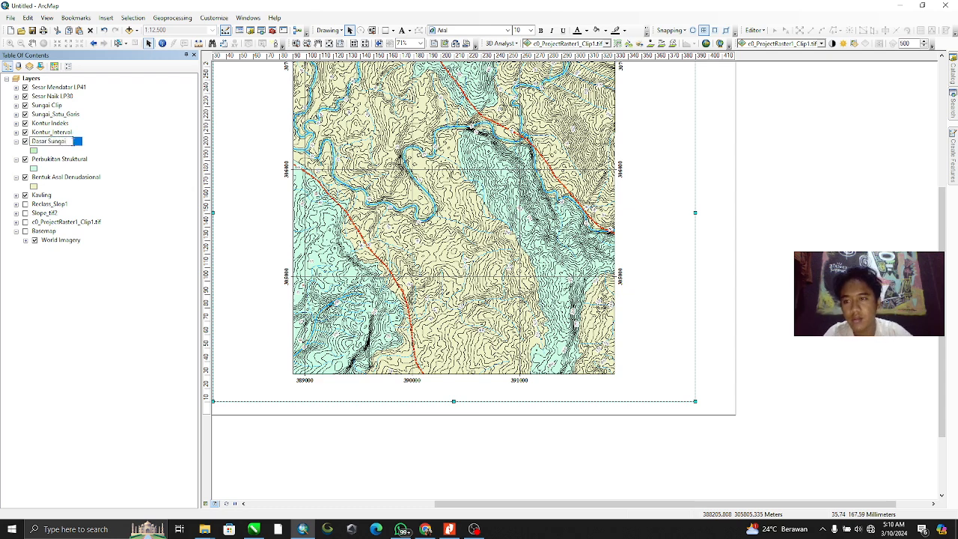
key("Return")
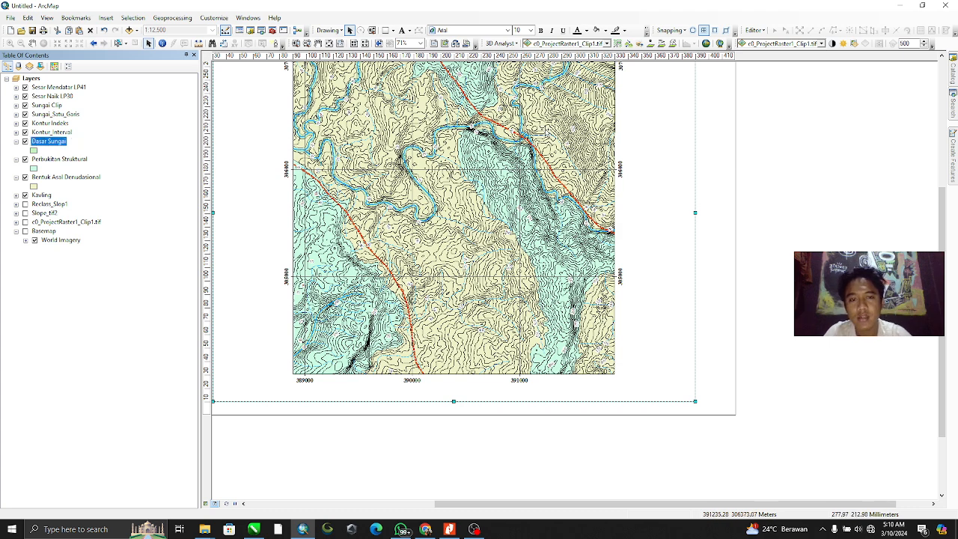
Rename the Bentuk Asal Denudasional layer as Perbukitan Terkikis
left_click_drag(578, 129, 585, 152)
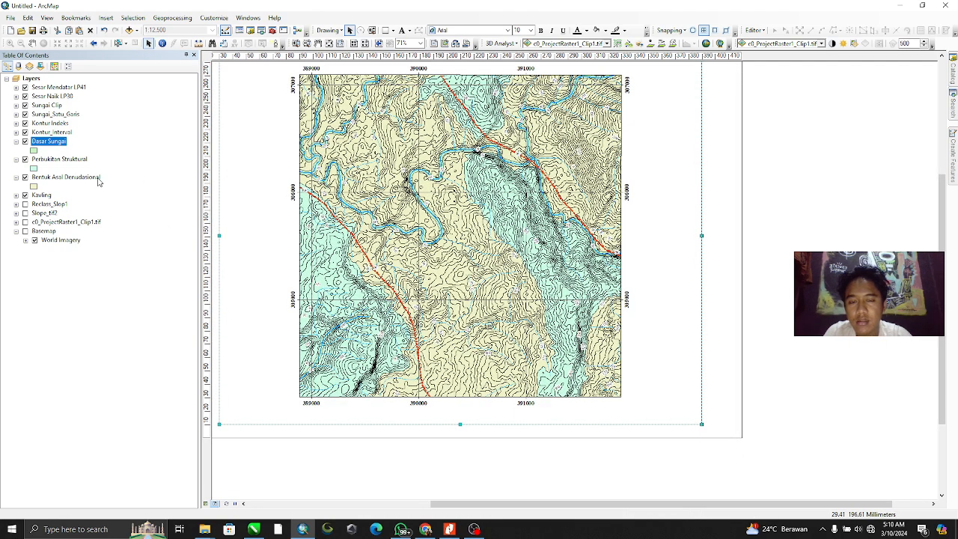
left_click(96, 177)
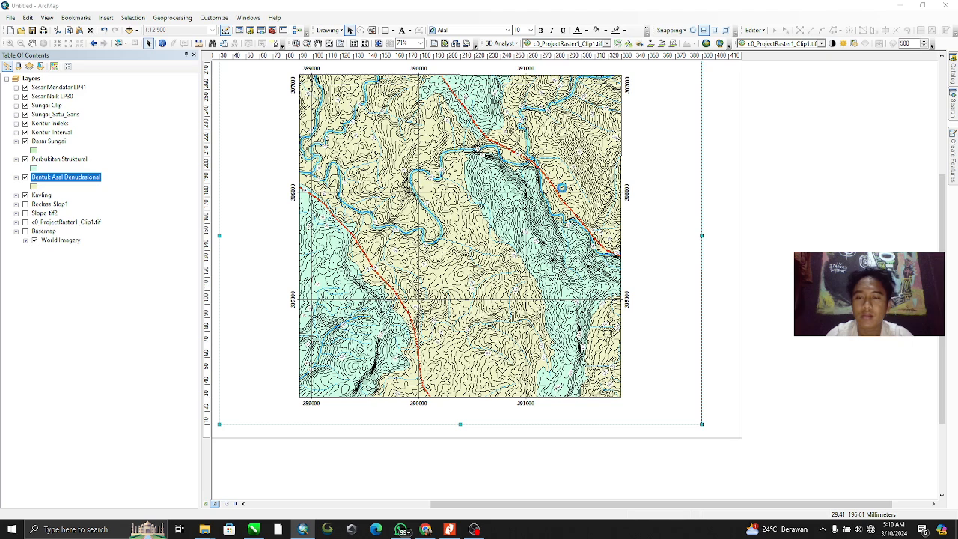
left_click(638, 126)
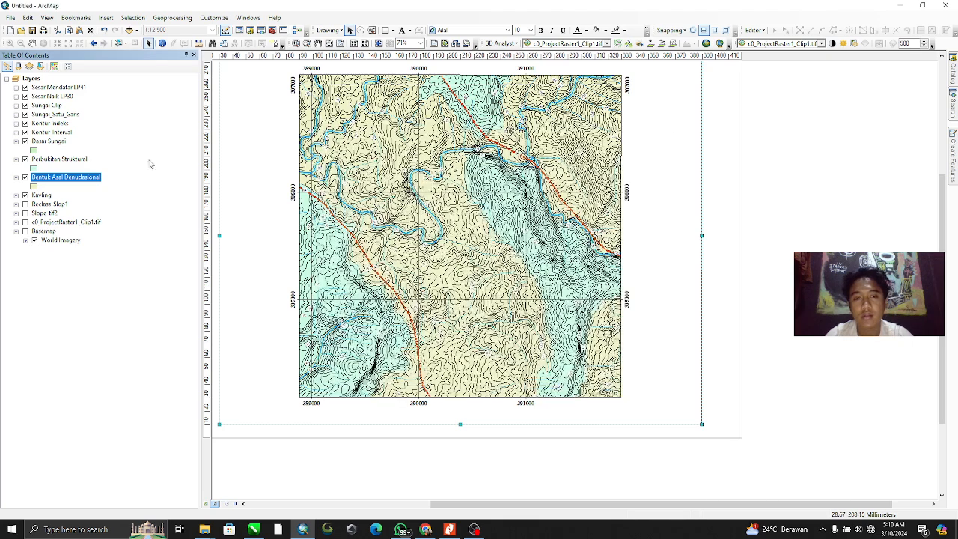
left_click(100, 179)
type("Perbukitan Terkikis")
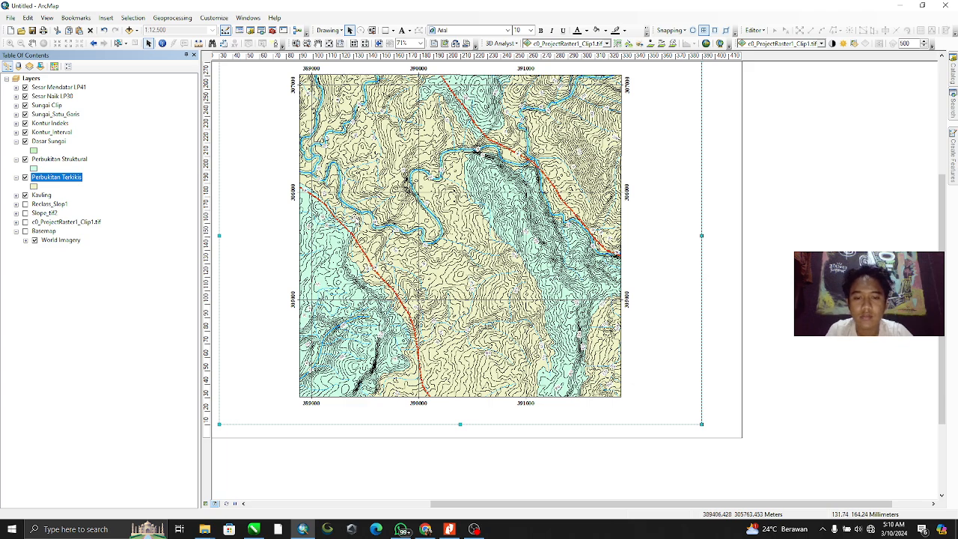
left_click_drag(399, 217, 586, 291)
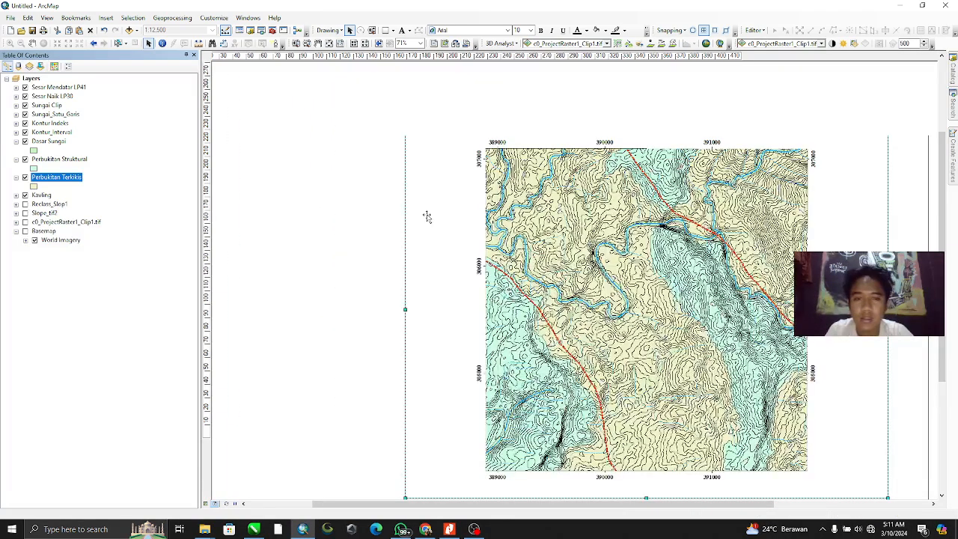
left_click_drag(565, 237, 444, 185)
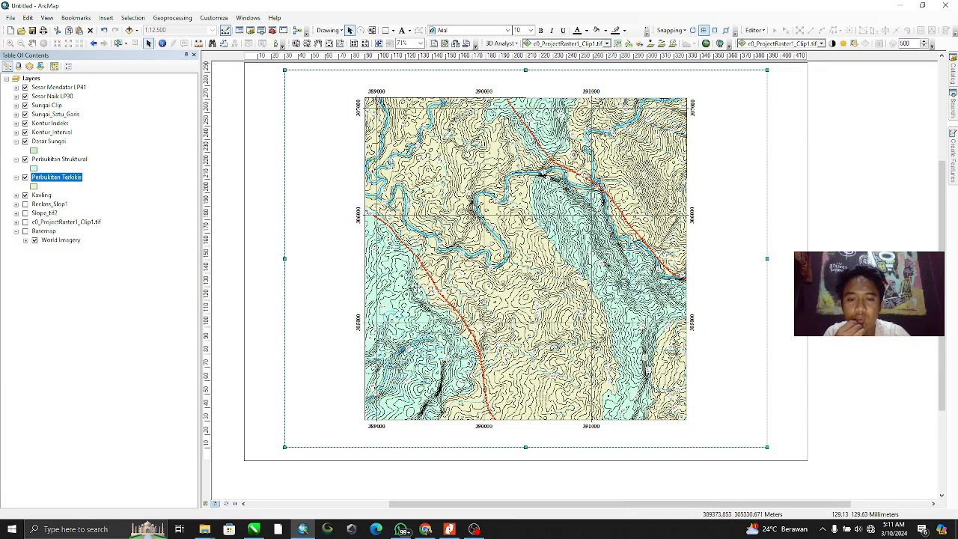
Switch to the Buku Panduan Prak. Geoinderaja PDF in Nitro Pro and examine the Verstappen landform table for structural, denudational and fluvial colours and unit names
left_click(449, 529)
left_click(451, 85)
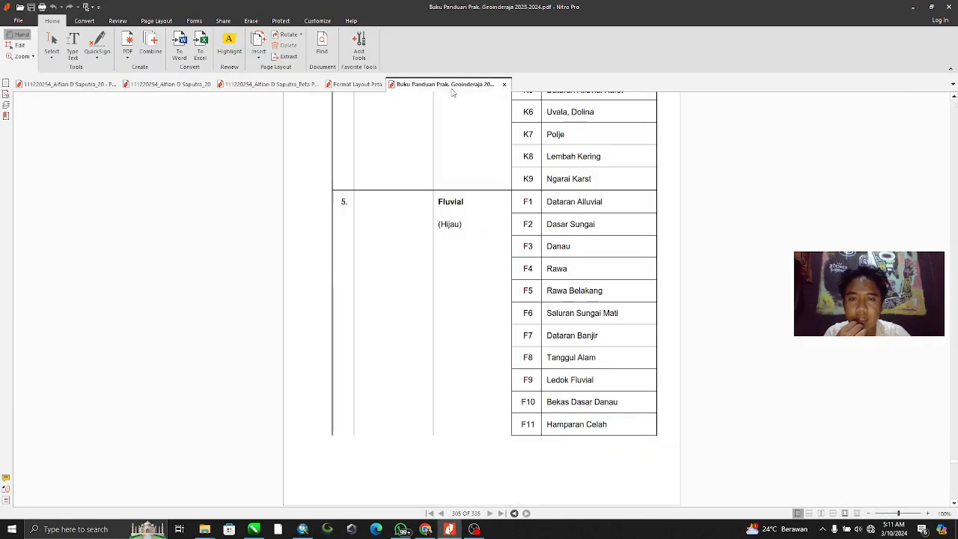
scroll(544, 305, "up", 15)
scroll(544, 306, "up", 4)
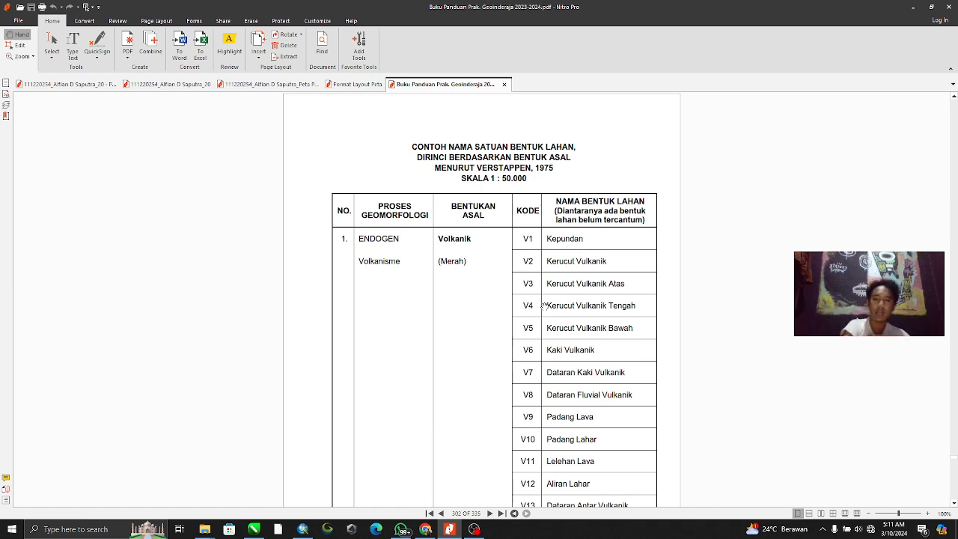
scroll(545, 305, "down", 20)
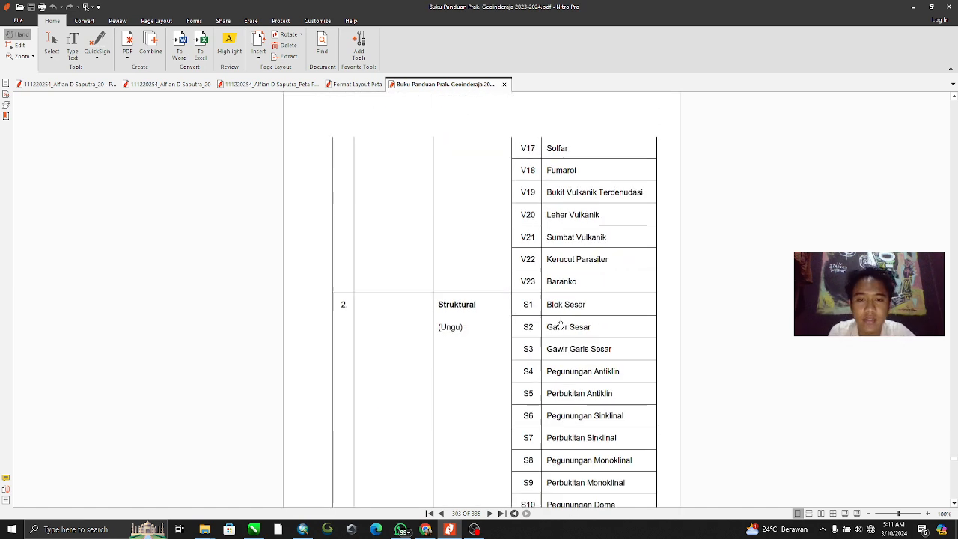
scroll(560, 323, "up", 5)
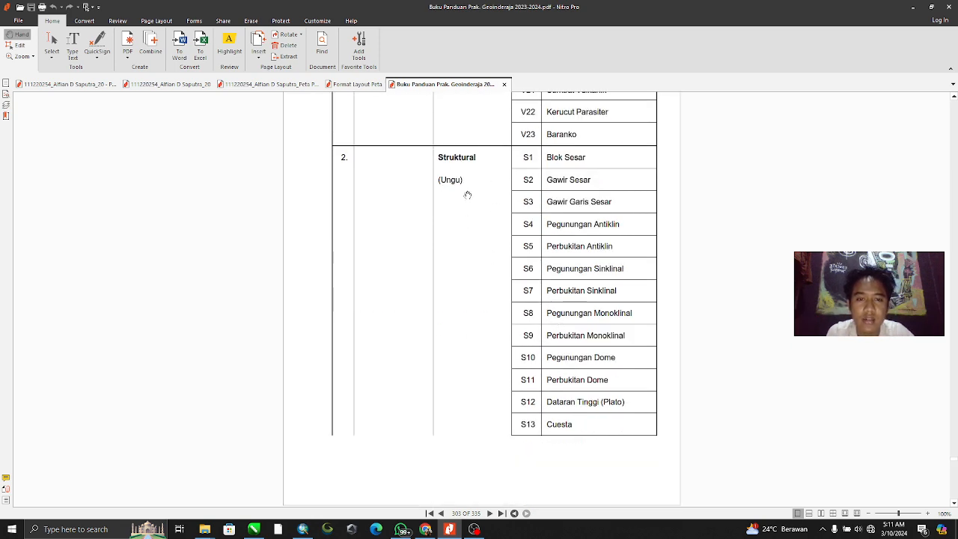
scroll(468, 195, "down", 15)
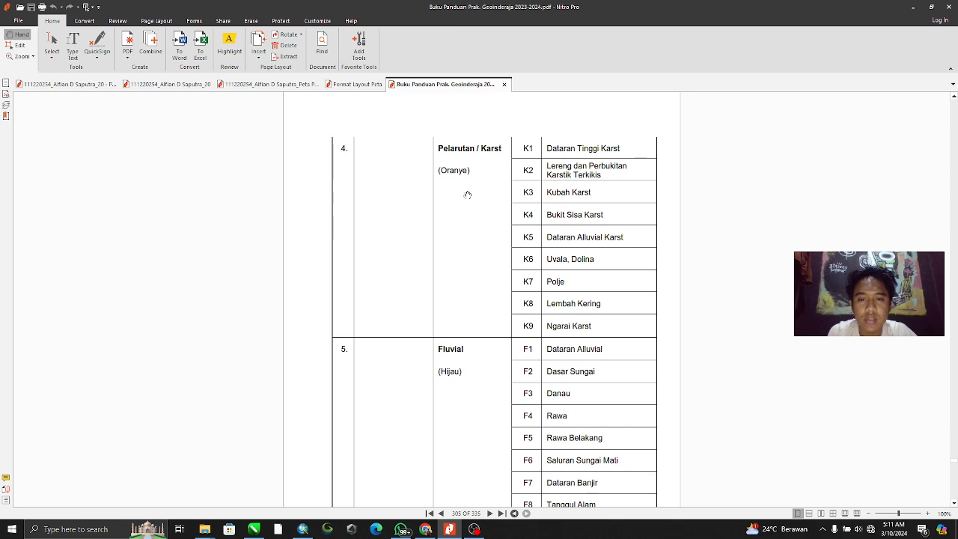
scroll(487, 269, "down", 15)
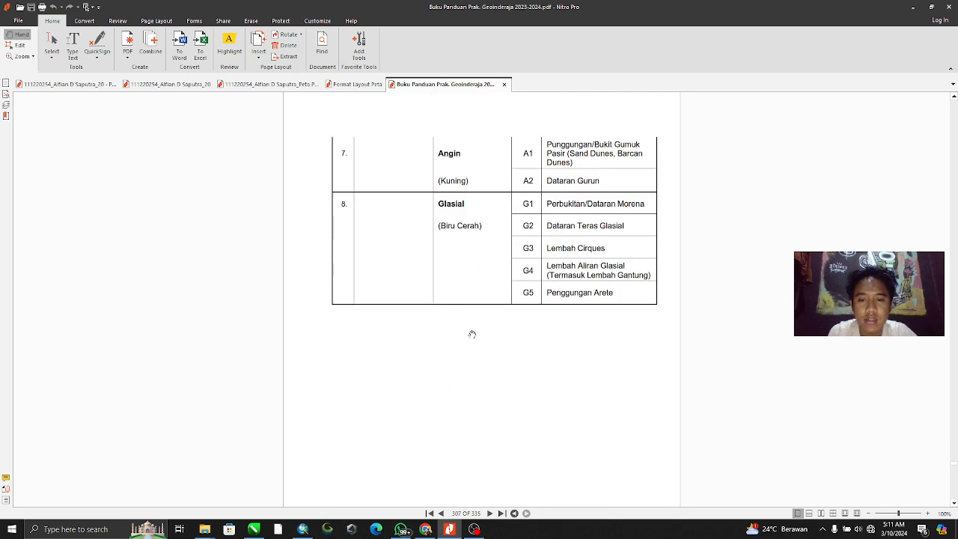
scroll(475, 327, "up", 20)
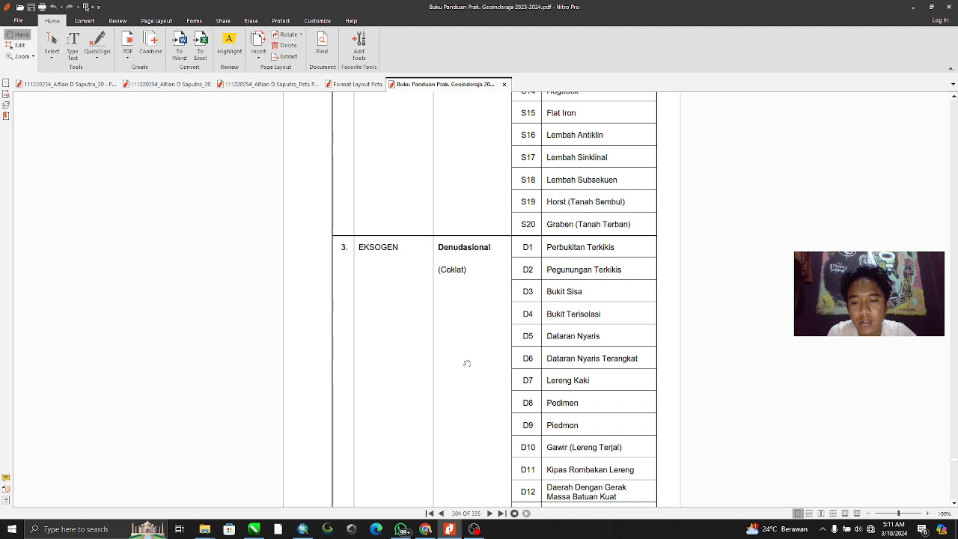
scroll(467, 364, "up", 5)
scroll(450, 213, "up", 5)
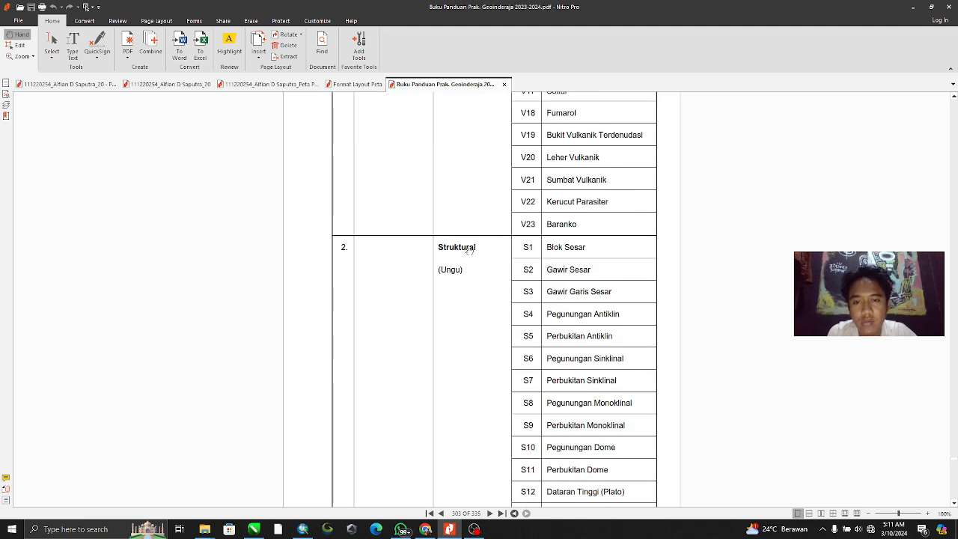
scroll(464, 230, "down", 15)
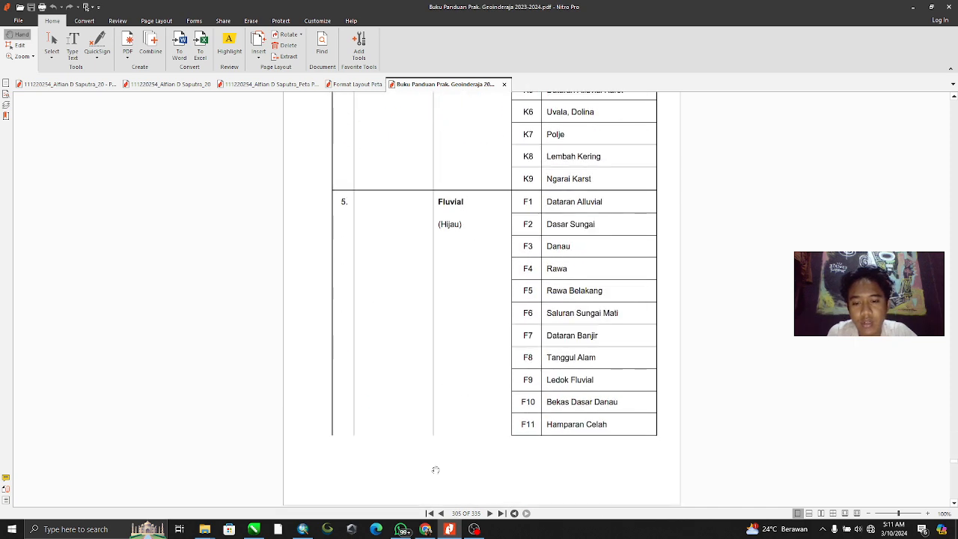
Switch to ArcMap and give the Dasar Sungai layer a bright green fill with a black outline
left_click(302, 529)
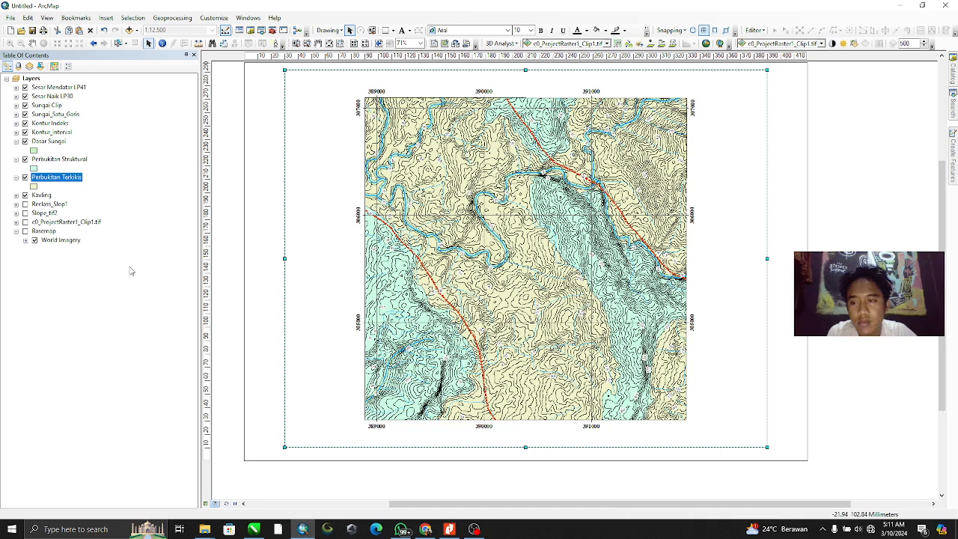
left_click(33, 150)
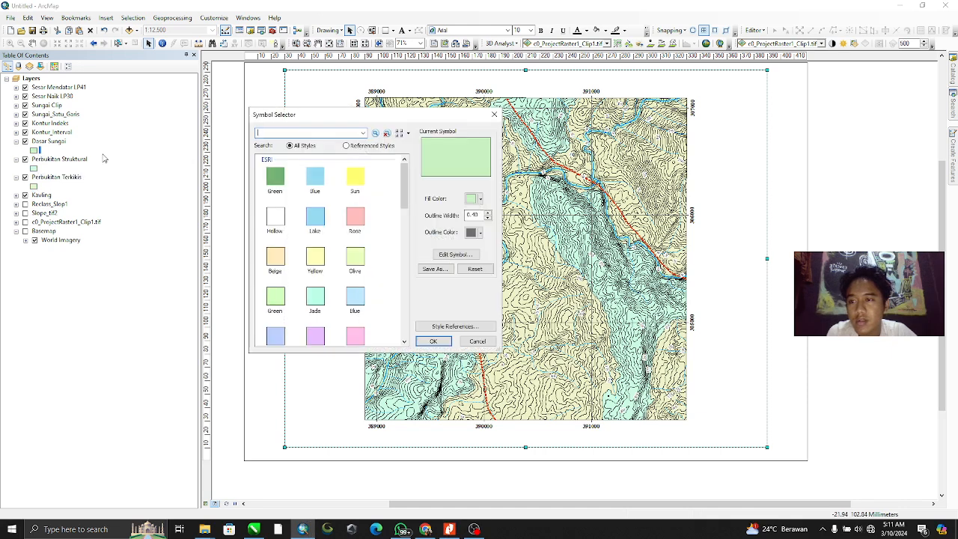
left_click(479, 198)
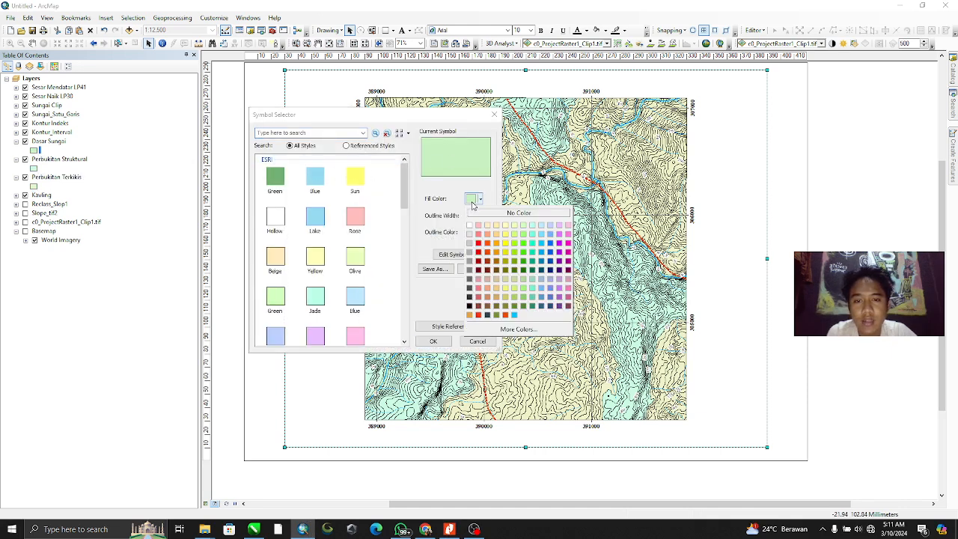
left_click(514, 244)
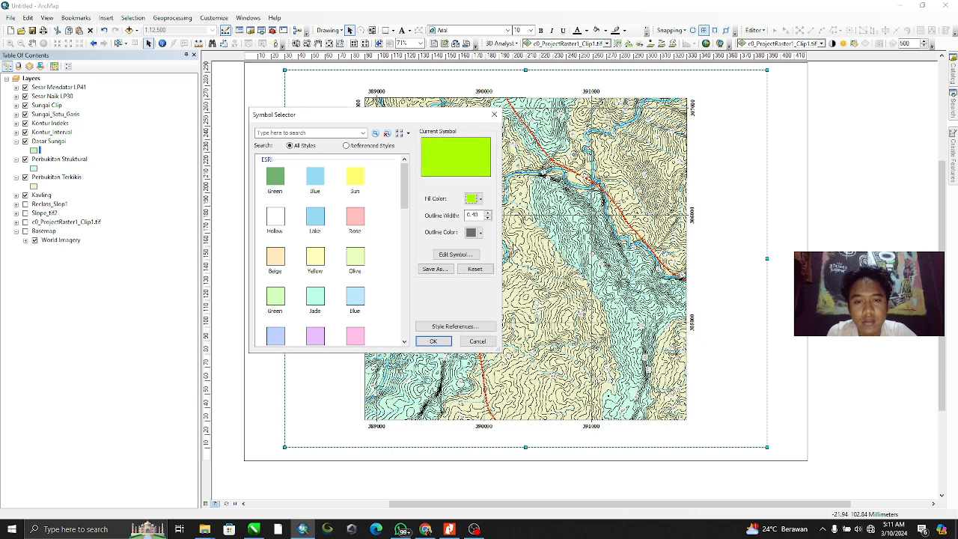
left_click(479, 199)
left_click(517, 258)
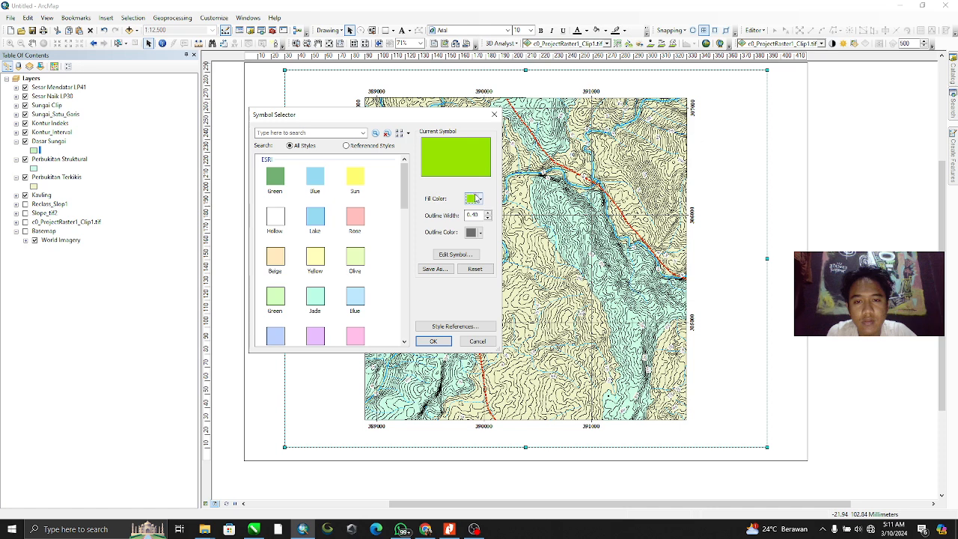
left_click(479, 198)
left_click(523, 256)
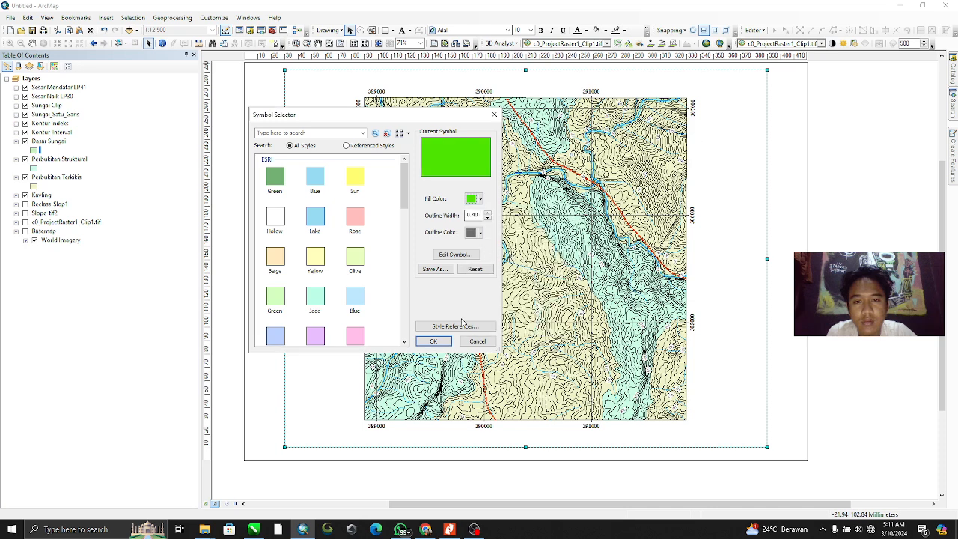
left_click(477, 233)
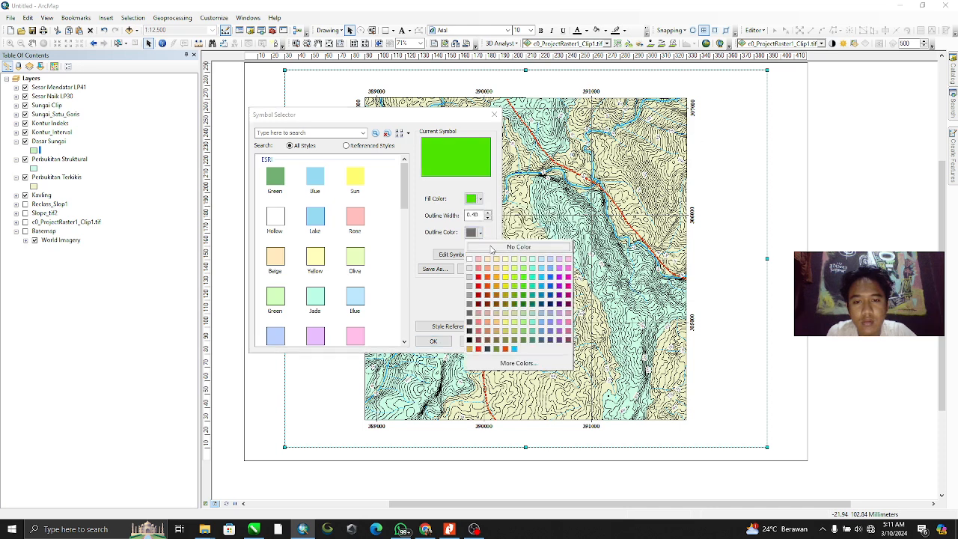
left_click(469, 339)
left_click(433, 342)
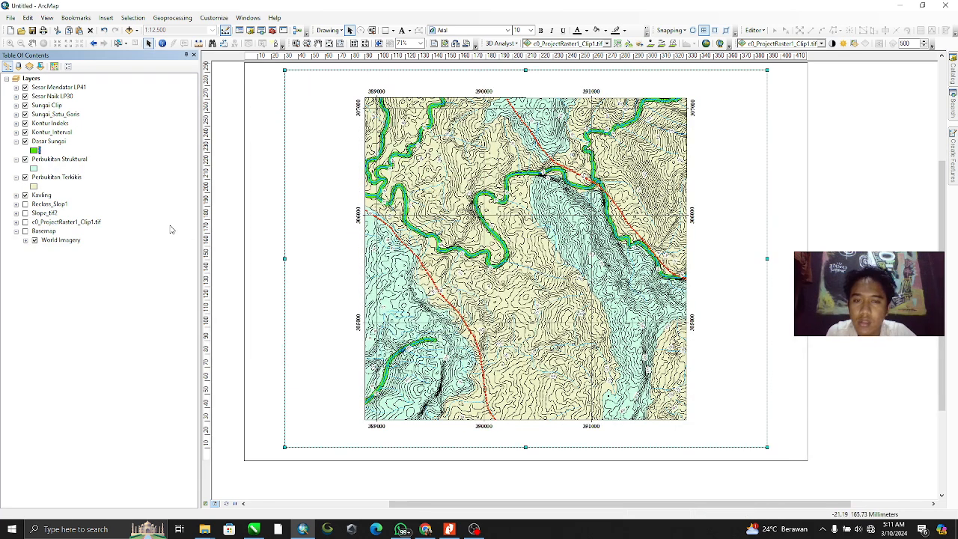
Give the Perbukitan Struktural layer a purple fill with a black outline
left_click(33, 169)
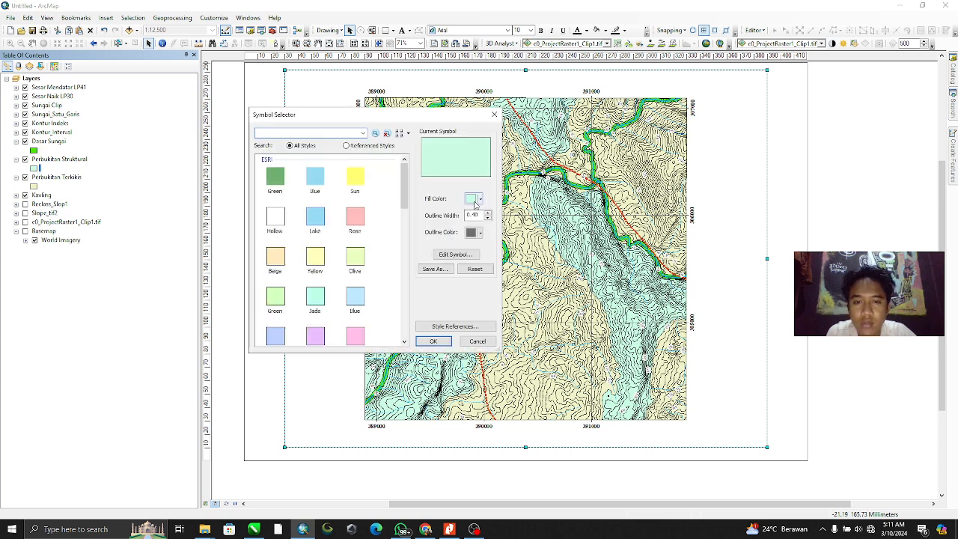
left_click(479, 198)
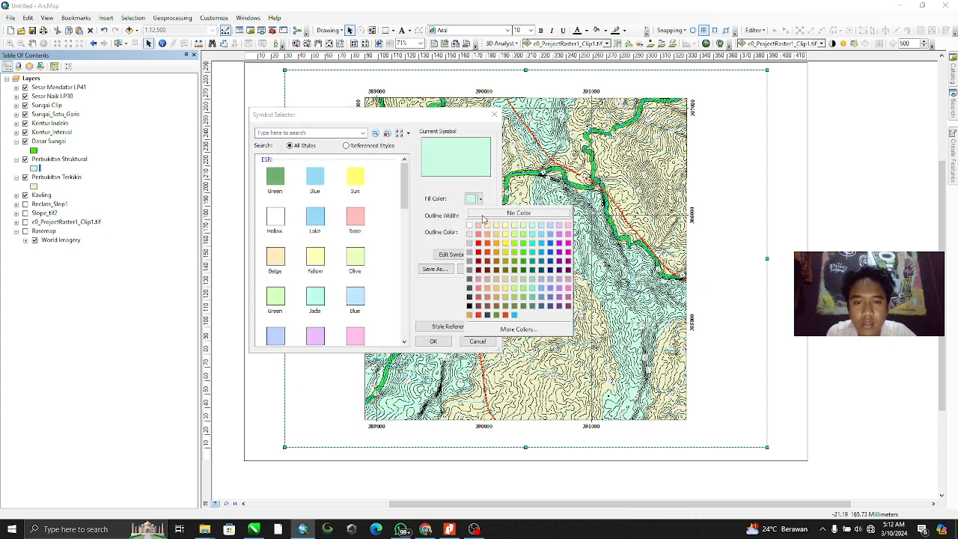
left_click(561, 254)
left_click(480, 232)
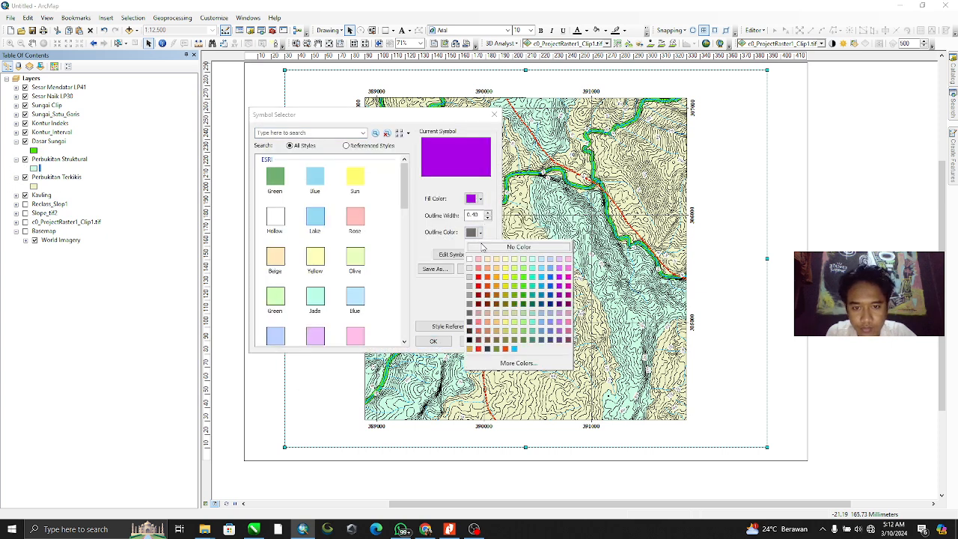
left_click(470, 339)
left_click(432, 342)
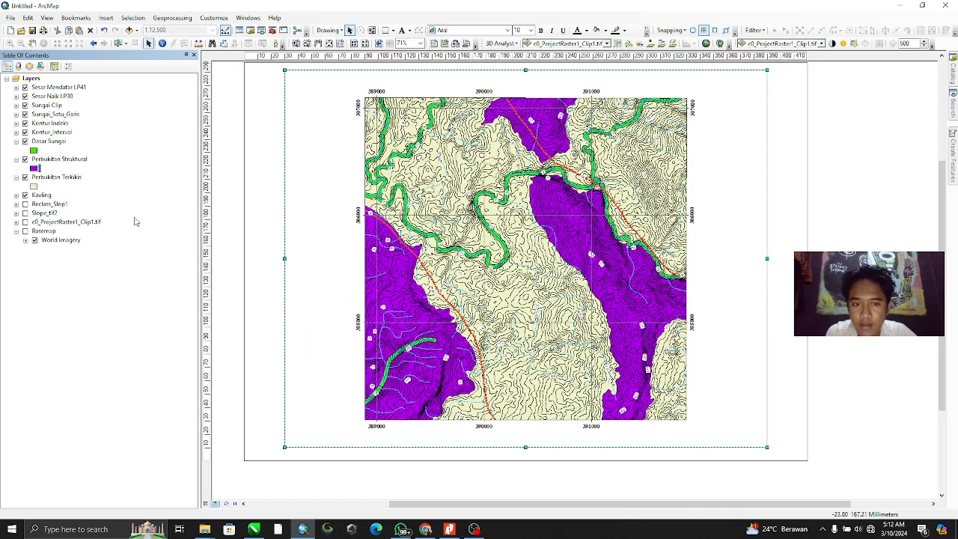
Give the Perbukitan Terkikis layer an orange-brown fill with a black outline
left_click(34, 187)
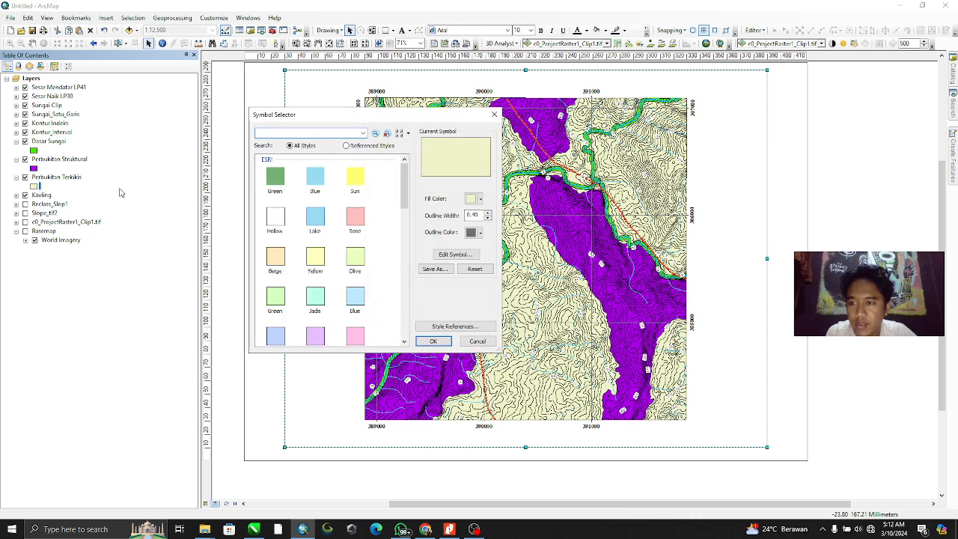
left_click(472, 200)
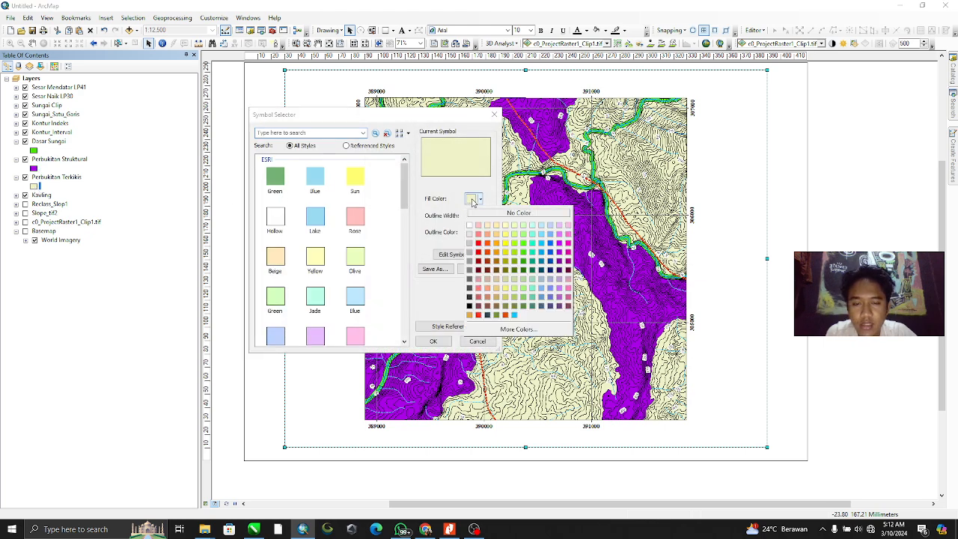
left_click(470, 315)
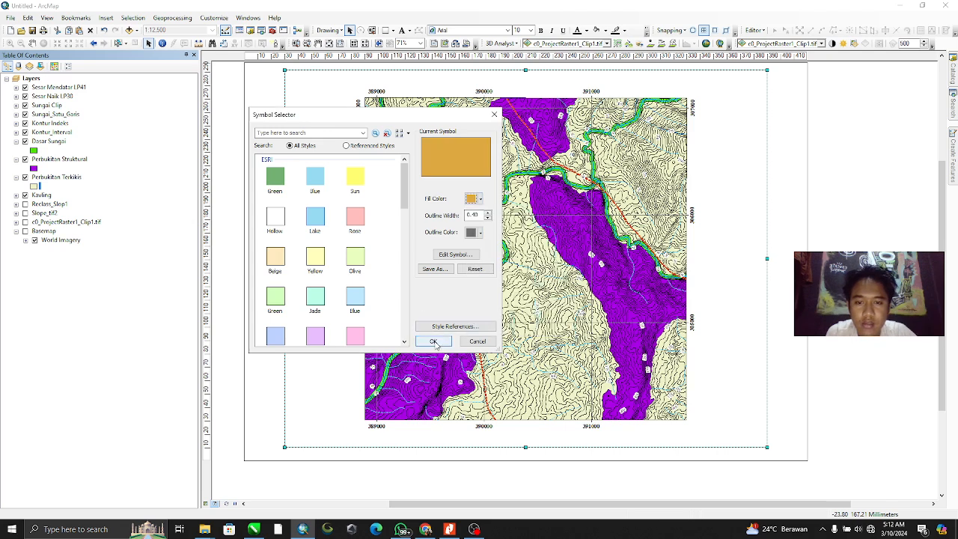
left_click(434, 342)
left_click(34, 186)
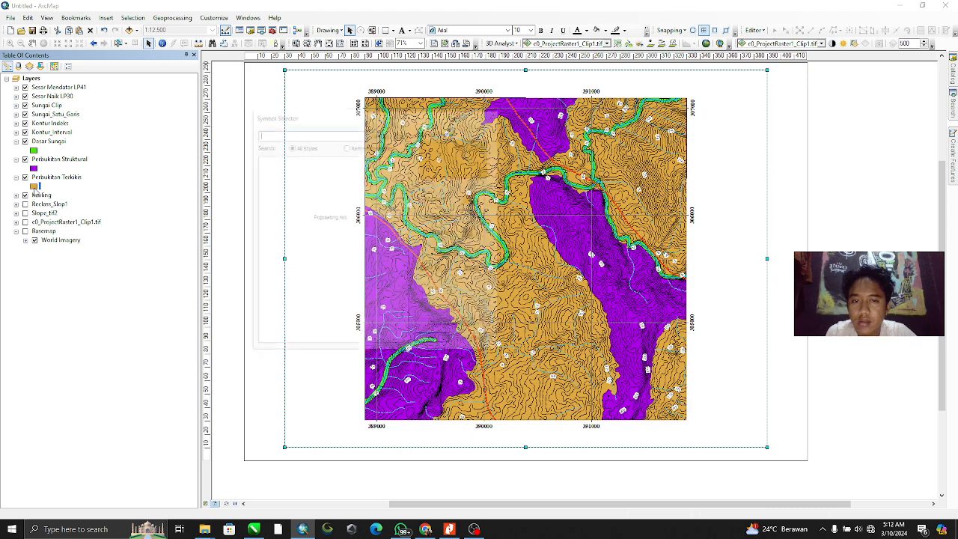
left_click(480, 232)
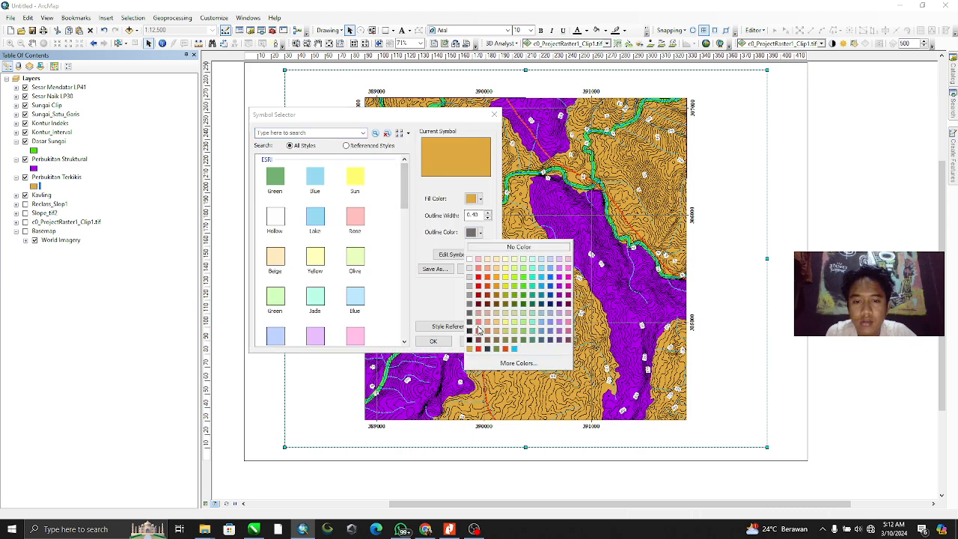
left_click(470, 340)
left_click(433, 341)
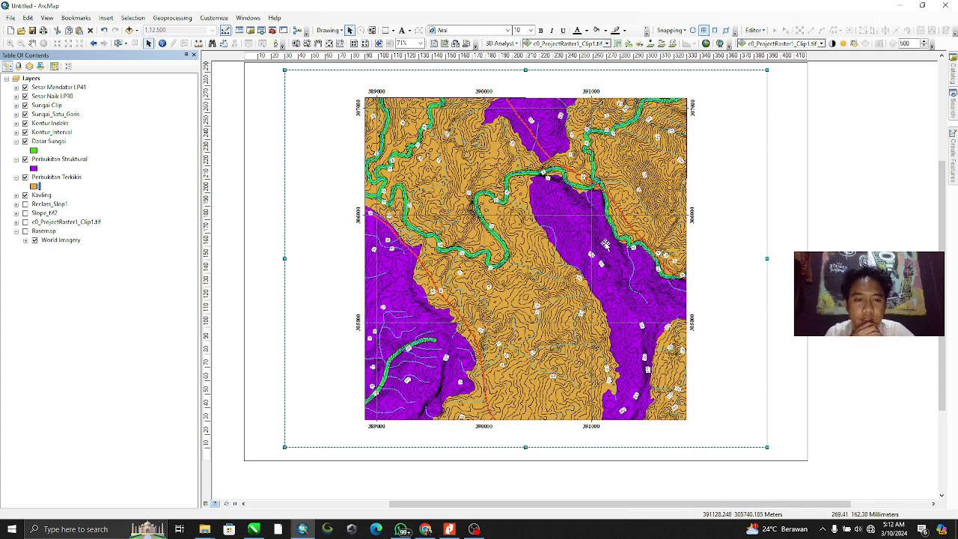
Hide the Sesar Mendatar LP41 and Sesar Naik LP30 fault layers on the map
left_click(25, 87)
left_click(24, 96)
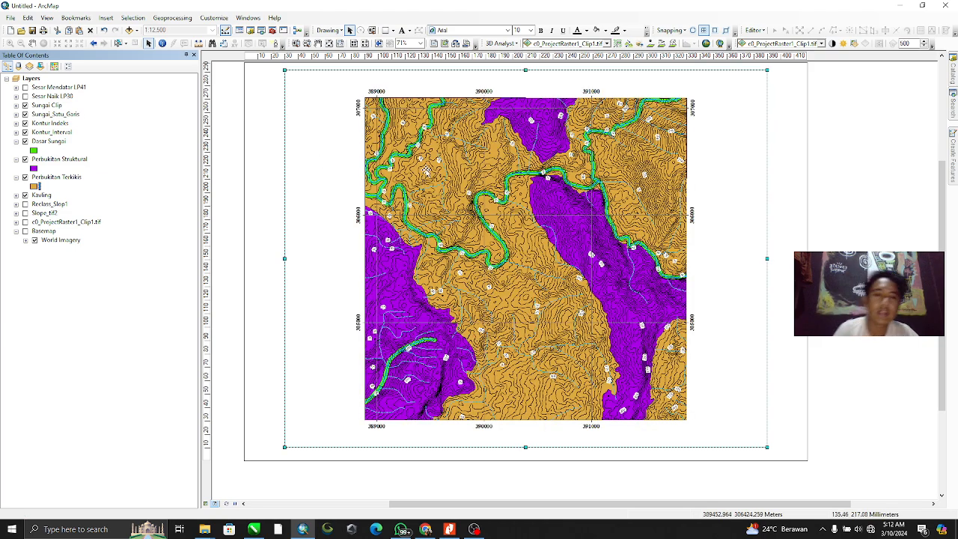
left_click_drag(576, 288, 599, 270)
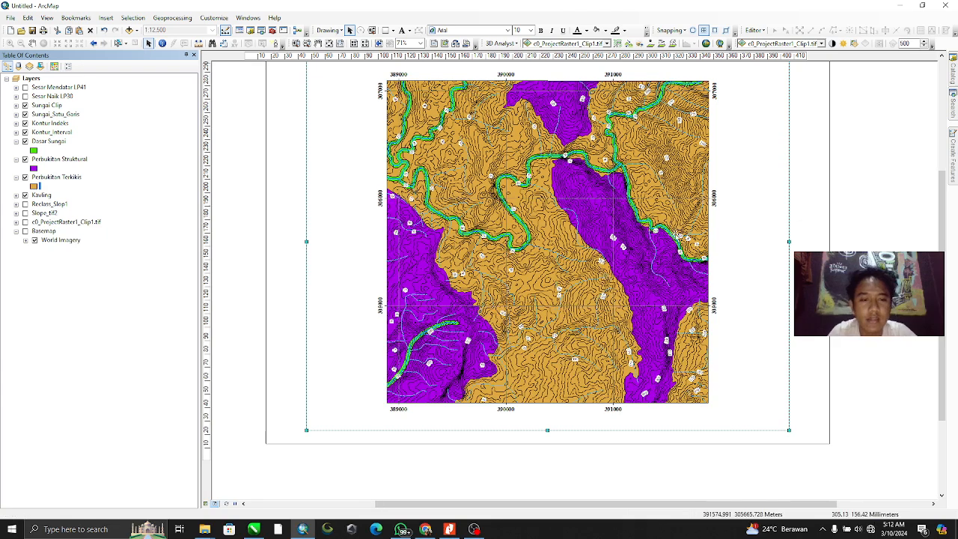
left_click_drag(542, 214, 614, 215)
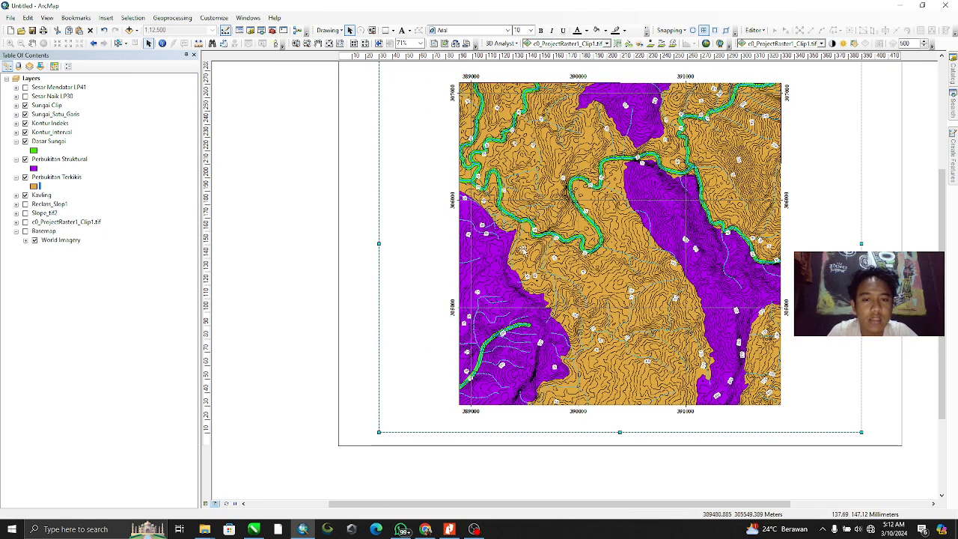
left_click_drag(602, 188, 520, 201)
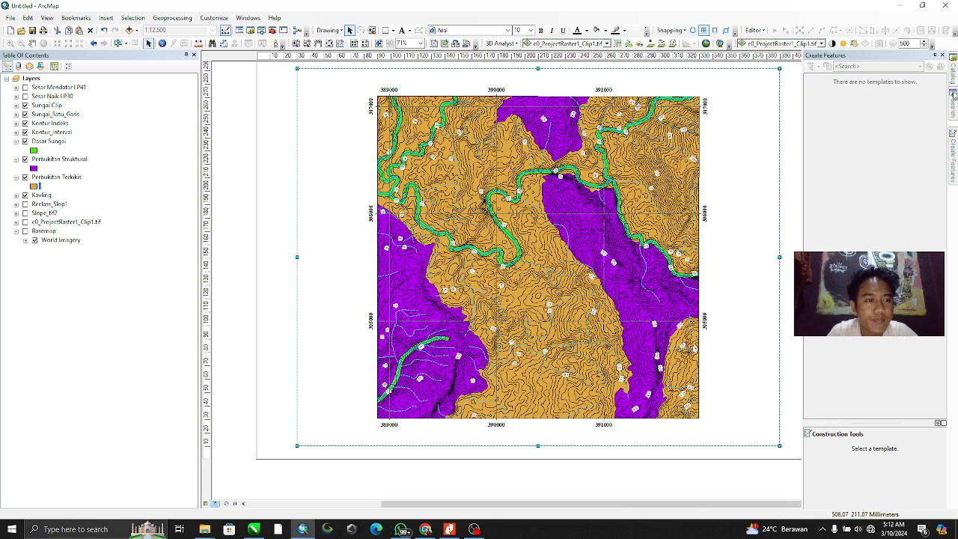
Start a new shapefile in the Pertemuan 7 folder, named Sayatan A-A', with the Polyline feature type
mouse_move(954, 79)
right_click(853, 370)
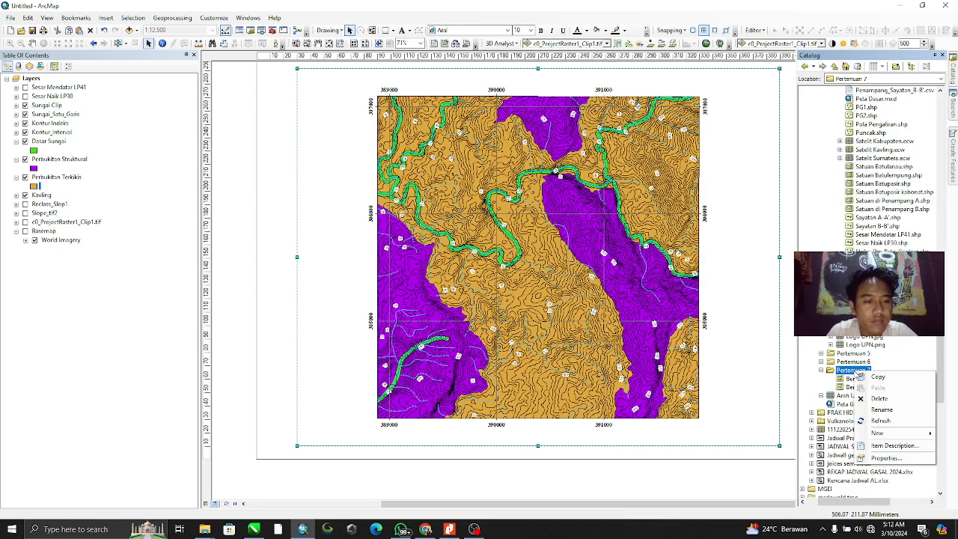
mouse_move(879, 433)
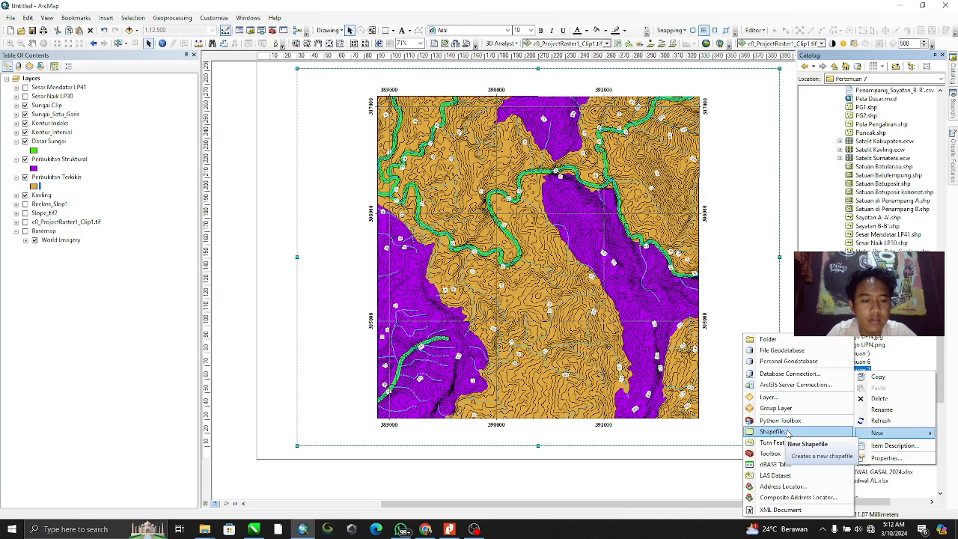
left_click(786, 431)
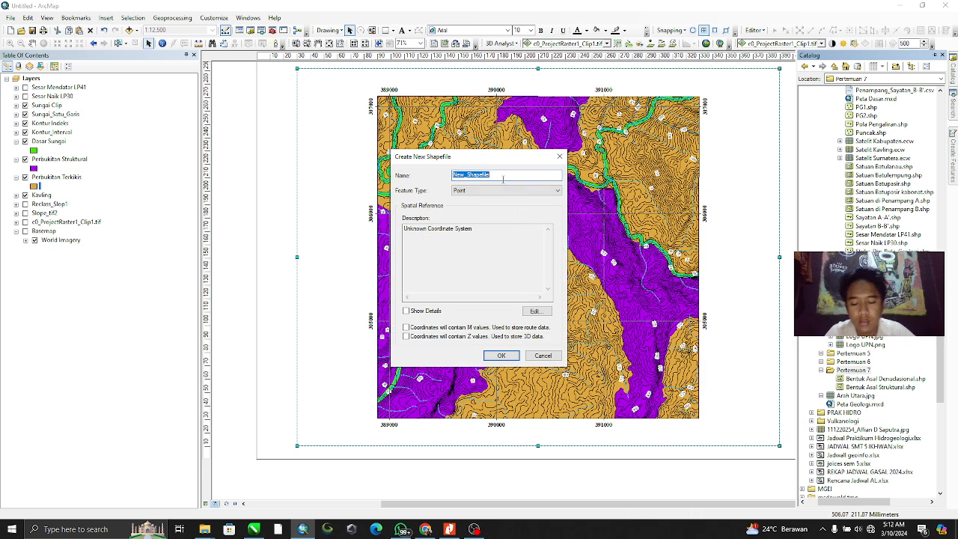
type("Sayatan A-A'")
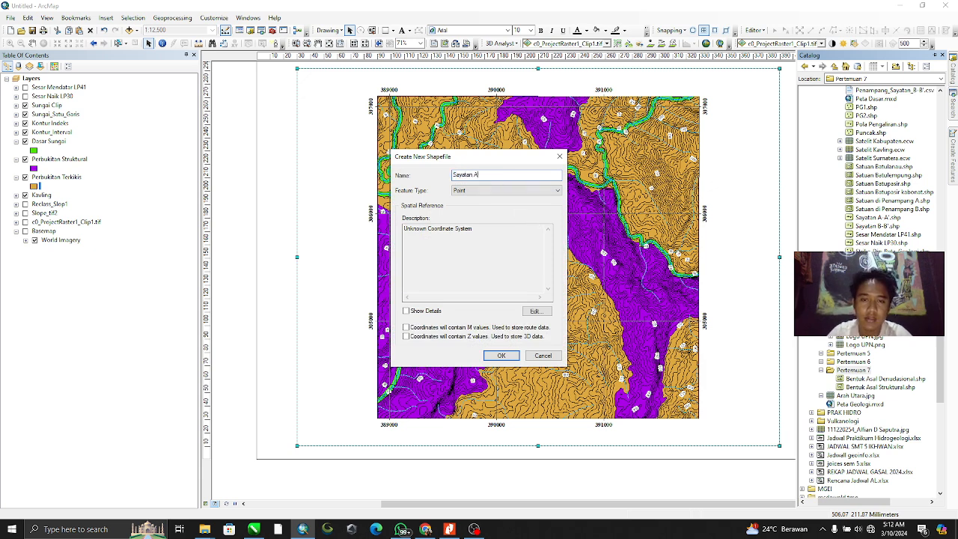
left_click(488, 190)
left_click(481, 207)
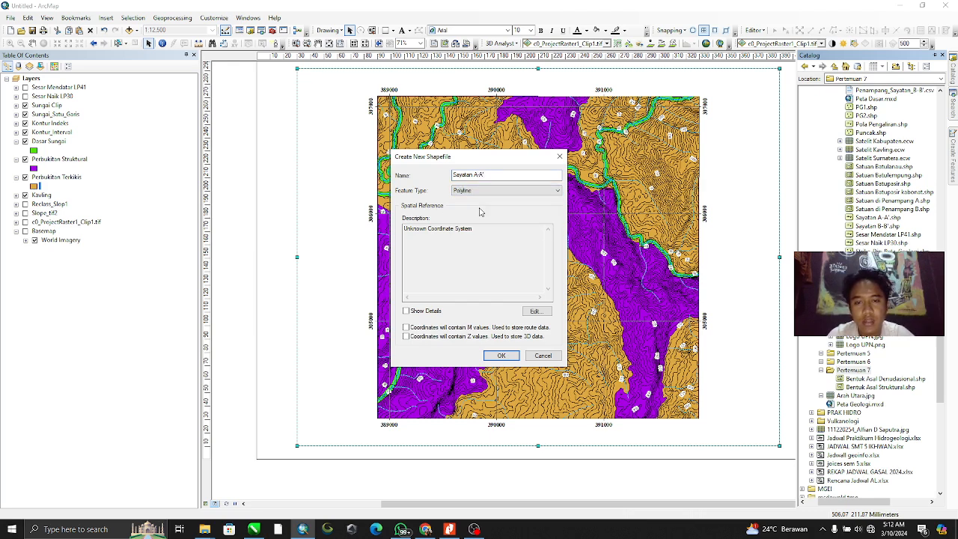
Assign the WGS 1984 UTM Zone 47N coordinate system to the new shapefile, create it and select its layer
left_click(536, 311)
left_click(414, 213)
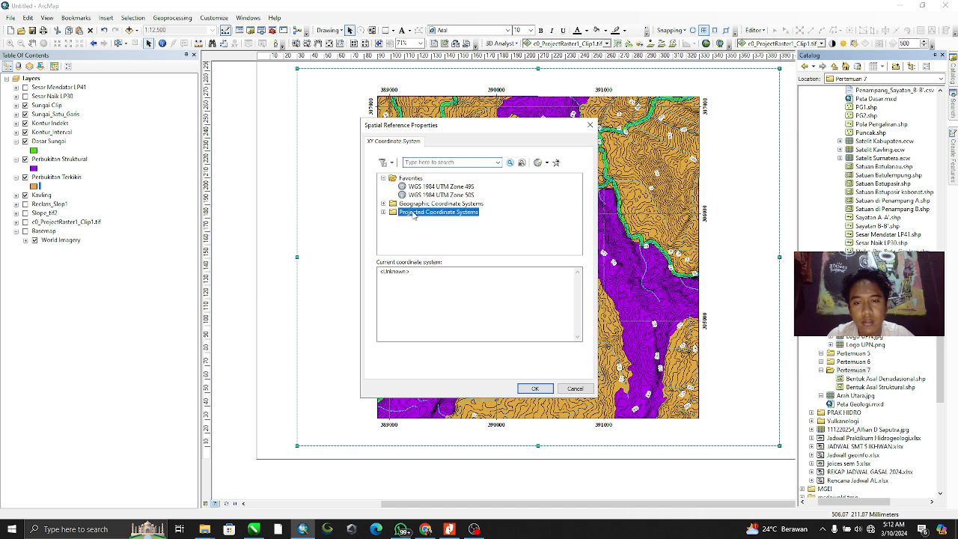
double_click(413, 214)
scroll(413, 224, "down", 3)
left_click(414, 229)
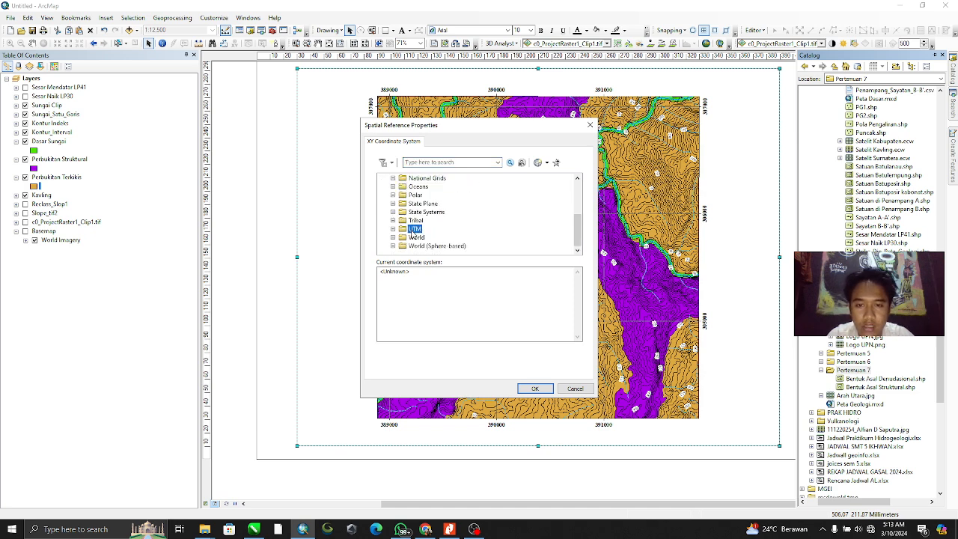
double_click(414, 229)
double_click(433, 228)
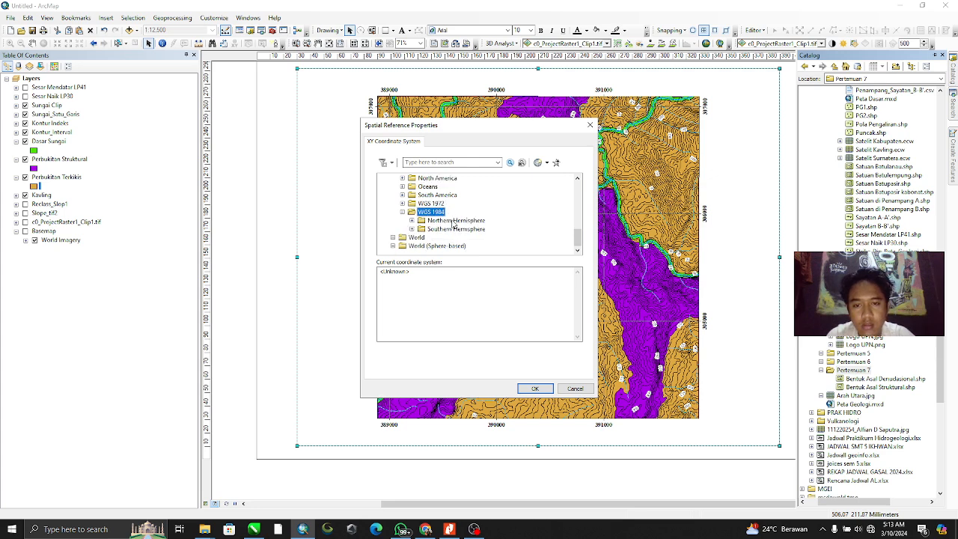
double_click(454, 226)
scroll(478, 213, "down", 3)
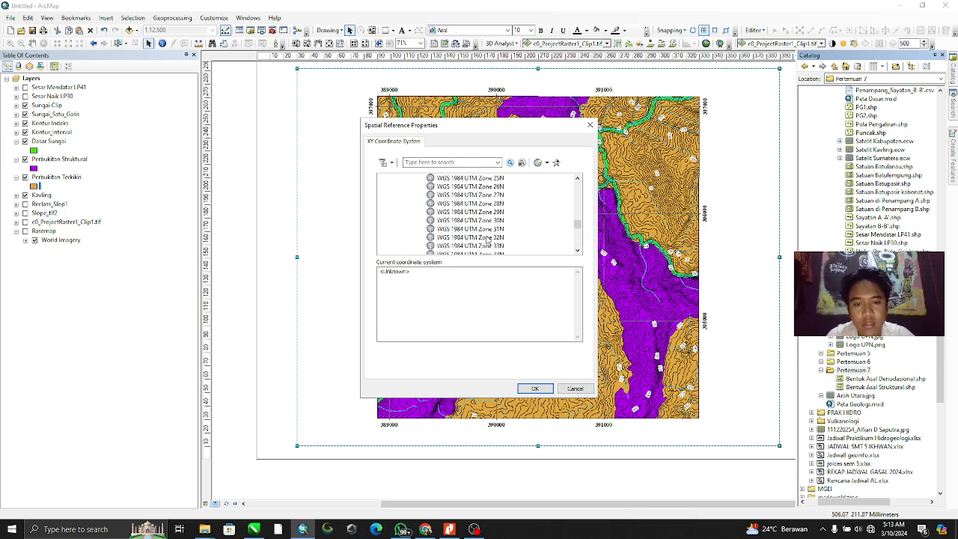
scroll(488, 238, "down", 5)
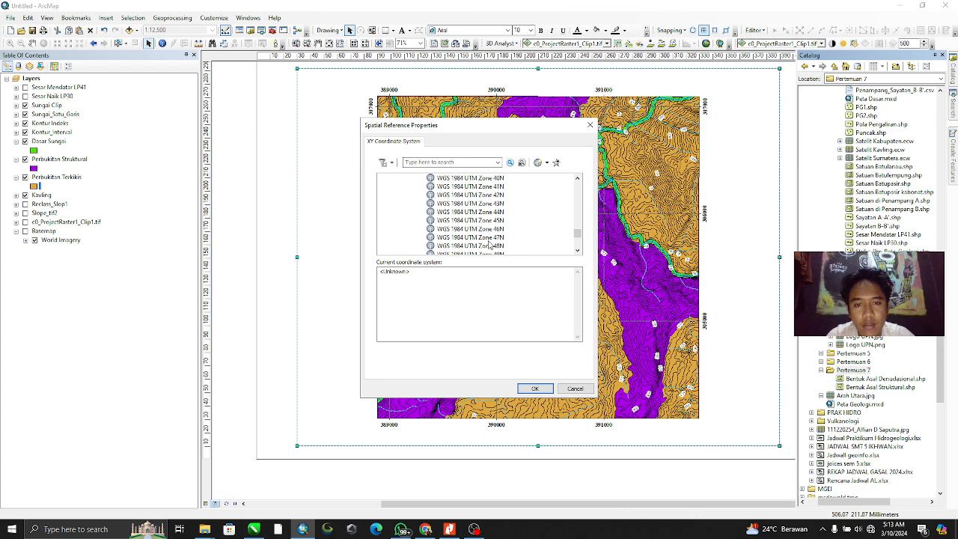
left_click(490, 240)
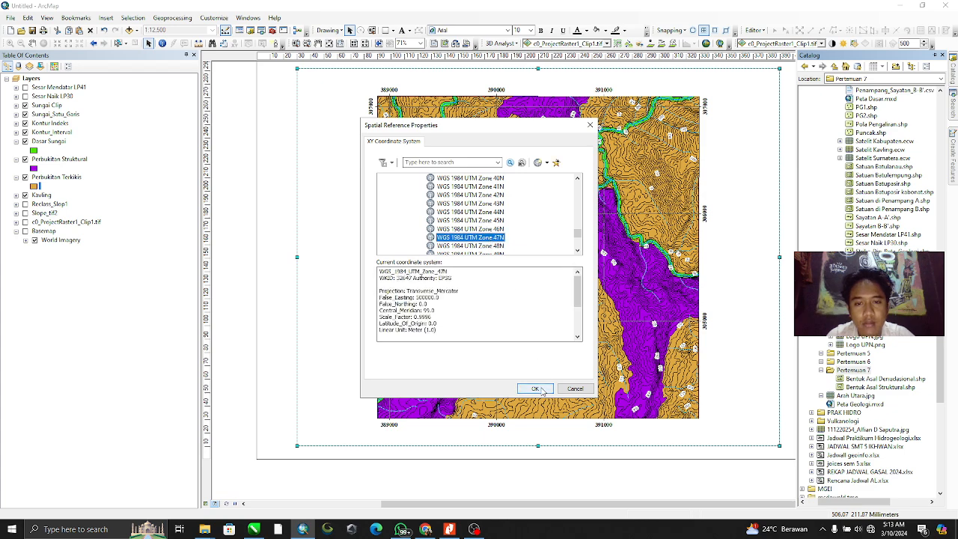
left_click(537, 389)
left_click(535, 311)
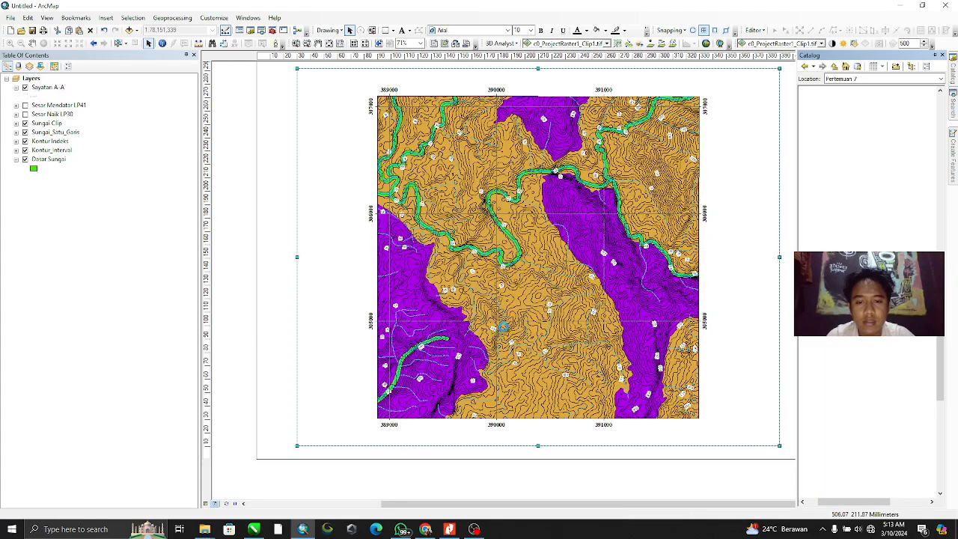
left_click(35, 88)
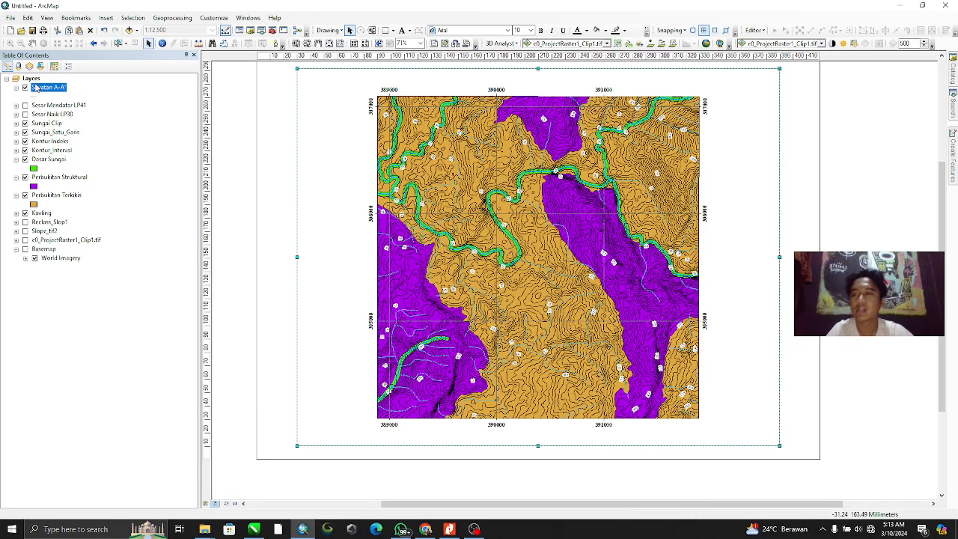
Start editing the Sayatan A-A' layer and draw a straight section line about 3,084 m long from the map's western edge to its eastern edge
right_click(39, 90)
mouse_move(116, 211)
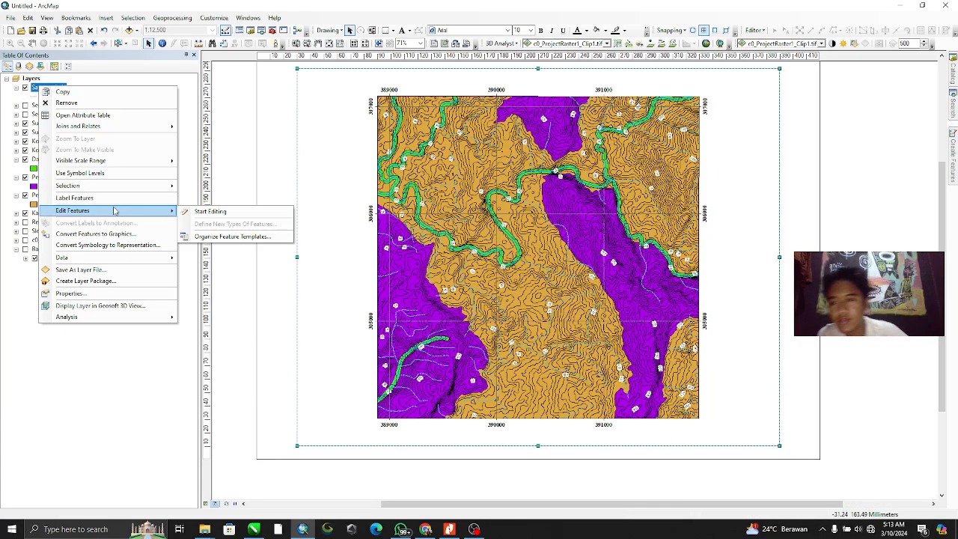
left_click(189, 215)
left_click(527, 369)
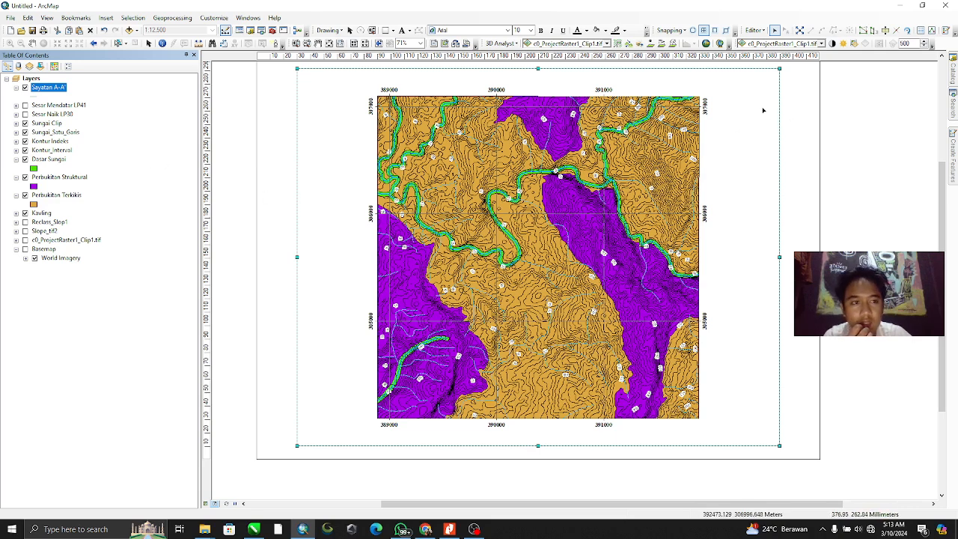
left_click(952, 149)
left_click(830, 129)
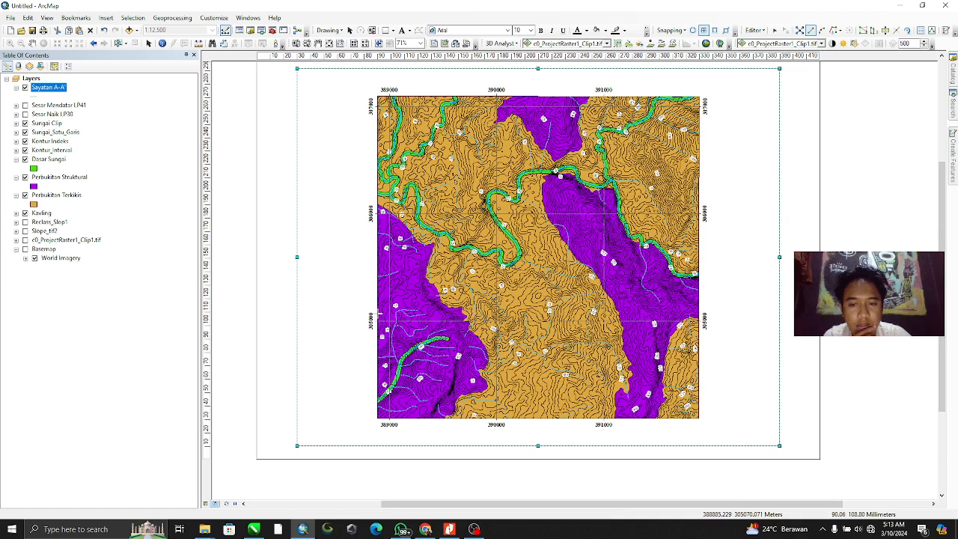
left_click(378, 313)
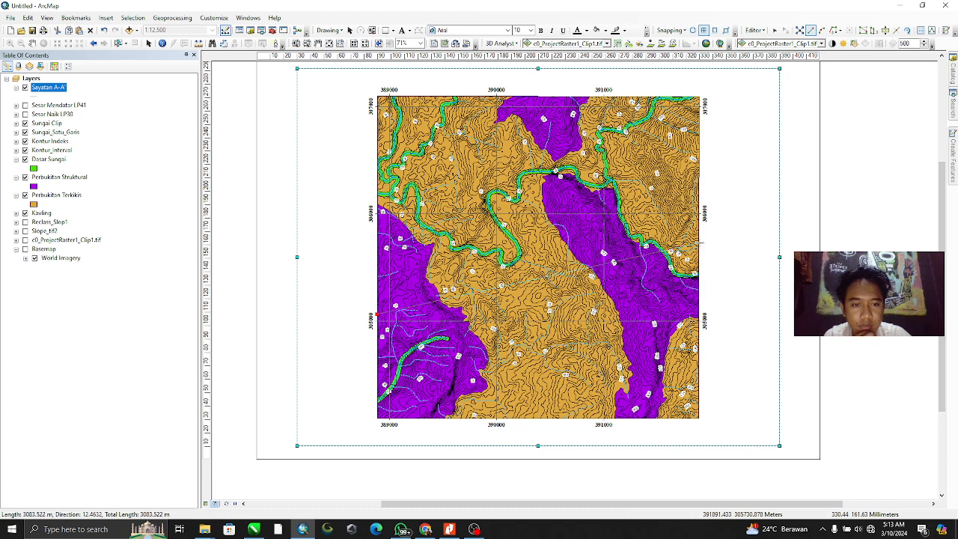
left_click(701, 242)
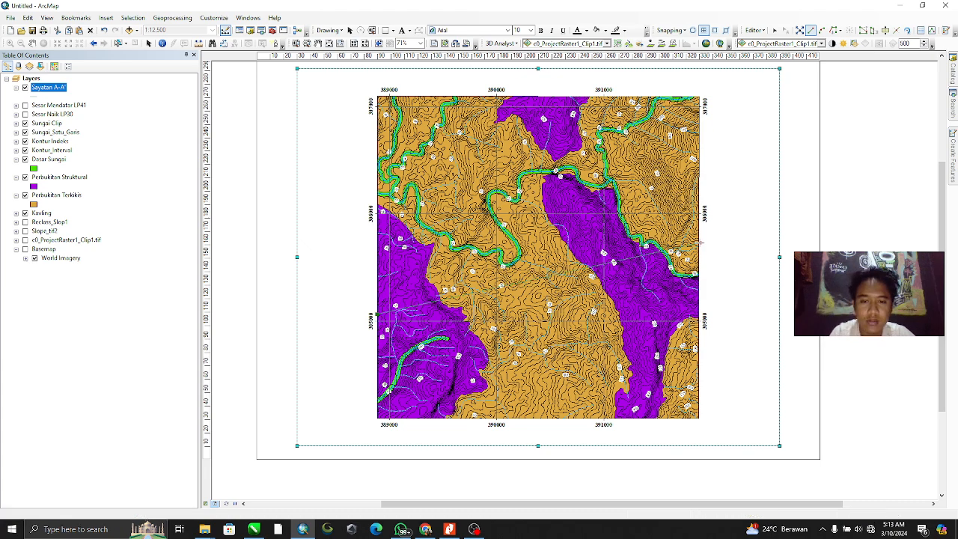
double_click(702, 243)
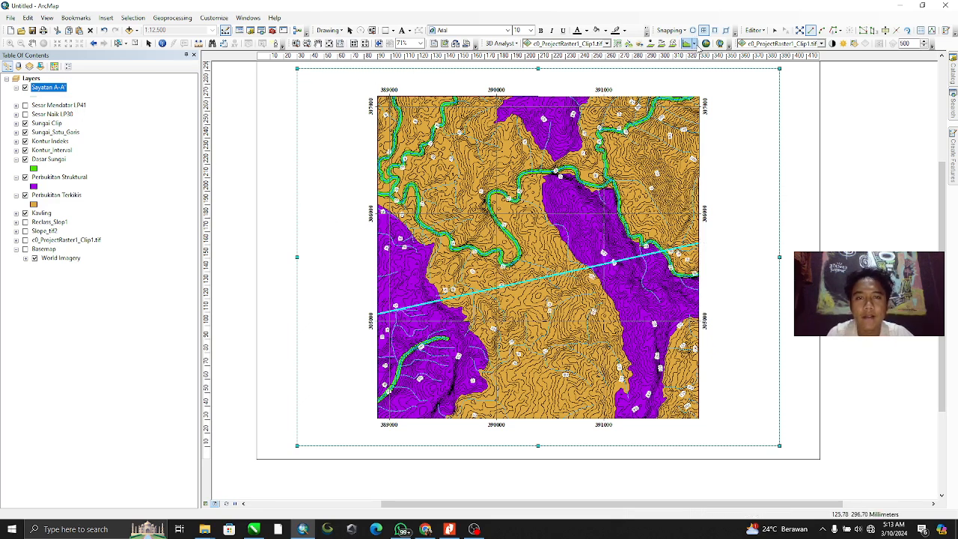
Stop editing the Sayatan A-A' layer and save the edits
left_click(756, 32)
left_click(776, 52)
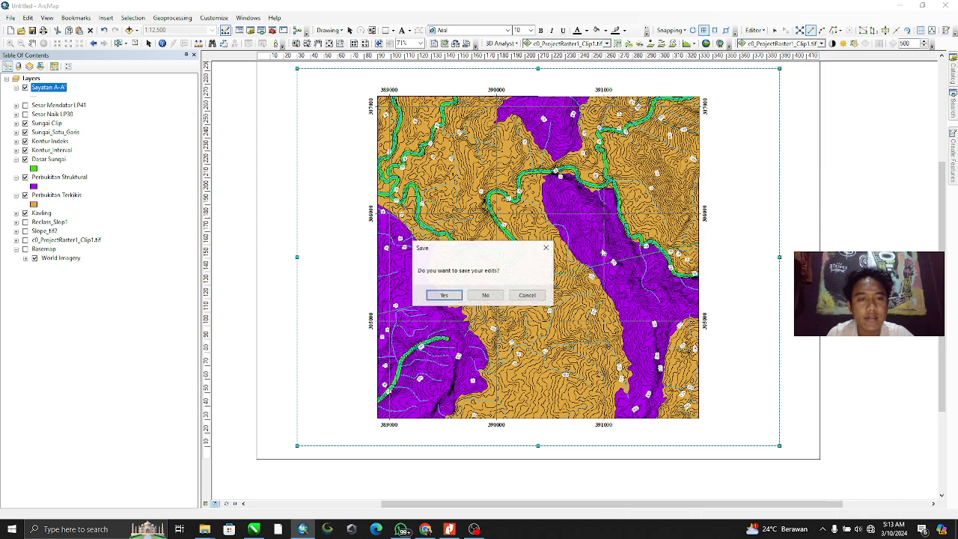
left_click(444, 296)
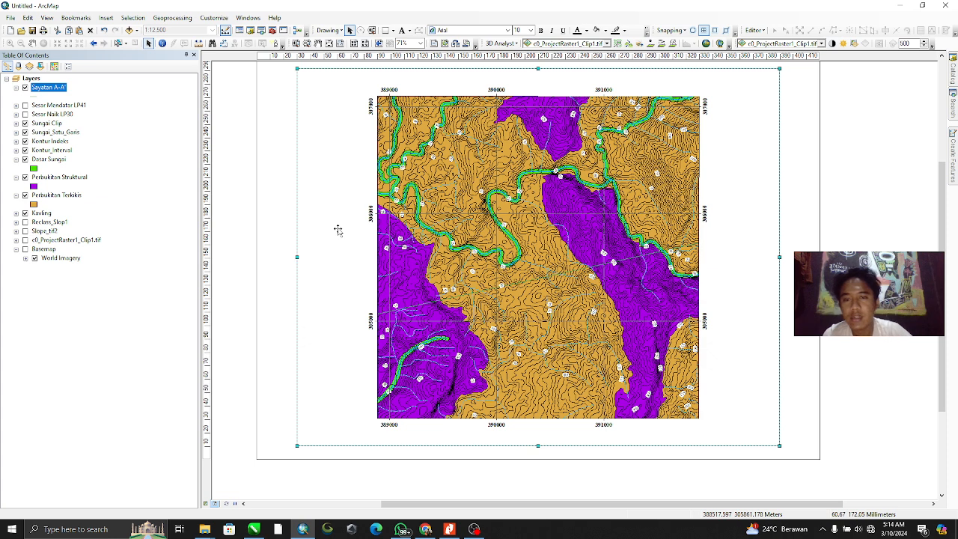
Show the c0_ProjectRaster1_Clip1.tif elevation raster and hide the Perbukitan Terkikis, Perbukitan Struktural and Dasar Sungai layers, keeping both contour layers on
left_click(25, 240)
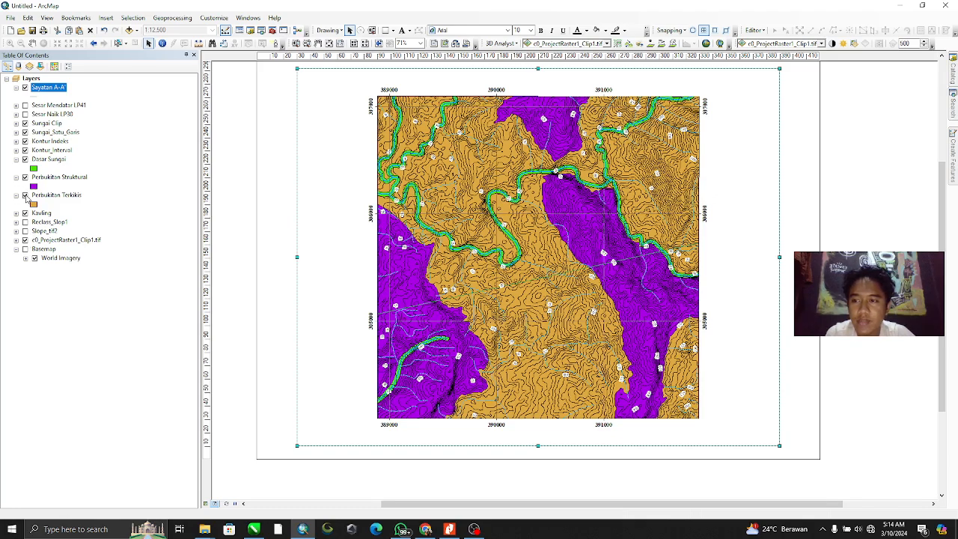
left_click(25, 195)
left_click(24, 177)
left_click(25, 159)
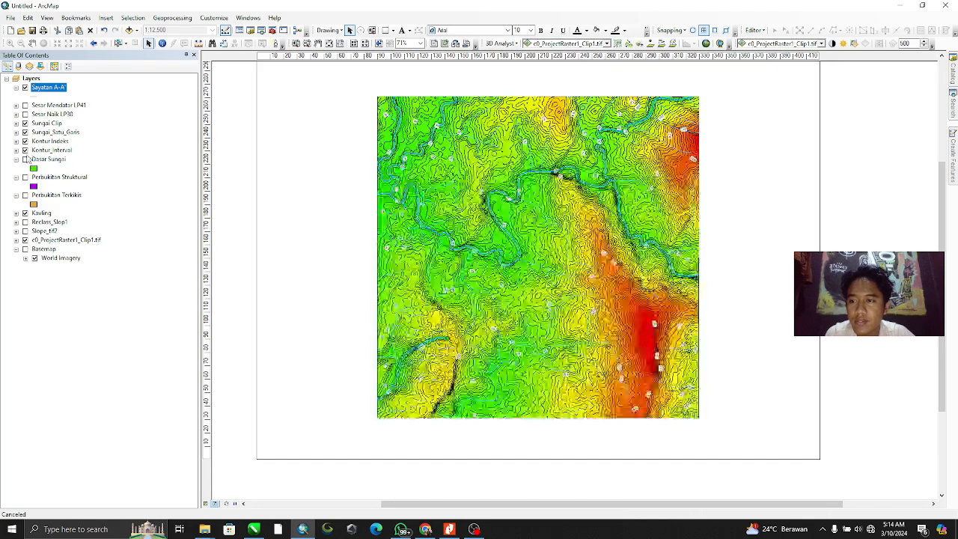
left_click(25, 151)
left_click(24, 141)
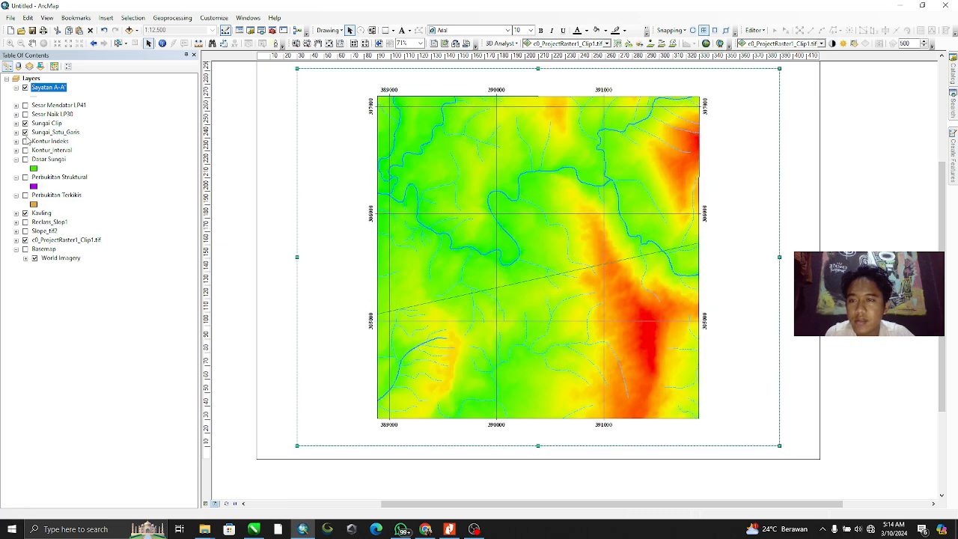
left_click(25, 142)
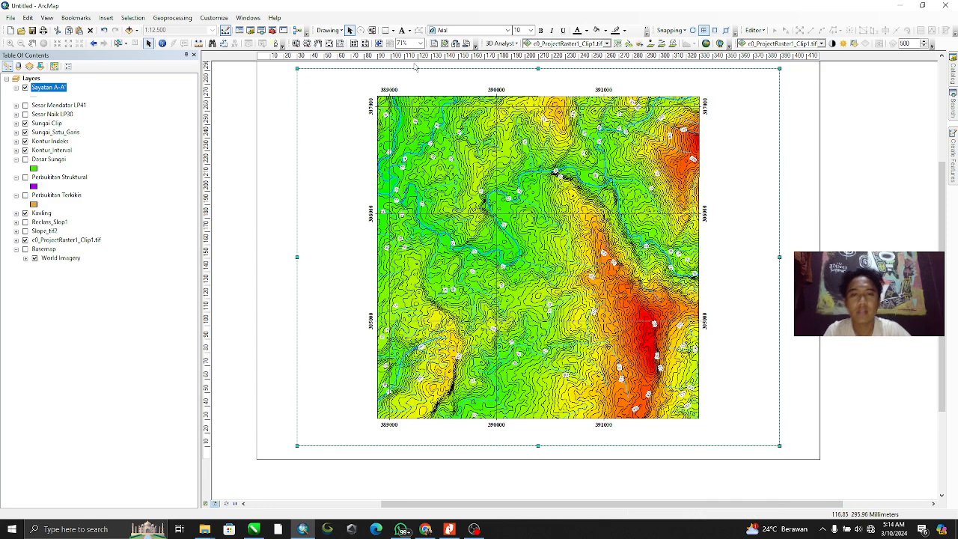
Set the 3D Analyst save location for profile graph data to the Pertemuan 7 folder inside PRAK GEOINFORMATIKA
left_click(509, 44)
left_click(512, 55)
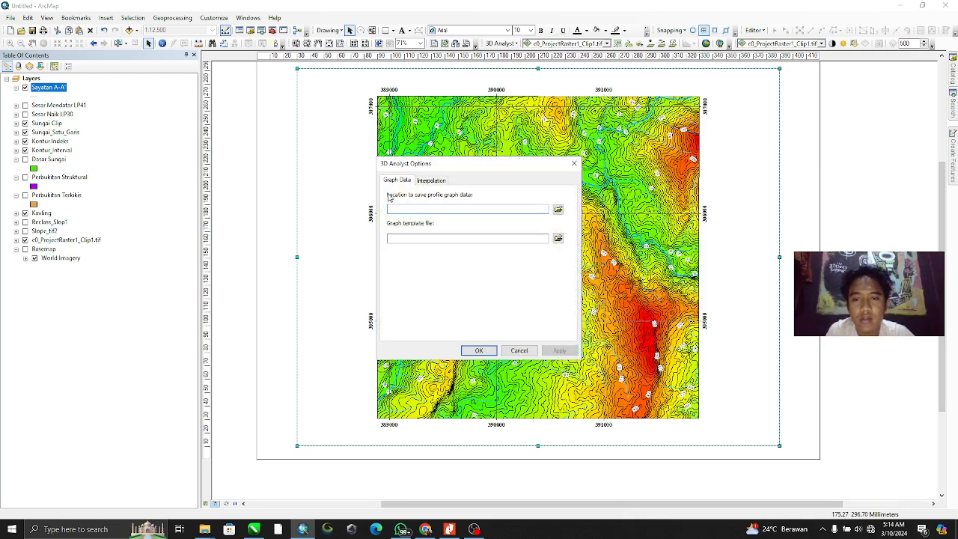
left_click(558, 211)
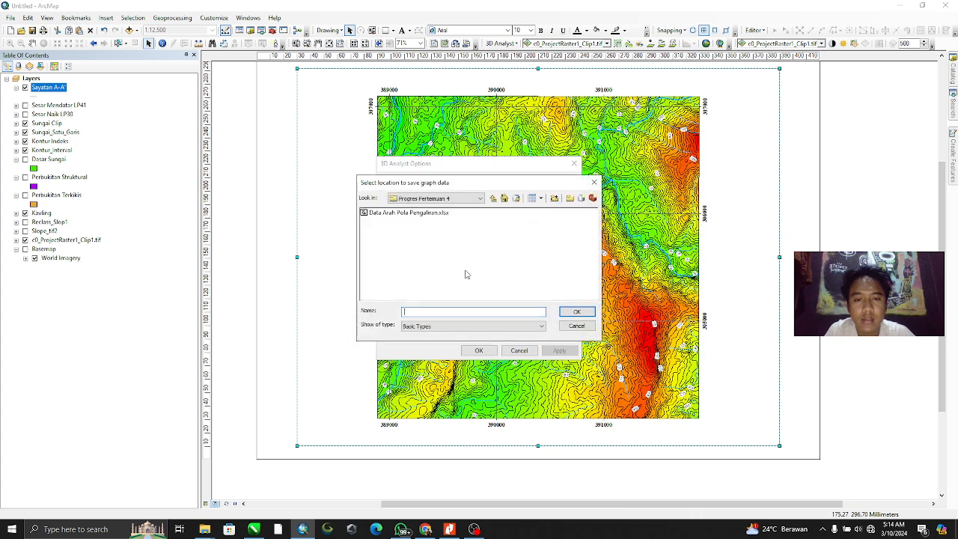
left_click(478, 198)
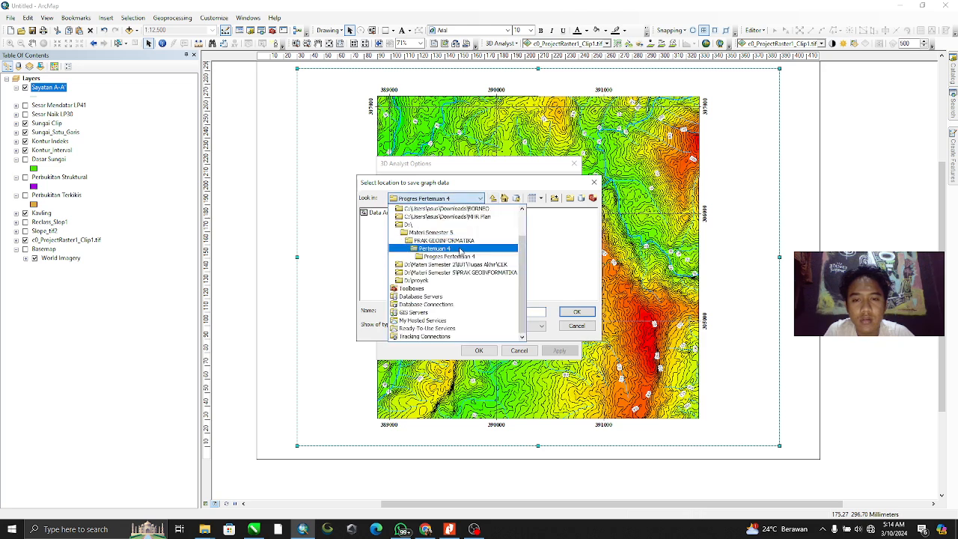
left_click(455, 243)
double_click(391, 255)
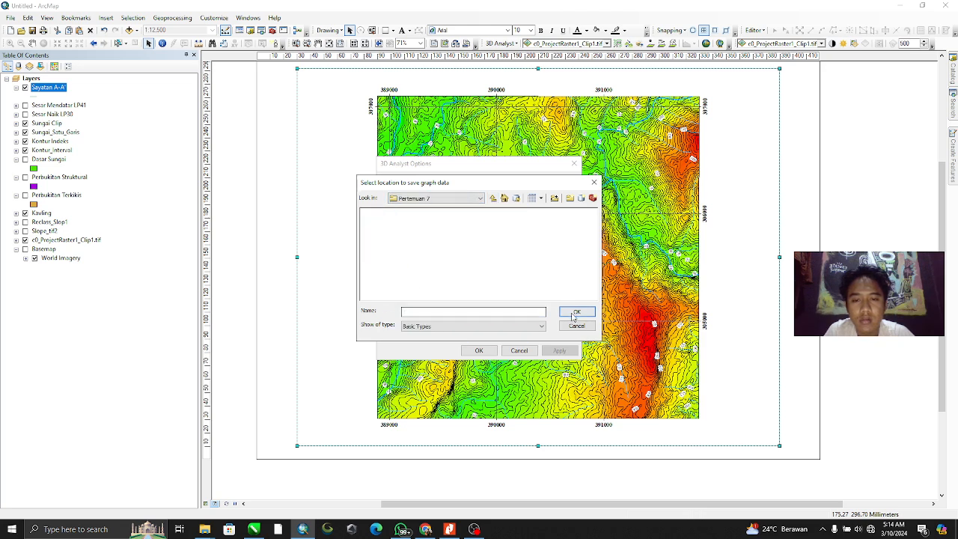
left_click(493, 197)
left_click(389, 254)
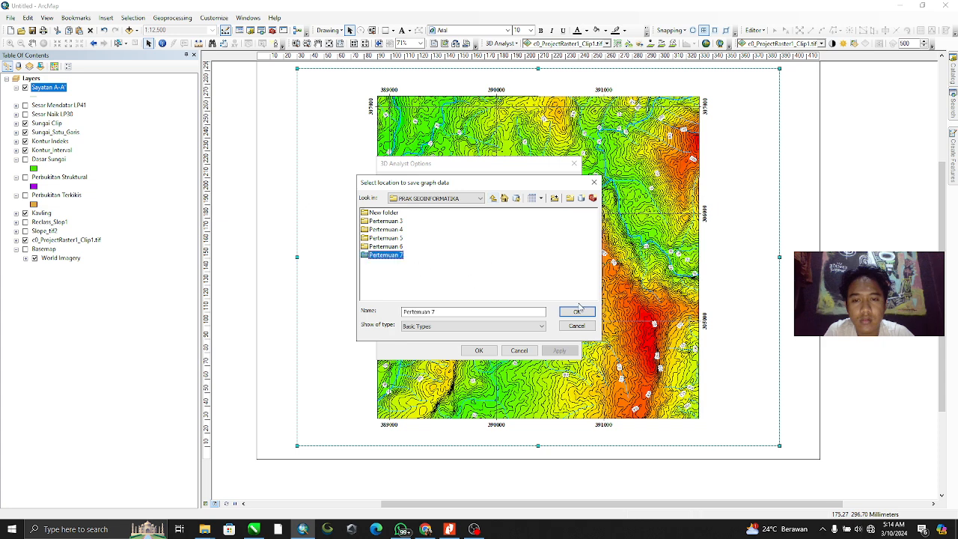
left_click(575, 313)
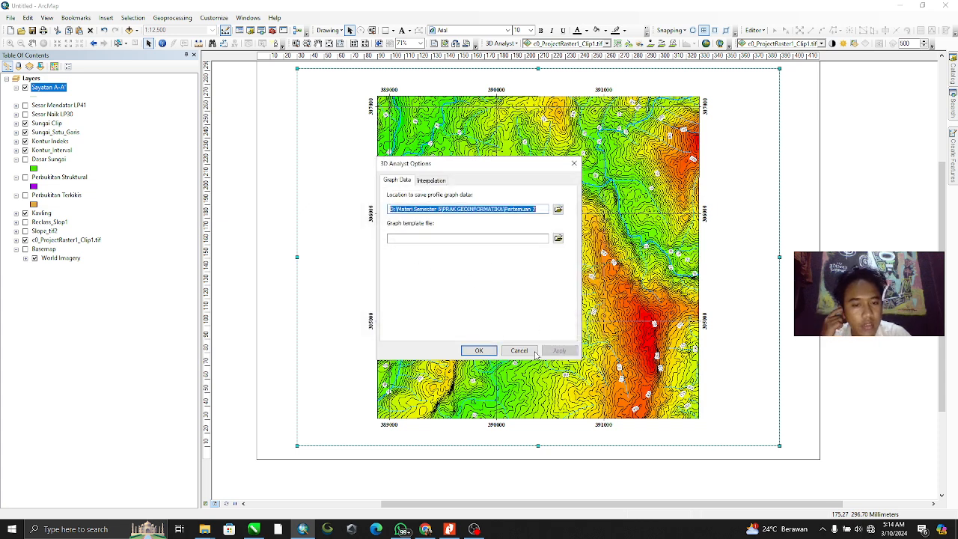
left_click(479, 350)
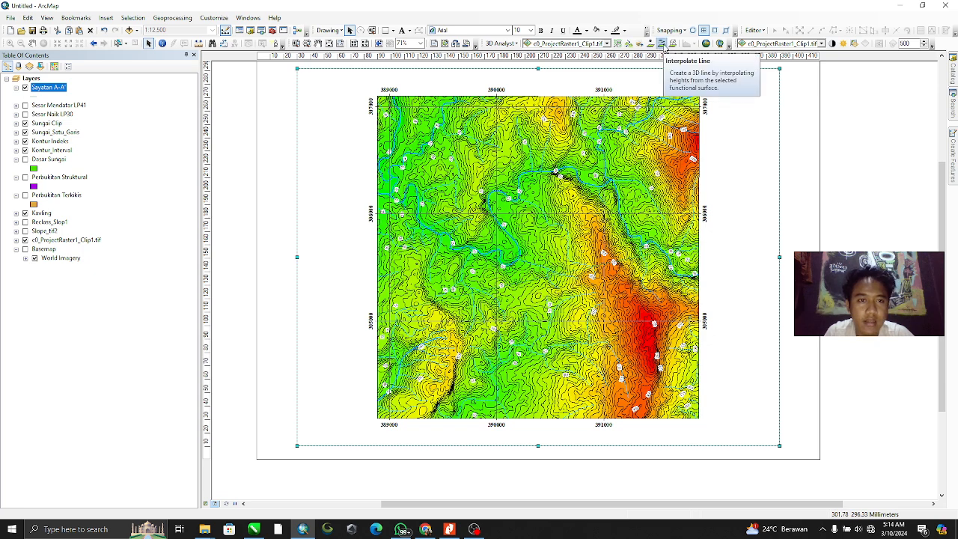
Interpolate a 3D line over the elevation raster along the Sayatan A-A' section, generate its profile graph and close the graph window
left_click(662, 44)
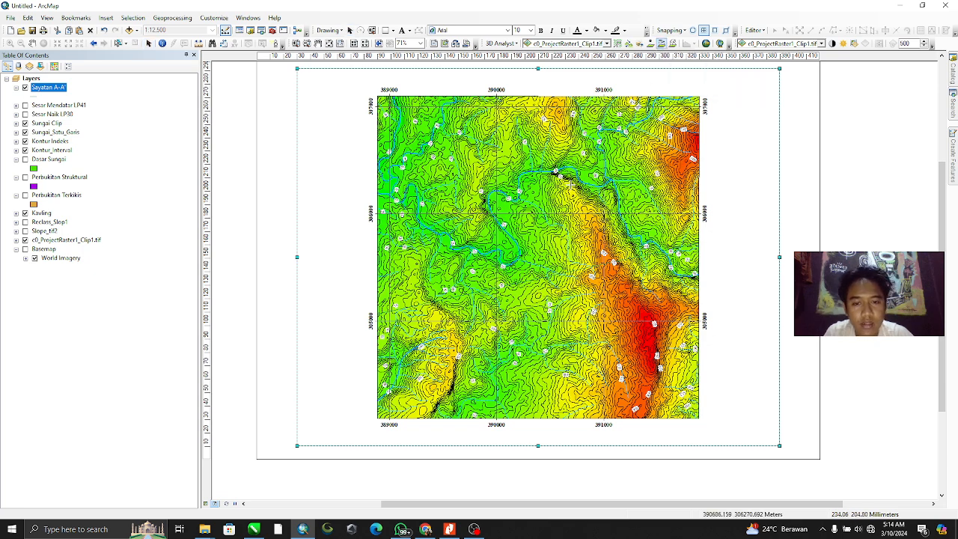
scroll(640, 282, "down", 3)
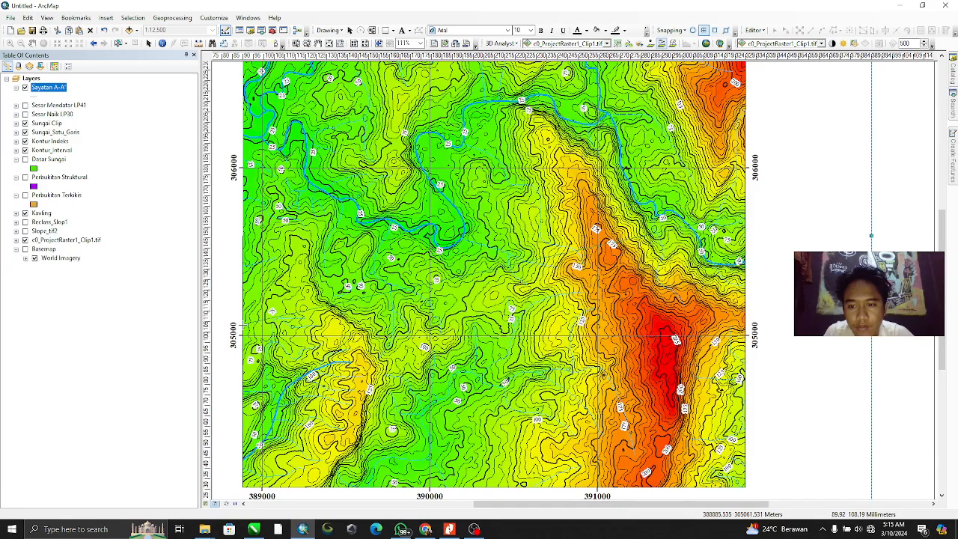
left_click(247, 326)
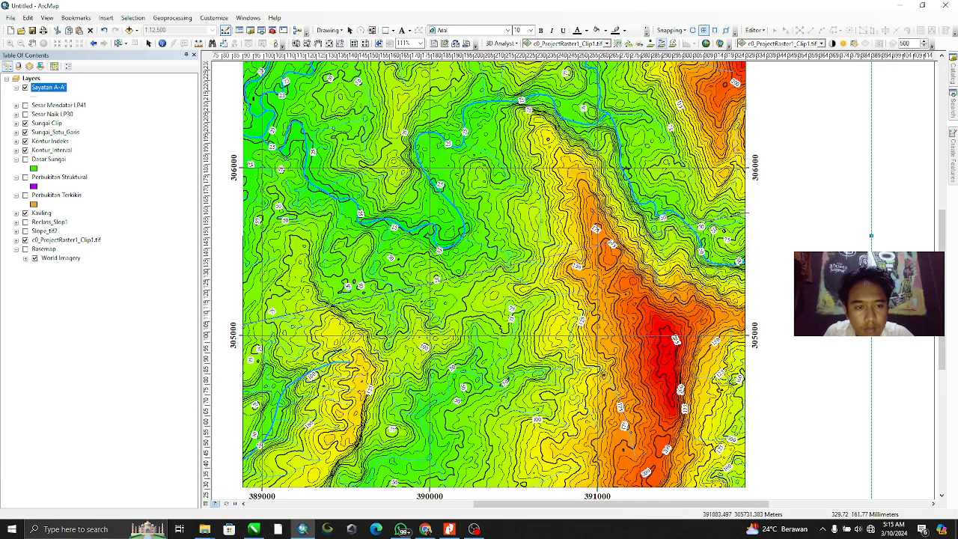
double_click(745, 212)
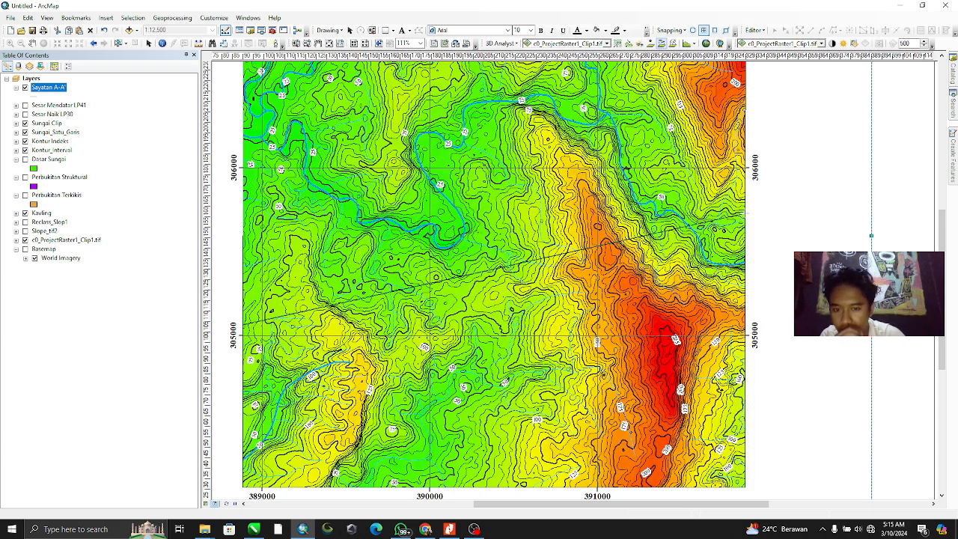
left_click(691, 45)
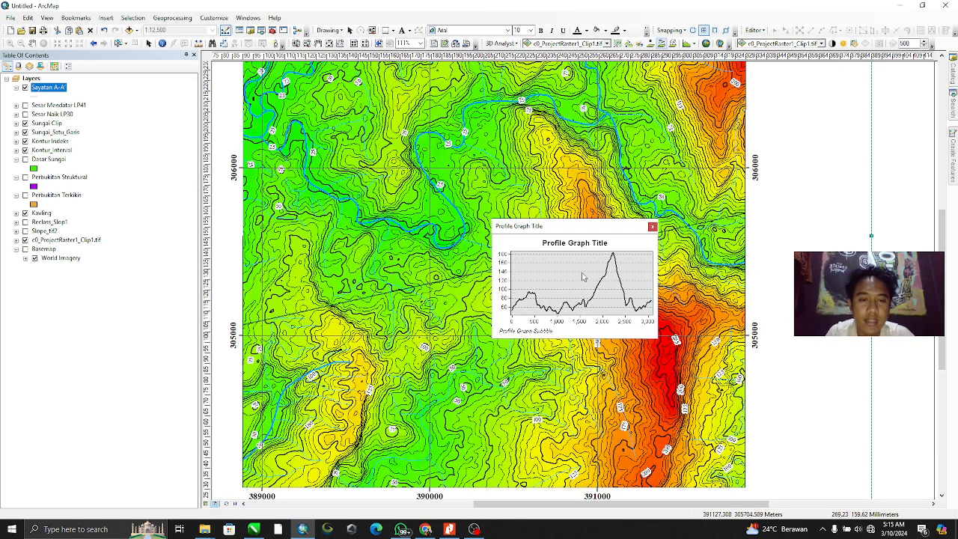
left_click(652, 227)
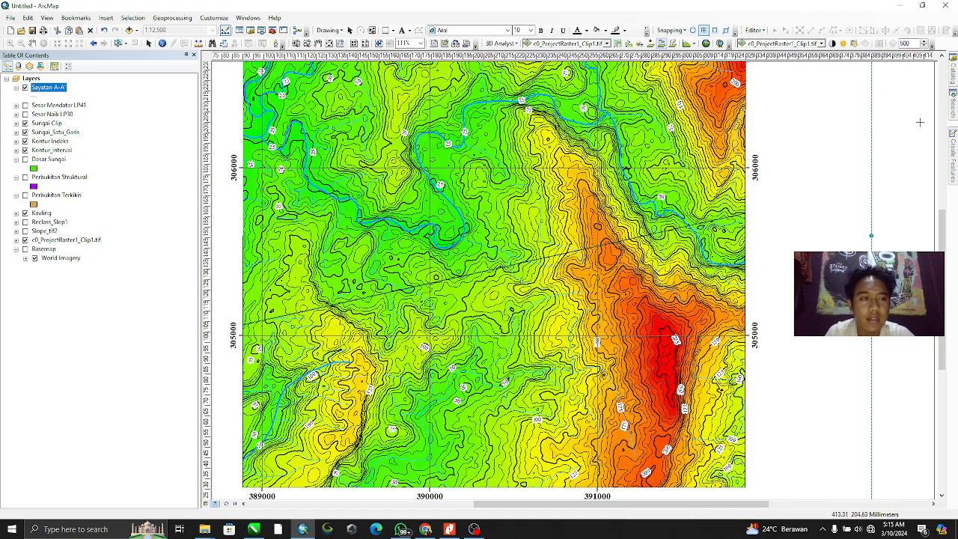
Refresh the Pertemuan 7 folder in the catalog and add PG1.shp to the map, accepting its missing spatial reference
mouse_move(953, 75)
scroll(855, 338, "down", 3)
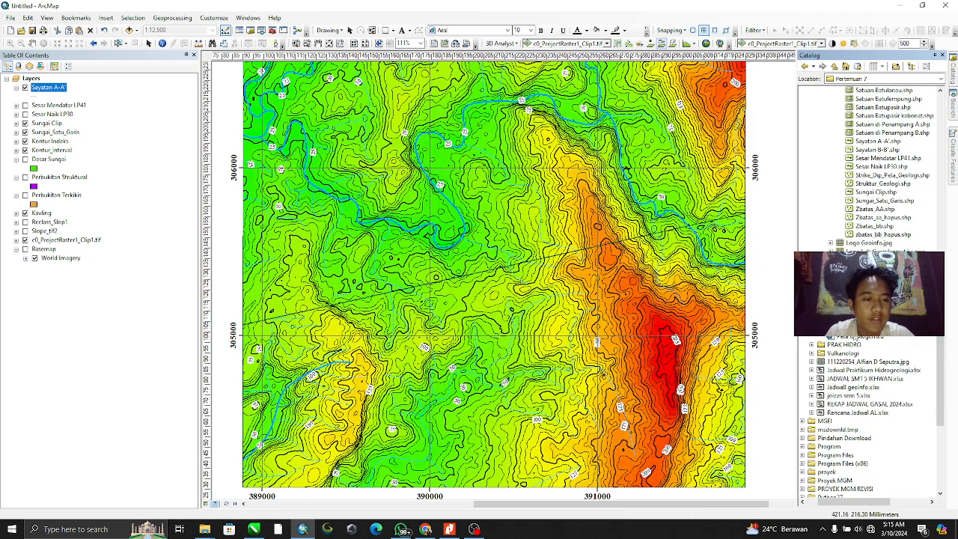
right_click(852, 337)
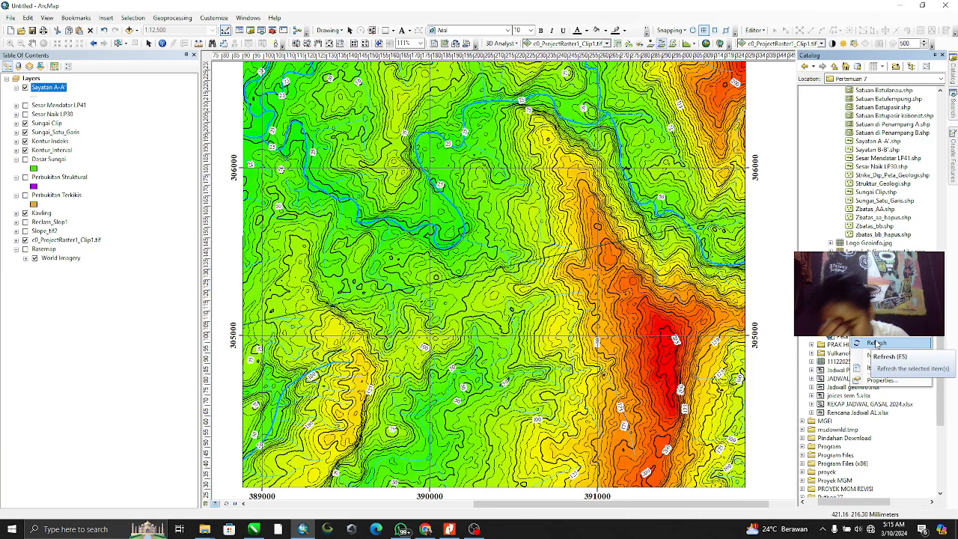
left_click(877, 343)
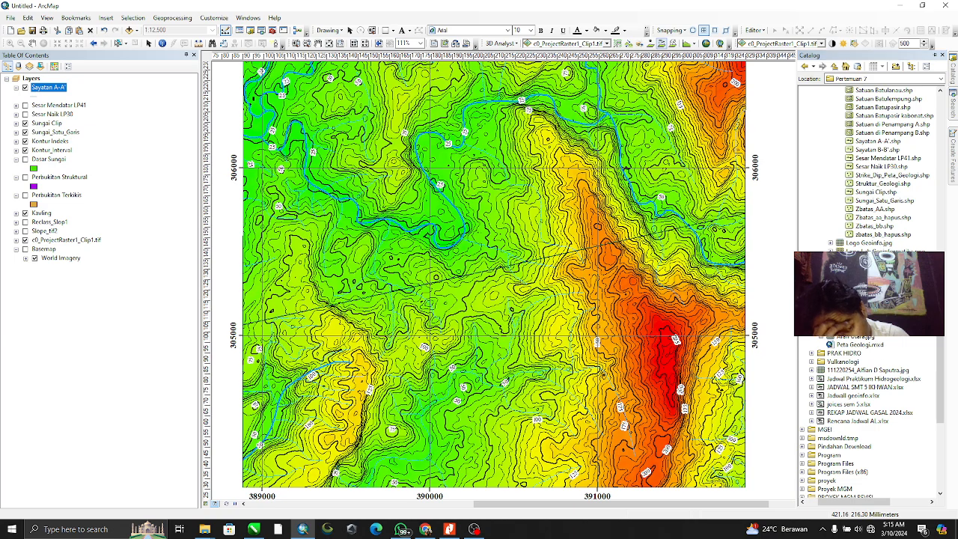
left_click(860, 327)
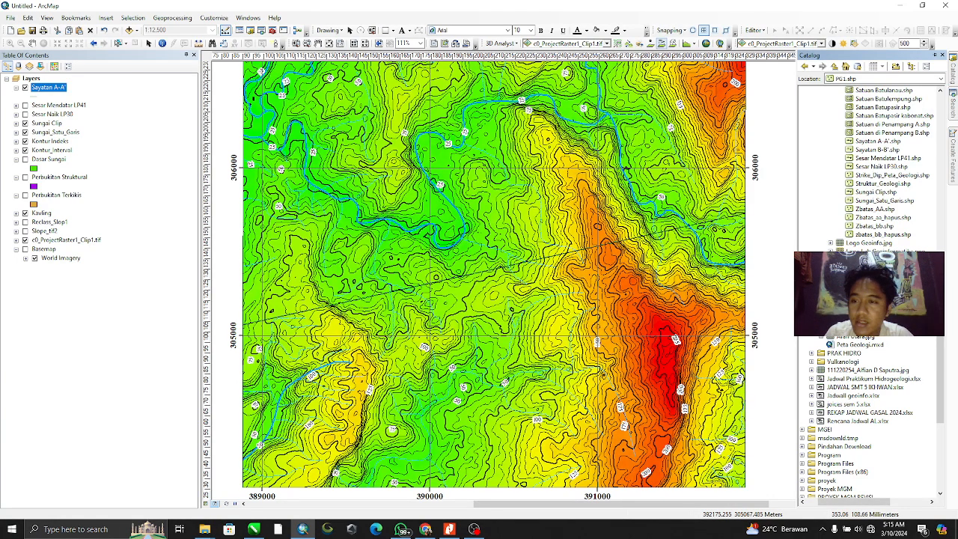
left_click_drag(861, 327, 63, 82)
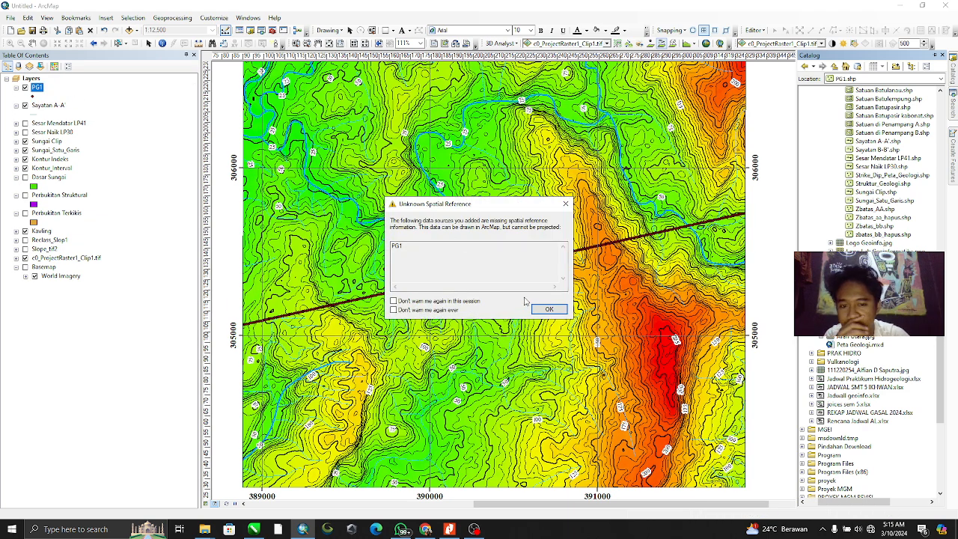
left_click(542, 310)
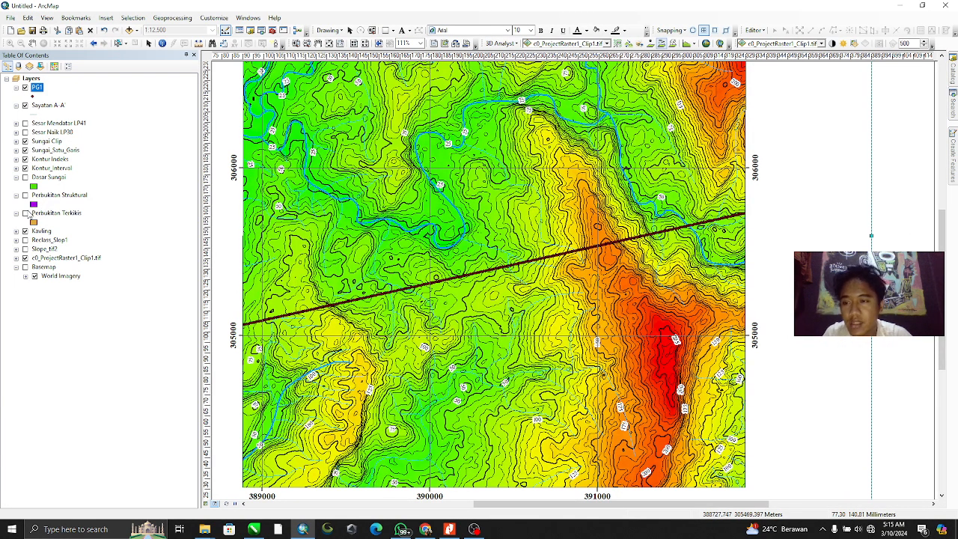
Show the Perbukitan Terkikis, Perbukitan Struktural and Dasar Sungai layers on the map again
left_click(24, 213)
left_click(25, 195)
left_click(24, 176)
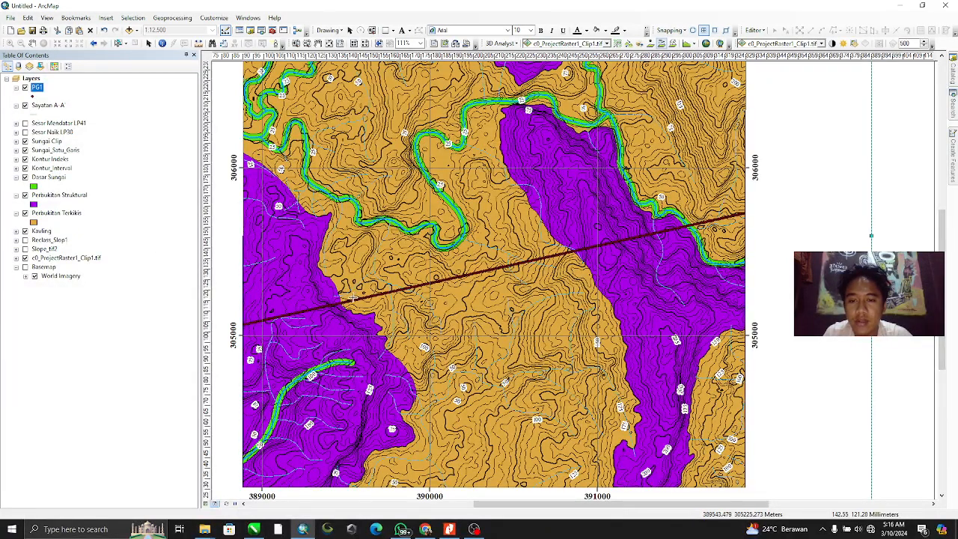
Add a text field named Batas Bentuk Lahan to the PG1 attribute table, length 50, accepting the automatic rename to Batas_Bent
right_click(39, 87)
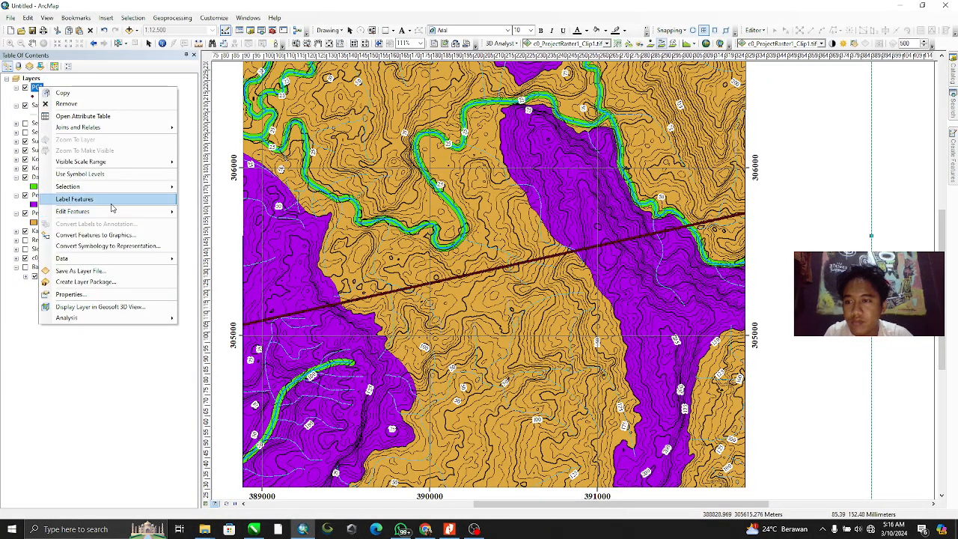
left_click(109, 117)
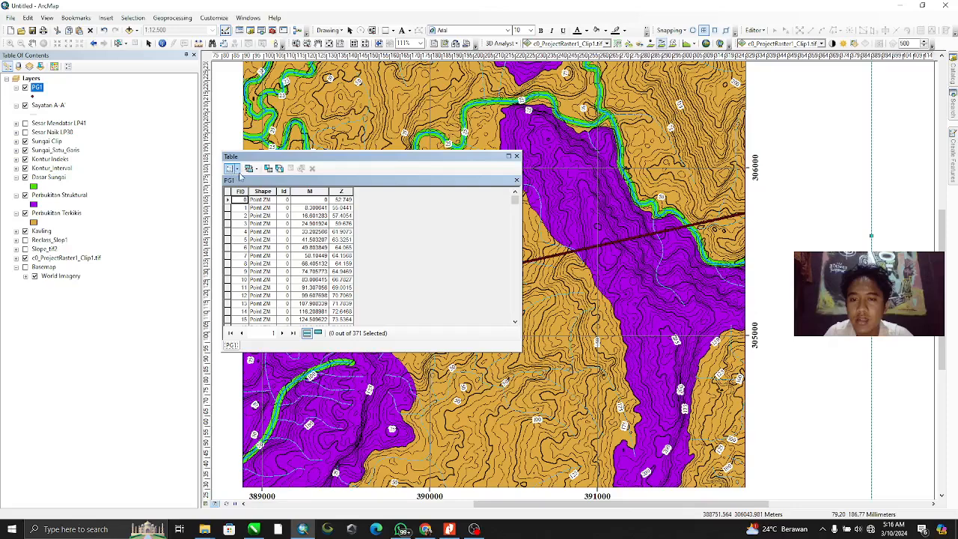
left_click(235, 169)
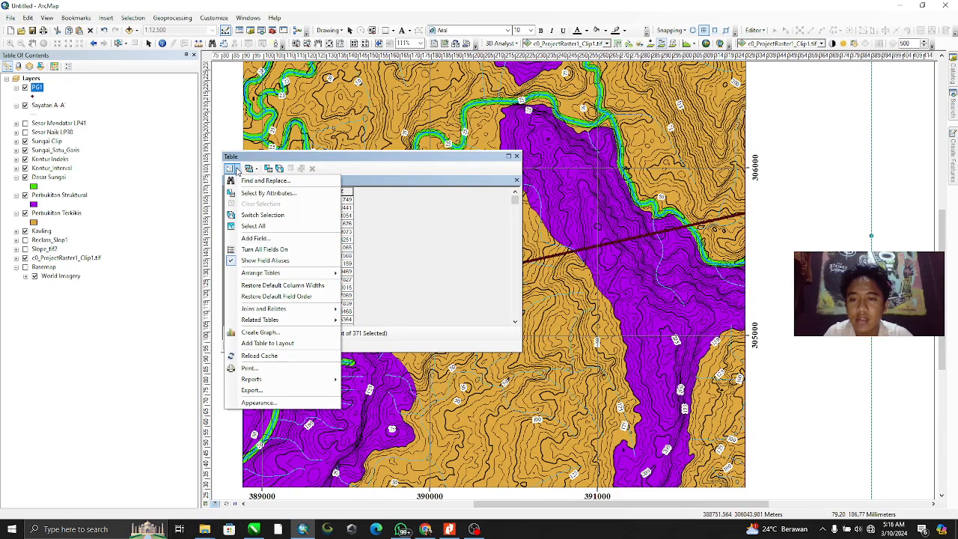
left_click(272, 239)
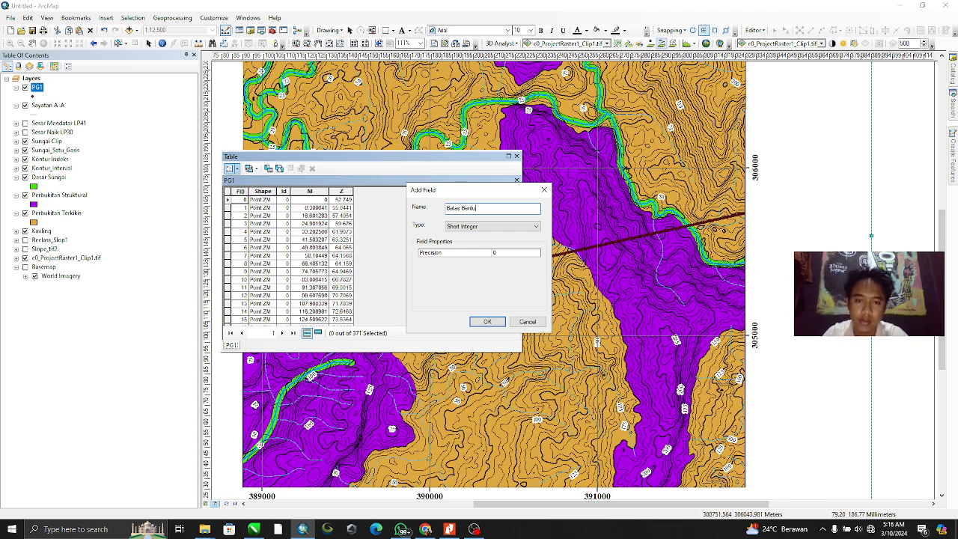
type("Batas Bentuk Lahan")
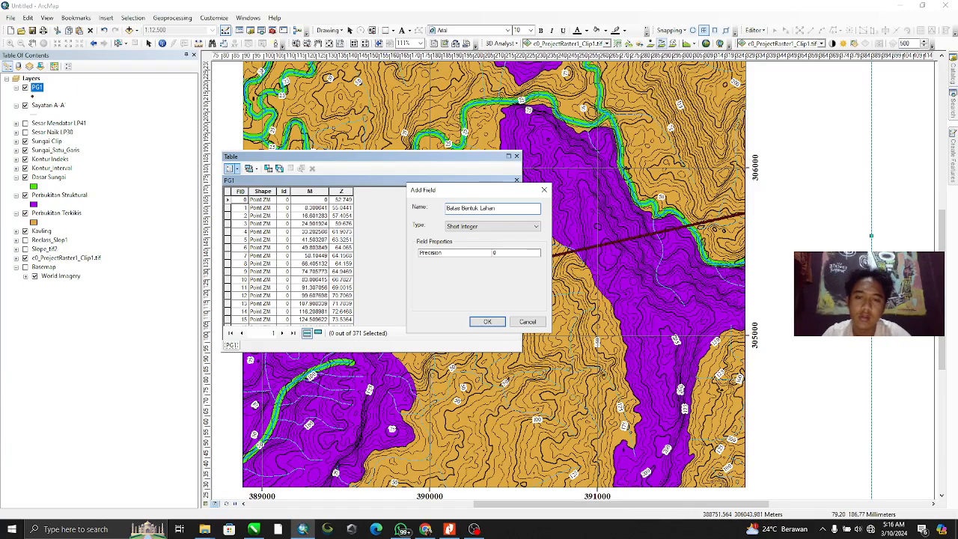
left_click(476, 226)
left_click(480, 262)
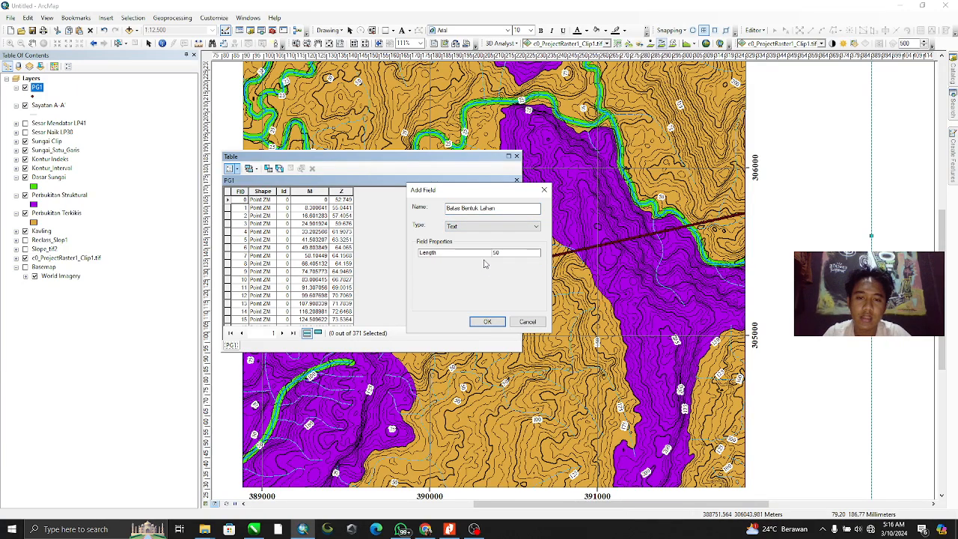
left_click(497, 323)
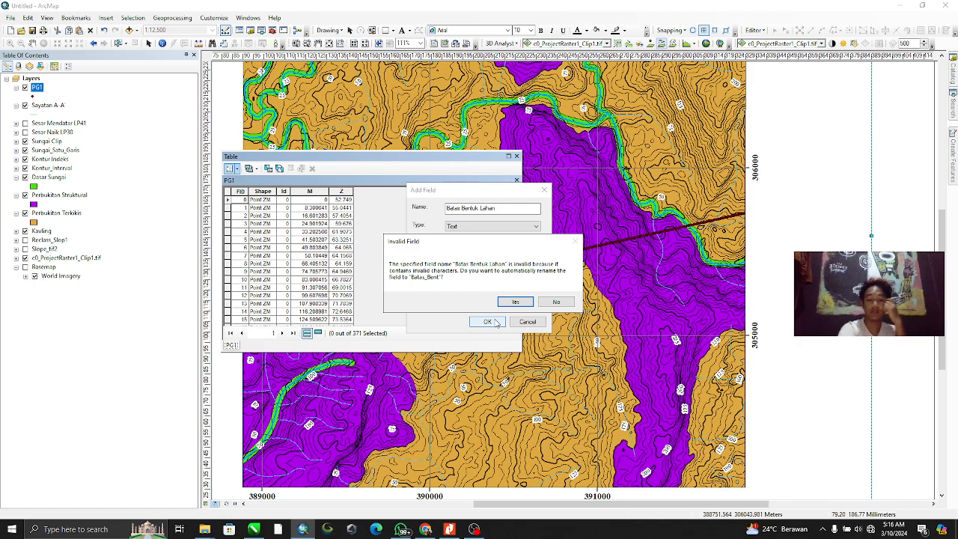
key("Return")
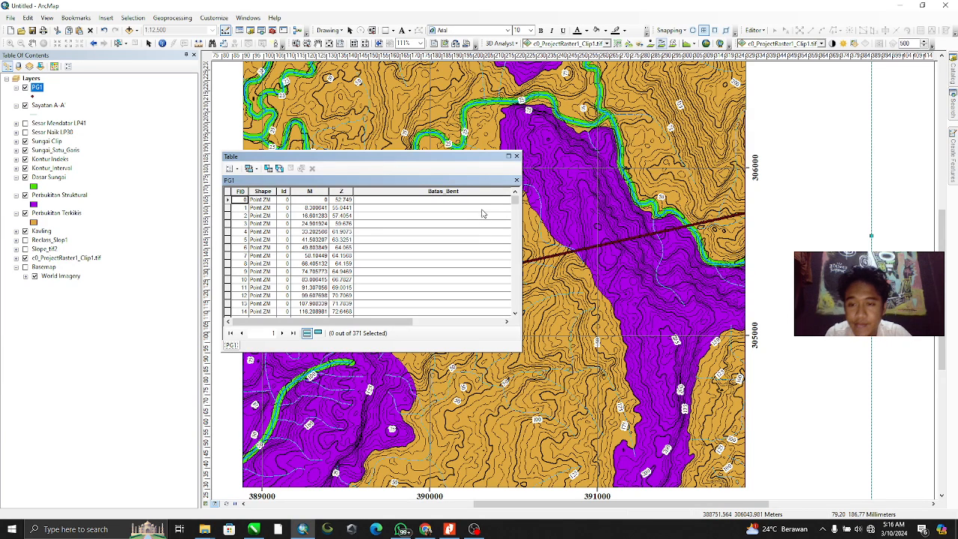
Start an edit session on the PG1 layer, continuing despite the spatial reference warnings and keeping its attribute table open
left_click_drag(462, 158, 360, 103)
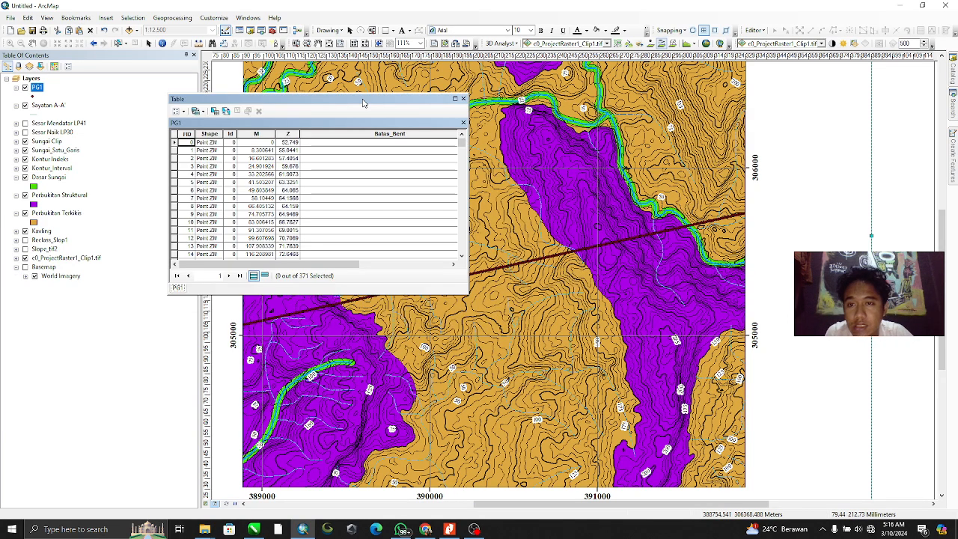
right_click(37, 89)
mouse_move(98, 208)
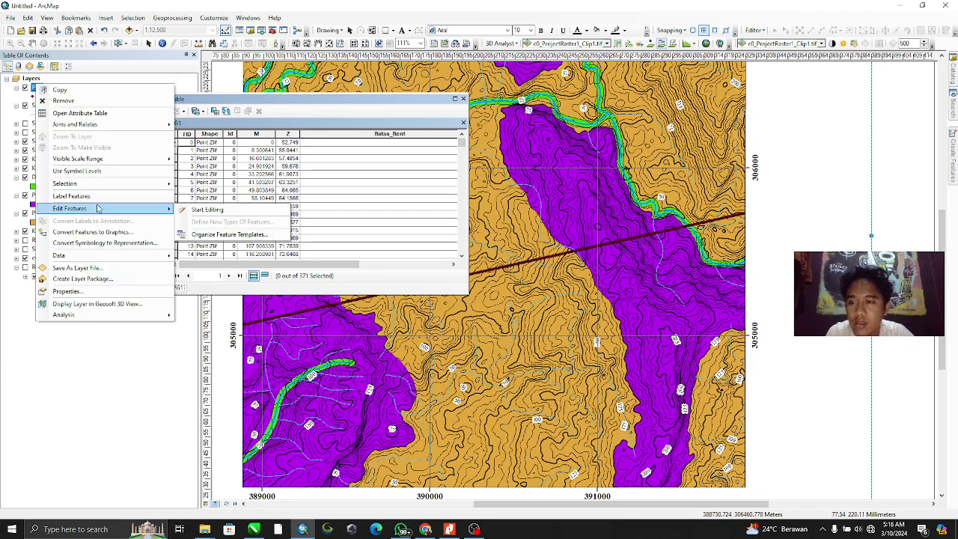
left_click(207, 210)
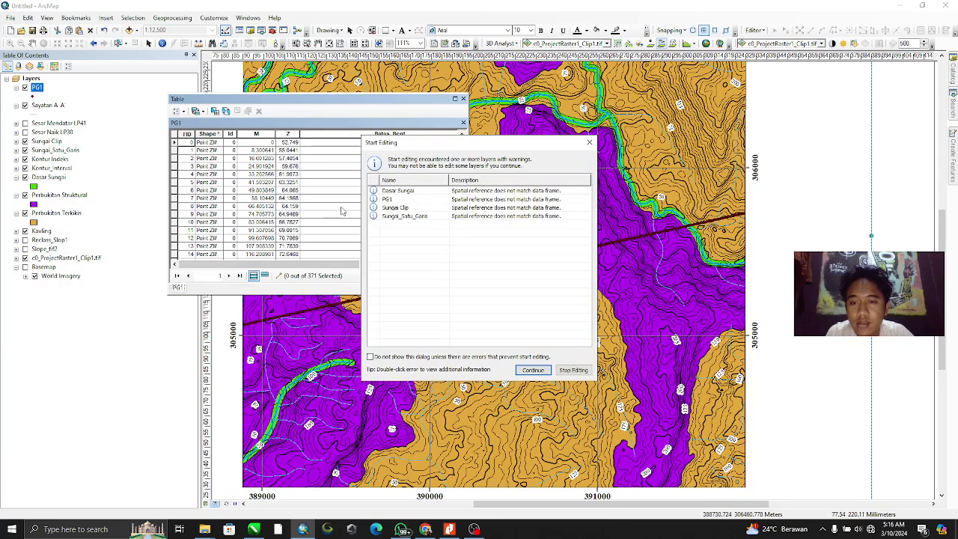
left_click(533, 370)
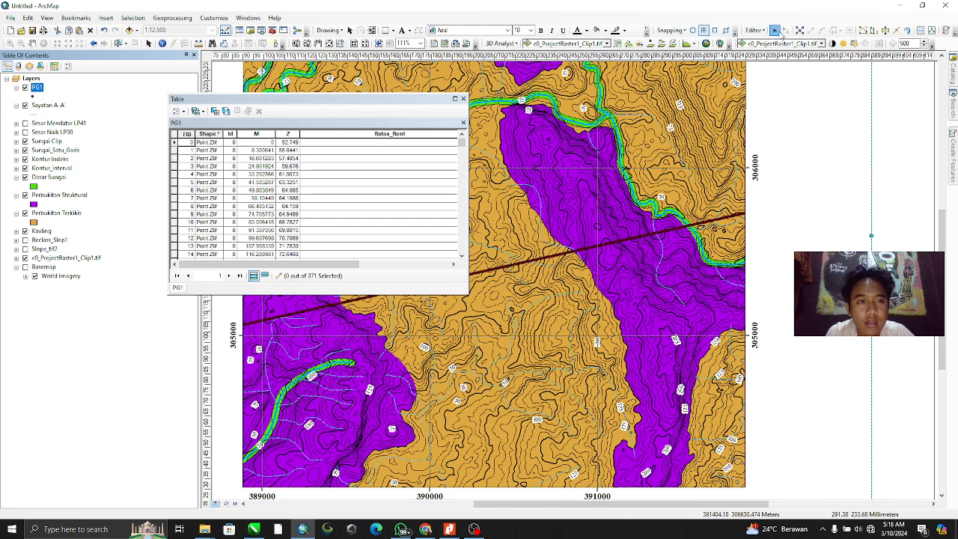
Select the profile point at the western Perbukitan Struktural–Perbukitan Terkikis boundary and set its Batas_Bent value to "Batas Struktural - Denudasional"
left_click(344, 306)
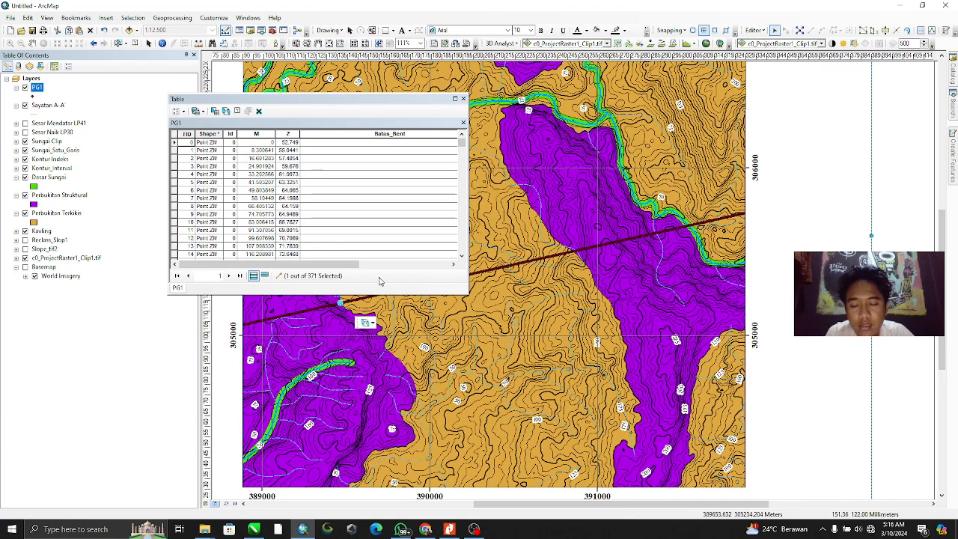
scroll(359, 194, "down", 13)
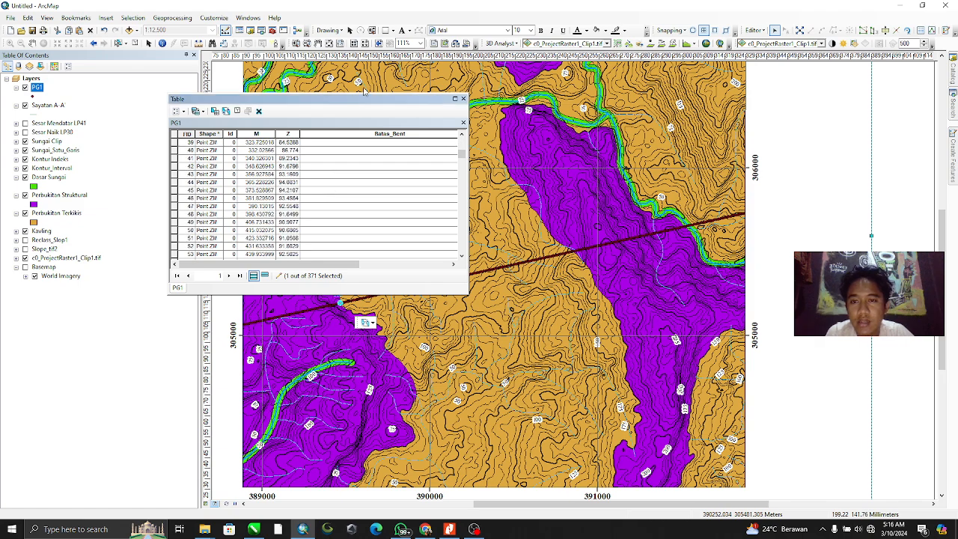
left_click_drag(355, 100, 342, 66)
scroll(374, 157, "down", 13)
scroll(366, 162, "up", 4)
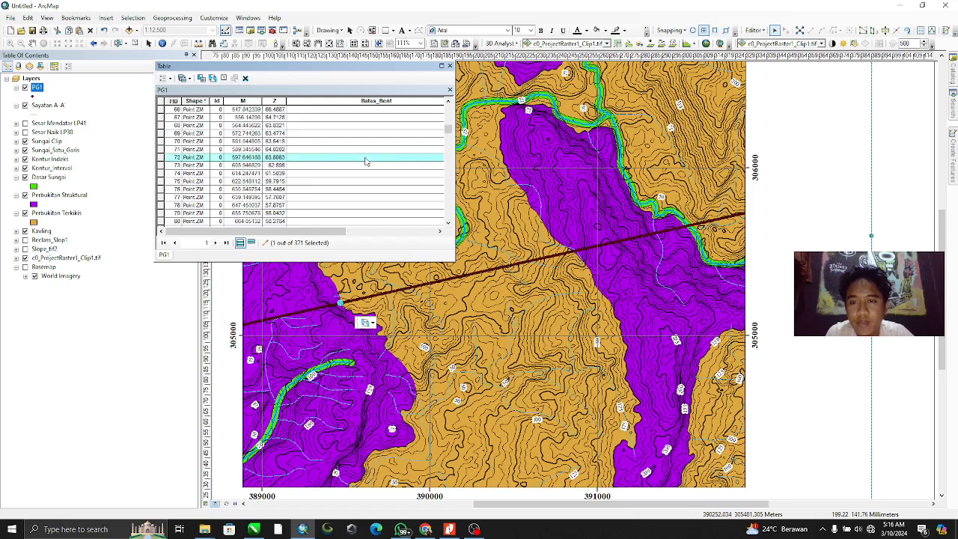
left_click(321, 159)
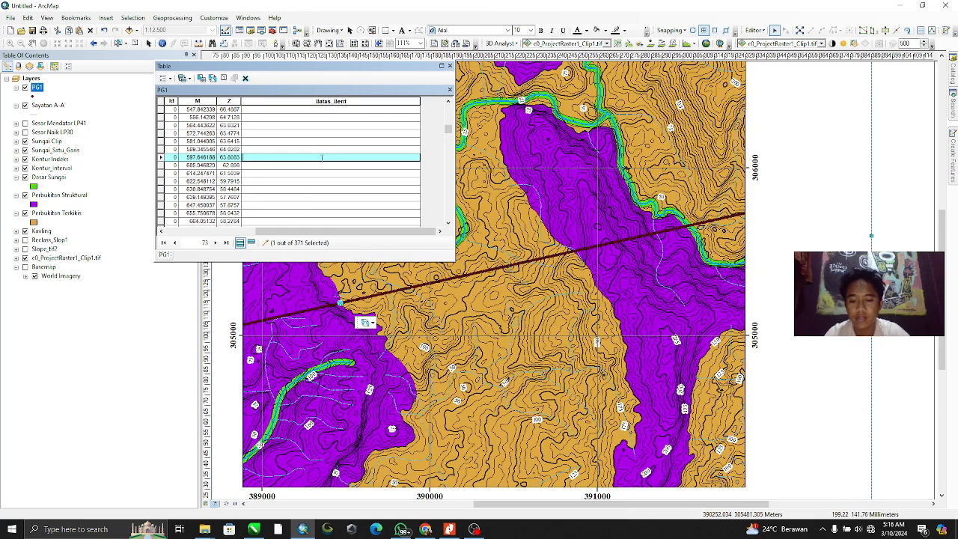
type("Batas Struktural - Denudasional")
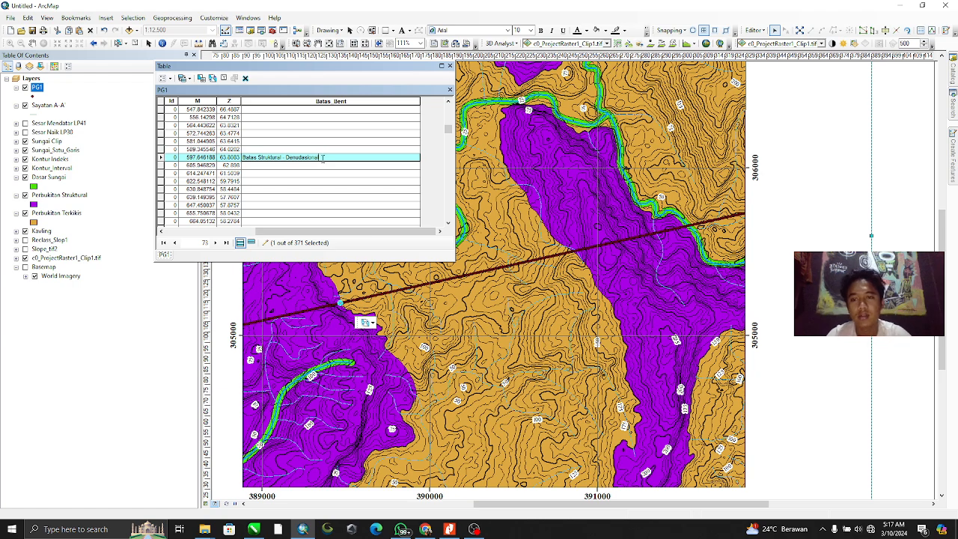
Select the profile point where the section enters the eastern Perbukitan Struktural area and set its Batas_Bent value to "Batas Denudasional - Struktural"
left_click(572, 251)
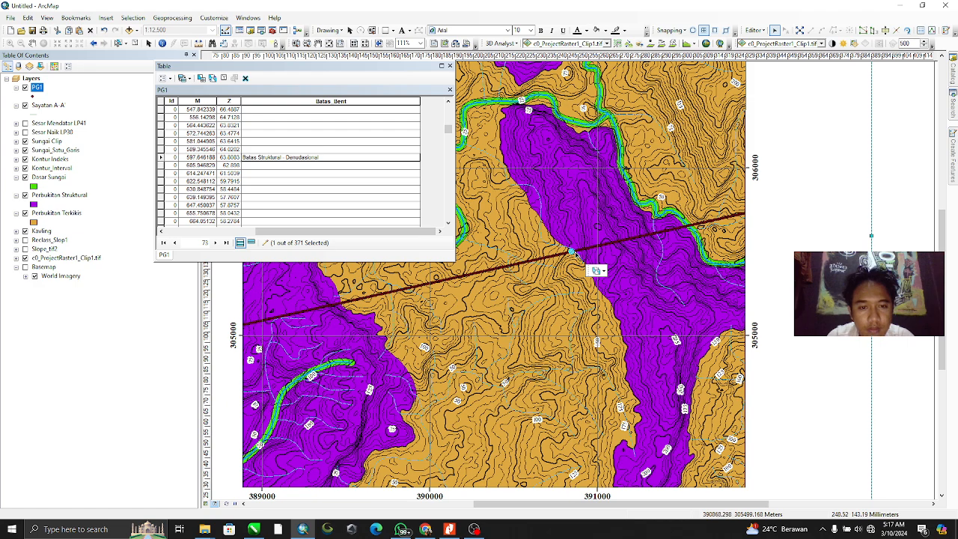
scroll(282, 156, "down", 15)
scroll(281, 155, "down", 20)
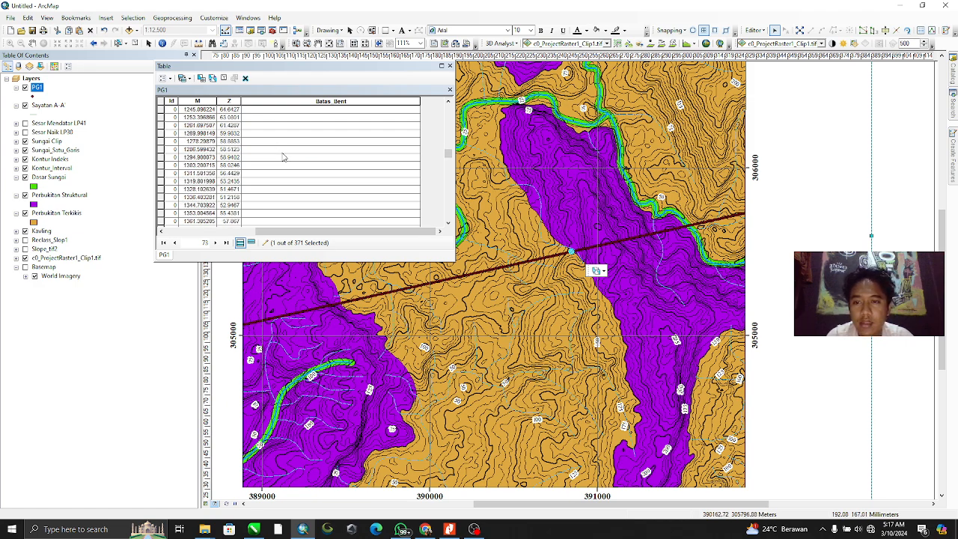
scroll(294, 166, "down", 3)
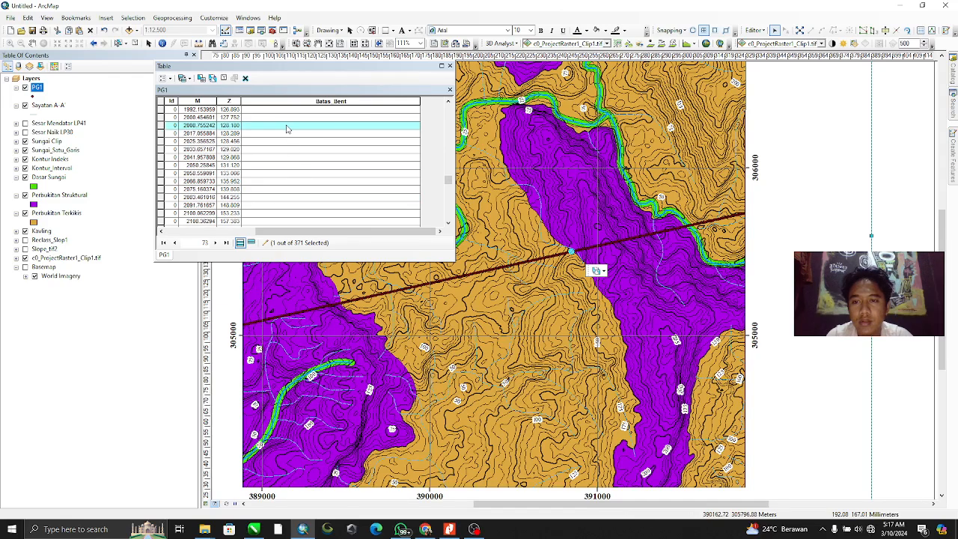
left_click(287, 126)
type("Batas Denudasional - Struktural")
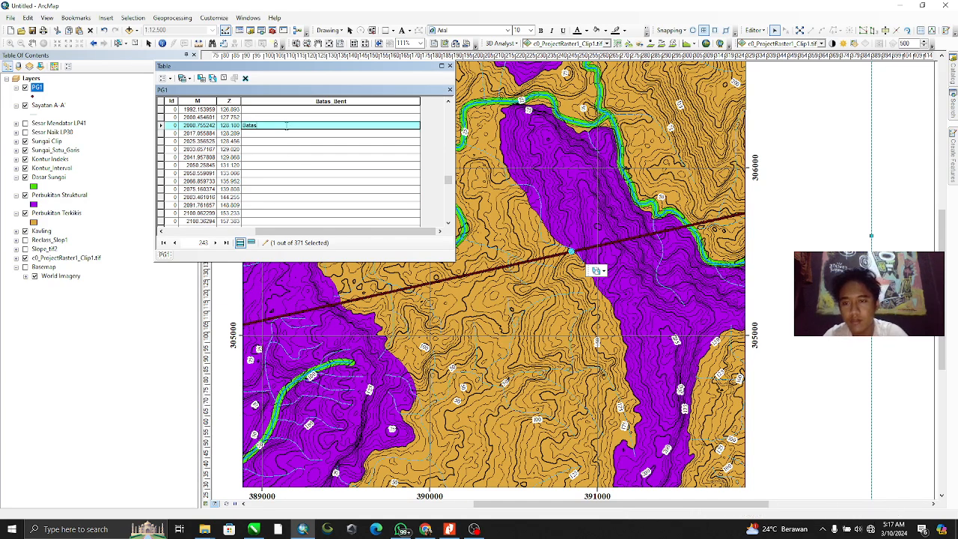
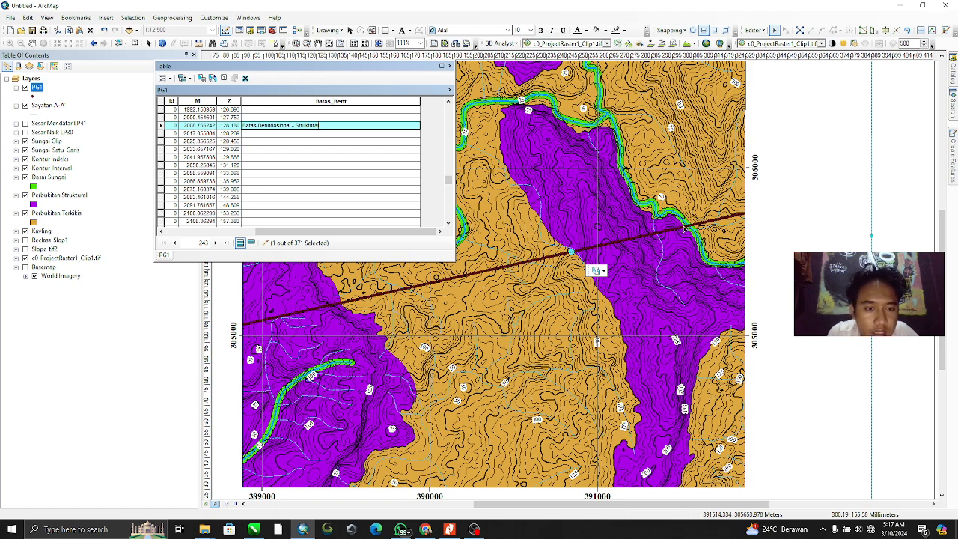
Select the profile point where the section meets the western edge of Dasar Sungai and set its Batas_Bent value to "Batas Struktural - Fluvial"
left_click(685, 228)
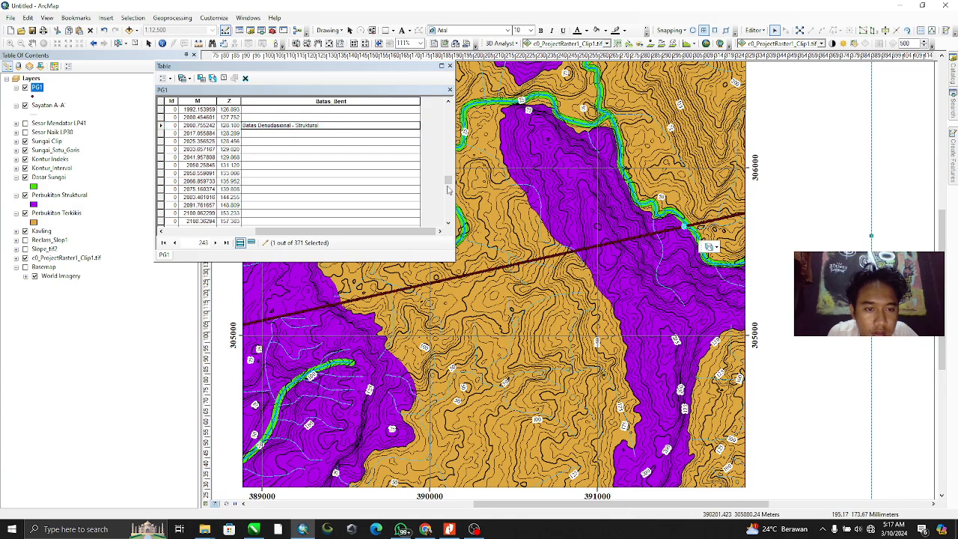
scroll(283, 187, "down", 20)
scroll(283, 187, "down", 7)
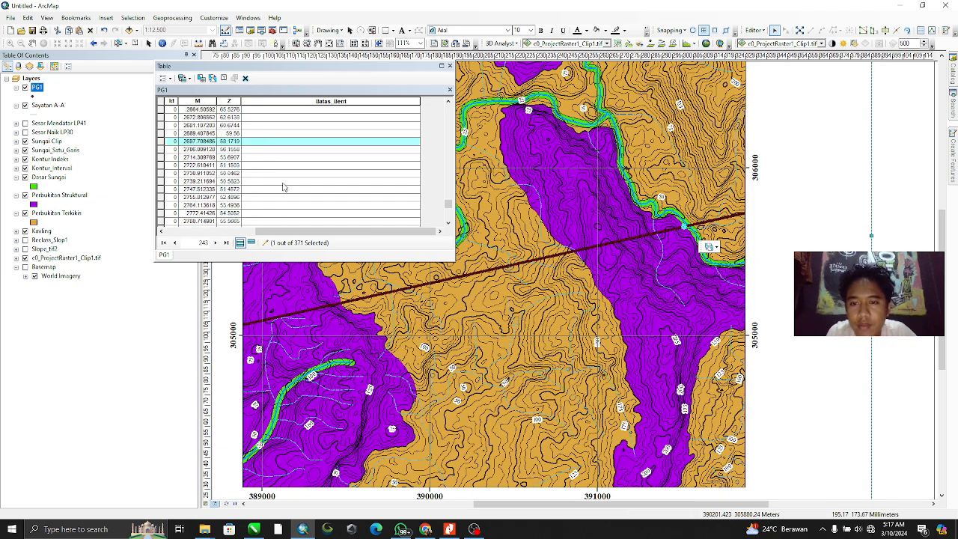
left_click(282, 141)
type("Batas Struktural - Fluvial")
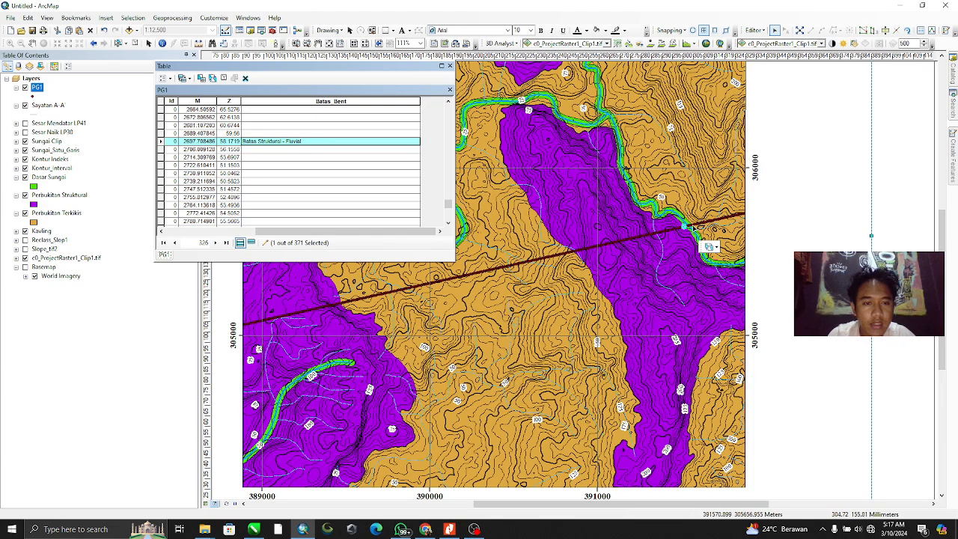
Select the profile point at the eastern edge of Dasar Sungai and set its Batas_Bent value to "Batas Fluvial - Denudasional"
left_click(691, 226)
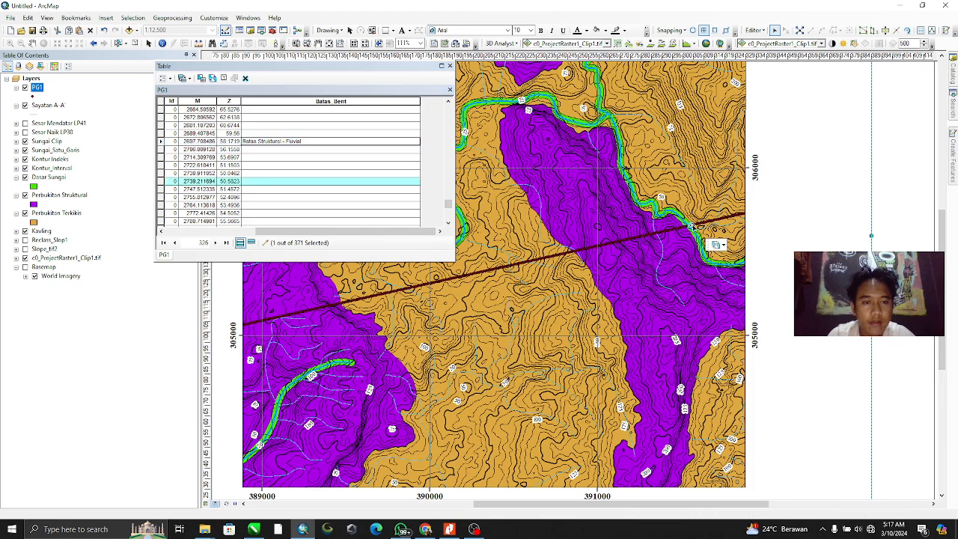
scroll(691, 225, "up", 1)
scroll(693, 226, "down", 3)
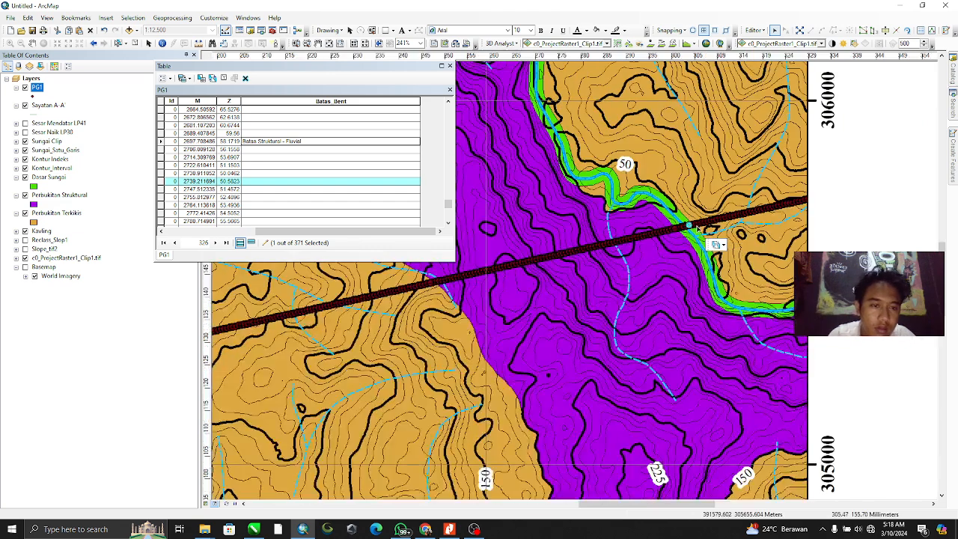
left_click(694, 227)
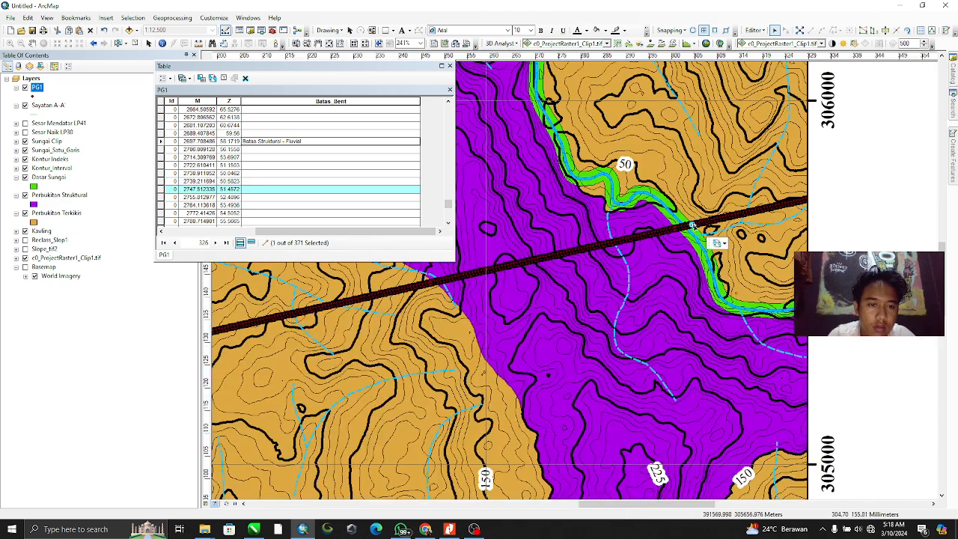
left_click(298, 190)
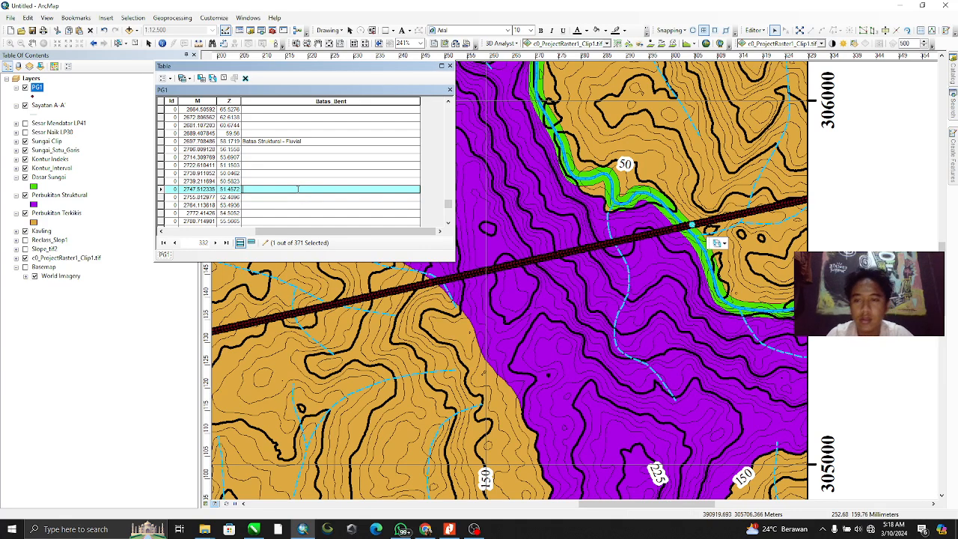
type("Batas Fluvial - Denudasional")
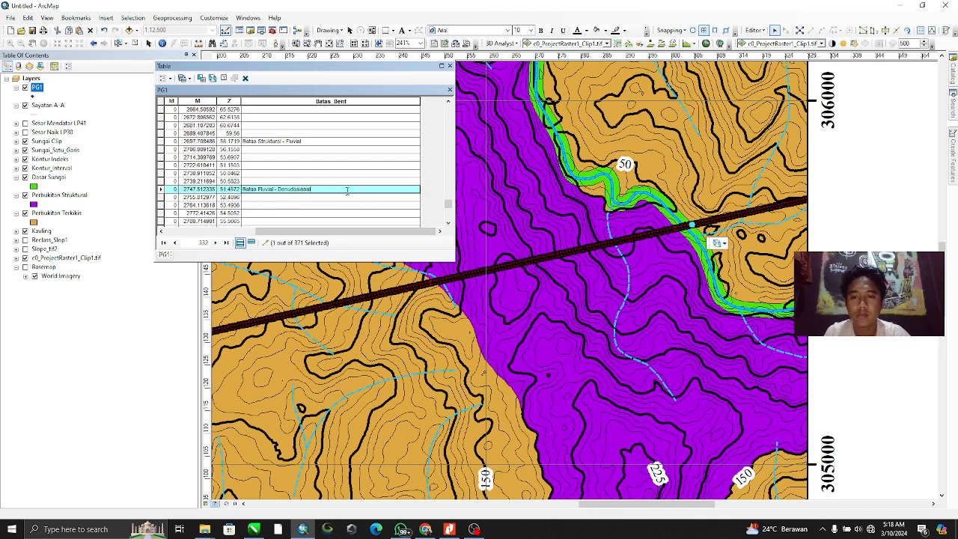
left_click(346, 198)
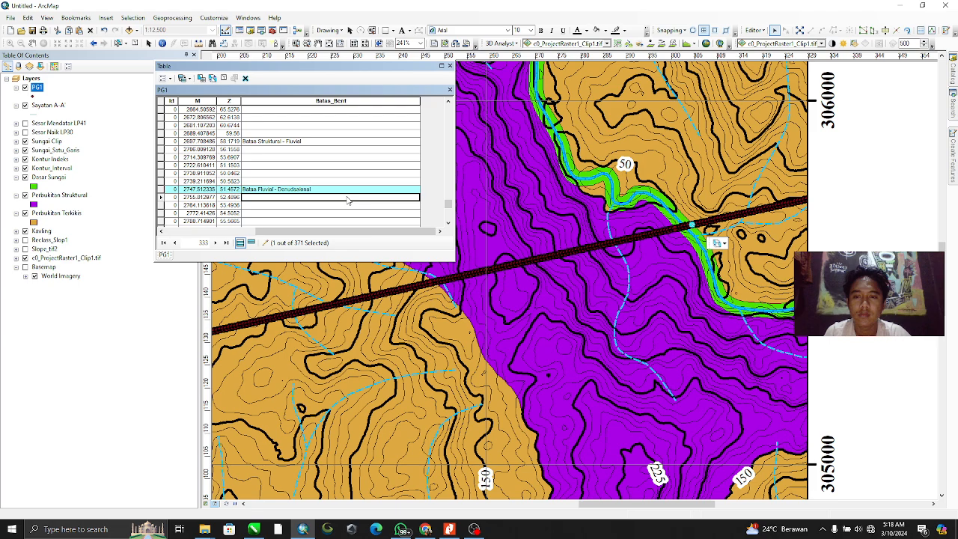
left_click(359, 192)
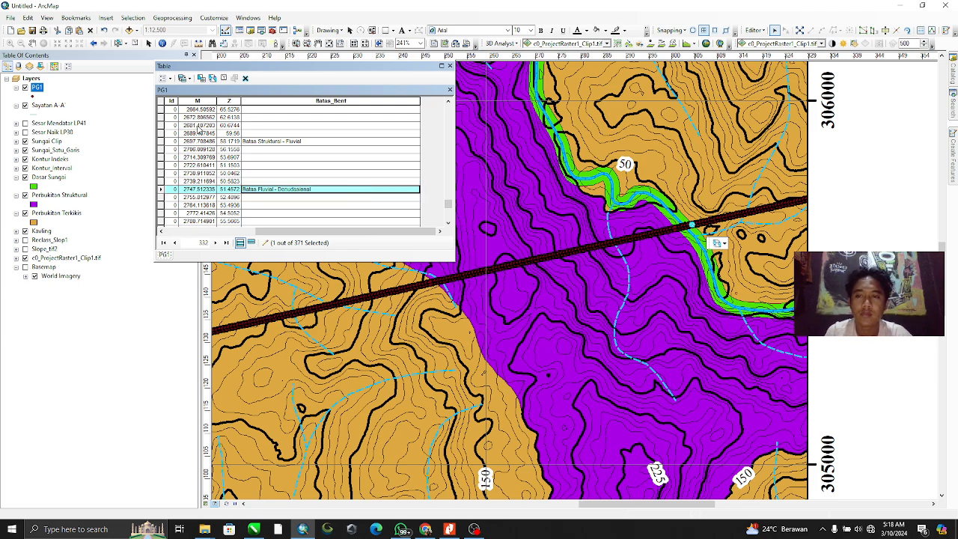
Stop the edit session on PG1 and save the attribute edits
right_click(43, 90)
mouse_move(133, 217)
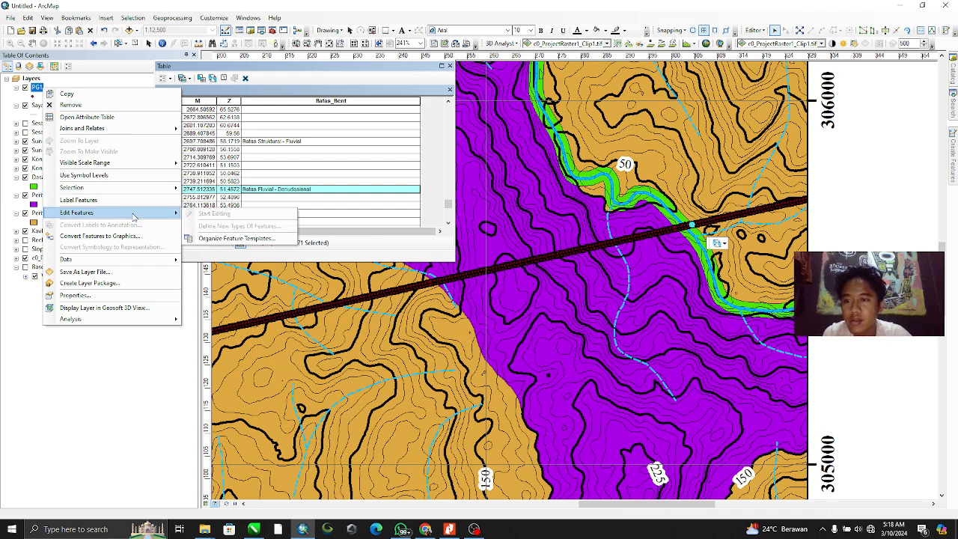
left_click(754, 30)
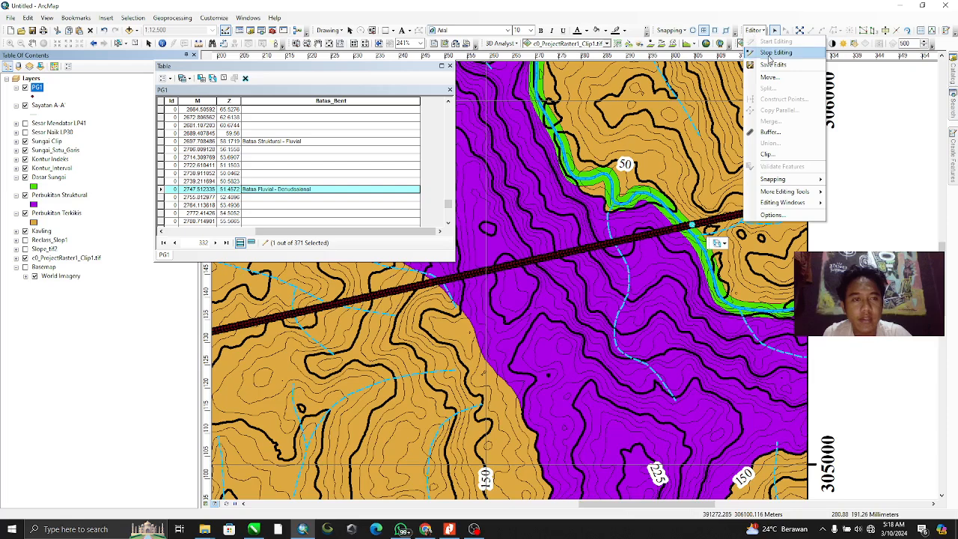
left_click(776, 52)
left_click(447, 292)
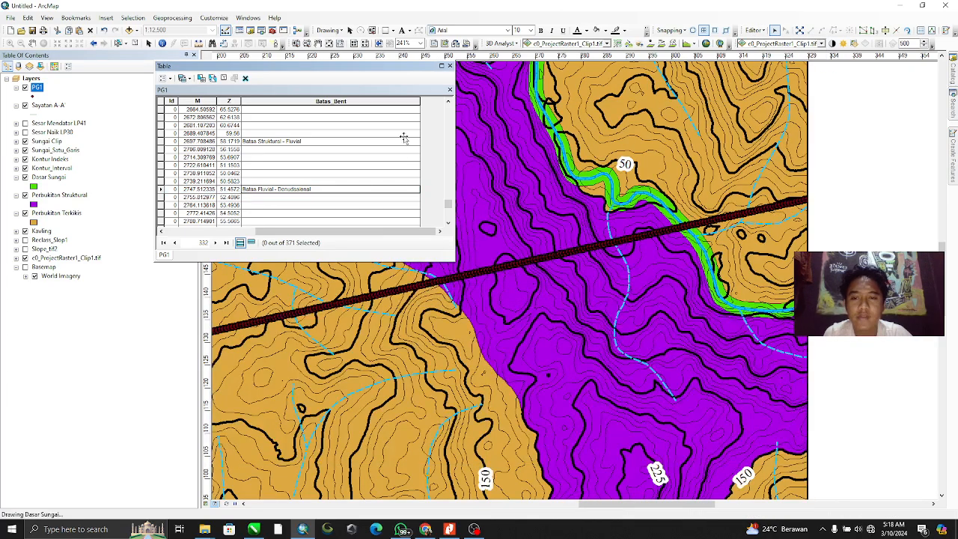
Open the attribute table of the PG1 point layer and start exporting all its records
scroll(372, 339, "up", 3)
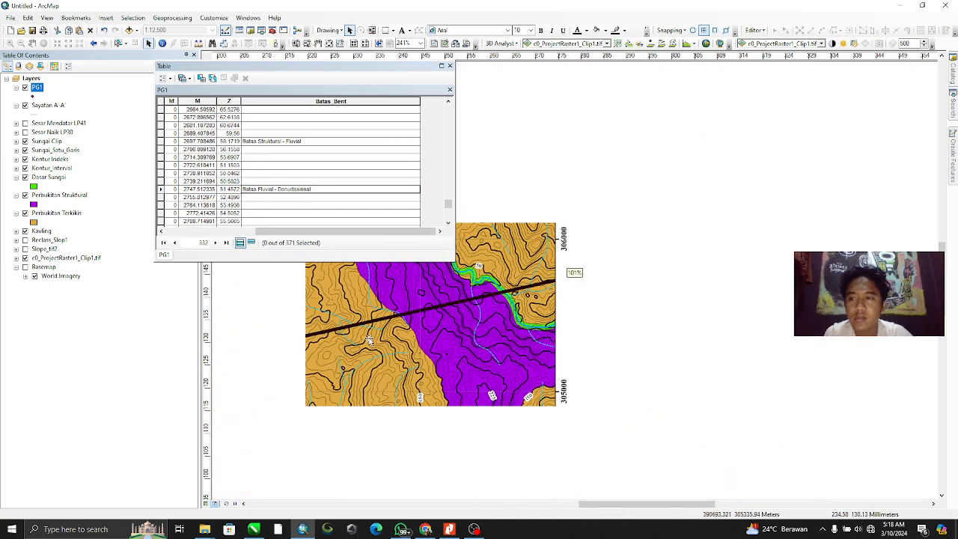
scroll(372, 338, "down", 5)
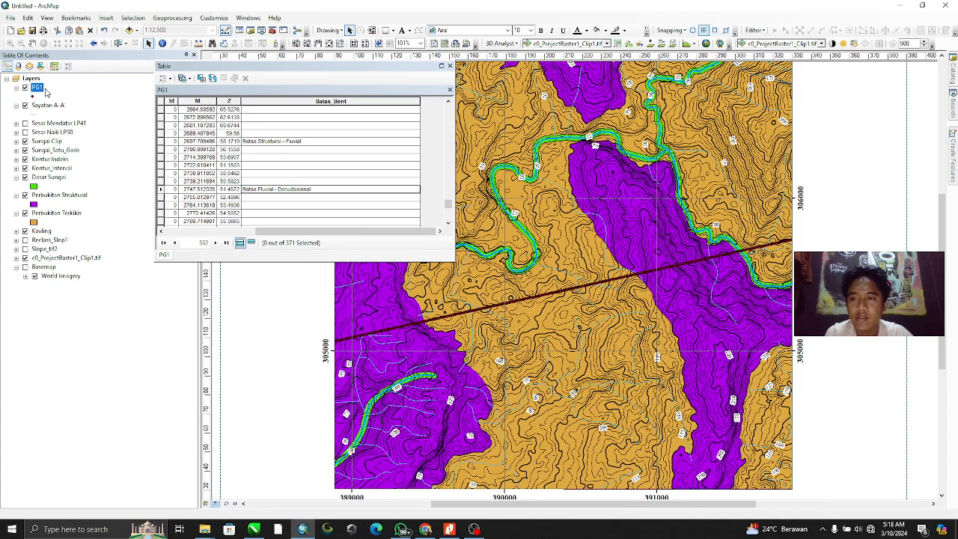
left_click(449, 66)
right_click(37, 89)
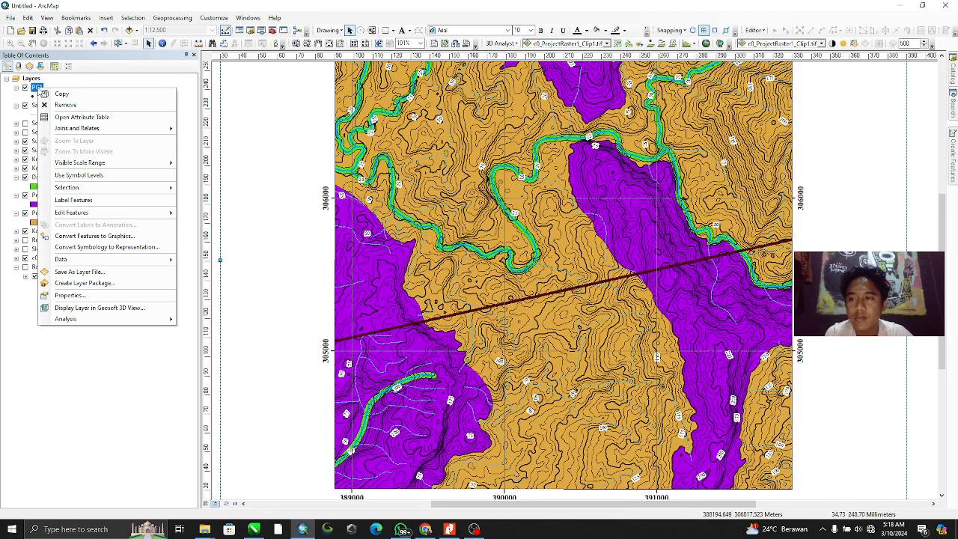
left_click(82, 117)
left_click(171, 78)
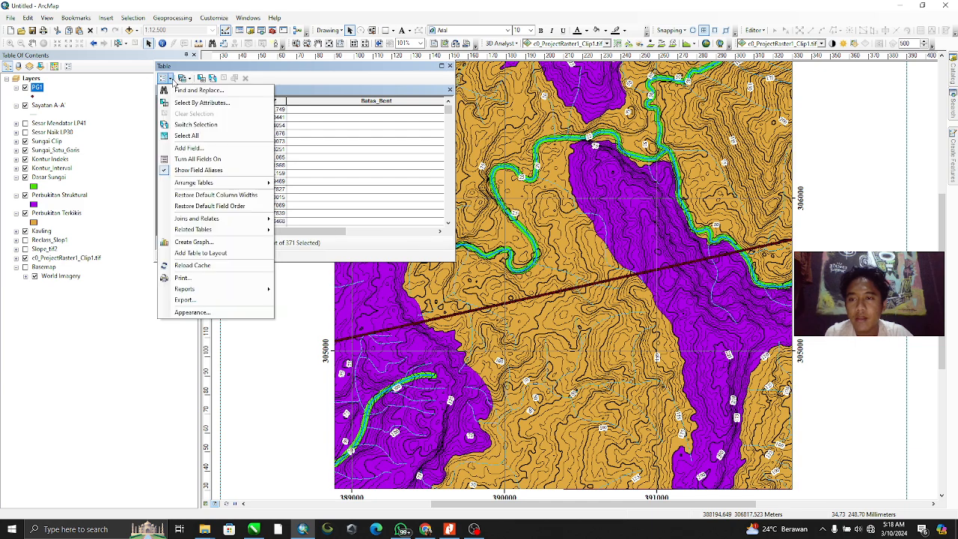
left_click(184, 299)
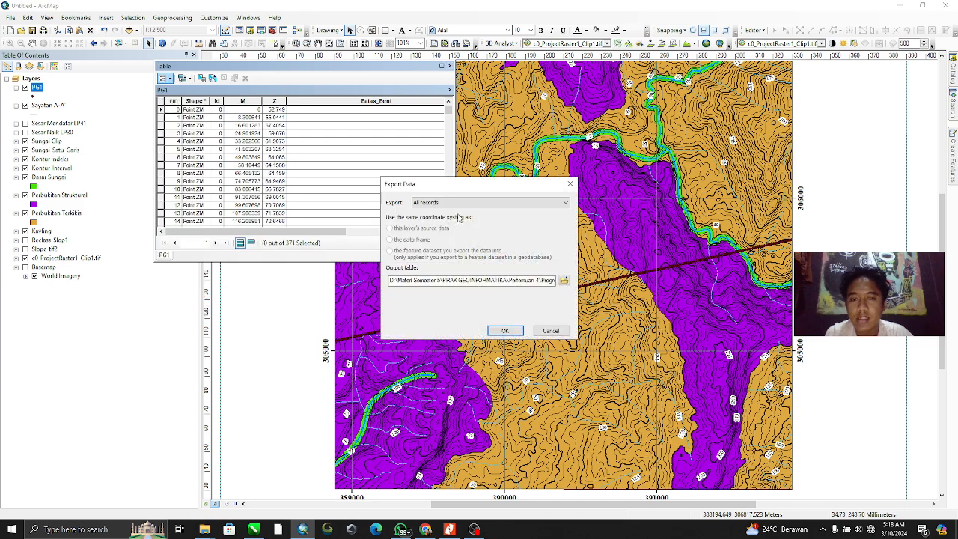
Set the export's output location to the Pertemuan 7 folder inside PRAK GEOINFORMATIKA
left_click(564, 281)
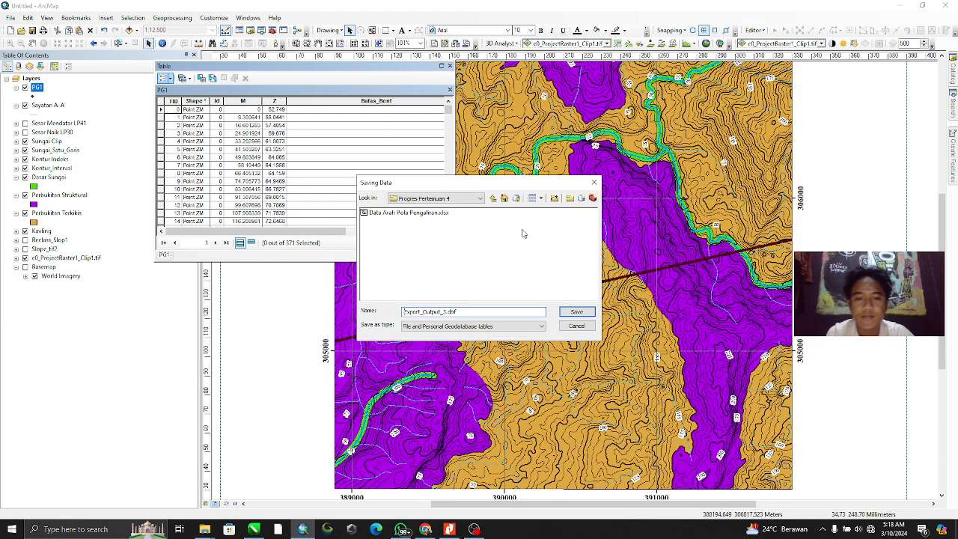
left_click(492, 198)
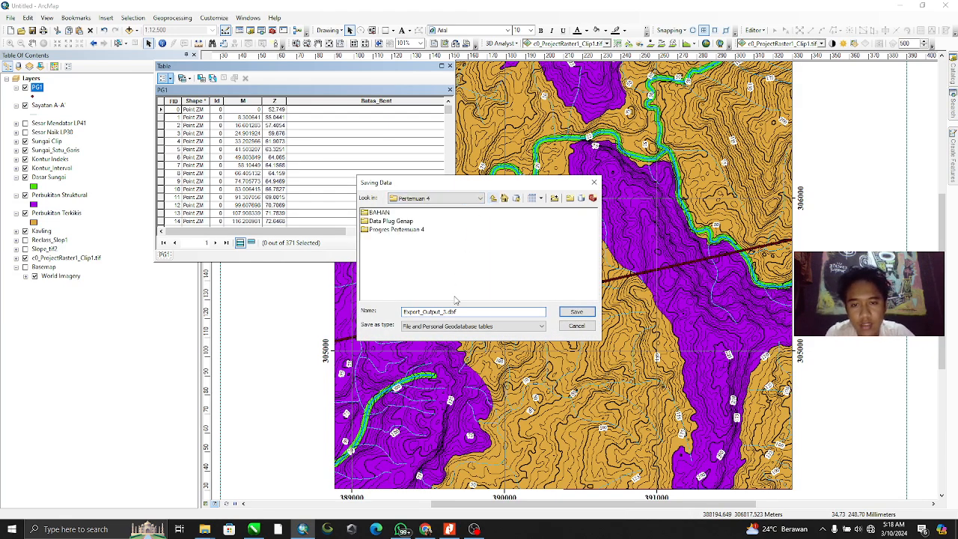
left_click(443, 200)
left_click(432, 249)
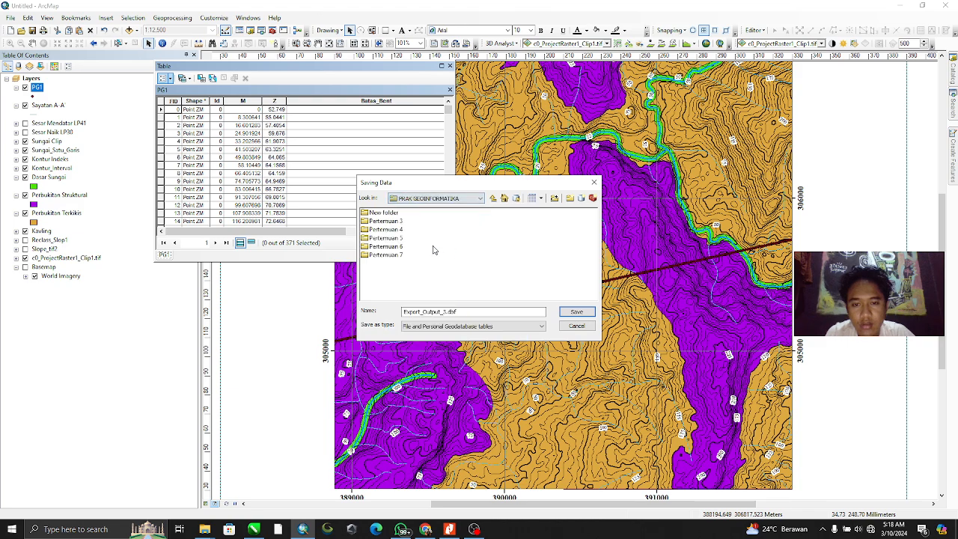
double_click(403, 256)
Export the table as a text file named Penampang, add it to the current map, and close the PG1 table
left_click(476, 312)
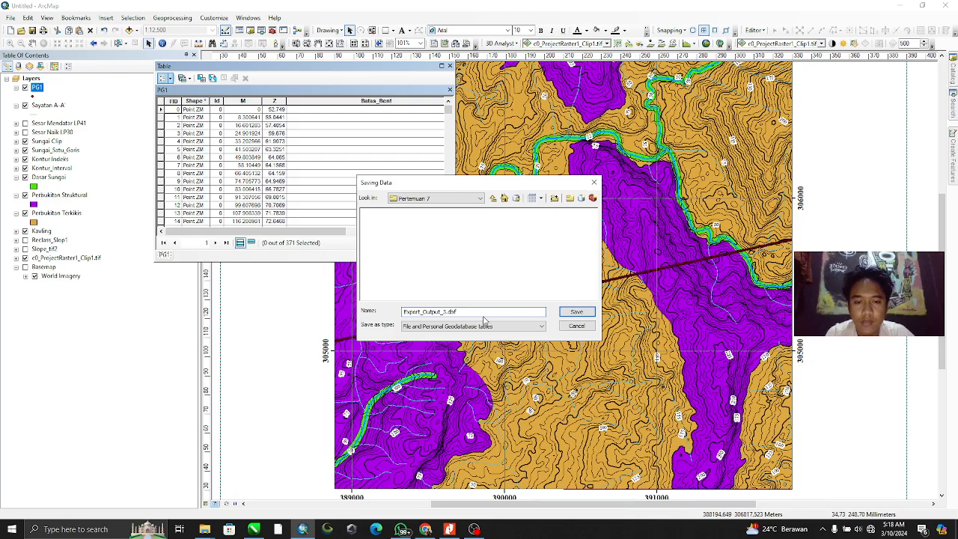
double_click(487, 312)
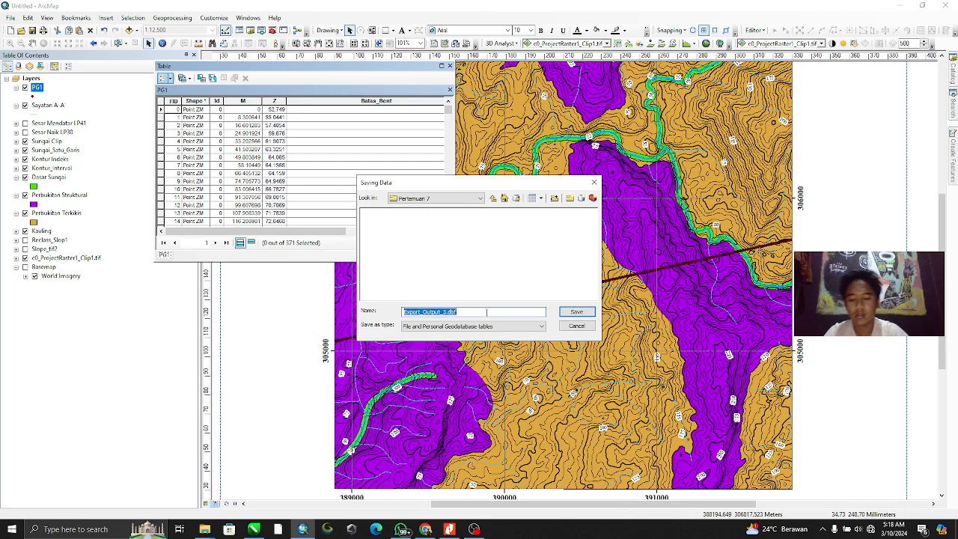
type("Per")
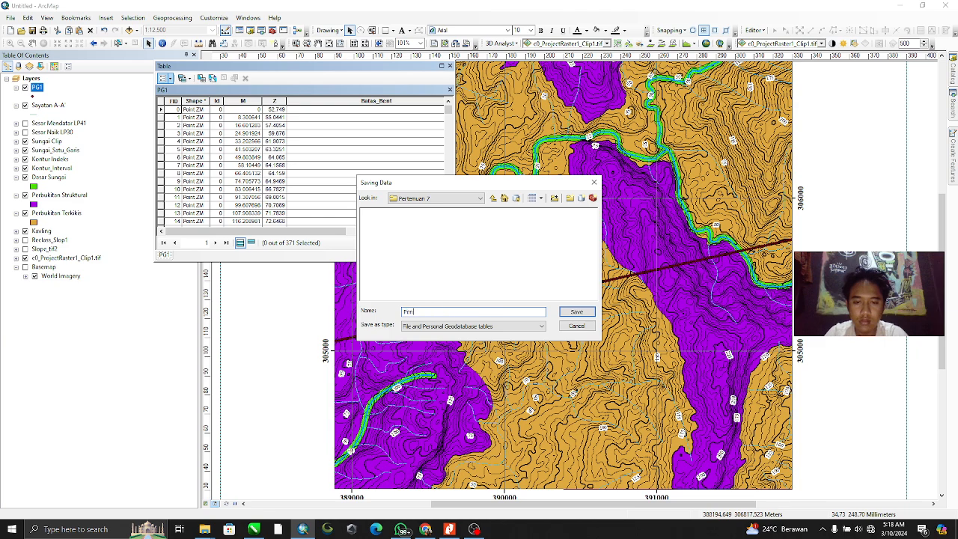
left_click(492, 327)
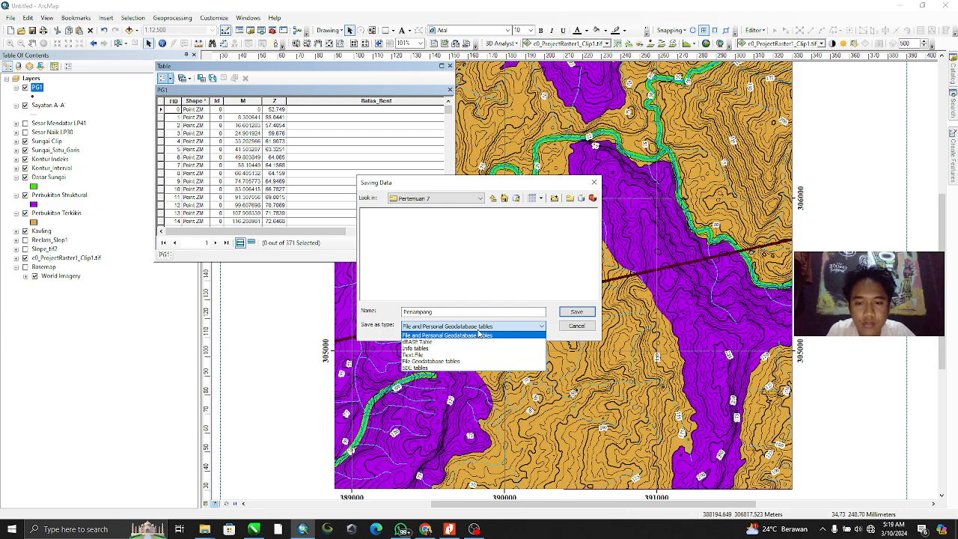
left_click(440, 357)
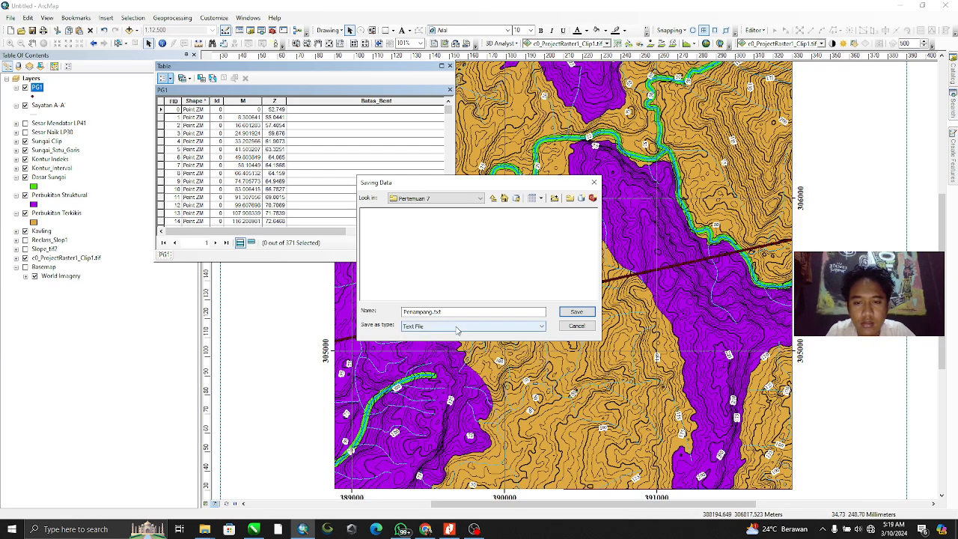
left_click(568, 314)
left_click(506, 330)
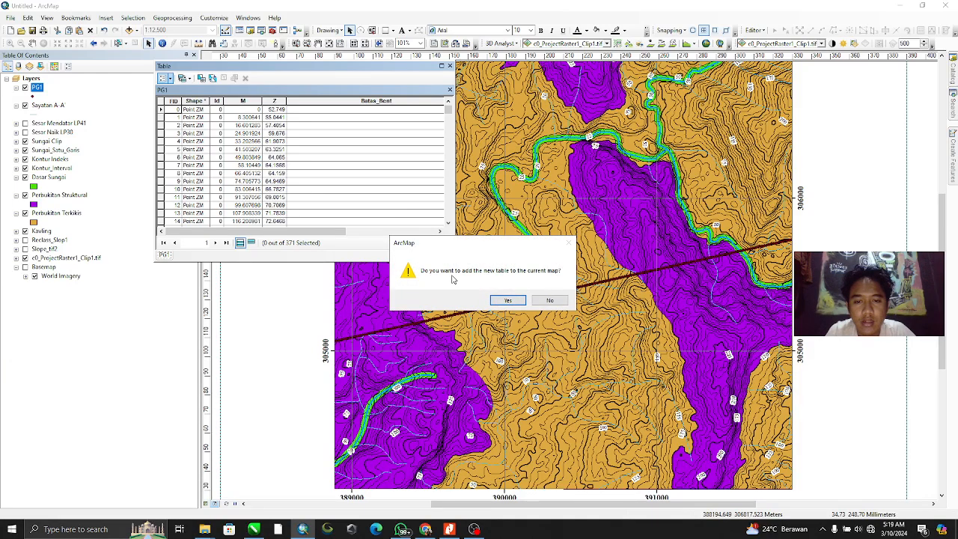
left_click(508, 300)
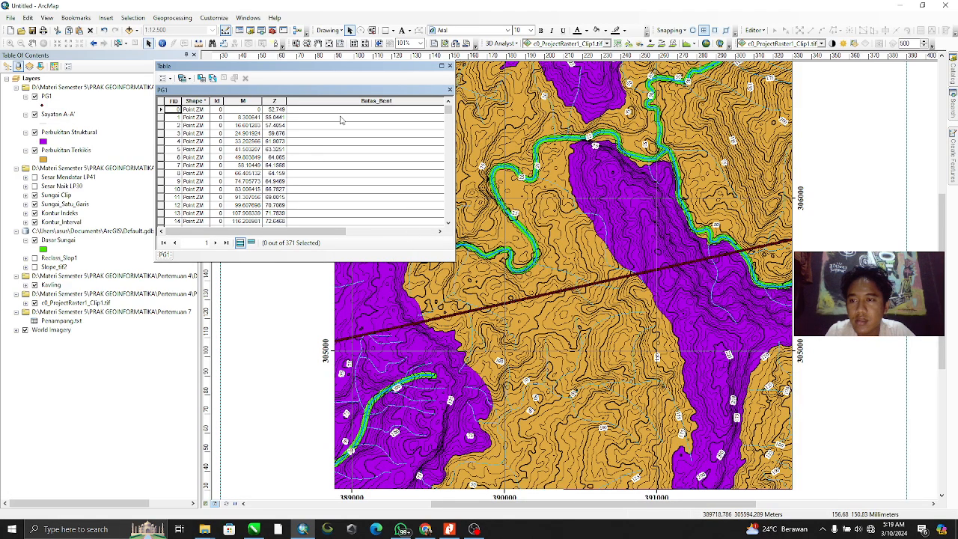
left_click(450, 66)
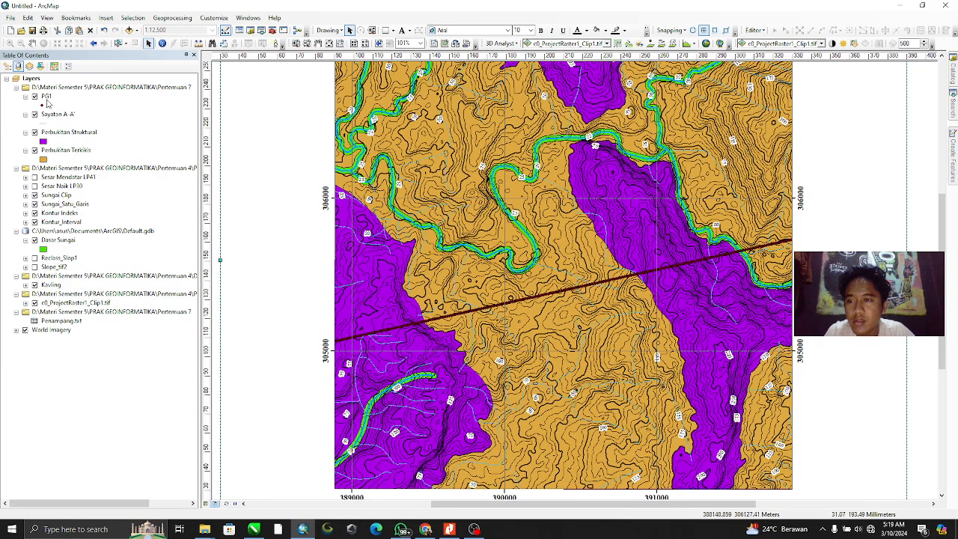
right_click(63, 321)
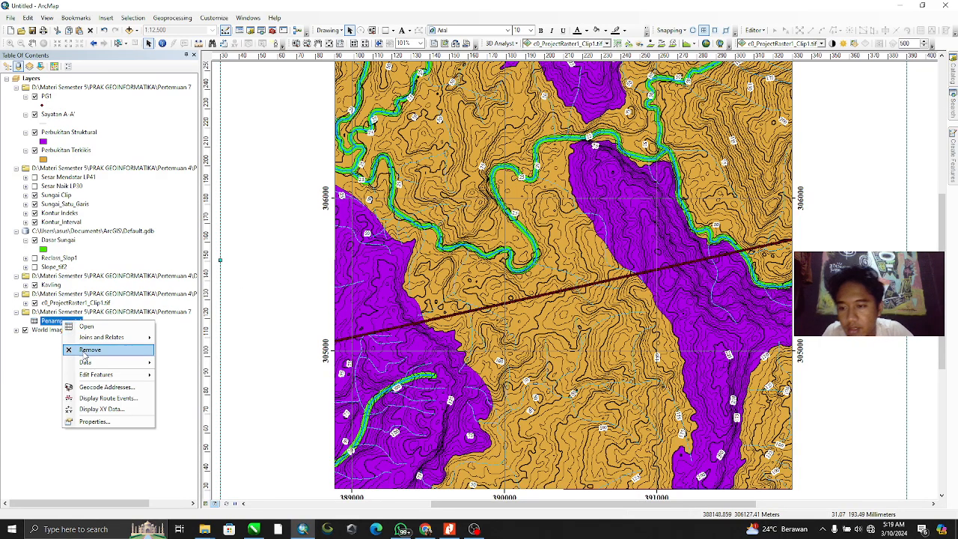
left_click(53, 363)
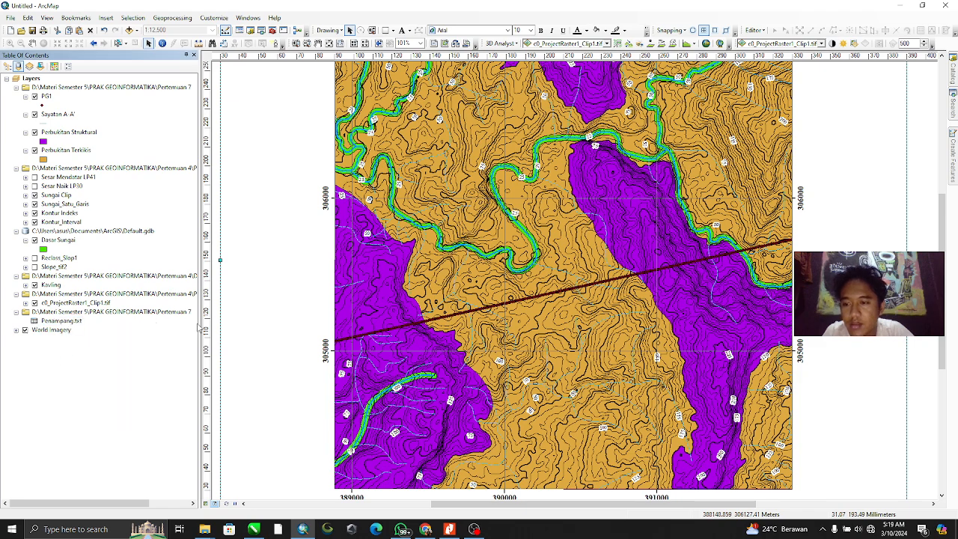
right_click(419, 234)
left_click(449, 238)
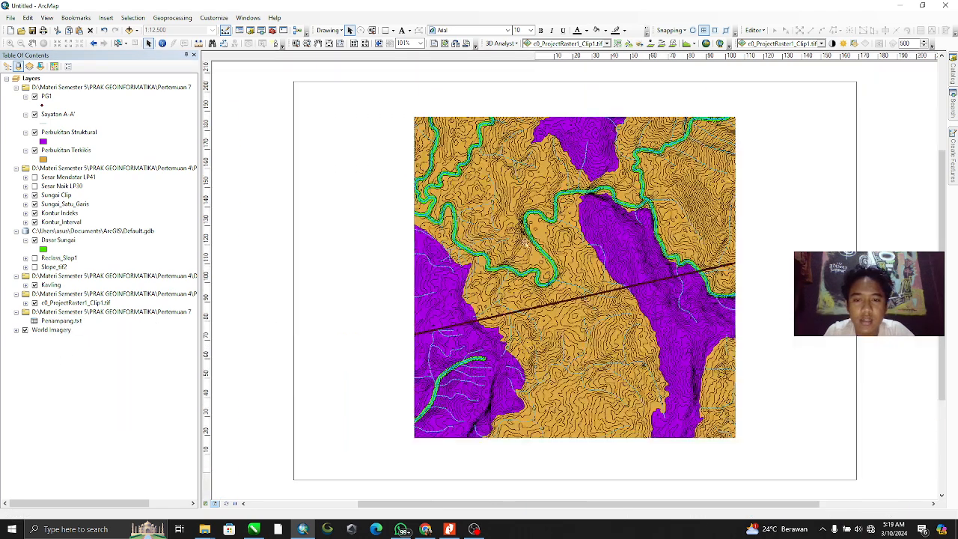
left_click_drag(300, 238, 419, 257)
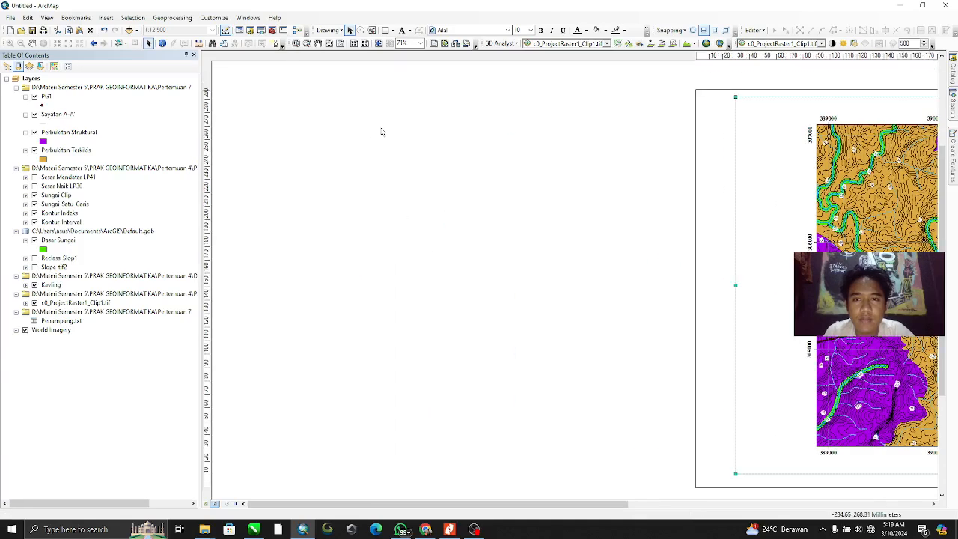
Insert a new data frame and place it in the blank area beside the layout page
left_click(105, 17)
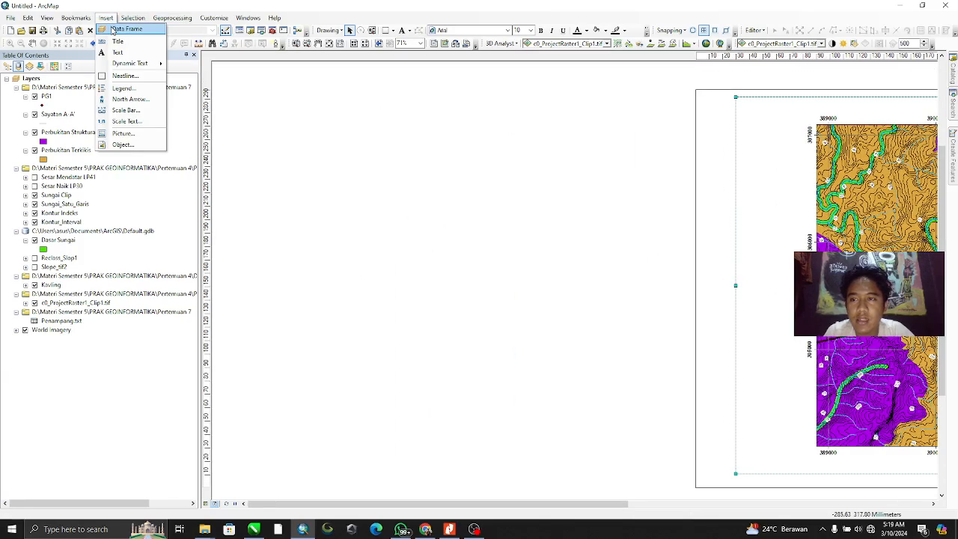
left_click(113, 29)
left_click_drag(574, 269, 368, 220)
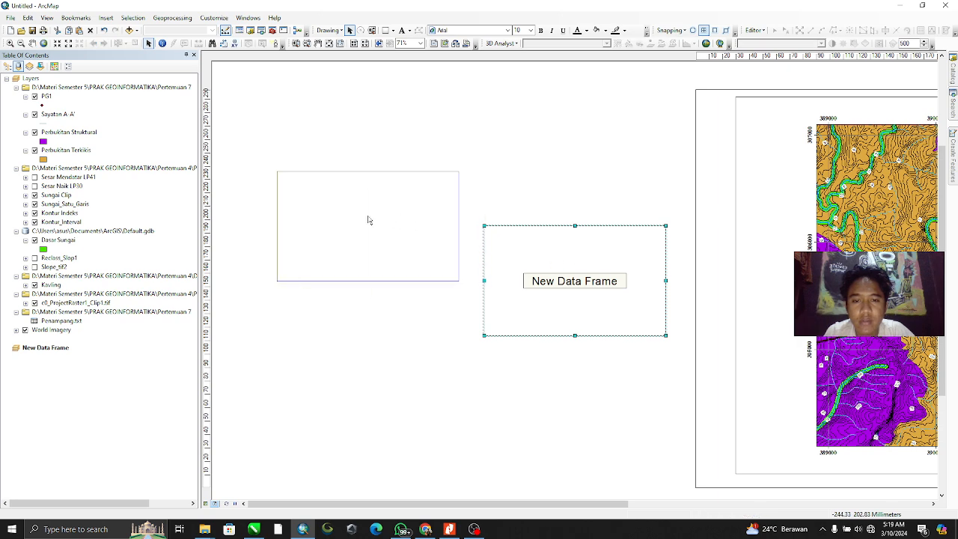
Add the Penampang.txt table from the Pertemuan 7 folder to the new data frame
right_click(51, 349)
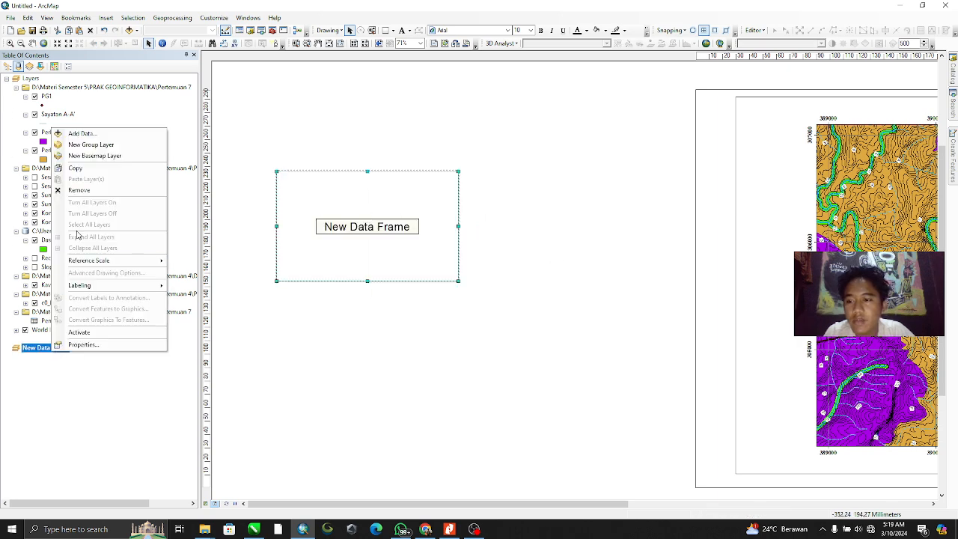
left_click(96, 136)
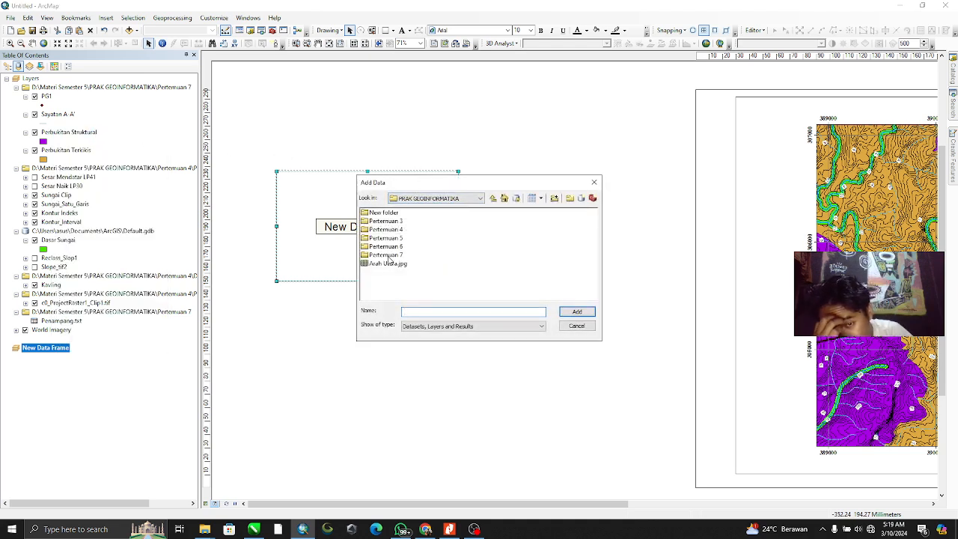
double_click(387, 255)
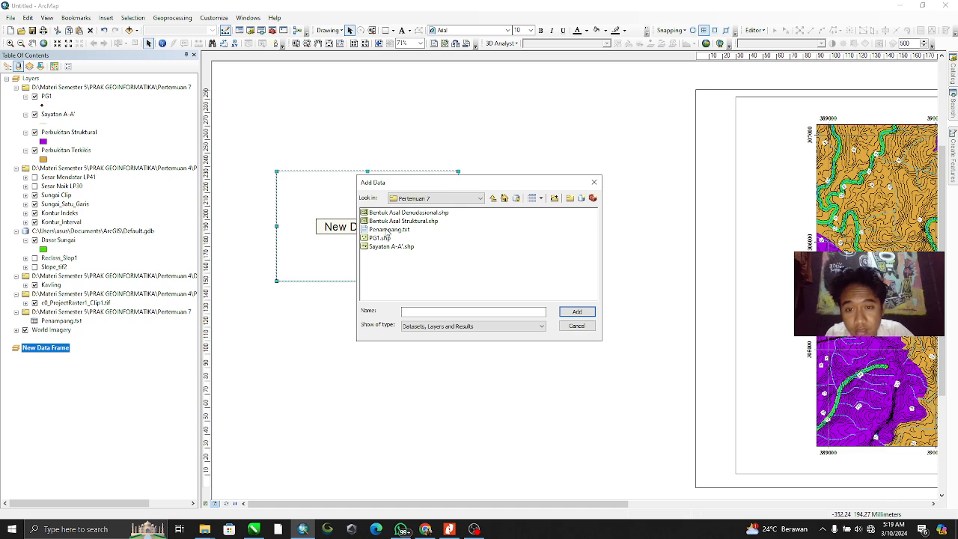
left_click(387, 230)
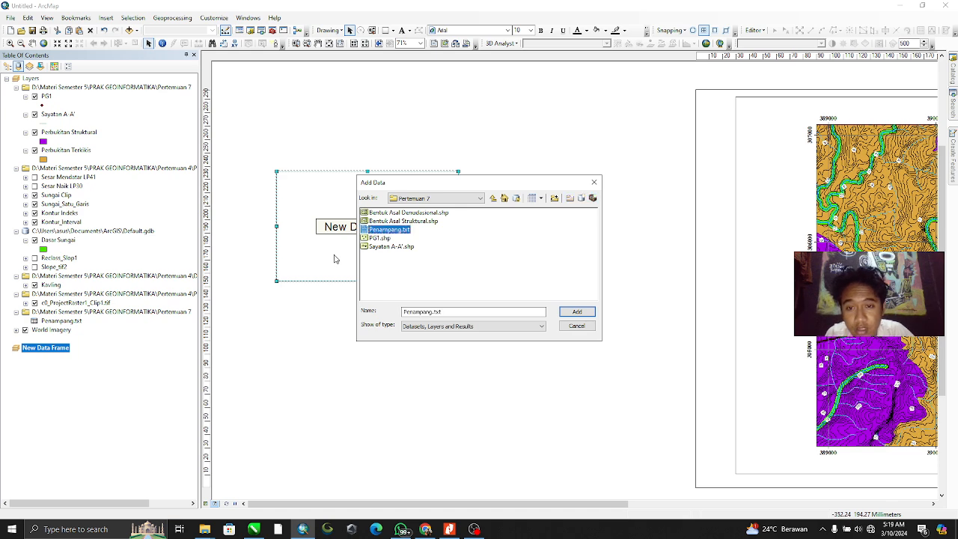
left_click(577, 312)
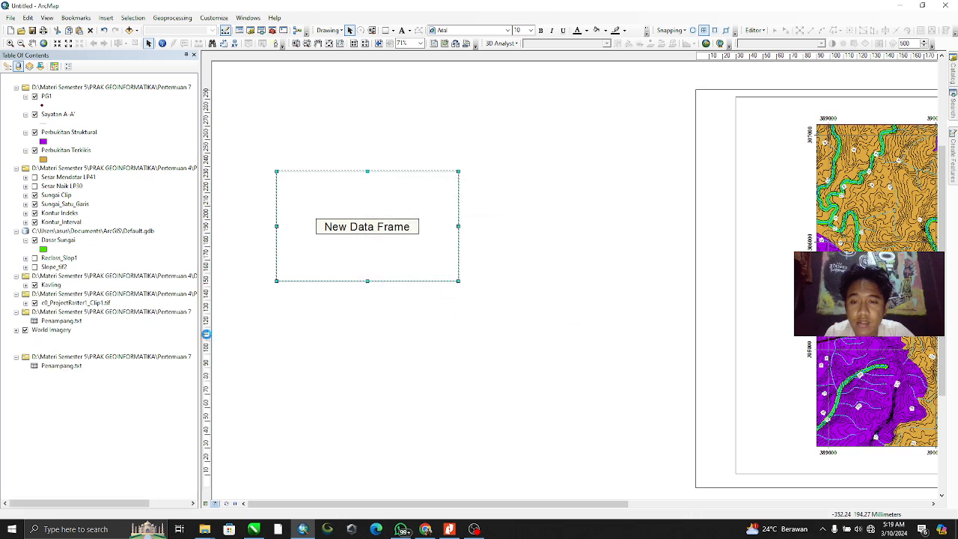
Start displaying the new frame's Penampang.txt as XY data, with M as the X field and Z as the Y field
right_click(69, 369)
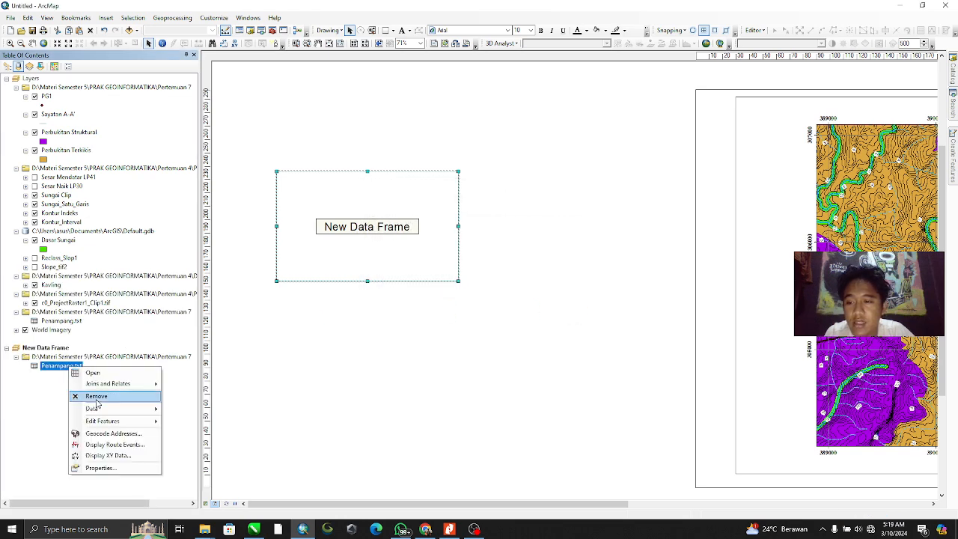
left_click(107, 458)
left_click(457, 203)
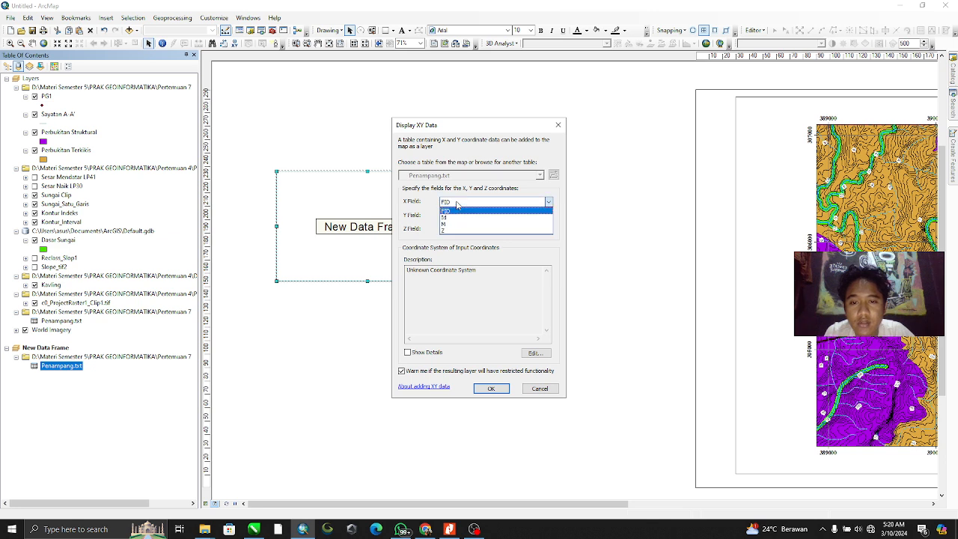
left_click(457, 224)
left_click(463, 218)
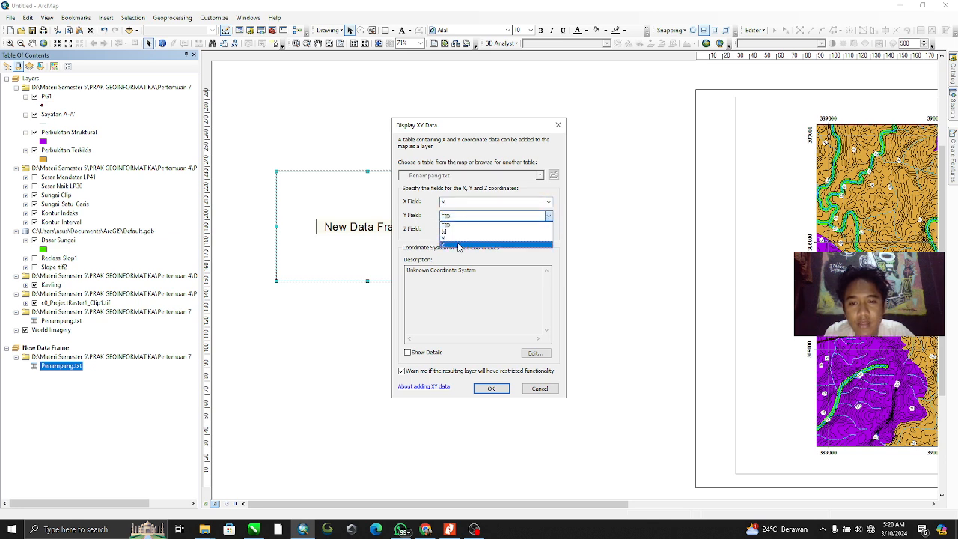
left_click(459, 244)
Assign the projected coordinate system WGS 1984 UTM Zone 47N to the XY data and create the point event layer
left_click(535, 352)
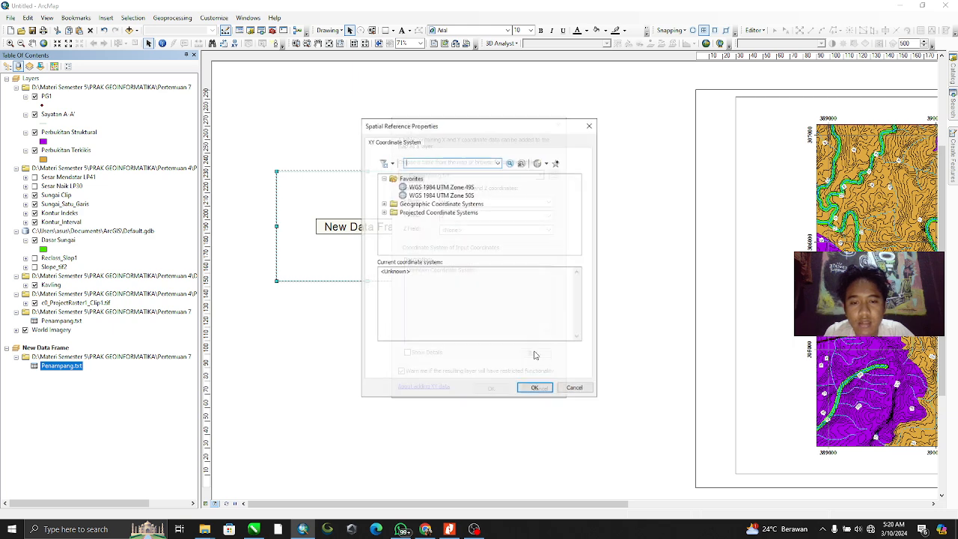
double_click(430, 213)
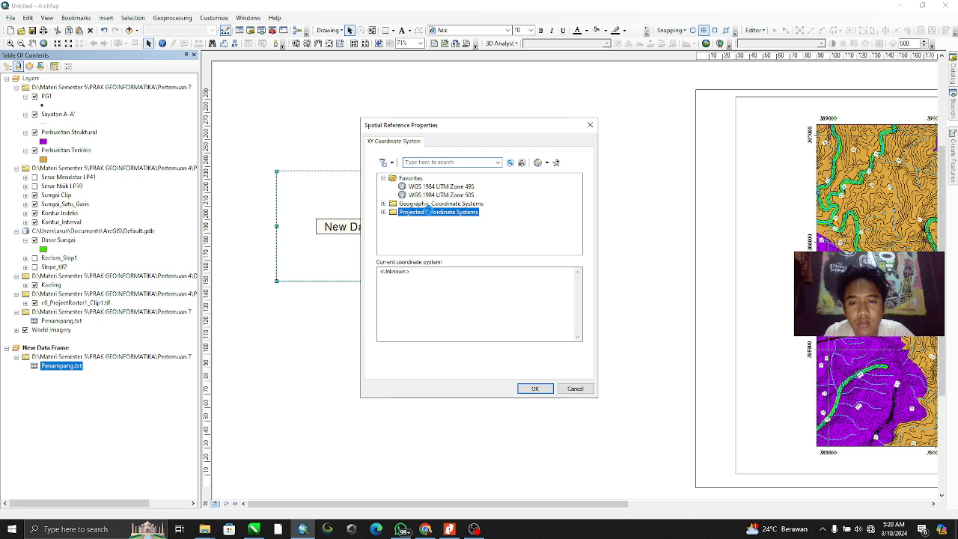
scroll(423, 232, "down", 3)
double_click(416, 229)
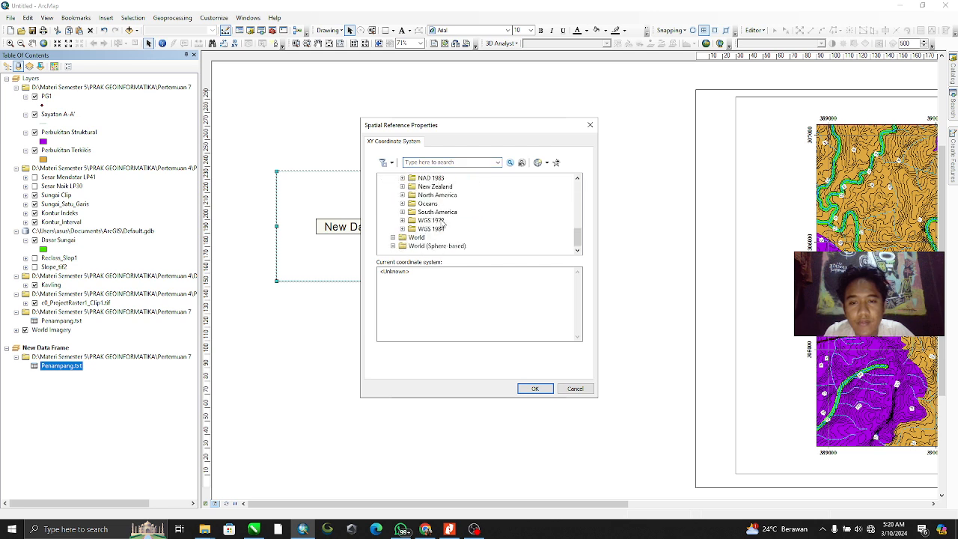
double_click(438, 228)
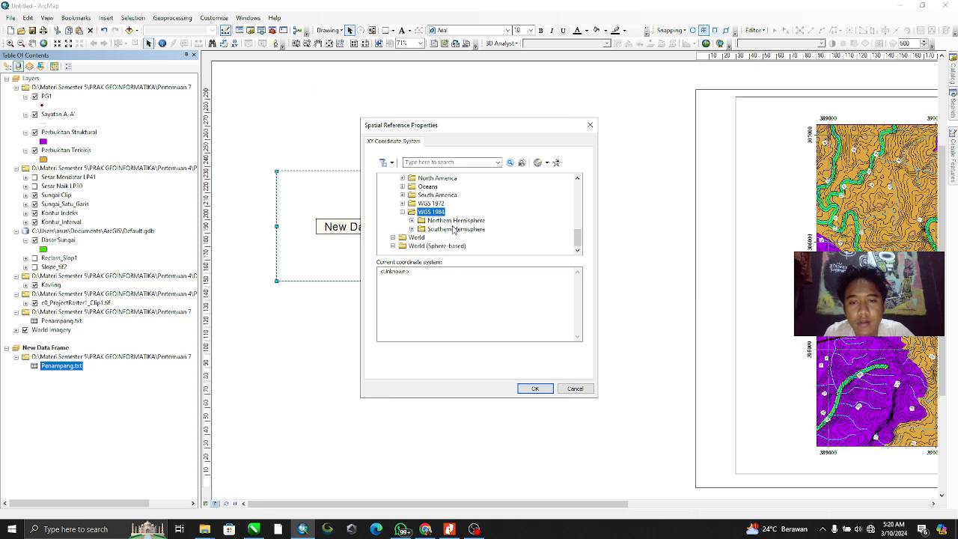
double_click(454, 221)
scroll(464, 229, "down", 3)
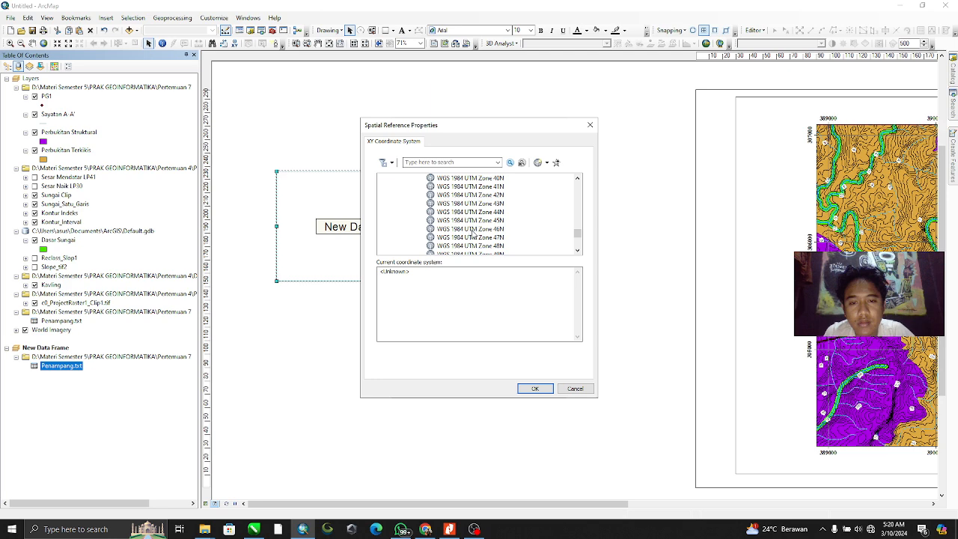
left_click(476, 237)
left_click(536, 388)
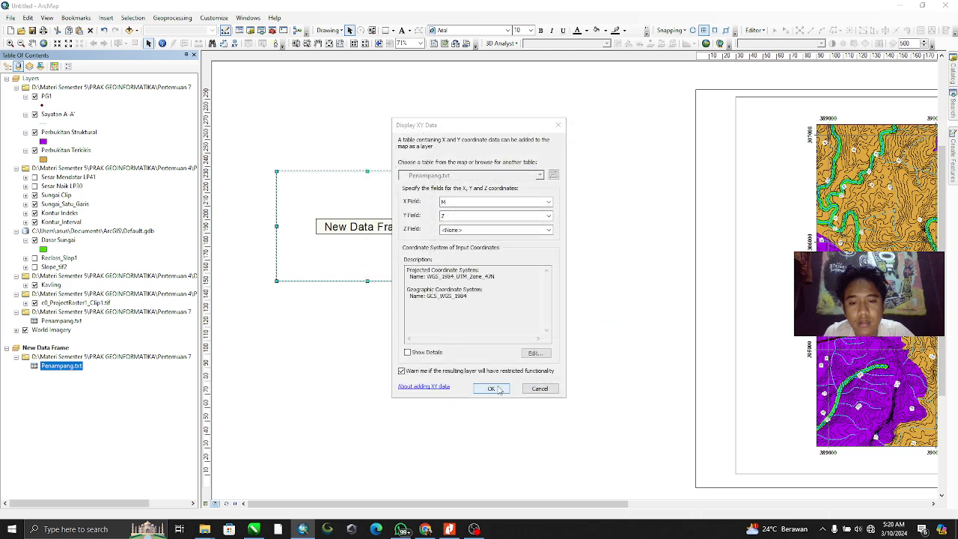
left_click(498, 390)
left_click(504, 318)
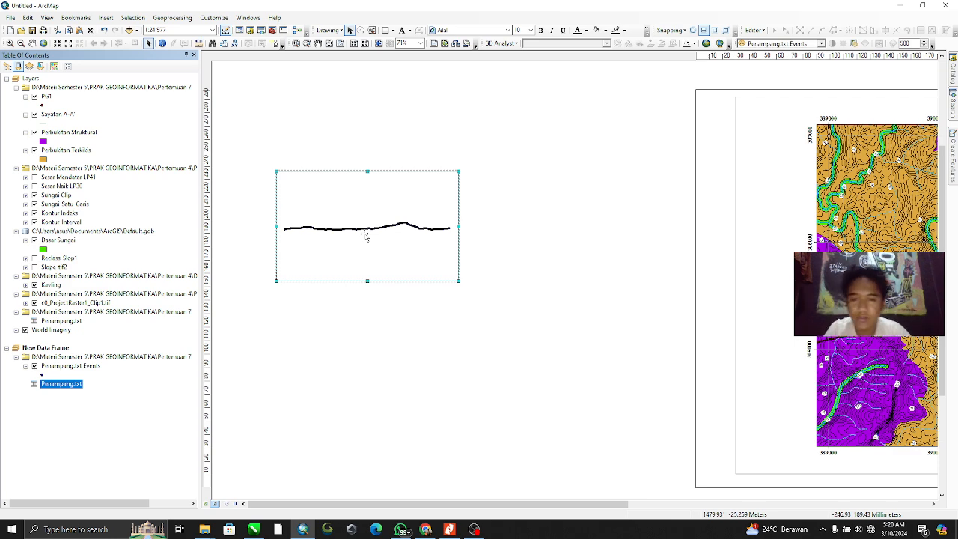
Set the new data frame's map scale to 1:12,500
left_click(185, 30)
left_click(179, 29)
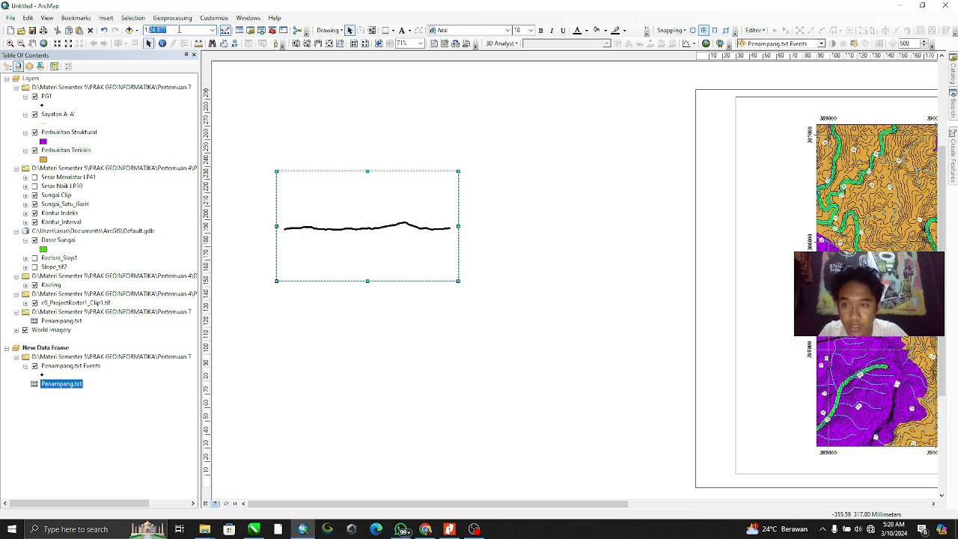
type("1:1")
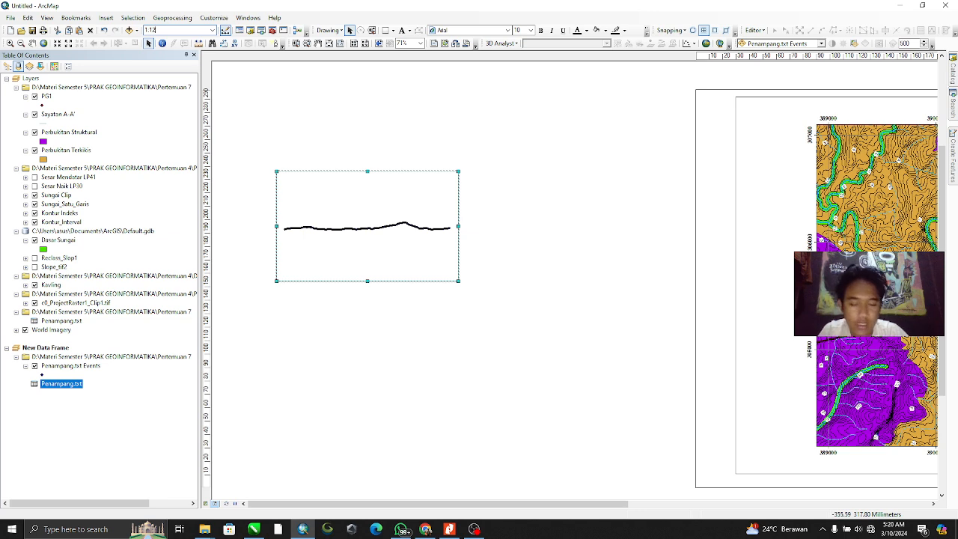
type("2.500")
key("Return")
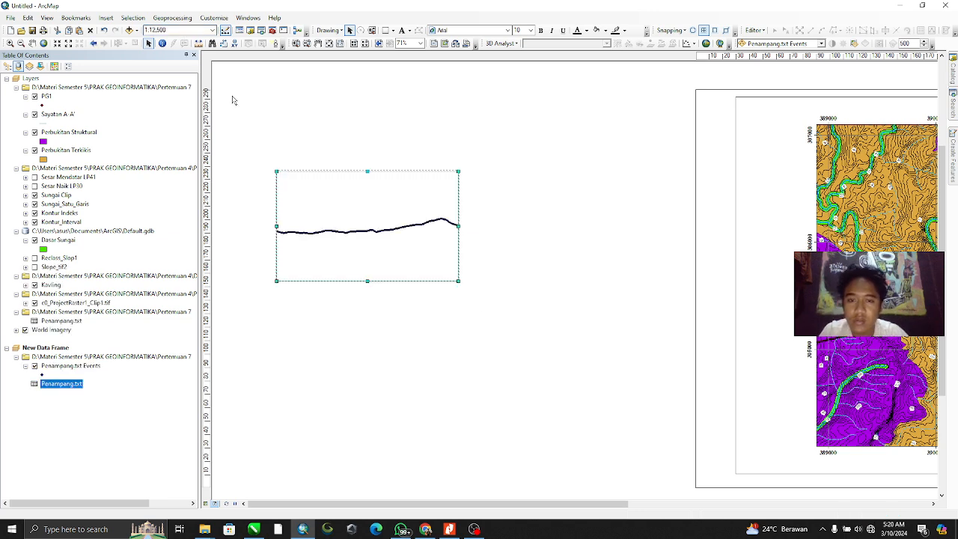
Widen the new data frame on both sides so it closely fits the whole cross-section profile
left_click_drag(459, 226, 585, 226)
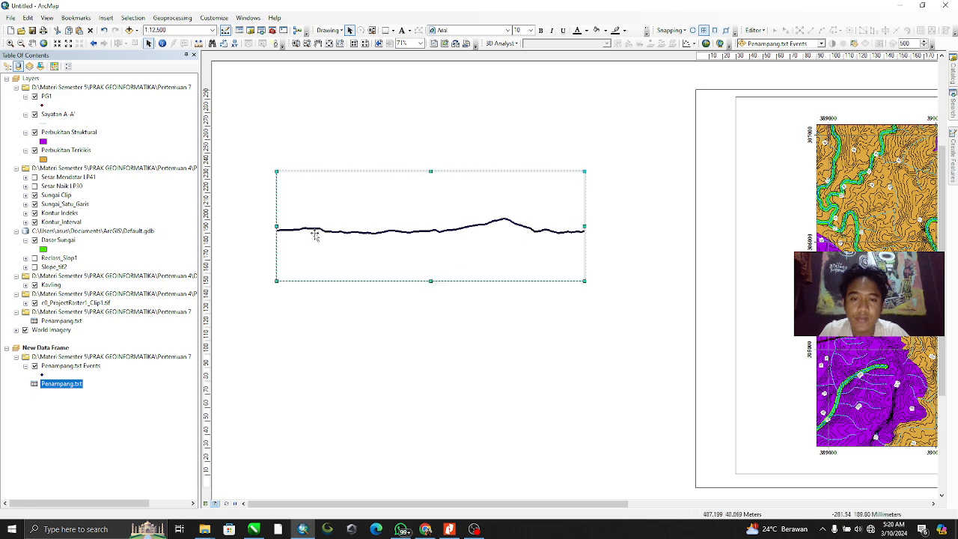
left_click_drag(277, 226, 222, 226)
left_click_drag(584, 226, 569, 226)
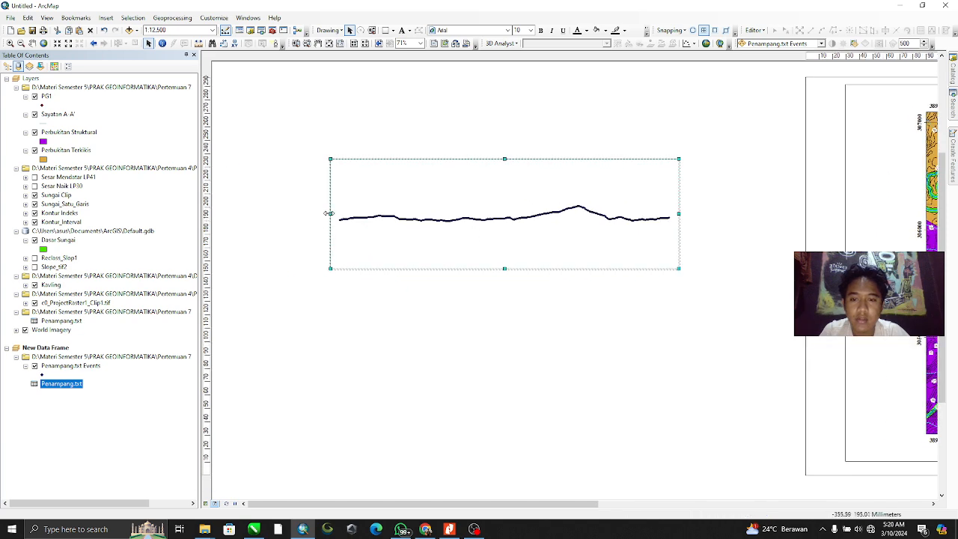
left_click_drag(331, 214, 337, 214)
left_click_drag(679, 213, 676, 214)
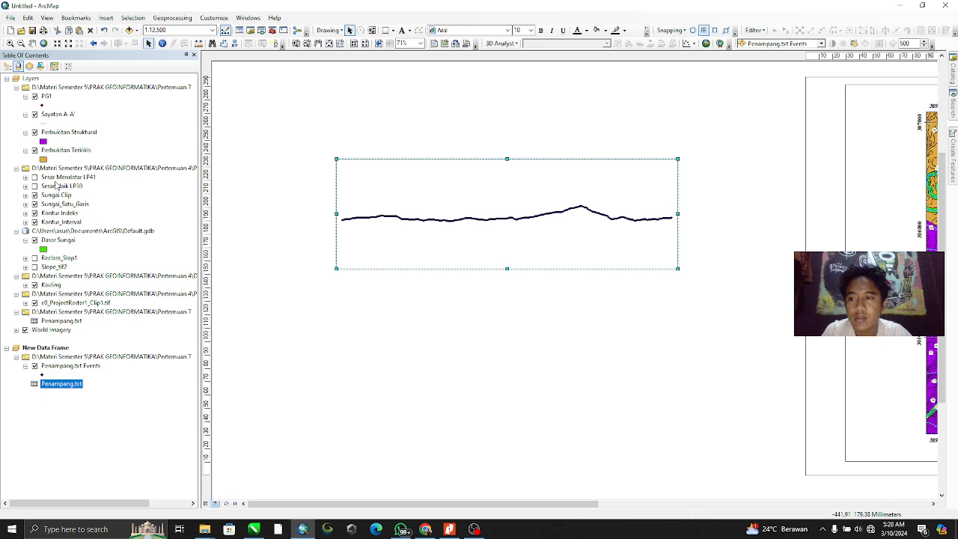
List the layers by drawing order, select the new data frame and search the tools for "point to line"
left_click(6, 66)
left_click(43, 297)
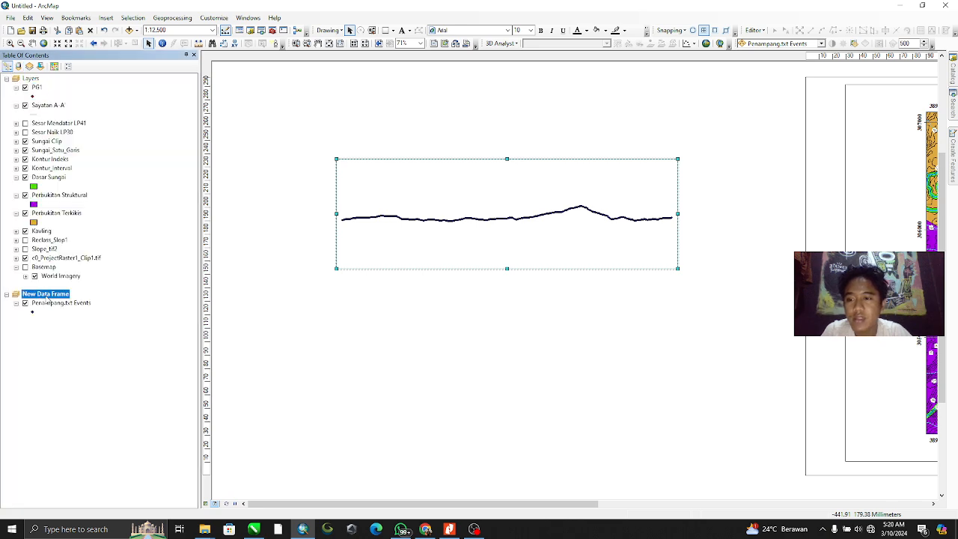
left_click(953, 102)
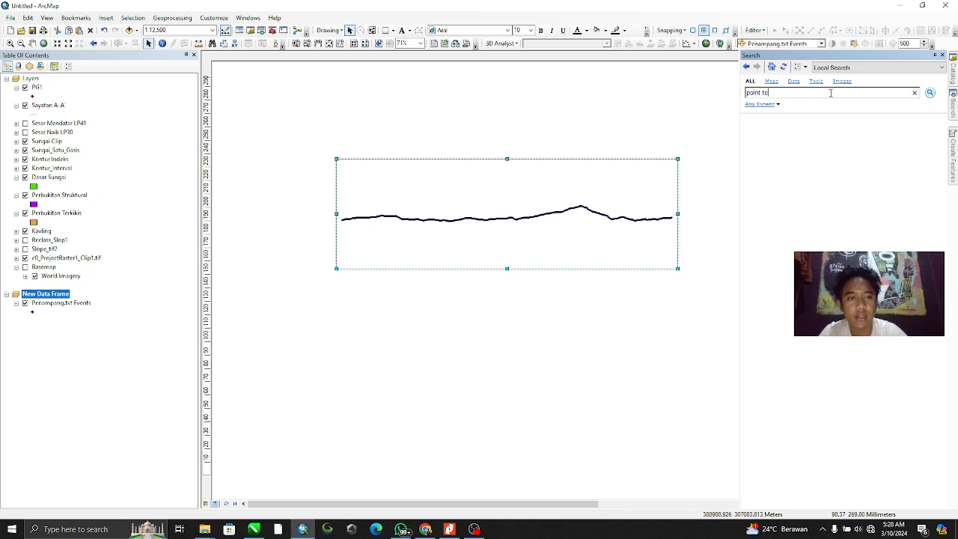
key("Return")
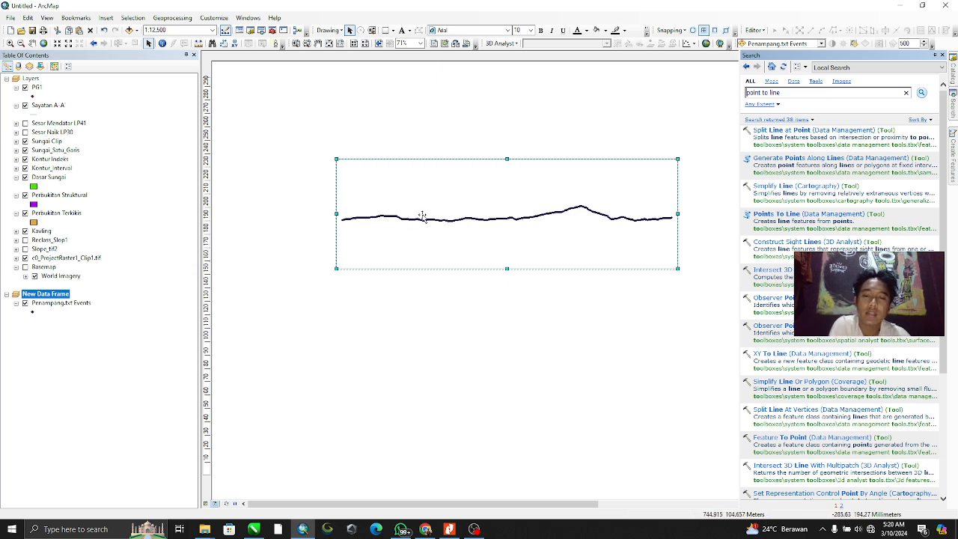
Run Points To Line on Penampang.txt Events with the default output Penampang_PointsToLine in Default.gdb
scroll(421, 215, "up", 4)
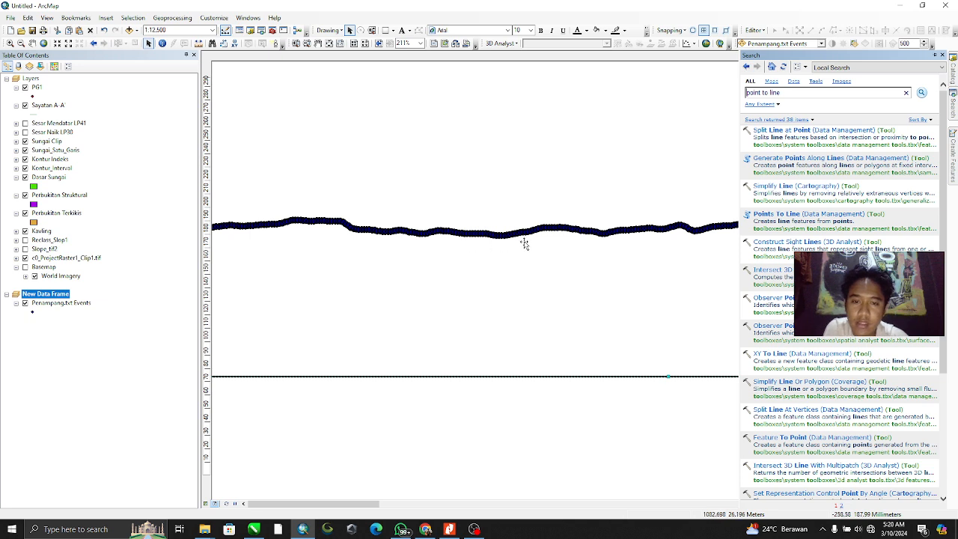
scroll(524, 241, "down", 4)
left_click(551, 229)
scroll(552, 229, "up", 1)
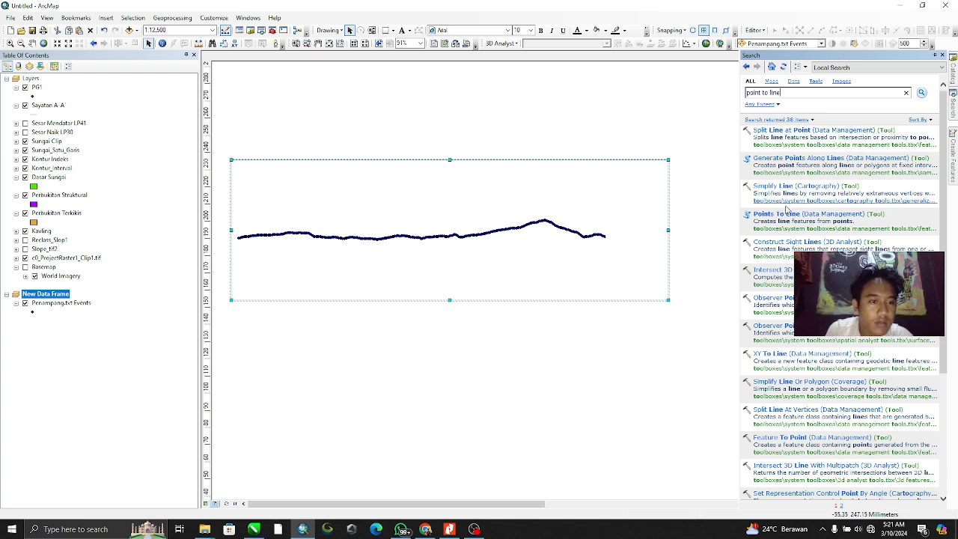
left_click(785, 215)
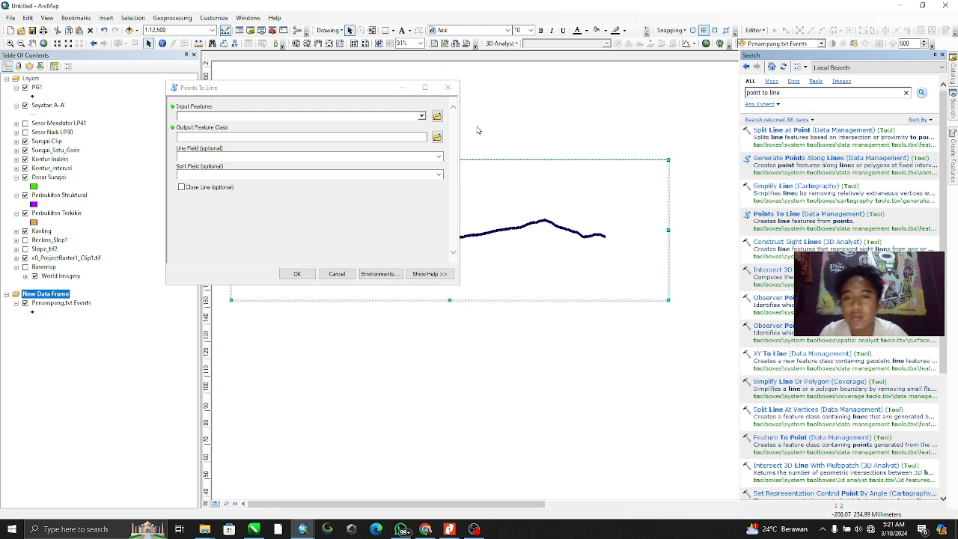
left_click(422, 115)
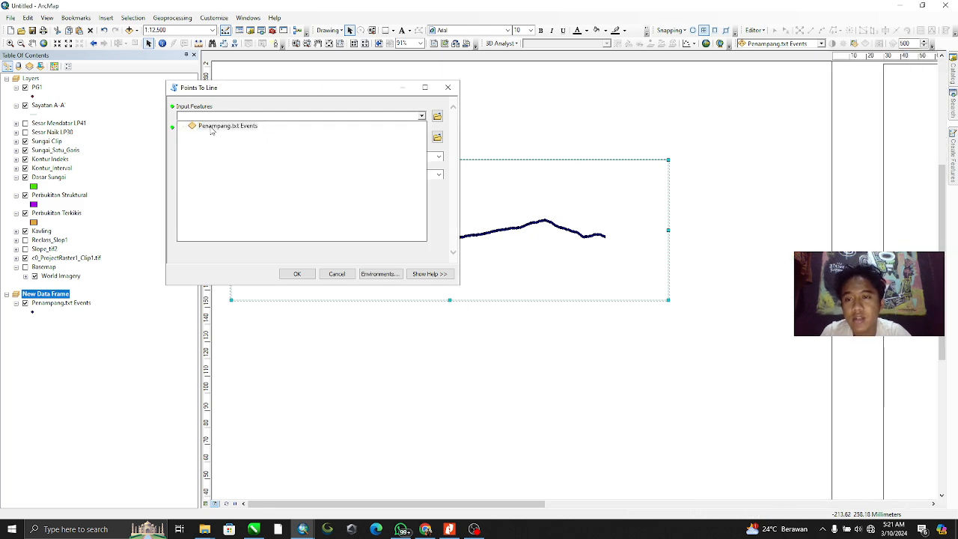
left_click(223, 127)
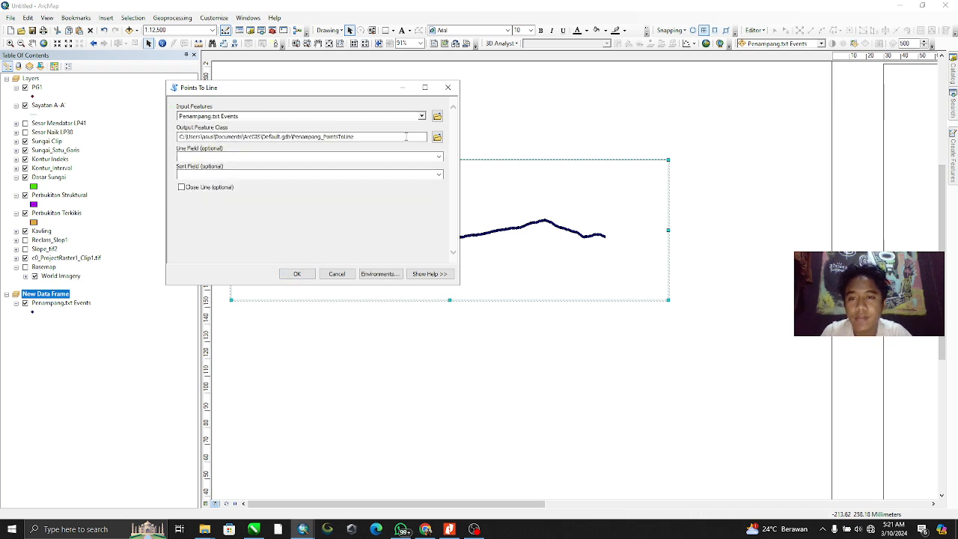
left_click(298, 274)
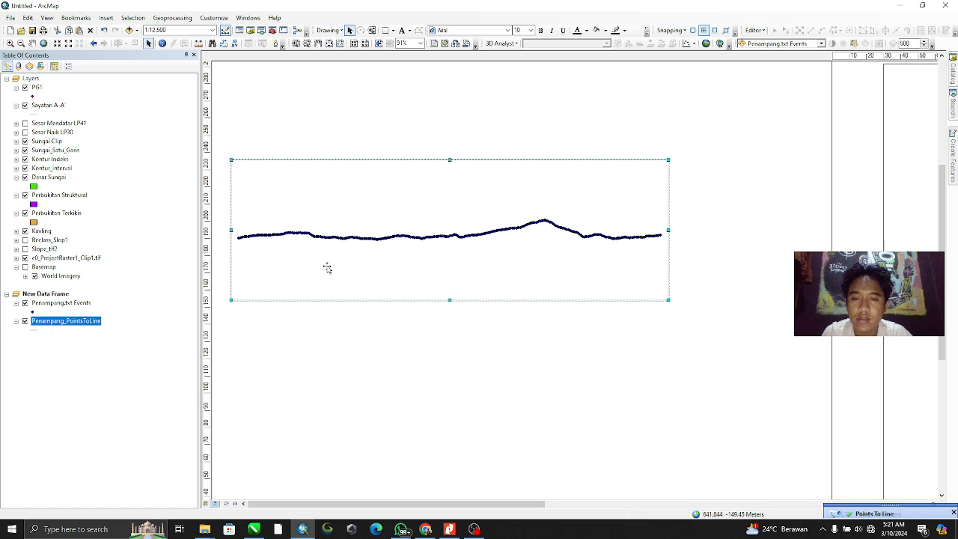
Toggle the visibility of the Penampang.txt Events layer to compare its points with the generated profile line
left_click(25, 303)
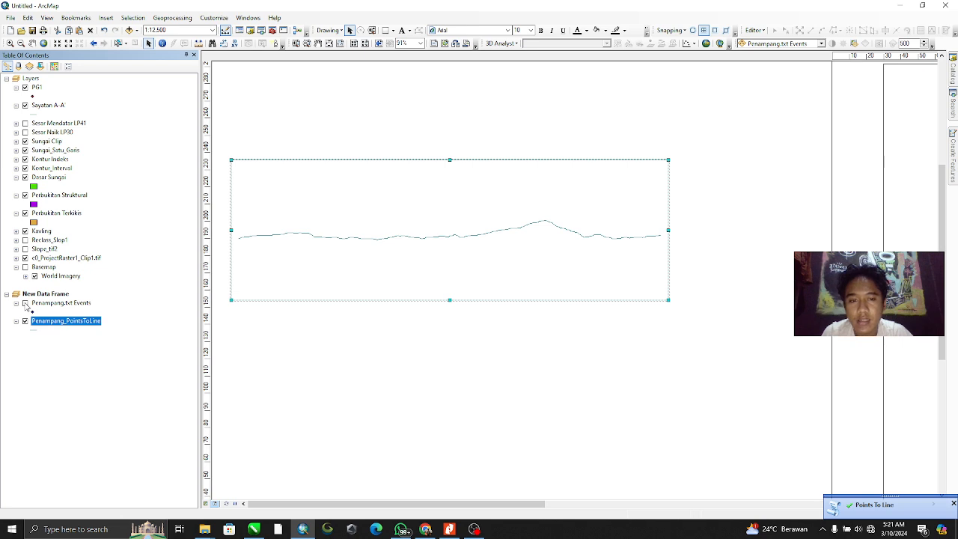
left_click(24, 303)
left_click(25, 304)
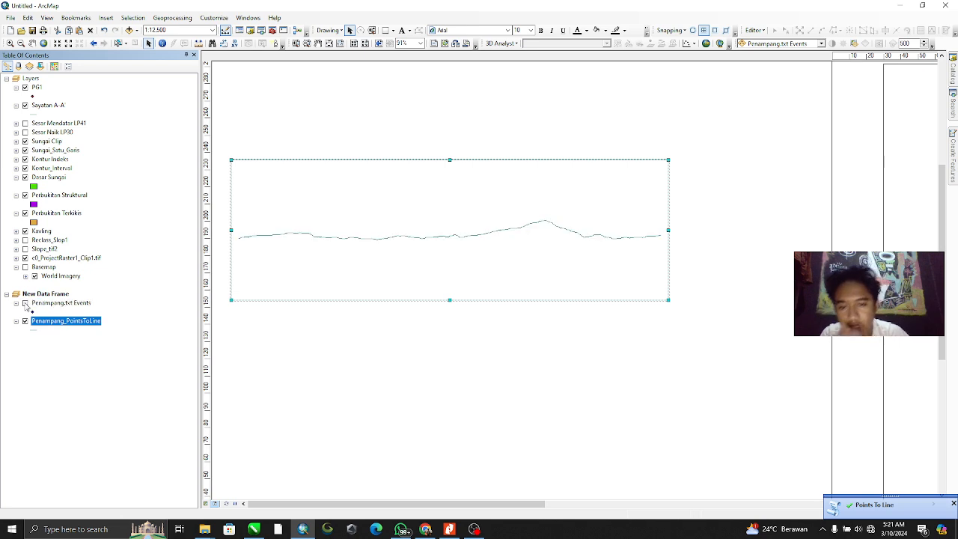
left_click(25, 304)
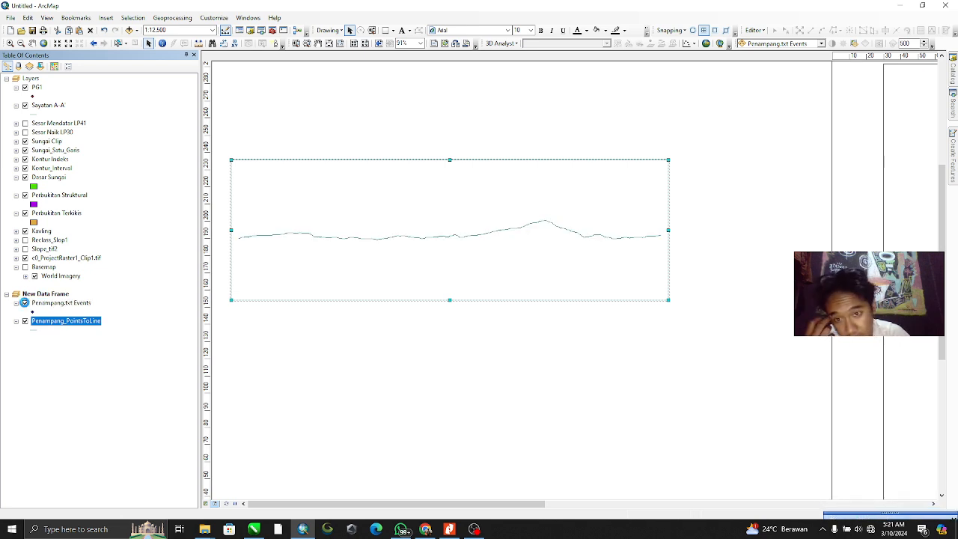
Switch the Penampang.txt Events points off and on again over the profile line, leaving them displayed
left_click(25, 304)
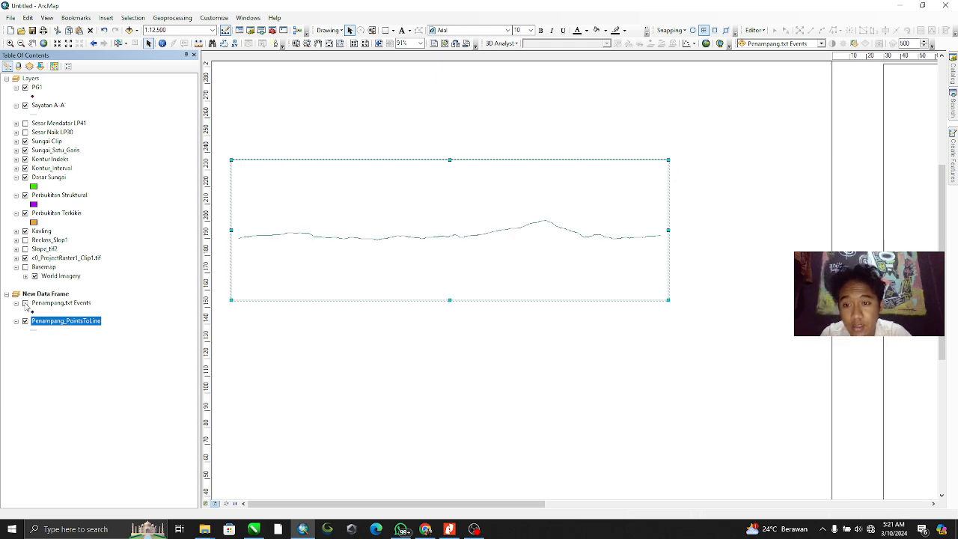
left_click(25, 303)
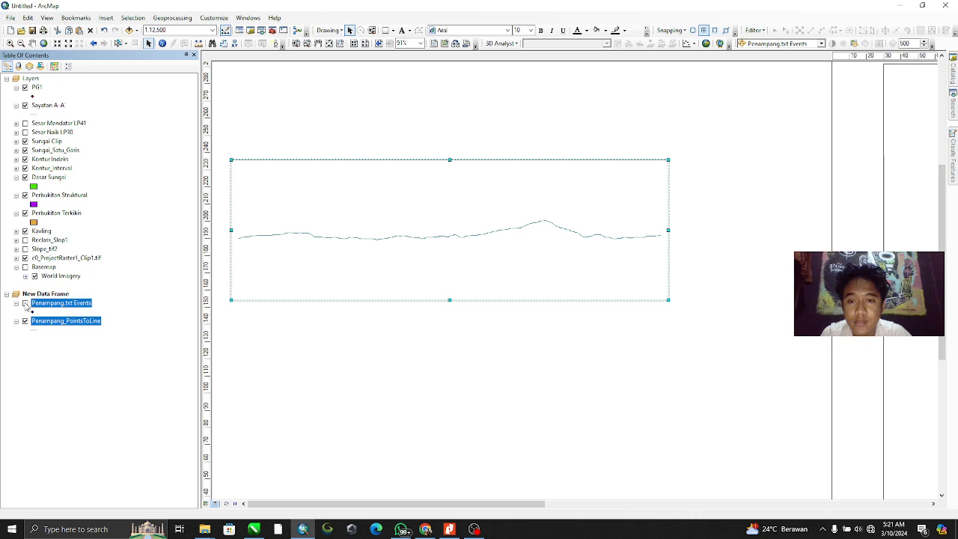
left_click(25, 304)
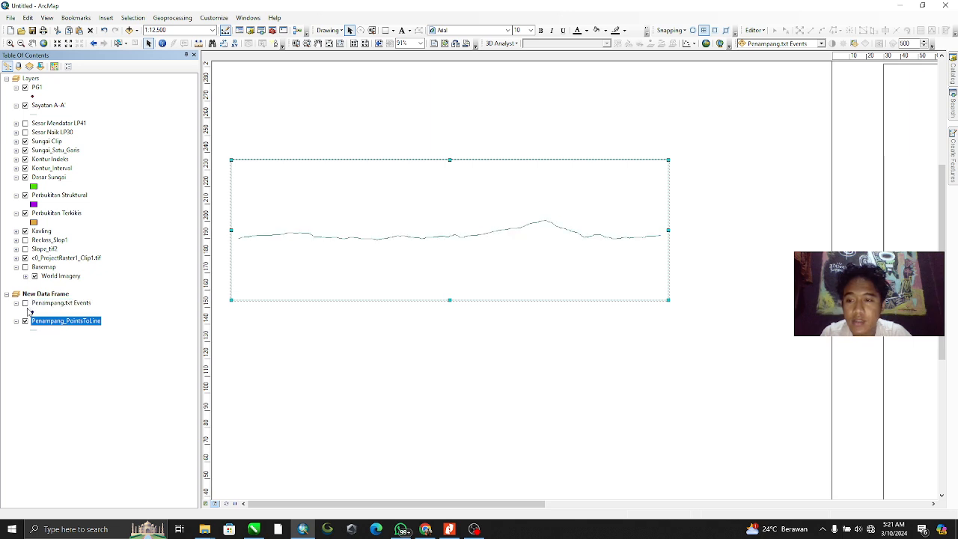
left_click(25, 303)
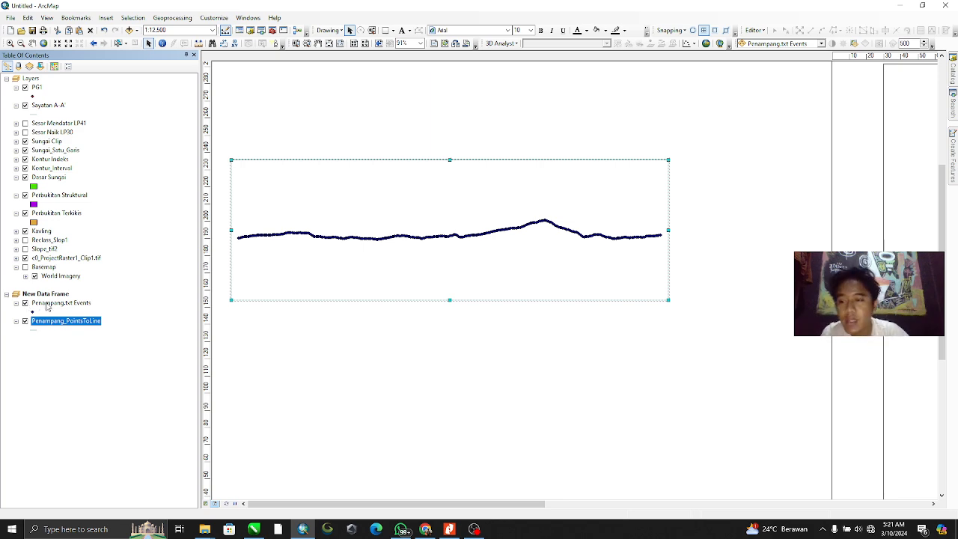
Label the features of the Penampang.txt Events layer with the Batas_Bent field
left_click(48, 303)
right_click(47, 304)
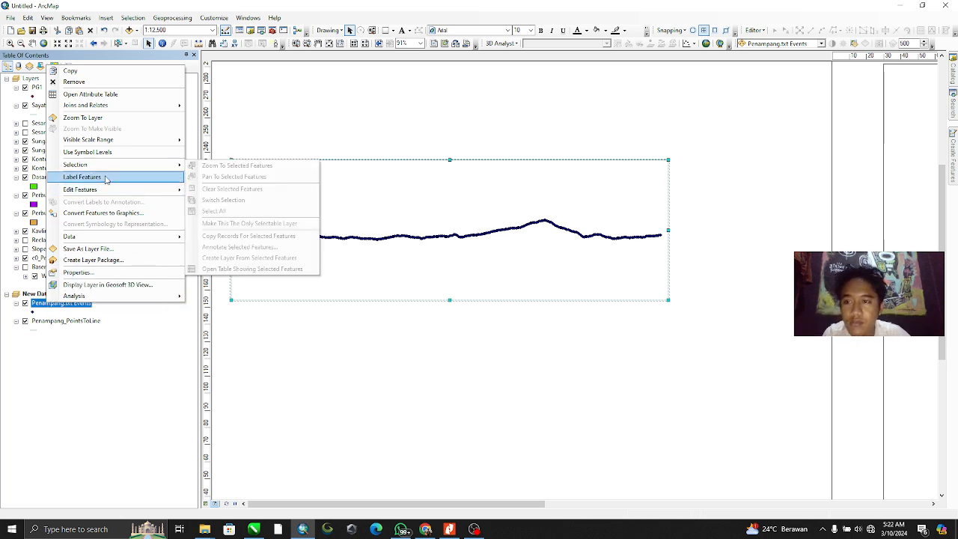
left_click(96, 272)
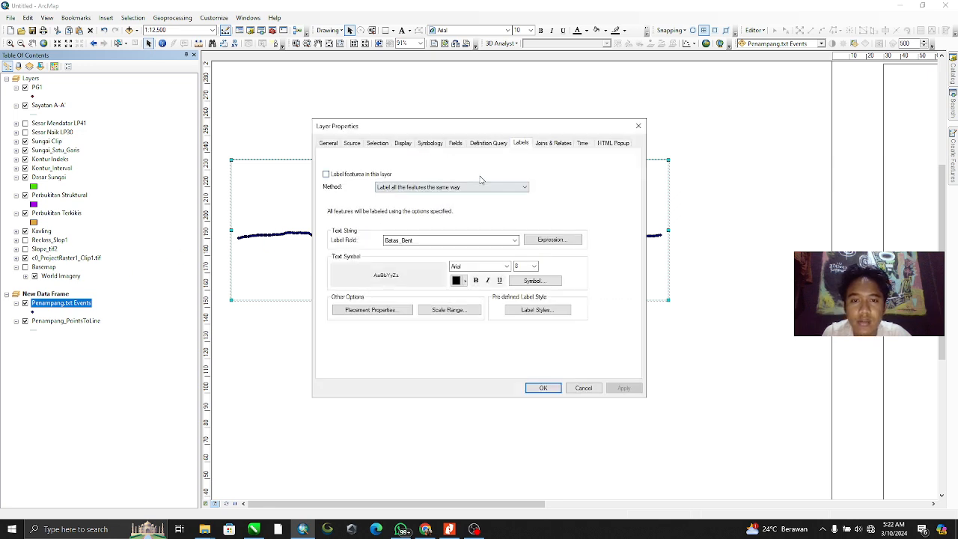
left_click(326, 174)
left_click(486, 241)
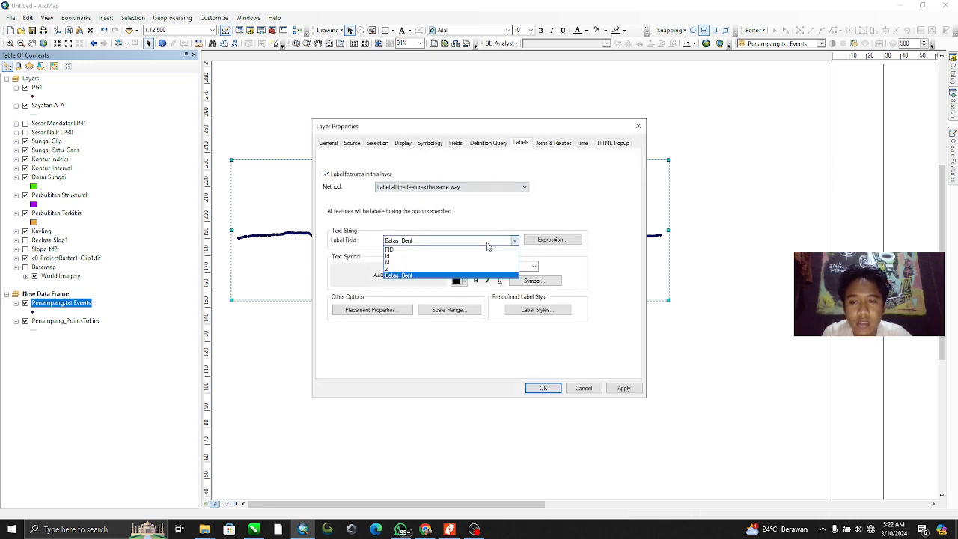
left_click(435, 276)
left_click(624, 387)
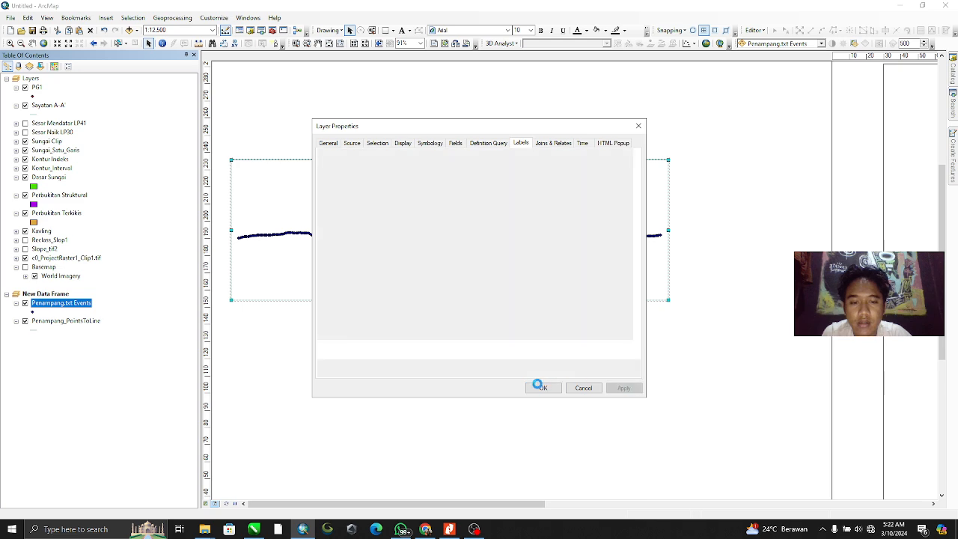
left_click(543, 389)
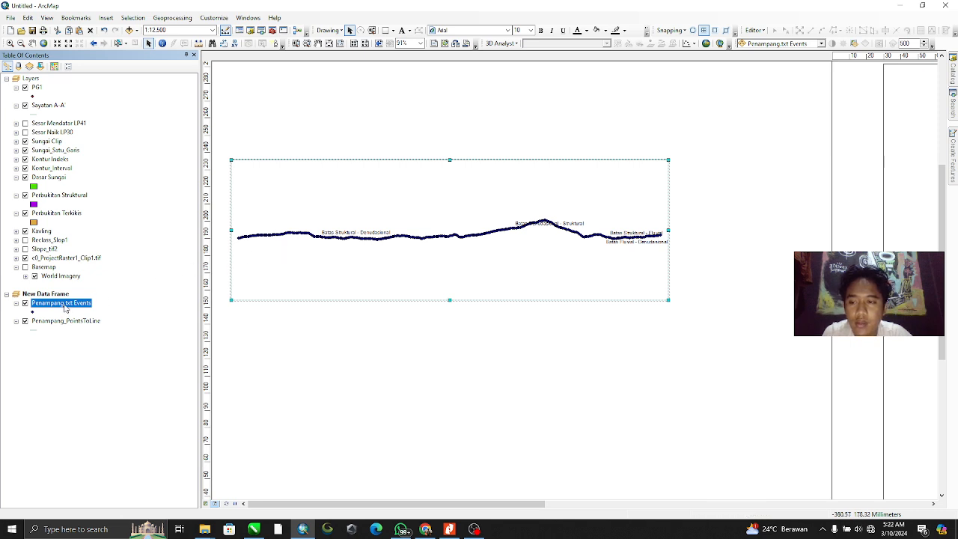
Examine the boundary labels along the profile and the Batas_Bent entries in the attribute table of Penampang.txt Events
scroll(364, 244, "up", 4)
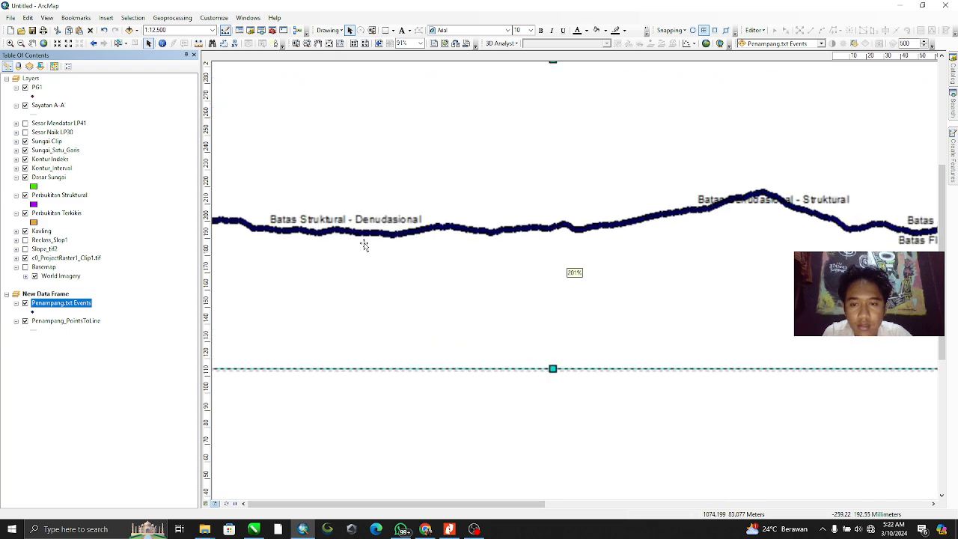
scroll(363, 244, "up", 2)
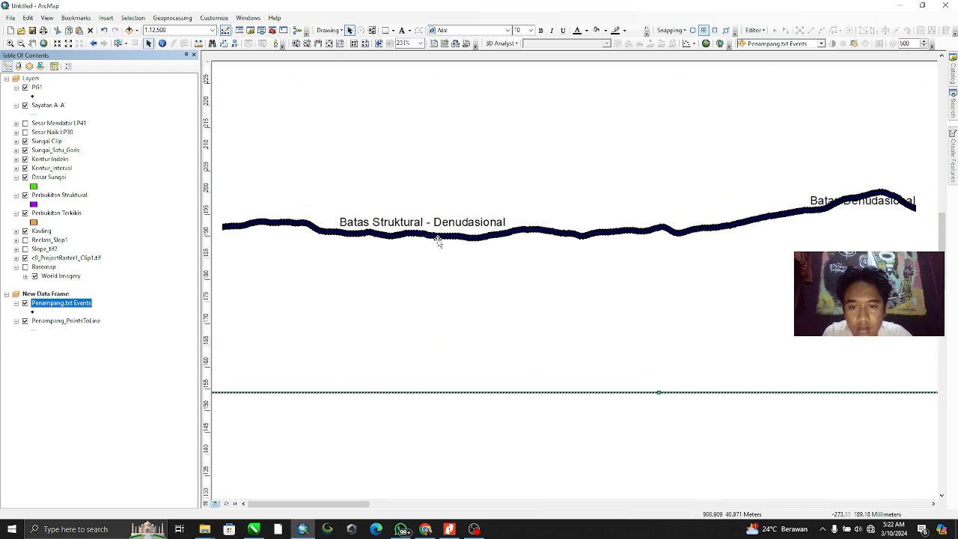
scroll(439, 241, "down", 2)
right_click(52, 302)
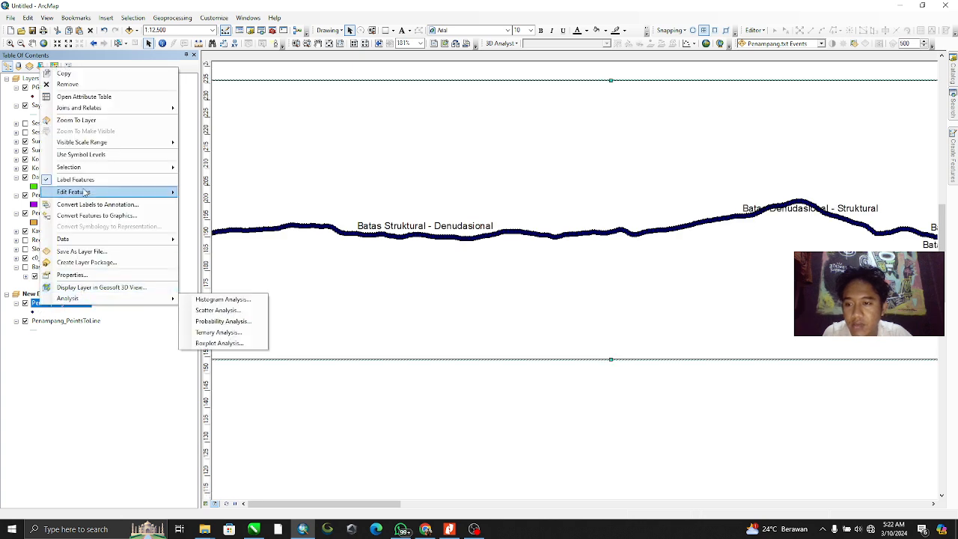
left_click(77, 97)
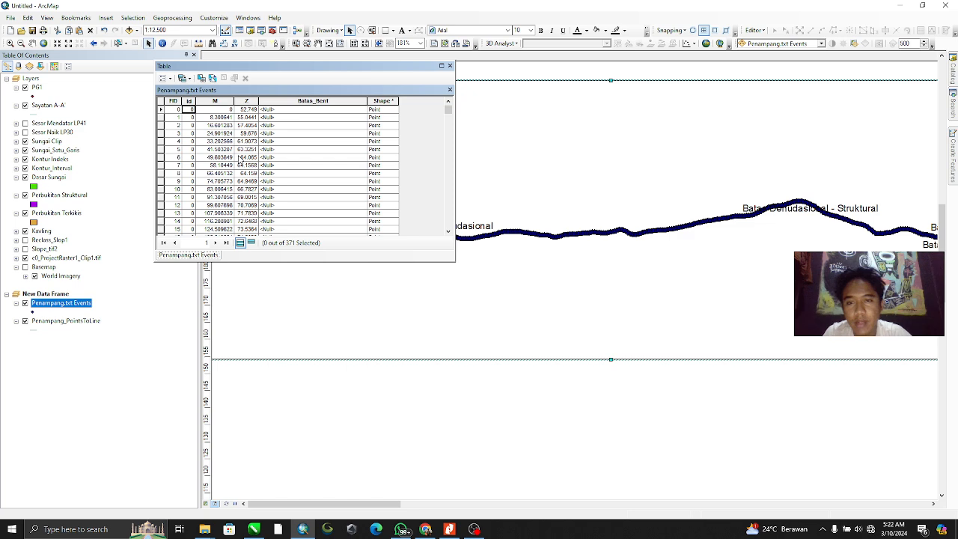
scroll(305, 193, "down", 20)
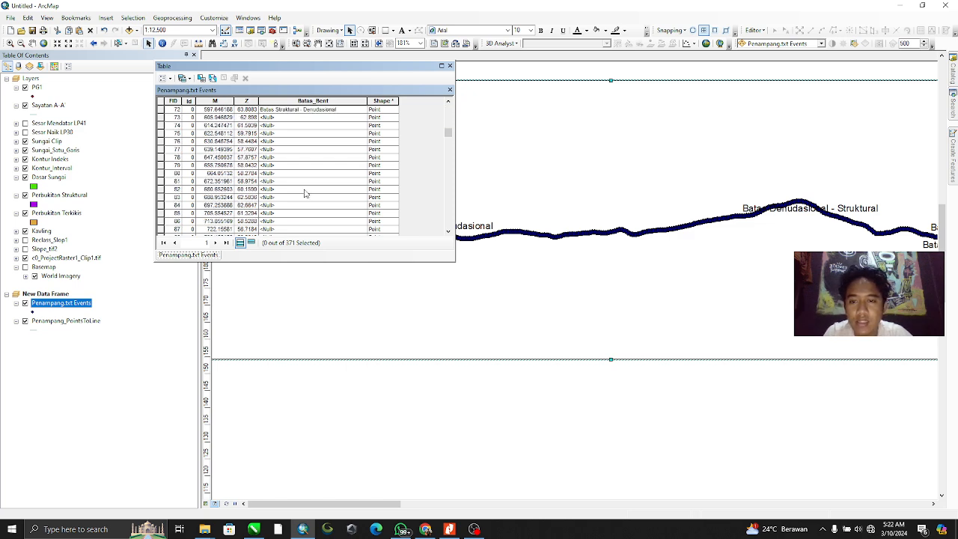
scroll(304, 193, "down", 20)
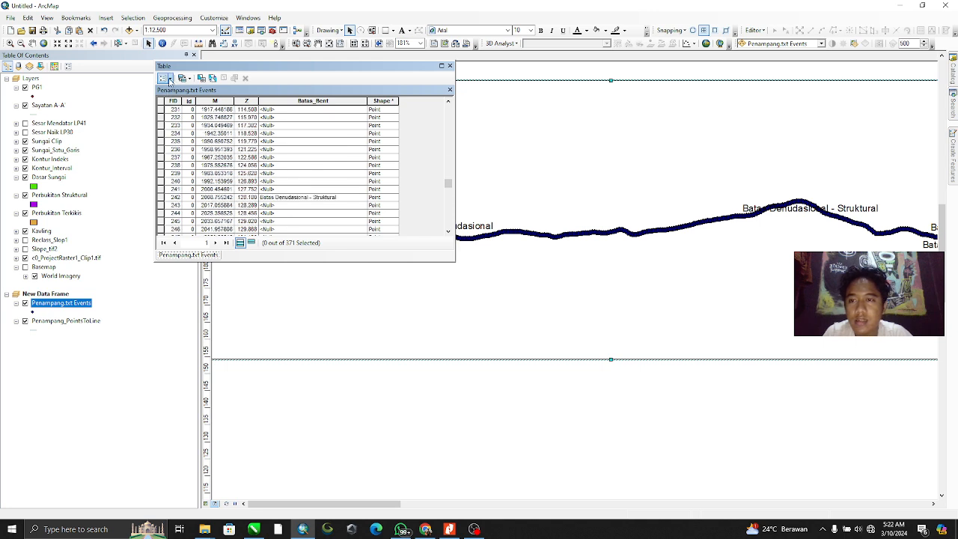
Start a Select By Attributes query with the clause Batas_Bent IN ( ) and list the field's unique values
left_click(165, 78)
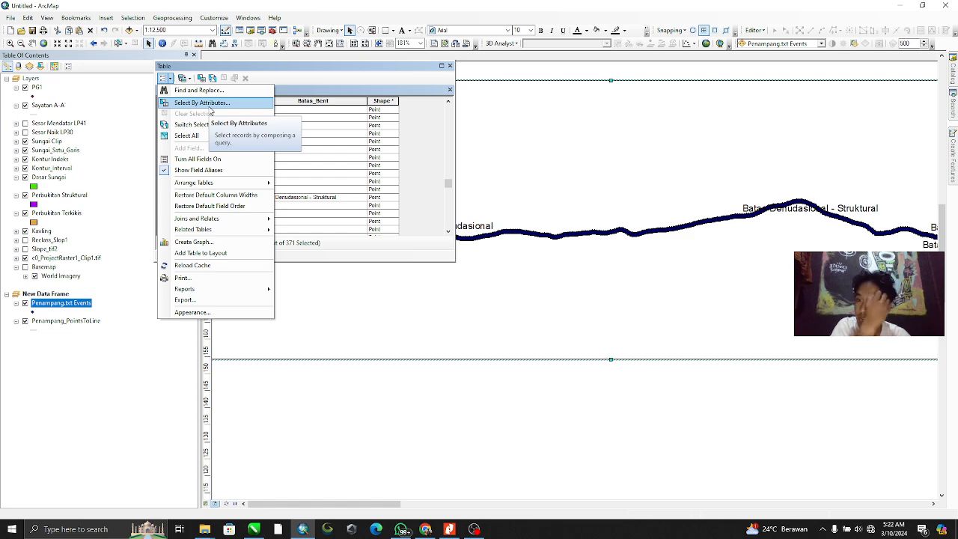
left_click(209, 107)
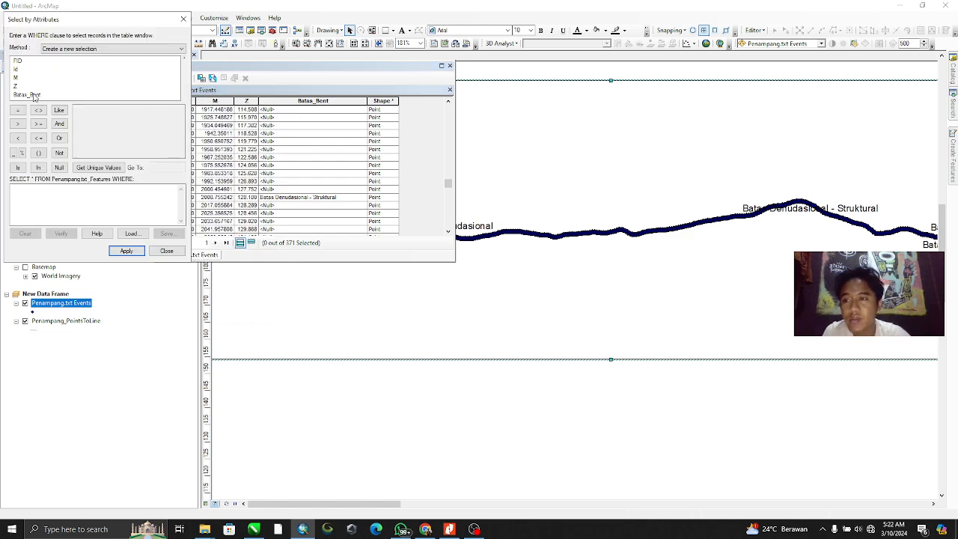
double_click(29, 95)
left_click(18, 110)
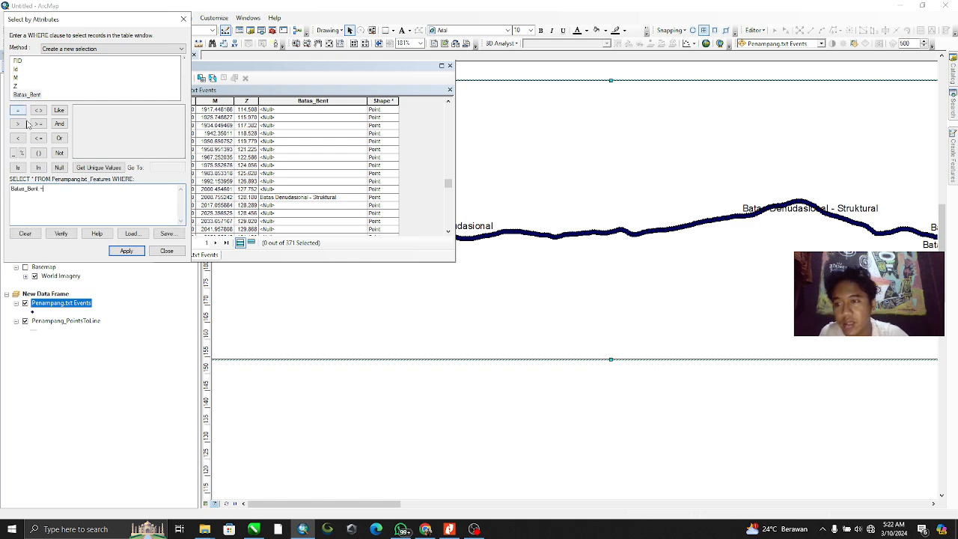
left_click(100, 167)
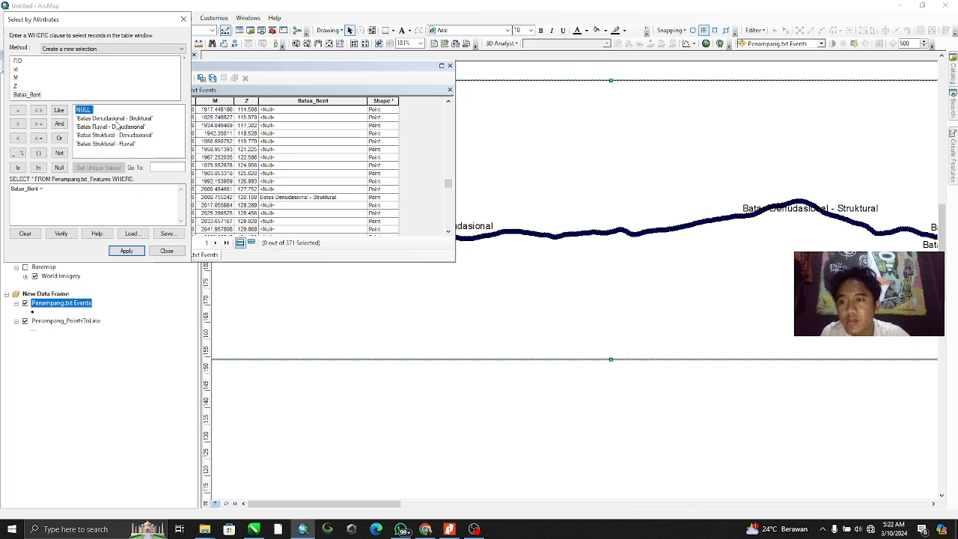
left_click(116, 118)
left_click(71, 196)
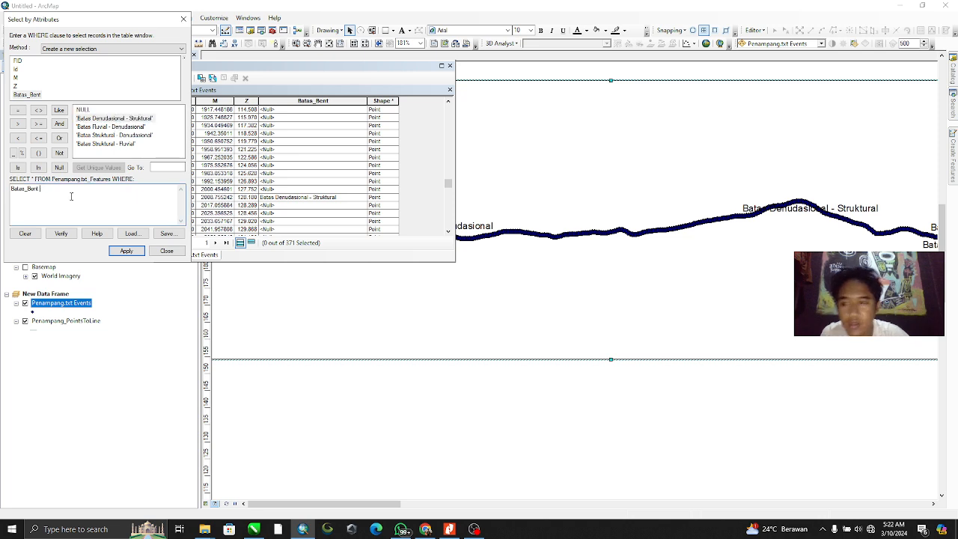
left_click(39, 167)
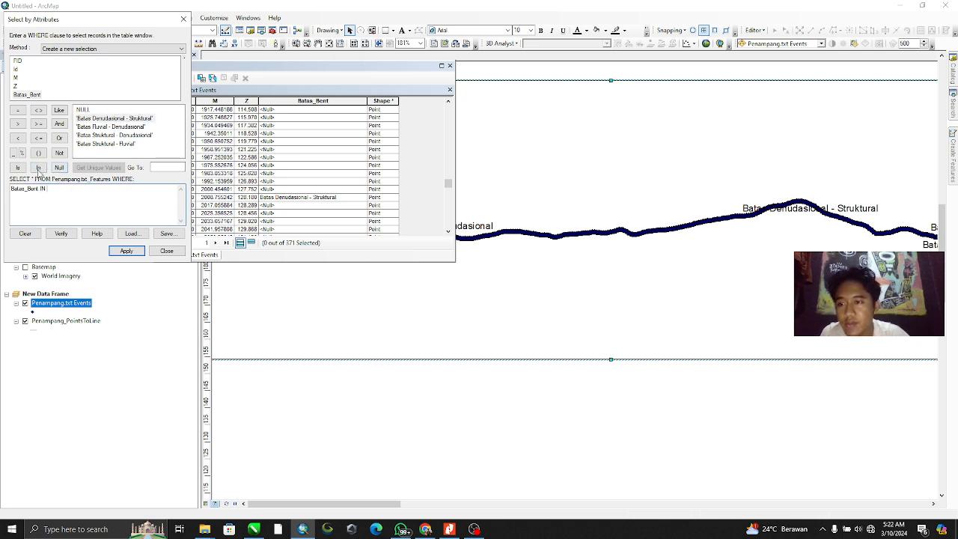
left_click(38, 152)
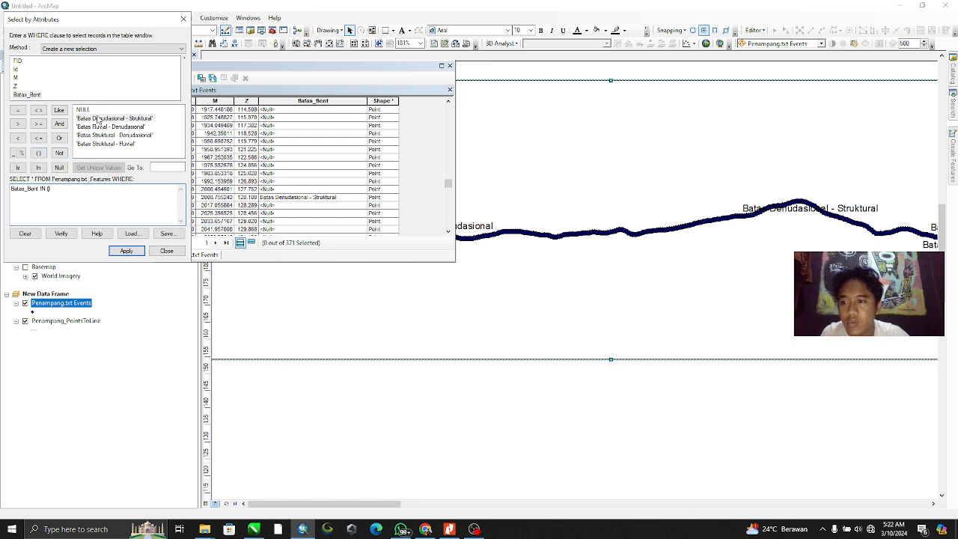
Add the Denudasional - Struktural, Fluvial - Denudasional, Struktural - Denudasional and Struktural - Fluvial boundary values to the query and select the matching records
double_click(110, 118)
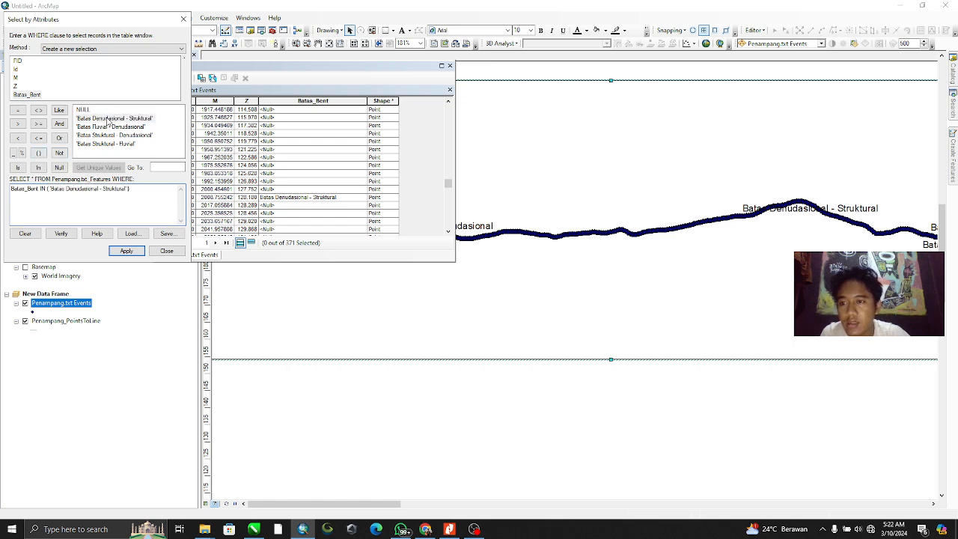
type(",")
double_click(110, 127)
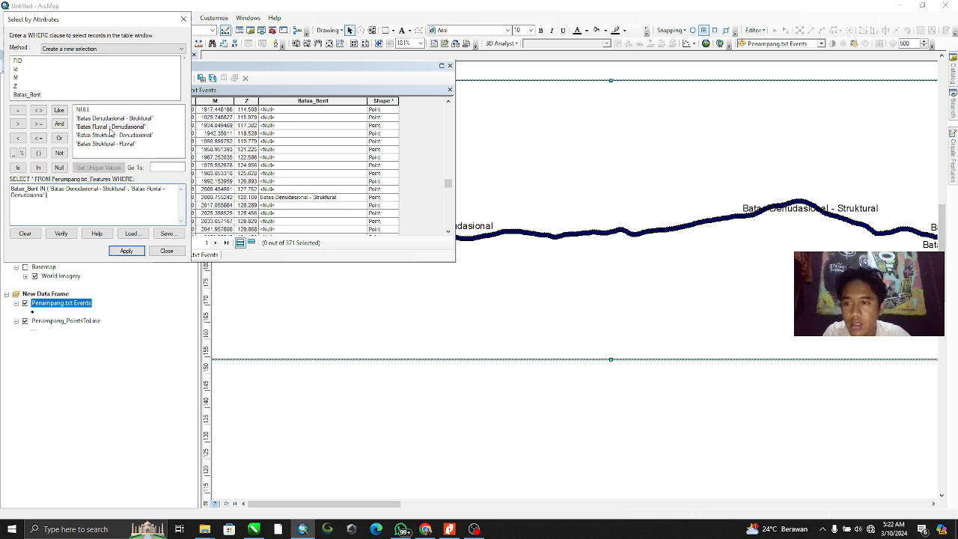
type(",")
double_click(114, 135)
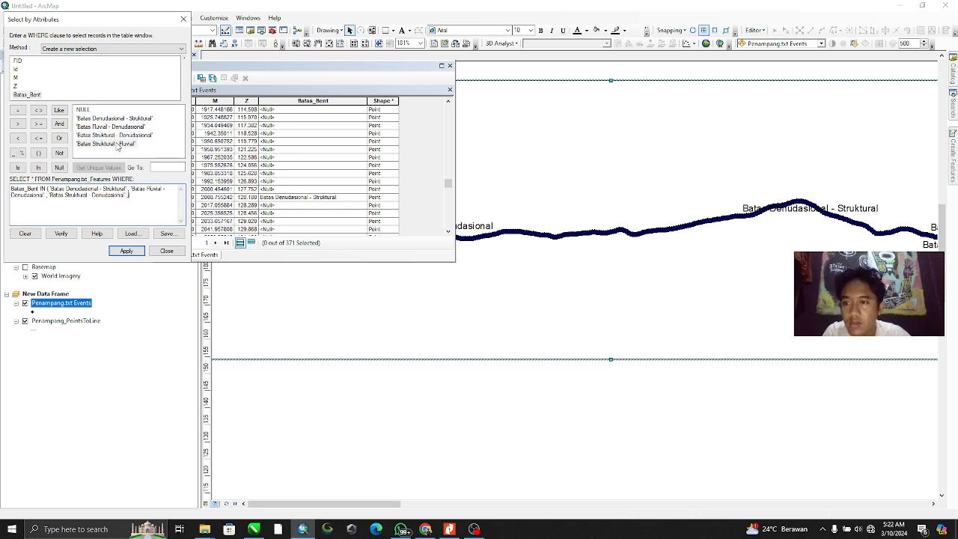
type(",")
double_click(117, 145)
left_click(126, 251)
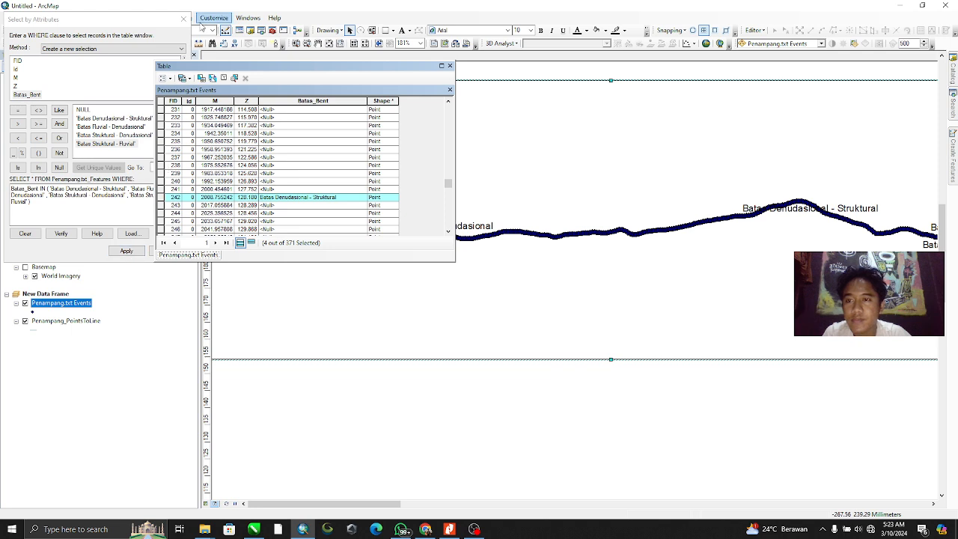
left_click(183, 19)
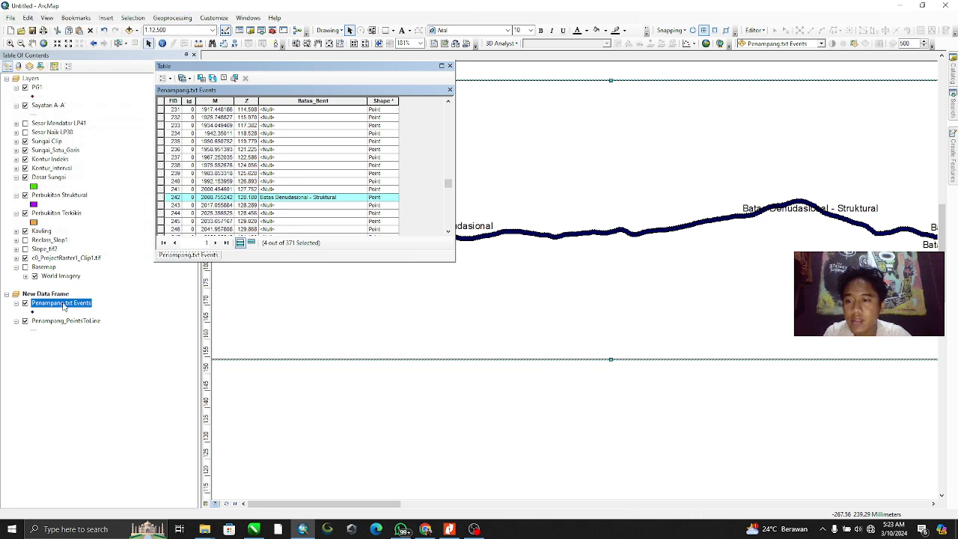
right_click(64, 307)
mouse_move(172, 239)
left_click(229, 248)
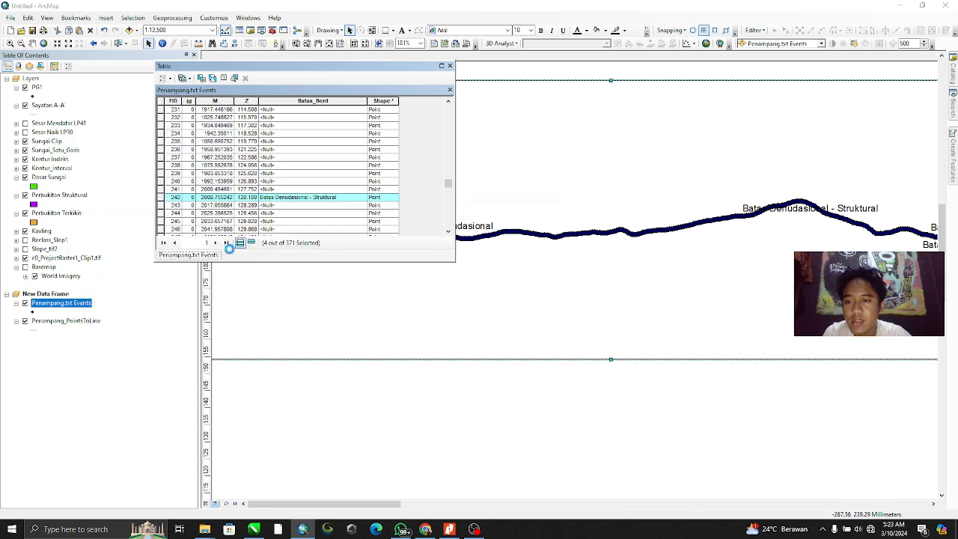
left_click(449, 203)
left_click(449, 202)
left_click(450, 204)
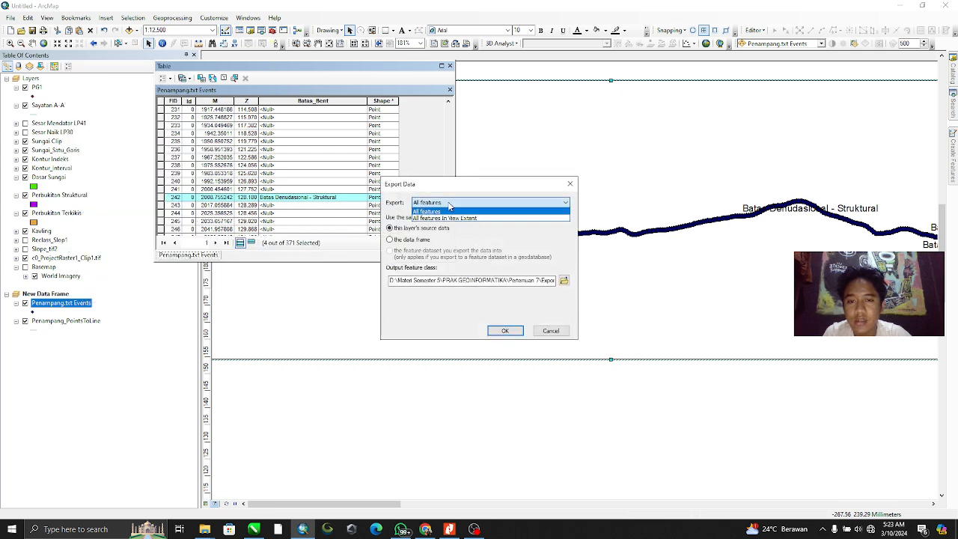
left_click(453, 203)
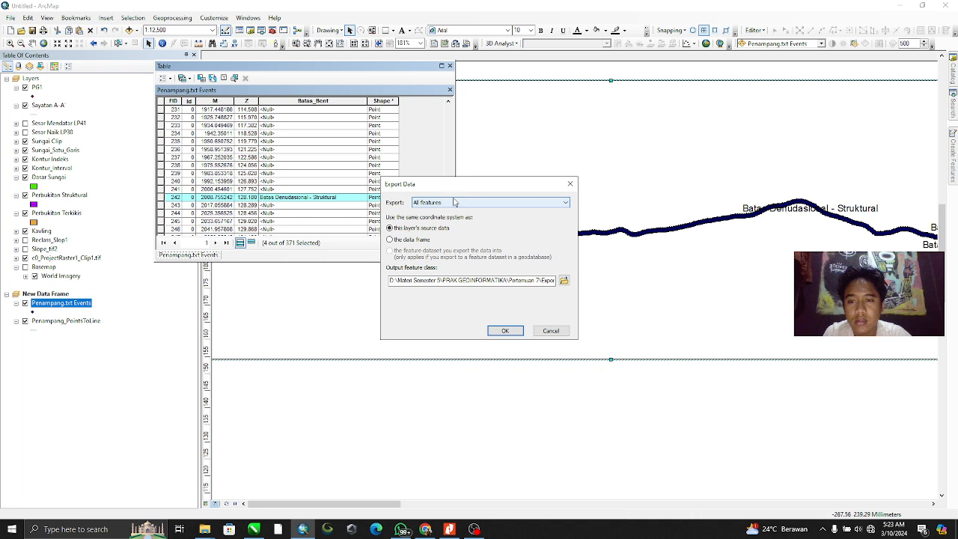
left_click(569, 184)
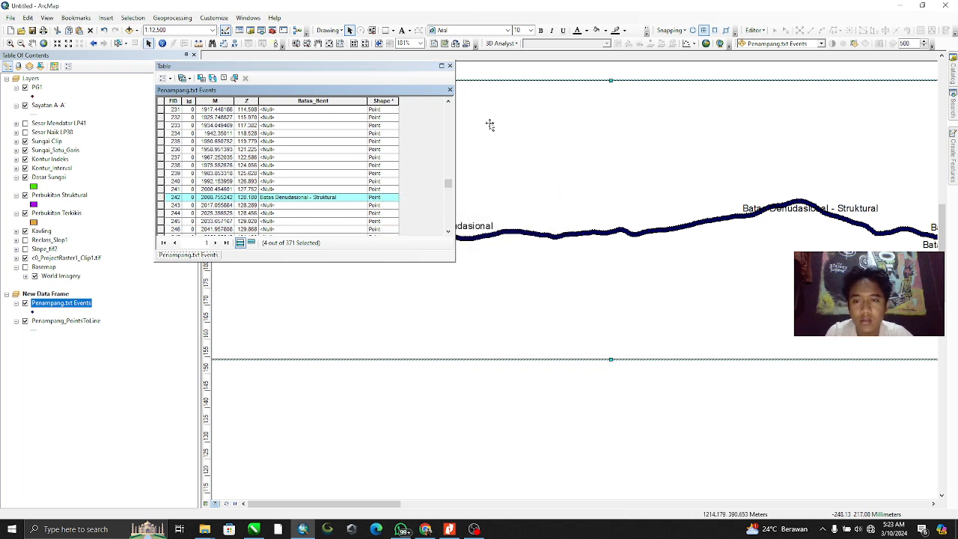
Export the Penampang.txt Events layer to the Pertemuan 7 folder as a shapefile named Penampang and add it to the map
left_click(450, 66)
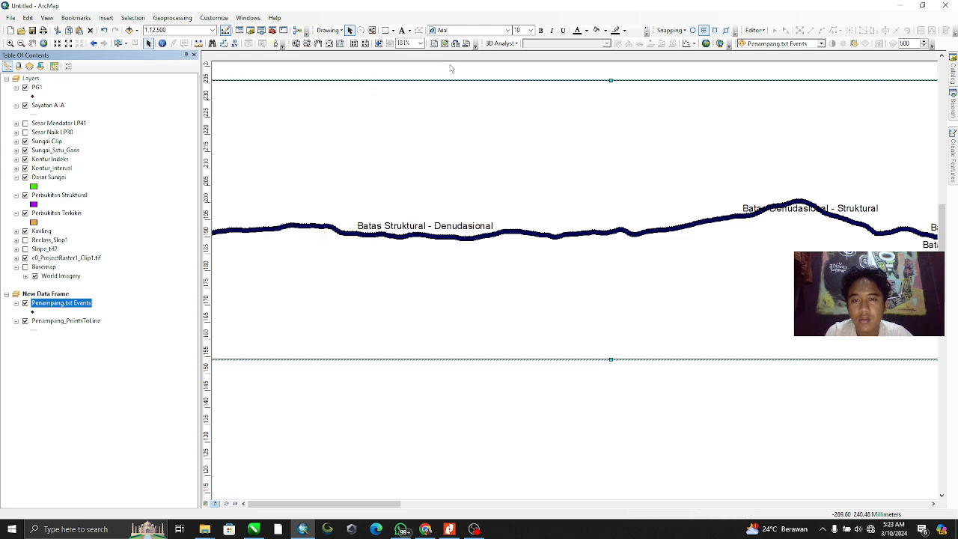
right_click(68, 307)
mouse_move(160, 239)
left_click(251, 249)
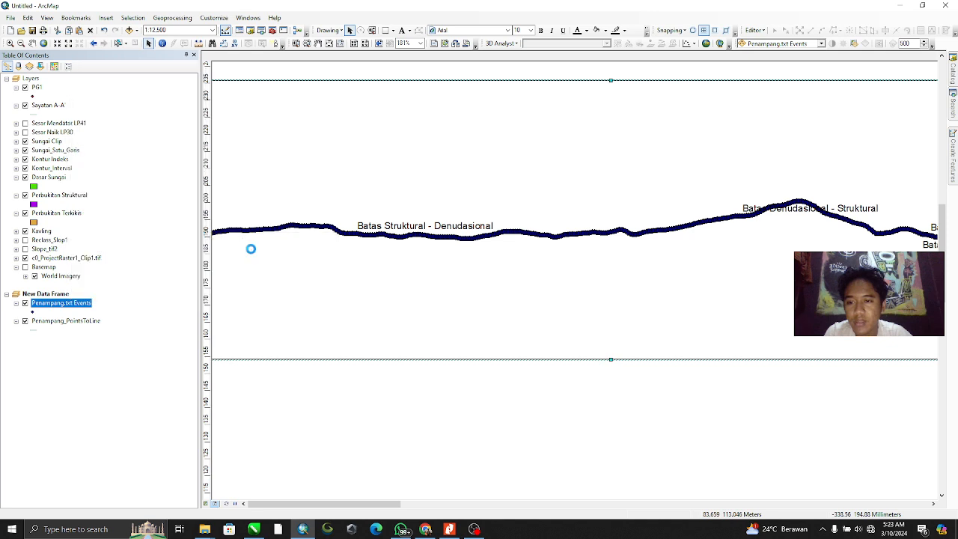
left_click(567, 280)
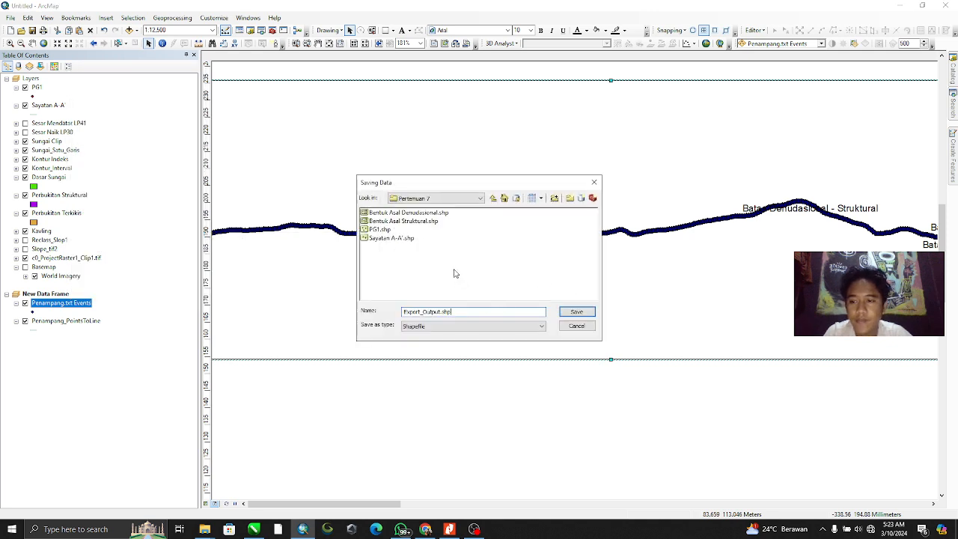
key("ctrl+a")
type("Pen")
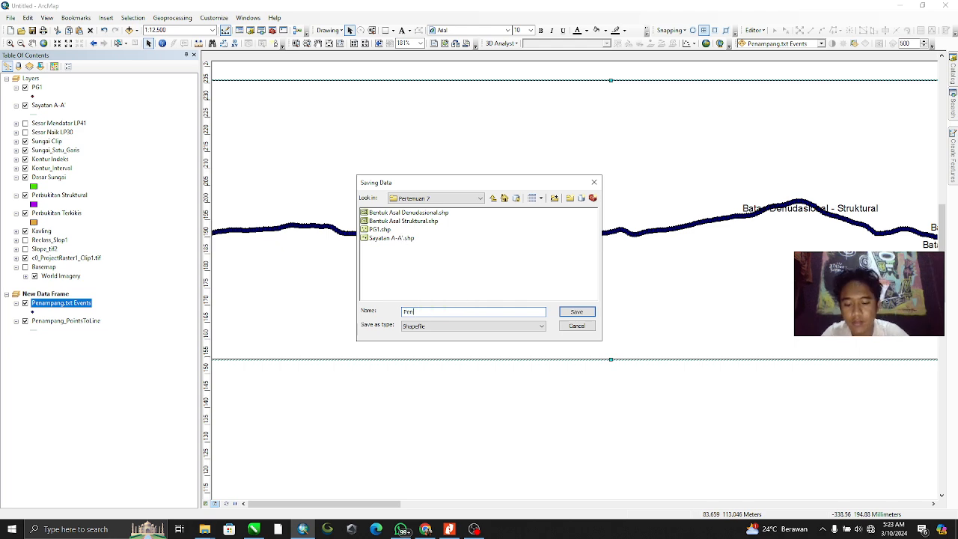
key("Return")
key("Return")
key("Return")
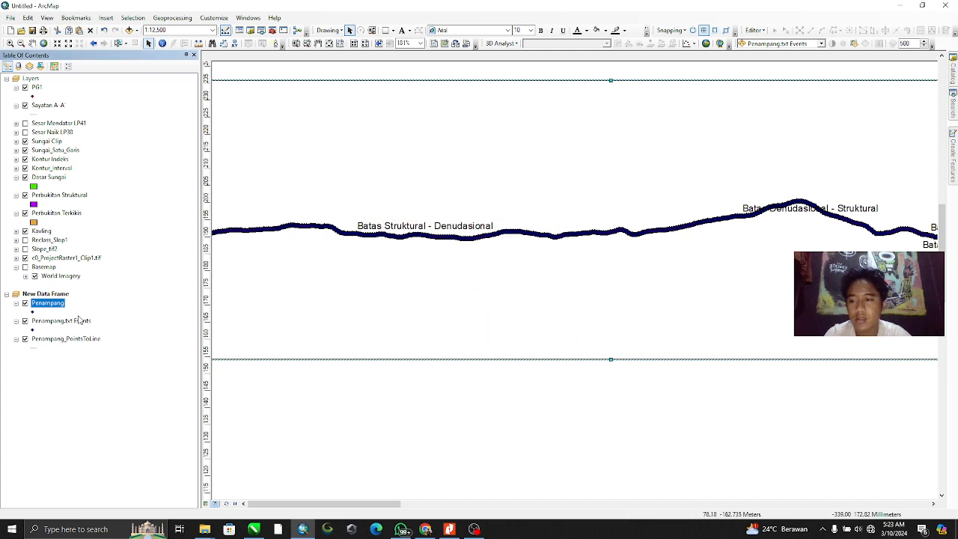
Hide the Penampang.txt Events layer and remove it from the New Data Frame
left_click(24, 321)
right_click(55, 321)
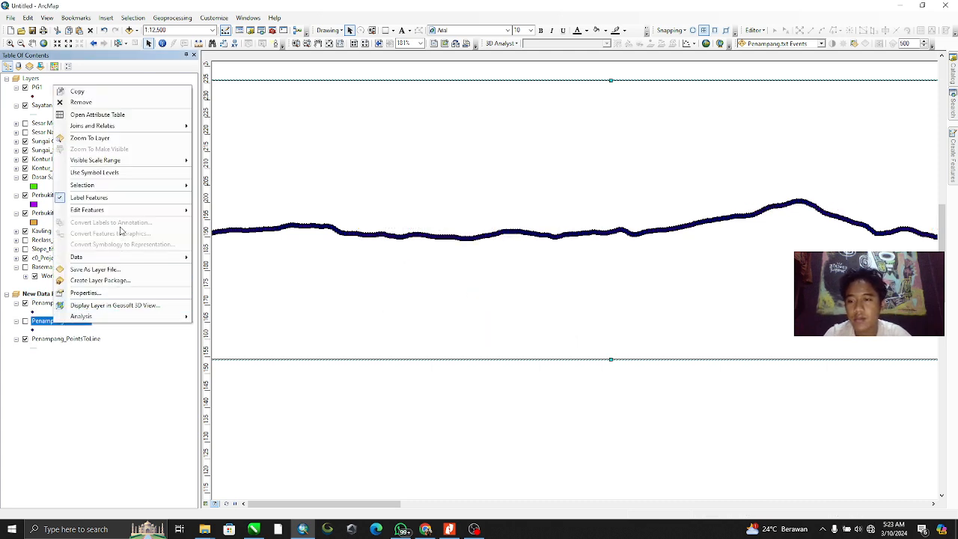
left_click(90, 103)
Start a Select By Attributes query on the Penampang layer's table with the clause "Batas_Bent" IN () and list the field's unique values
left_click(51, 304)
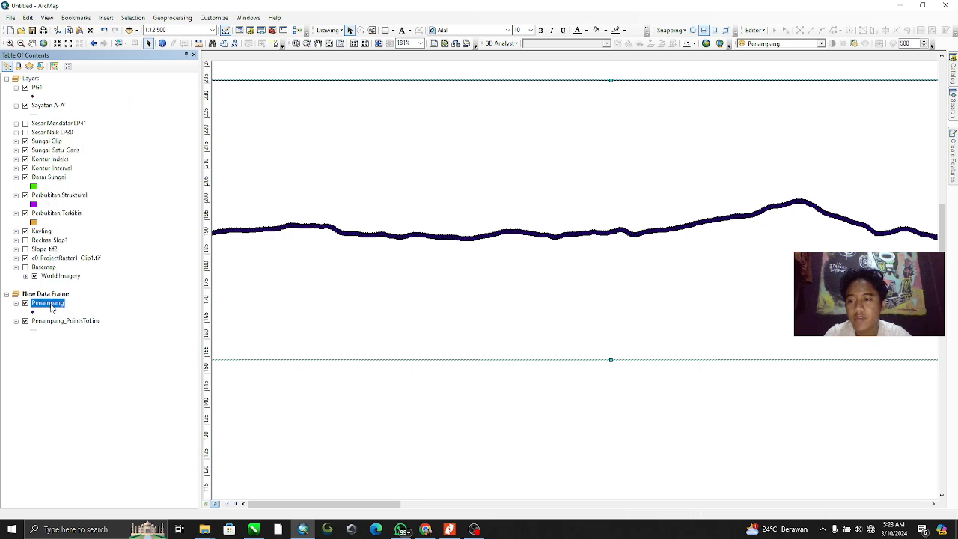
right_click(51, 304)
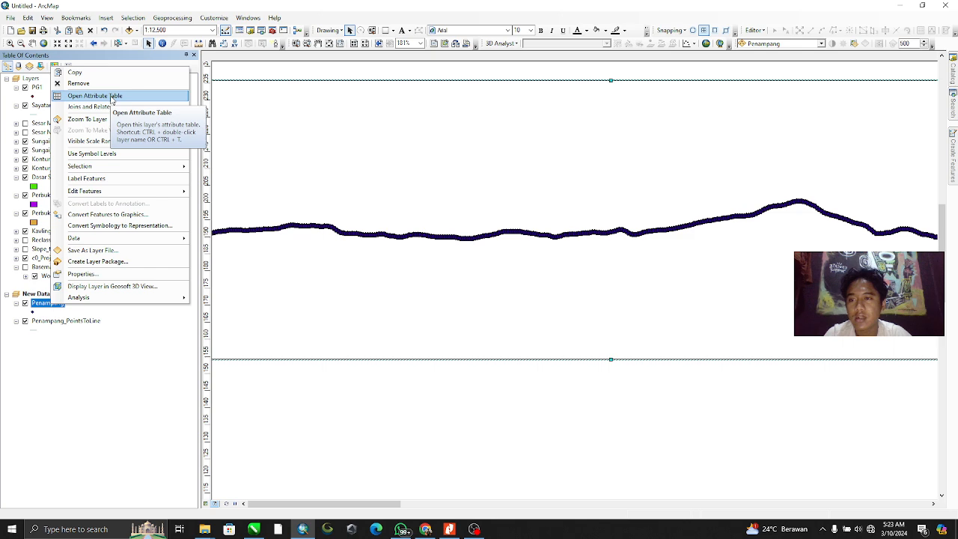
left_click(112, 98)
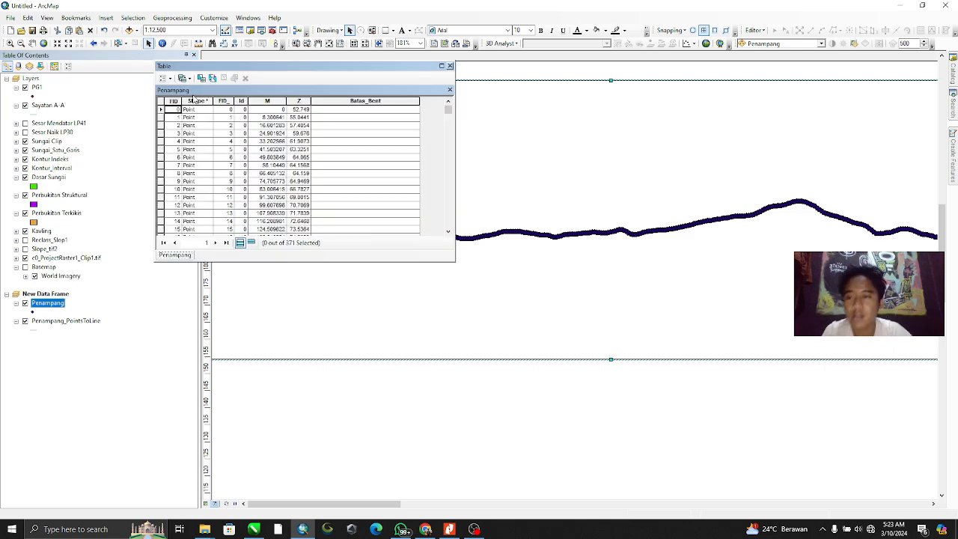
left_click(162, 77)
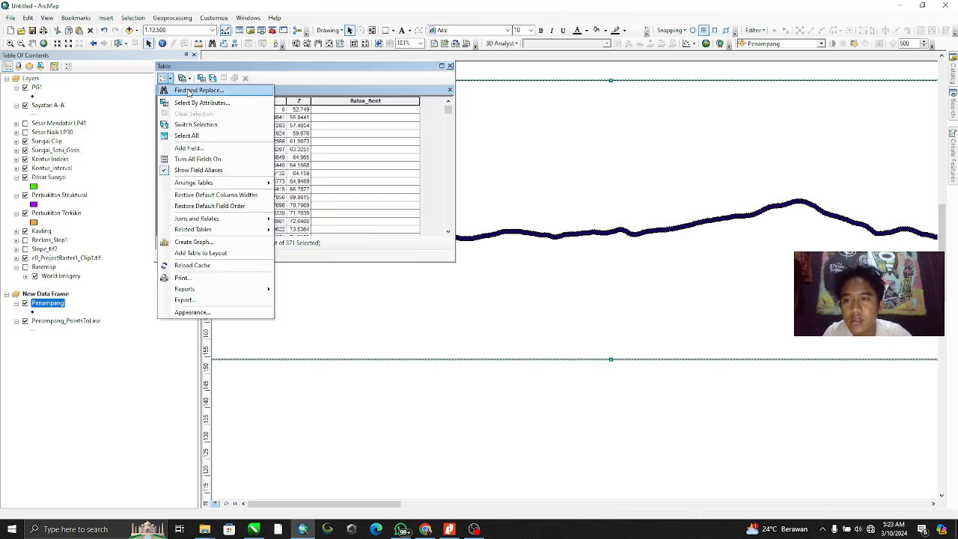
left_click(193, 101)
scroll(30, 91, "down", 1)
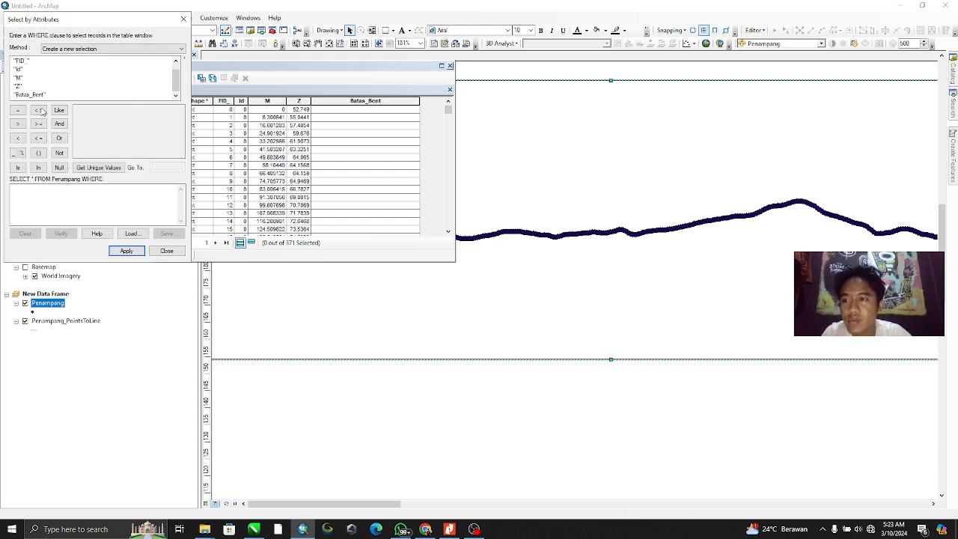
double_click(38, 95)
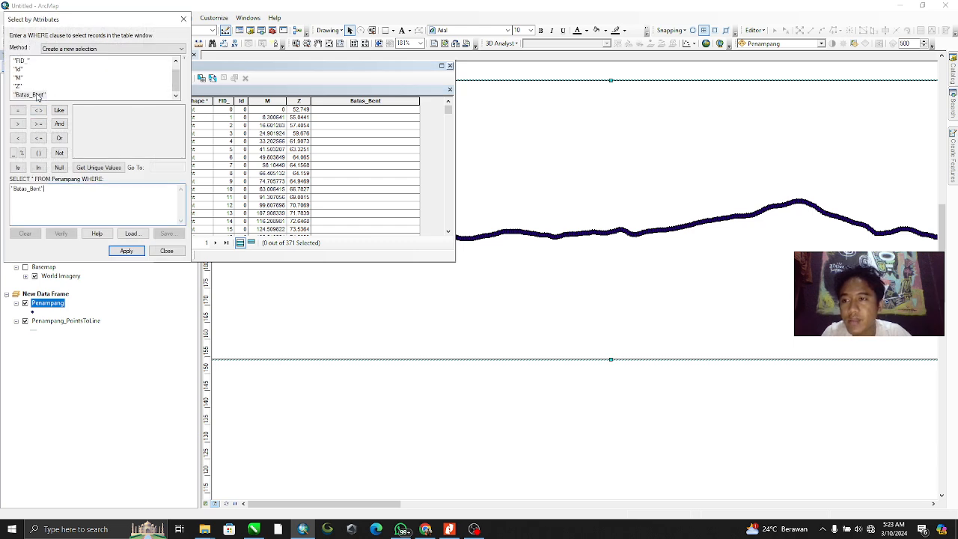
left_click(38, 167)
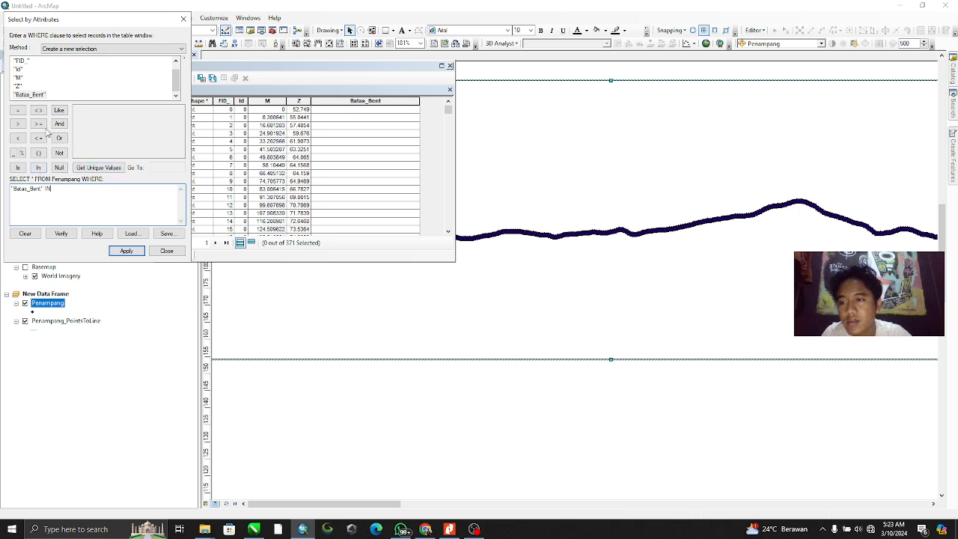
left_click(38, 153)
left_click(112, 168)
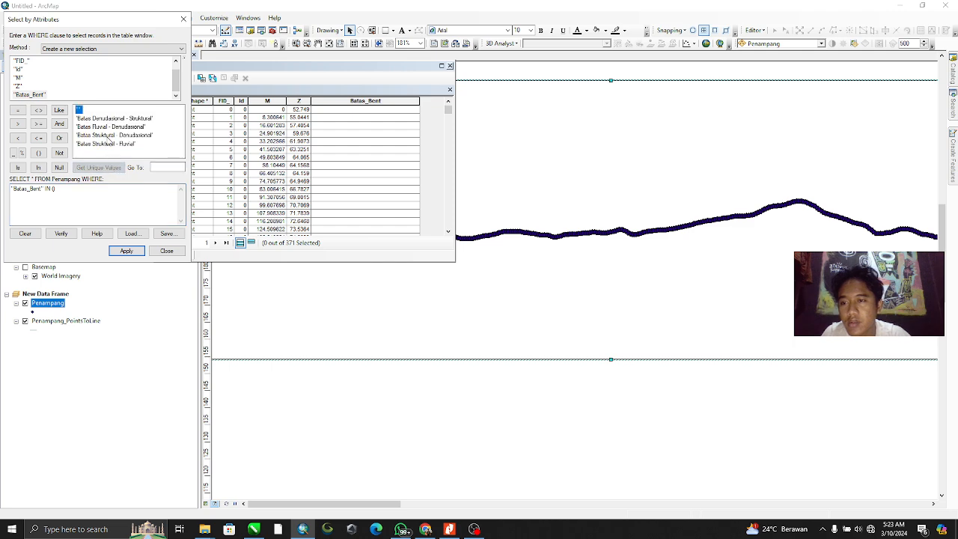
Complete the Penampang query with the Denudasional - Struktural, Fluvial - Denudasional, Struktural - Denudasional and Struktural - Fluvial boundaries, and select the matching records
double_click(113, 119)
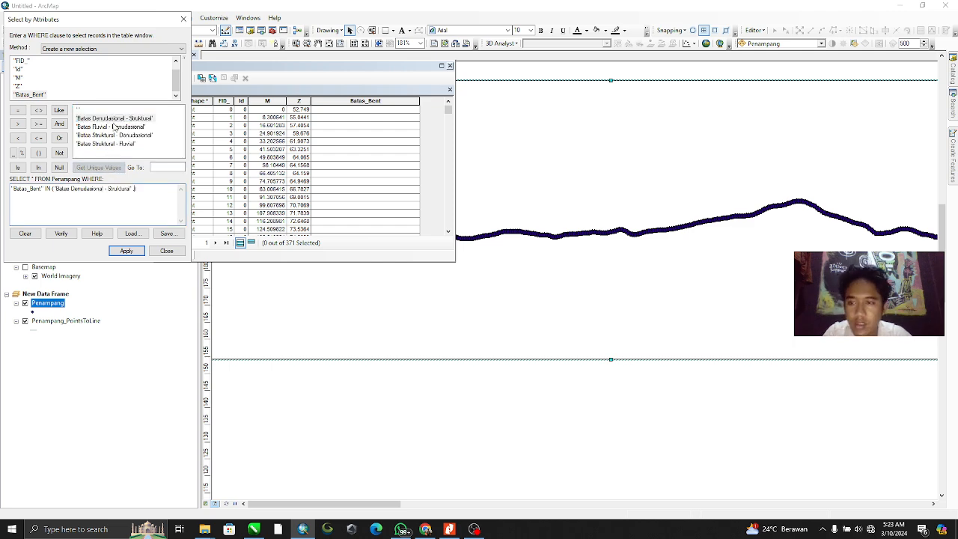
double_click(114, 127)
type(",")
double_click(116, 135)
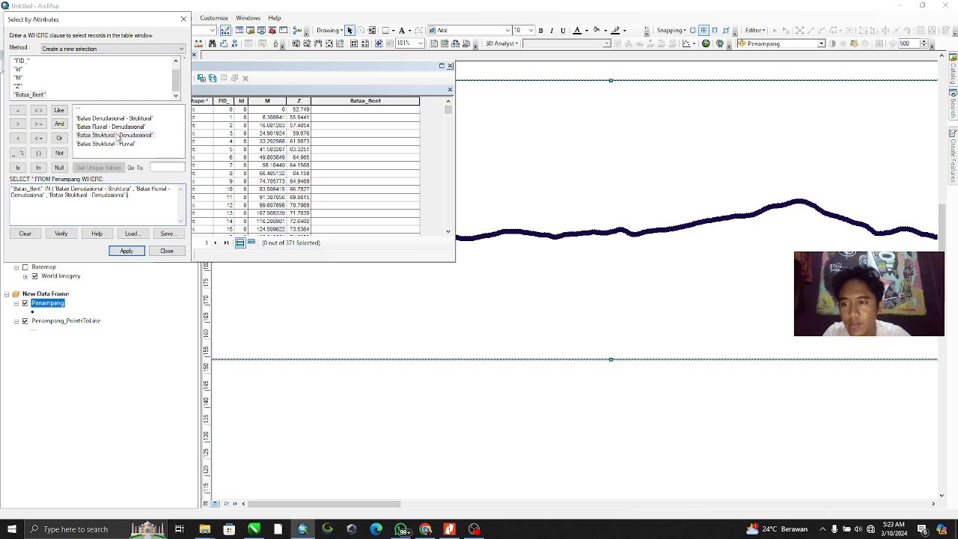
type(",")
double_click(119, 144)
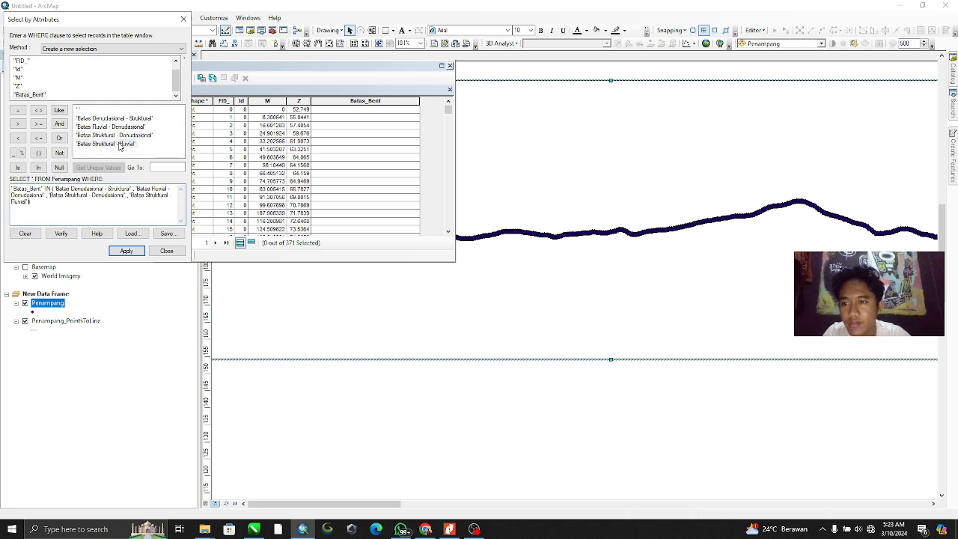
left_click(135, 252)
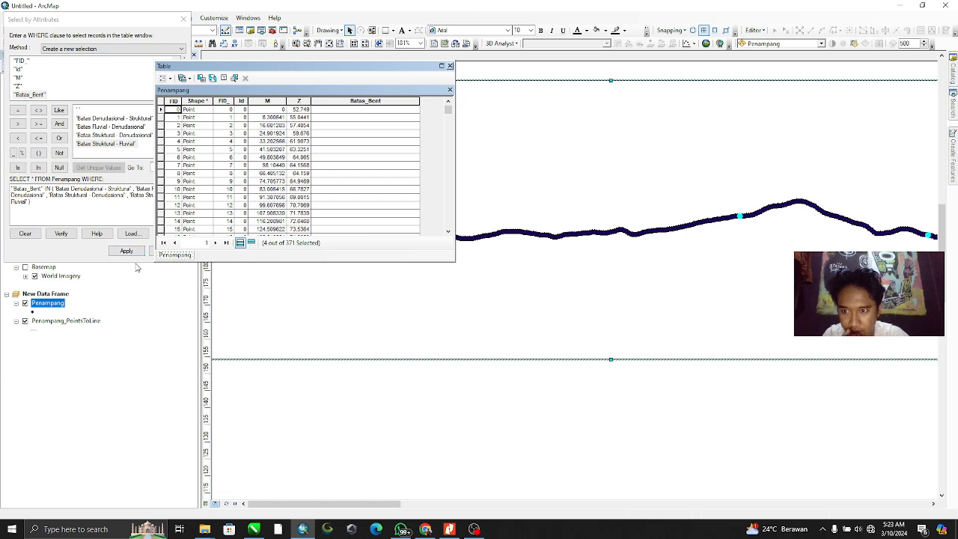
scroll(194, 215, "down", 16)
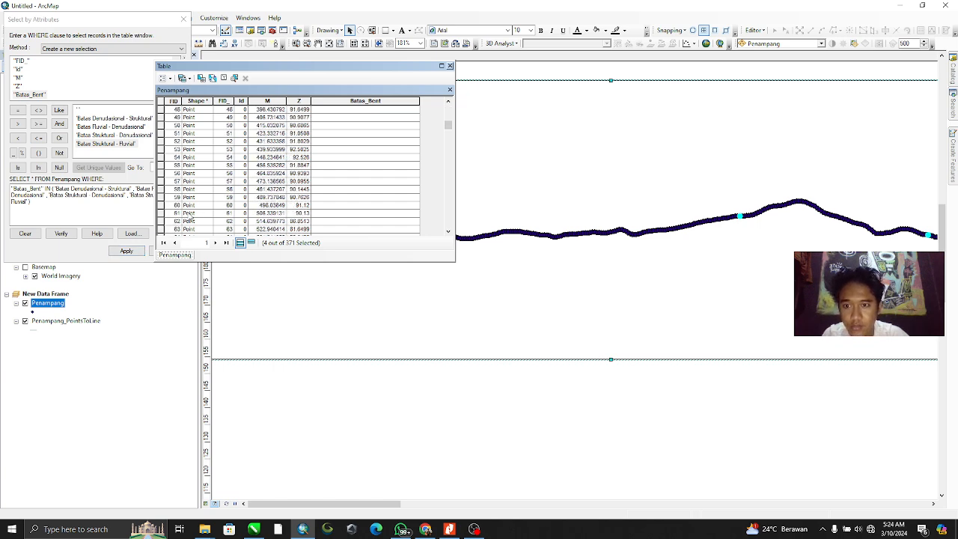
scroll(269, 192, "down", 4)
scroll(269, 190, "down", 2)
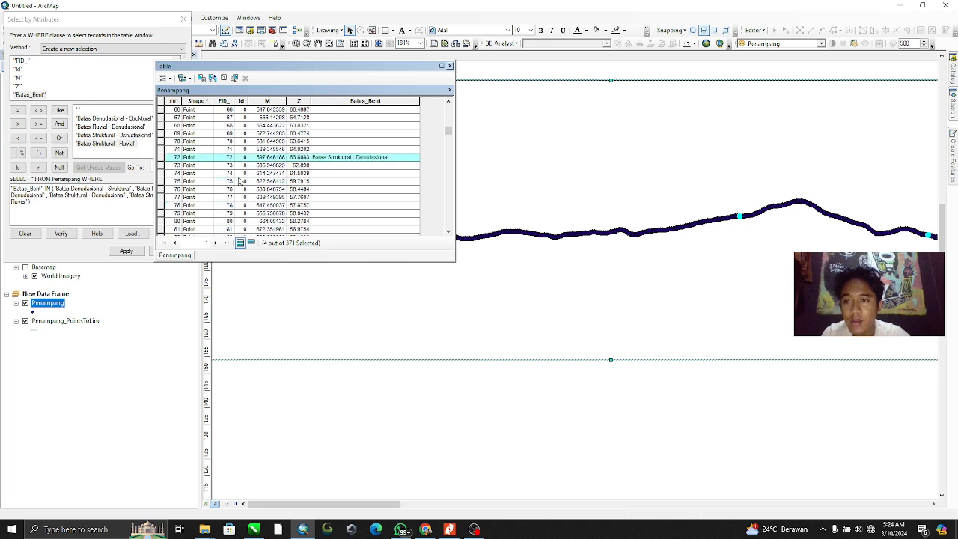
left_click(183, 19)
Export the selected Penampang features as a shapefile named Batas Bentuk Lahan in the Pertemuan 7 folder and add it to the map
right_click(52, 311)
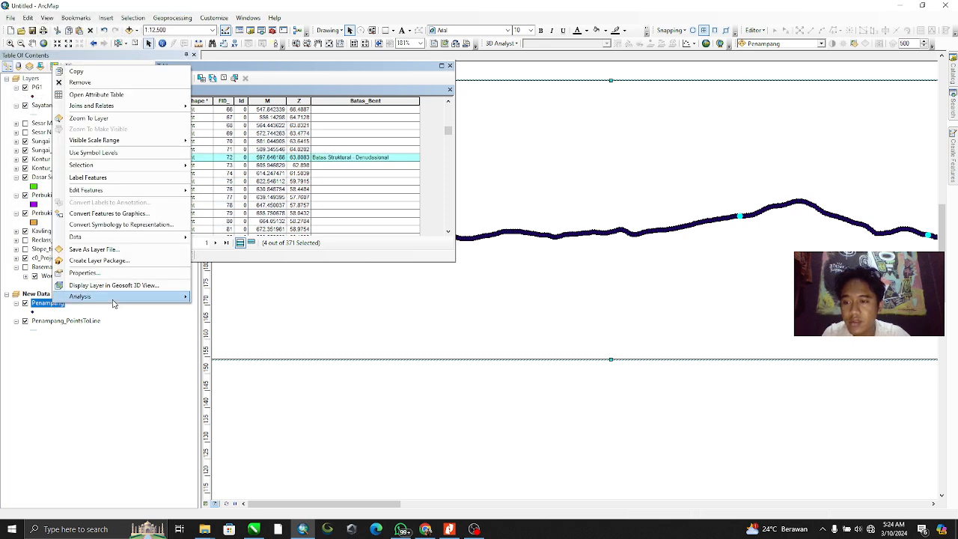
mouse_move(188, 237)
left_click(259, 252)
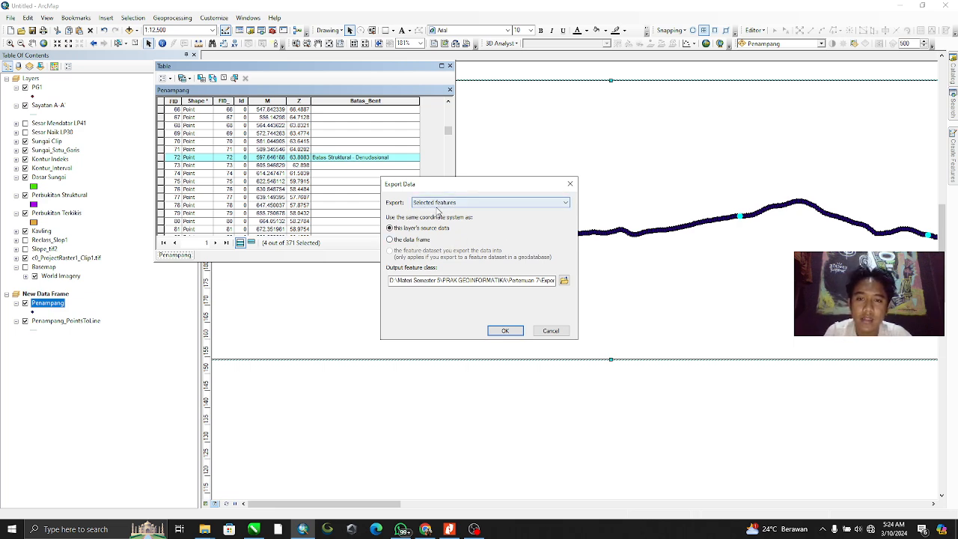
left_click(427, 203)
left_click(442, 220)
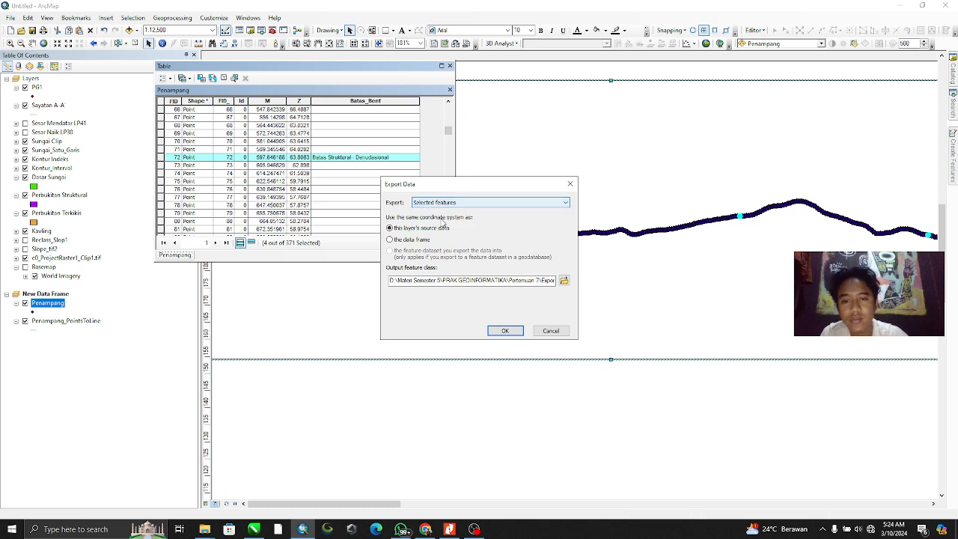
left_click(564, 281)
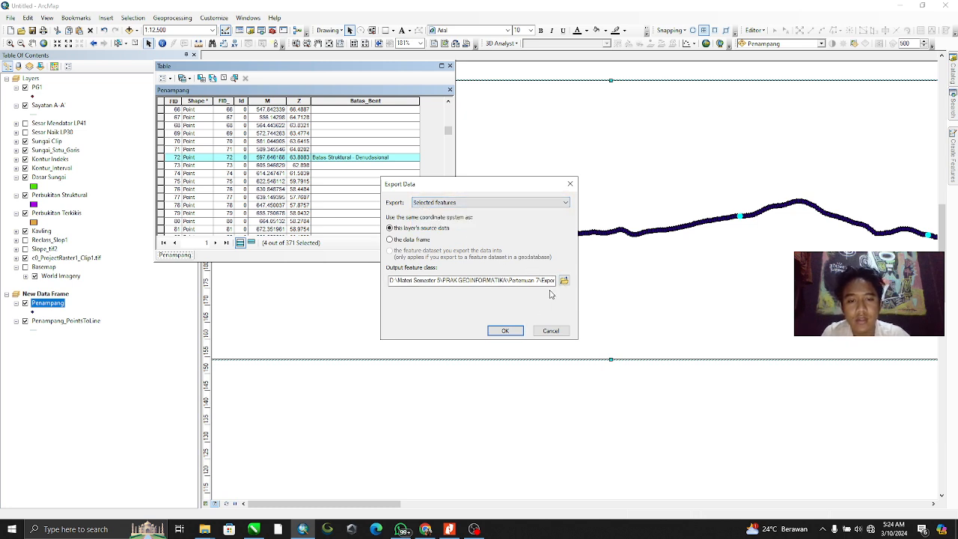
key("ctrl+a")
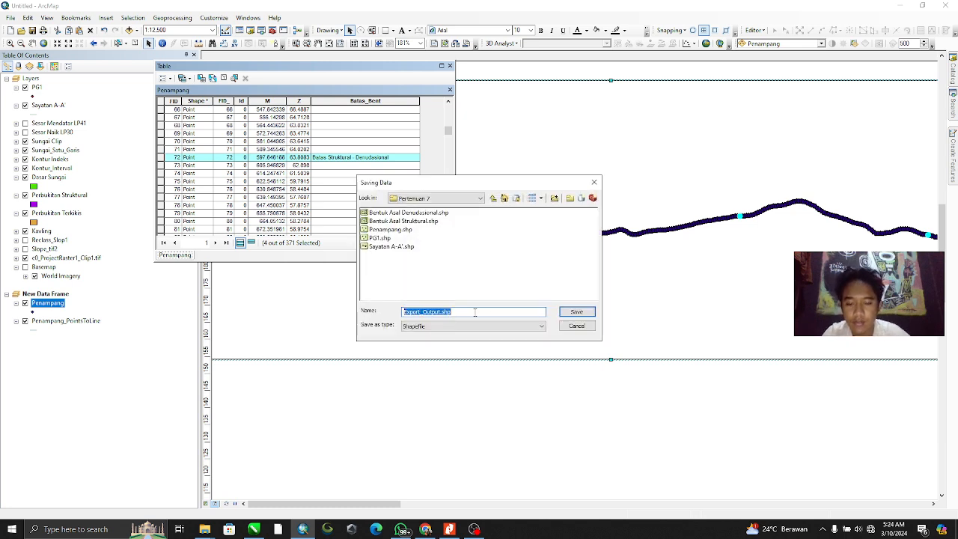
type("Batas Bentuk Lahan")
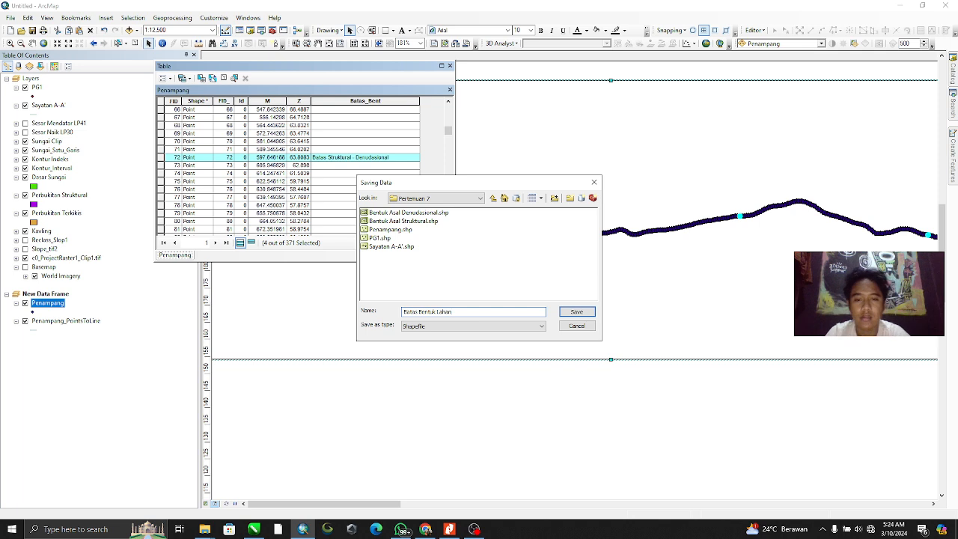
key("Return")
left_click(497, 330)
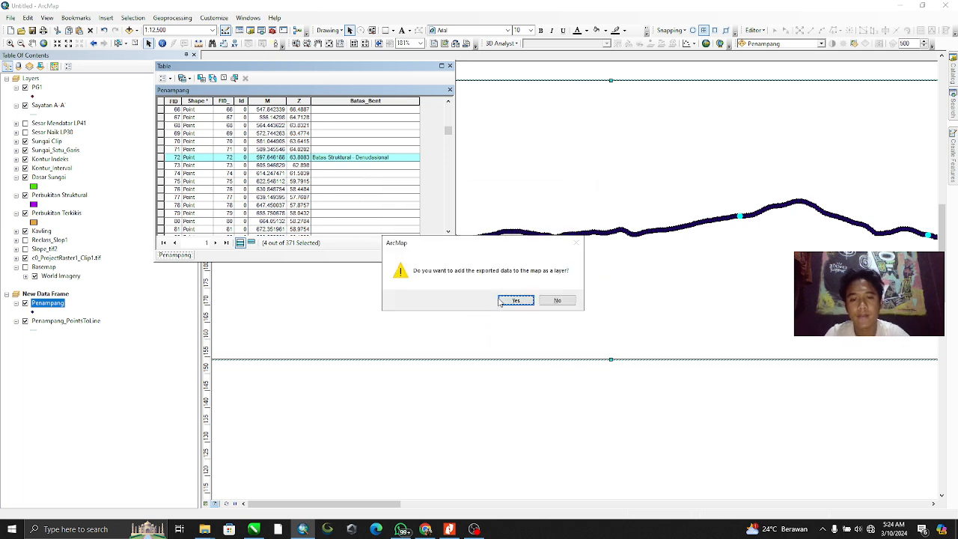
left_click(515, 300)
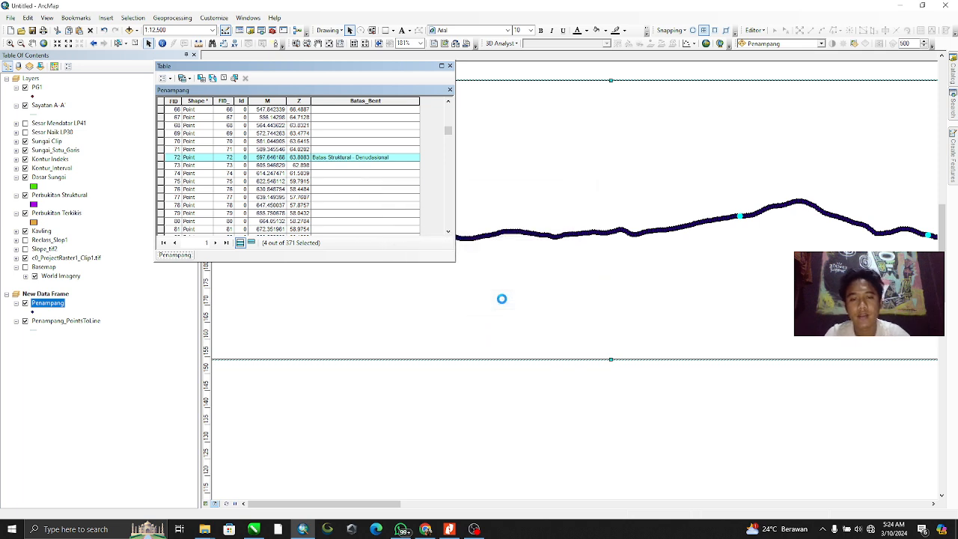
Close the attribute table and hide the Penampang point layer to leave the profile line with its boundary points
left_click(451, 66)
left_click(24, 321)
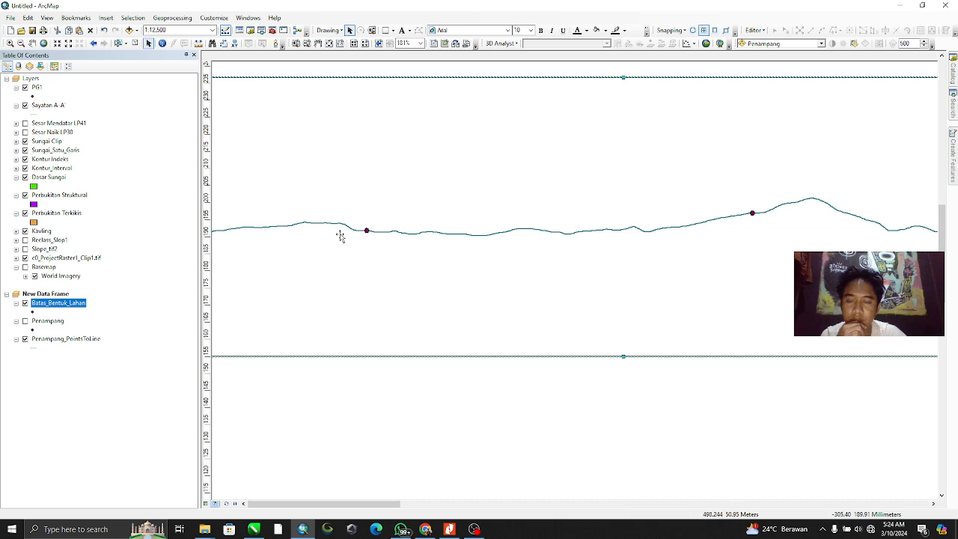
left_click_drag(342, 234, 386, 227)
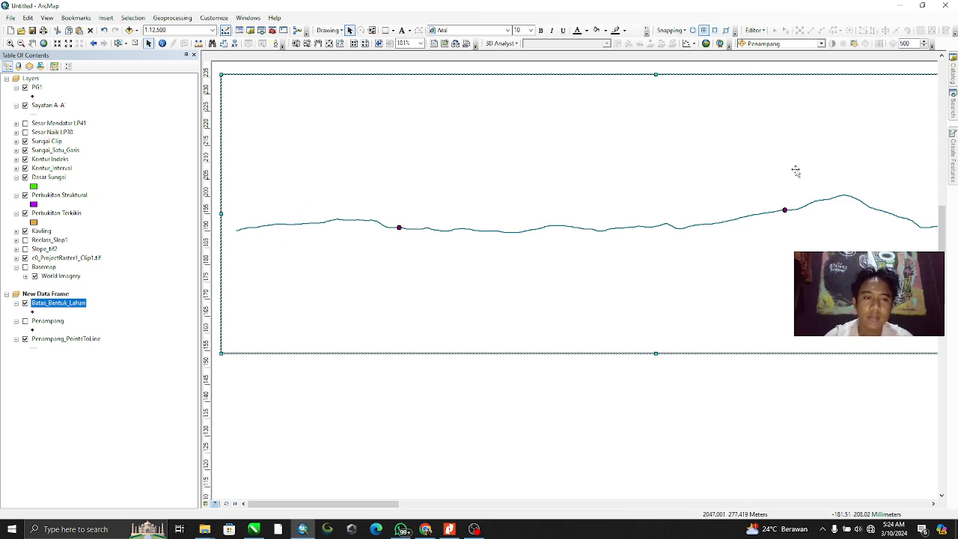
Start a new shapefile in the Pertemuan 7 folder, named Garis Penampang, with the Polyline feature type
left_click(954, 81)
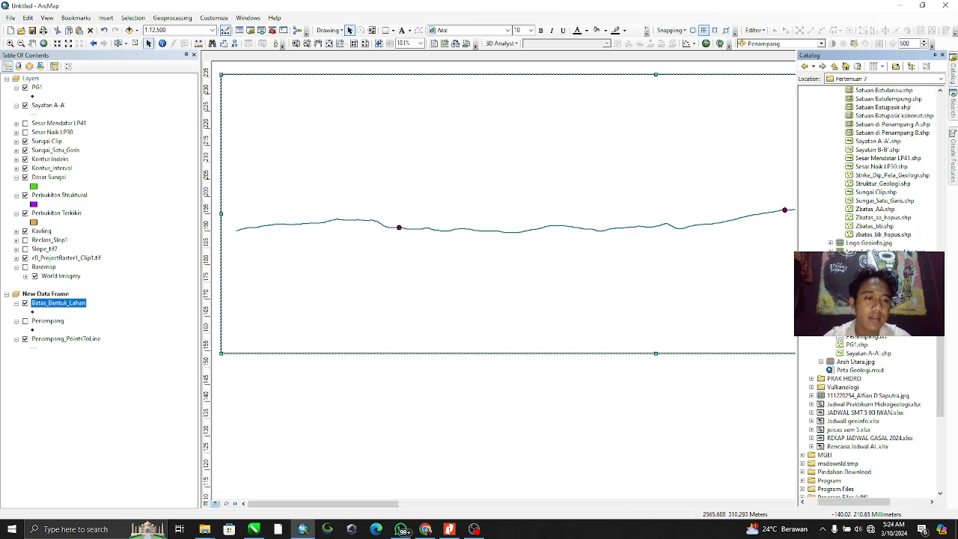
right_click(852, 336)
mouse_move(869, 355)
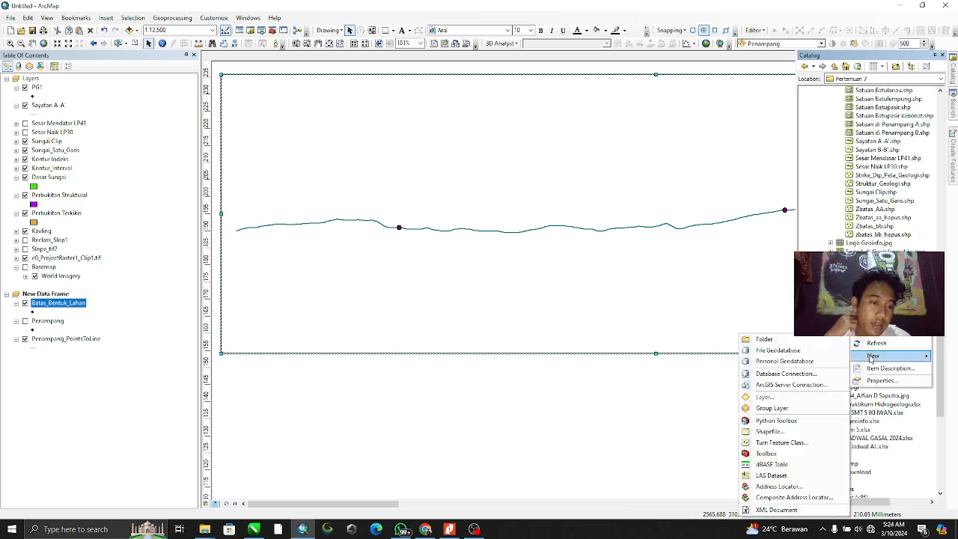
left_click(796, 432)
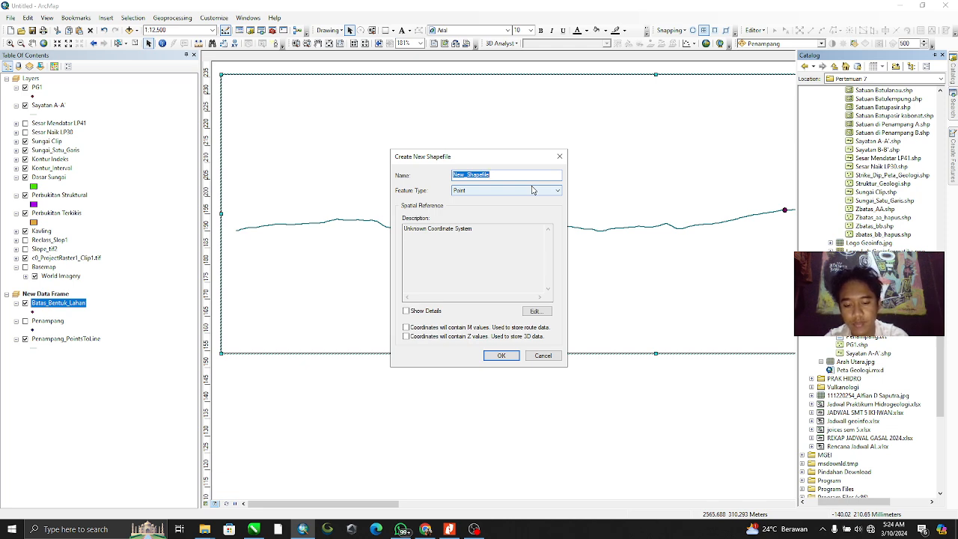
type("Pe")
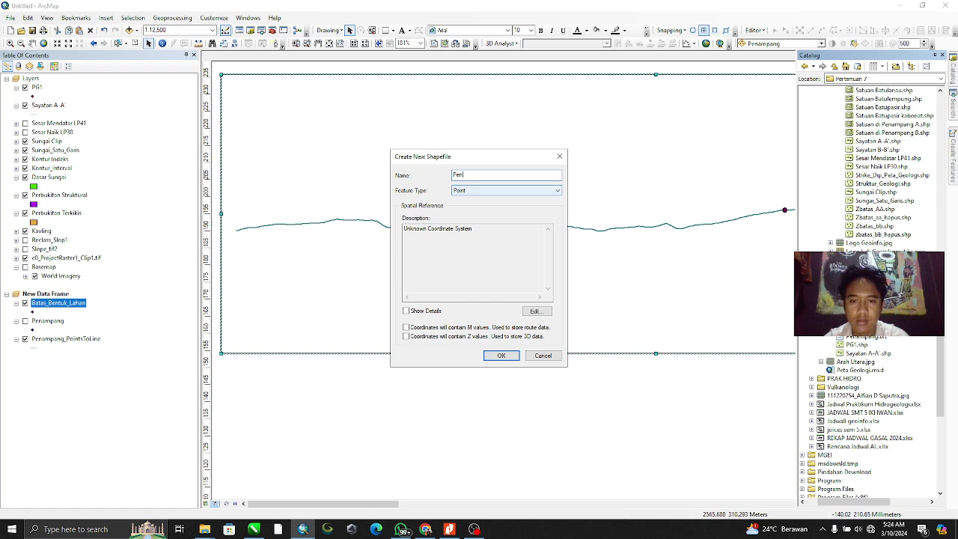
type("n")
key("BackSpace")
key("BackSpace")
key("BackSpace")
type("Garis")
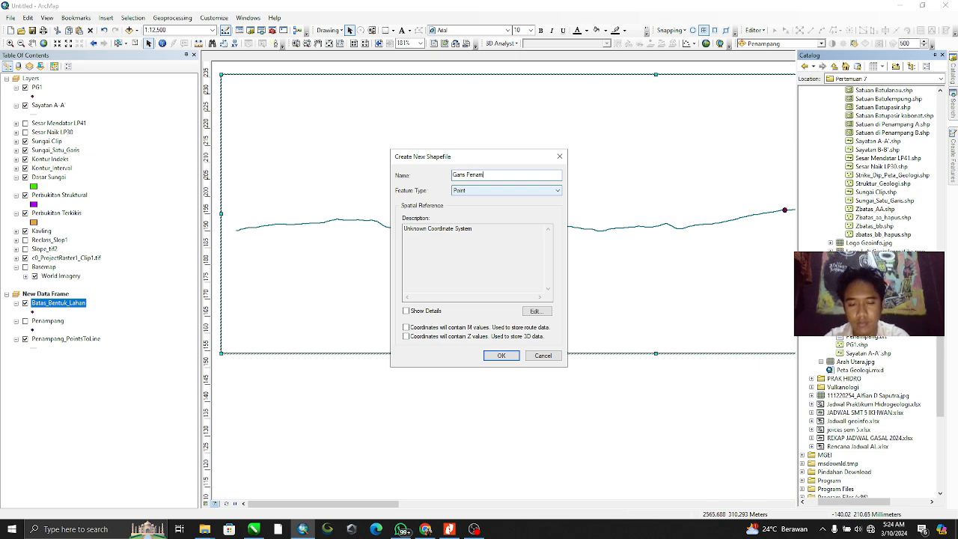
left_click(520, 187)
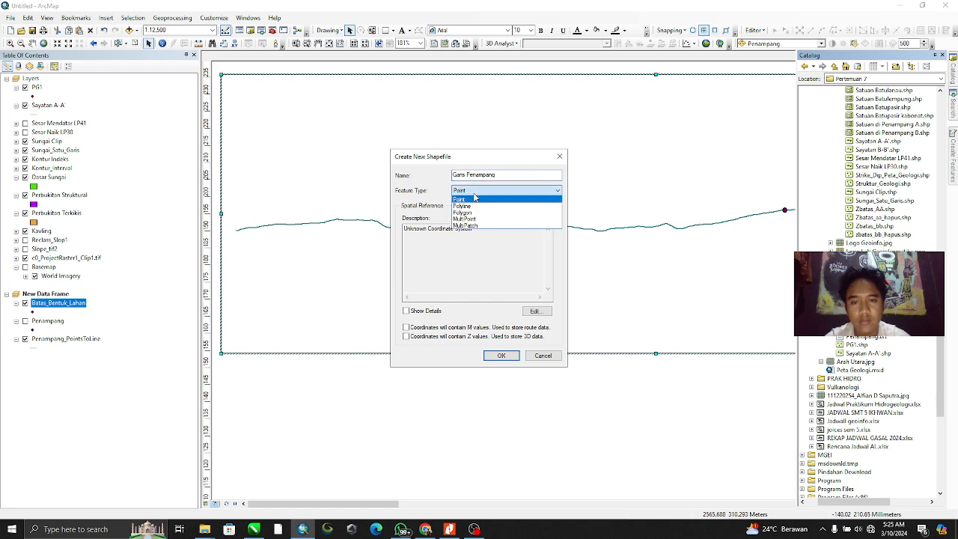
left_click(470, 207)
Assign the projected coordinate system WGS 1984 UTM Zone 49N to the new shapefile and create it
left_click(537, 311)
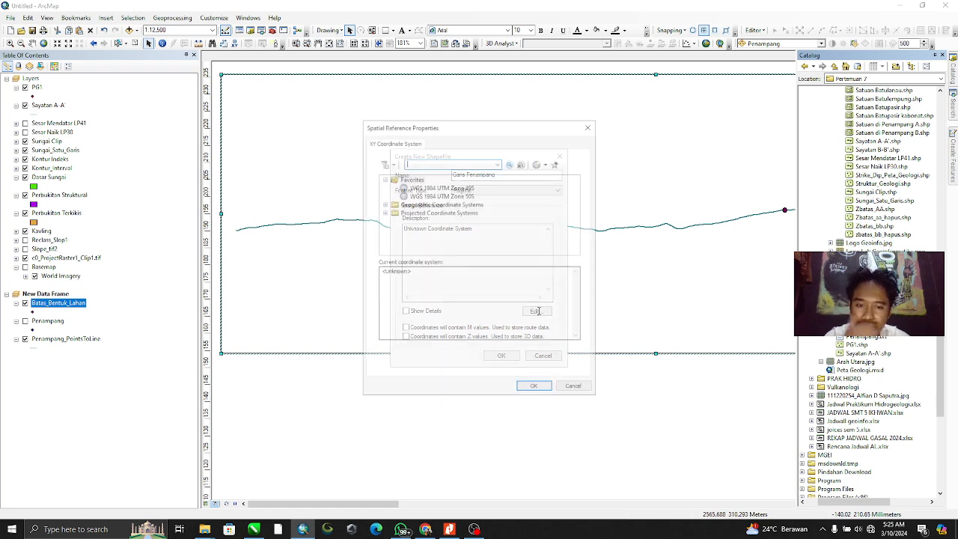
double_click(441, 212)
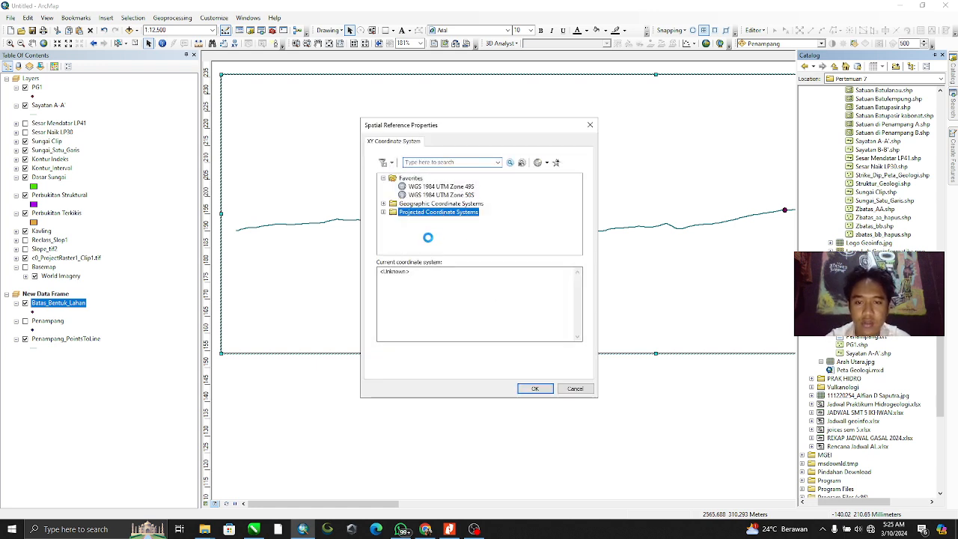
double_click(414, 229)
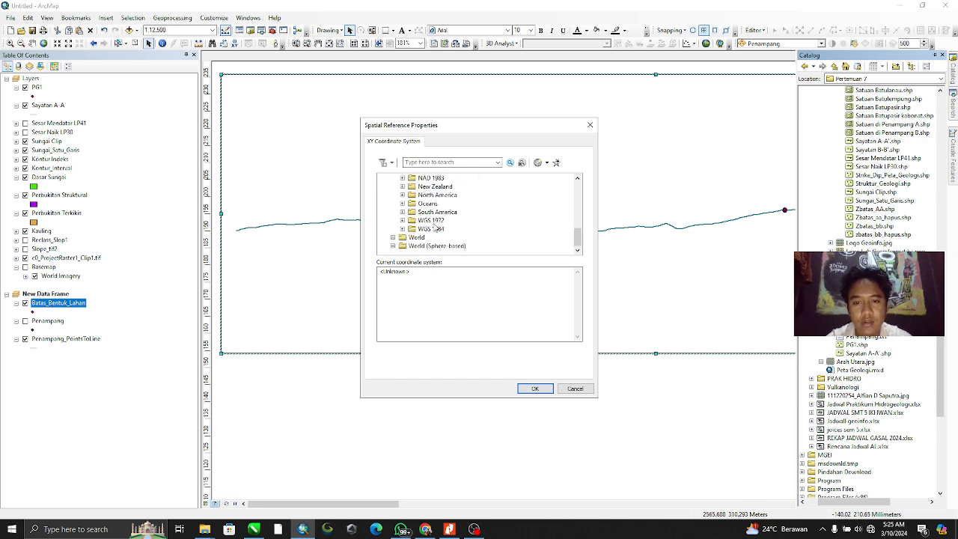
double_click(430, 229)
scroll(449, 224, "down", 3)
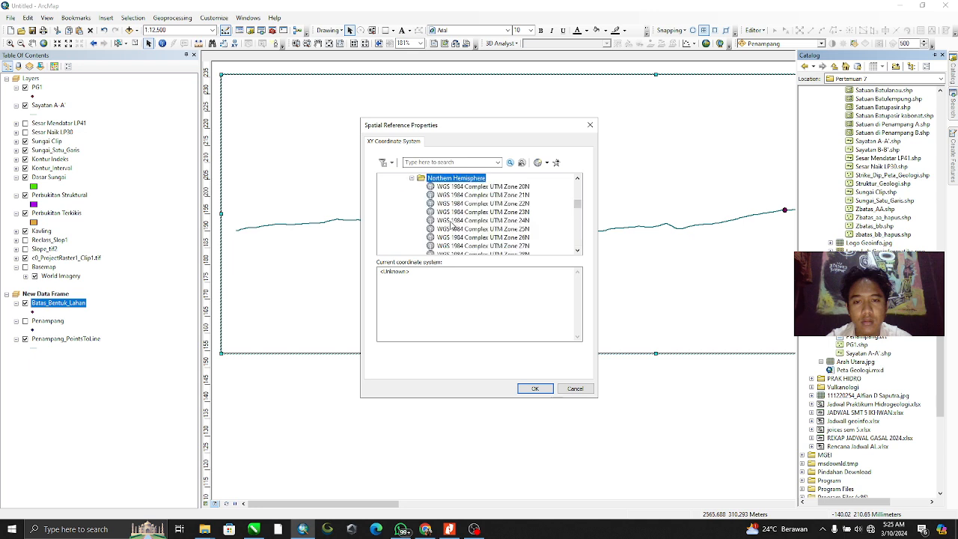
scroll(494, 236, "down", 8)
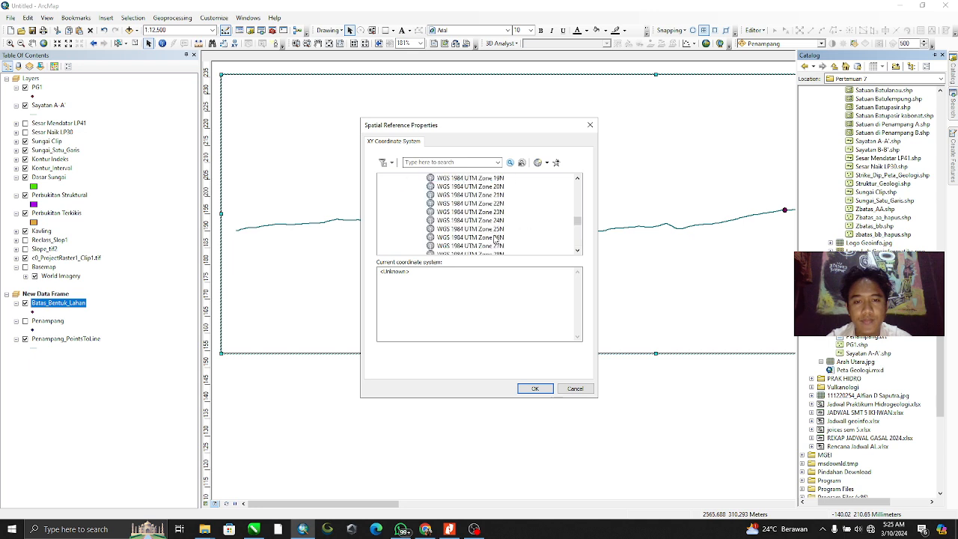
scroll(498, 239, "down", 7)
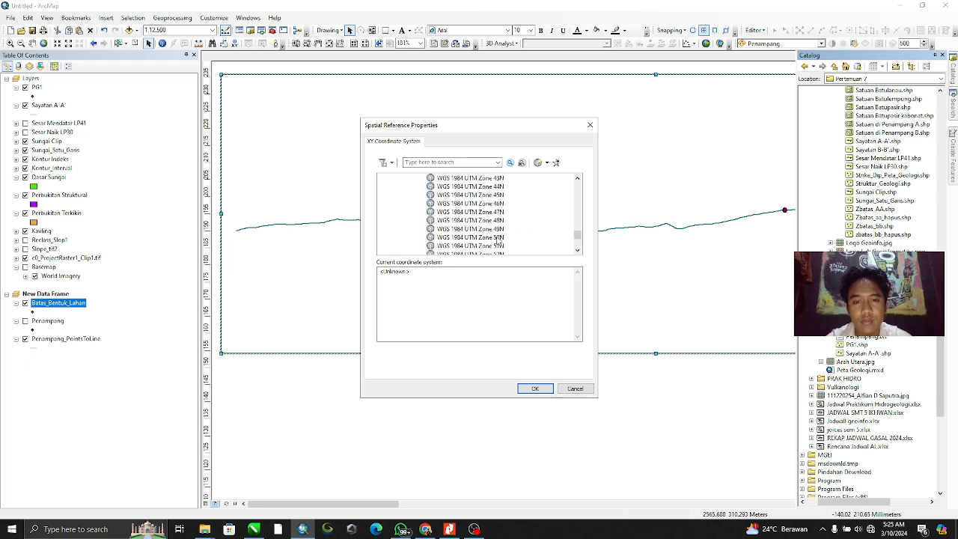
left_click(499, 229)
left_click(534, 389)
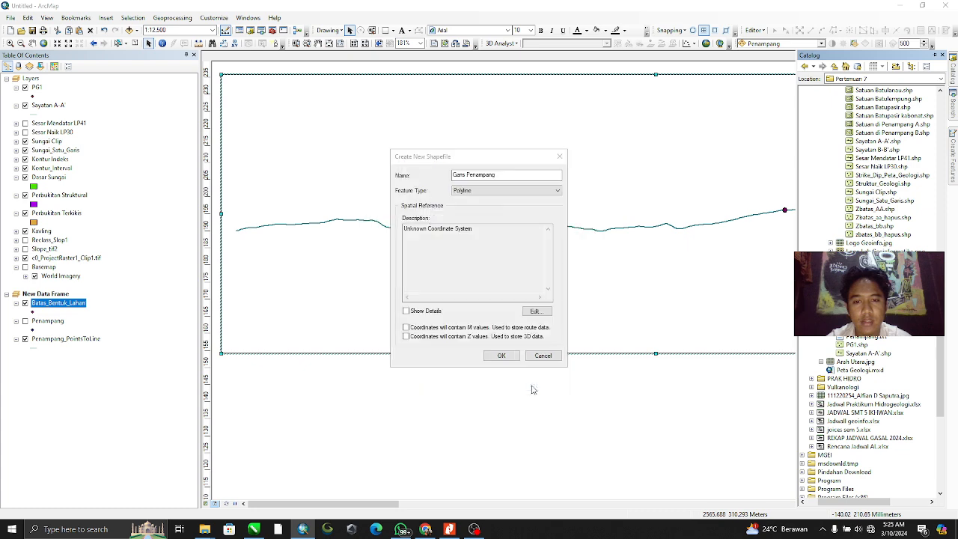
left_click(502, 356)
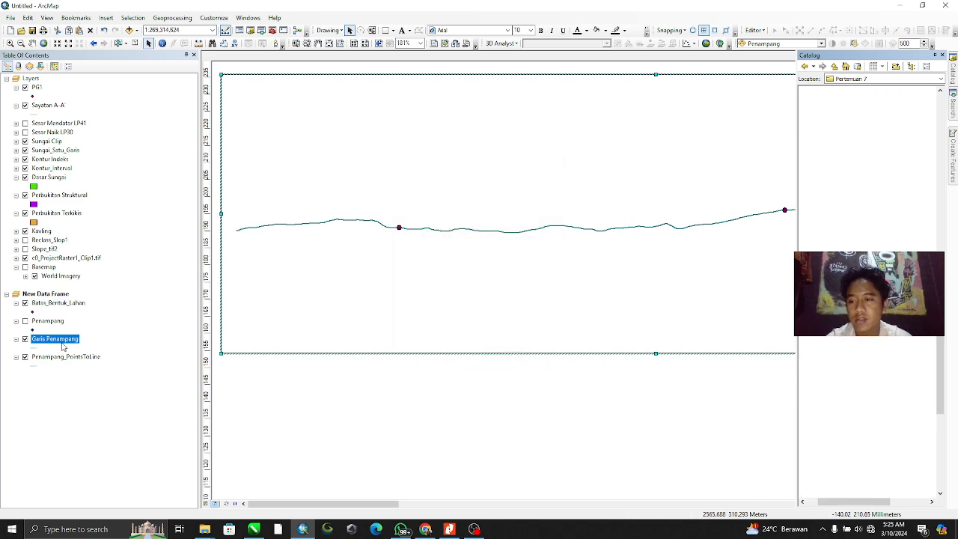
right_click(54, 339)
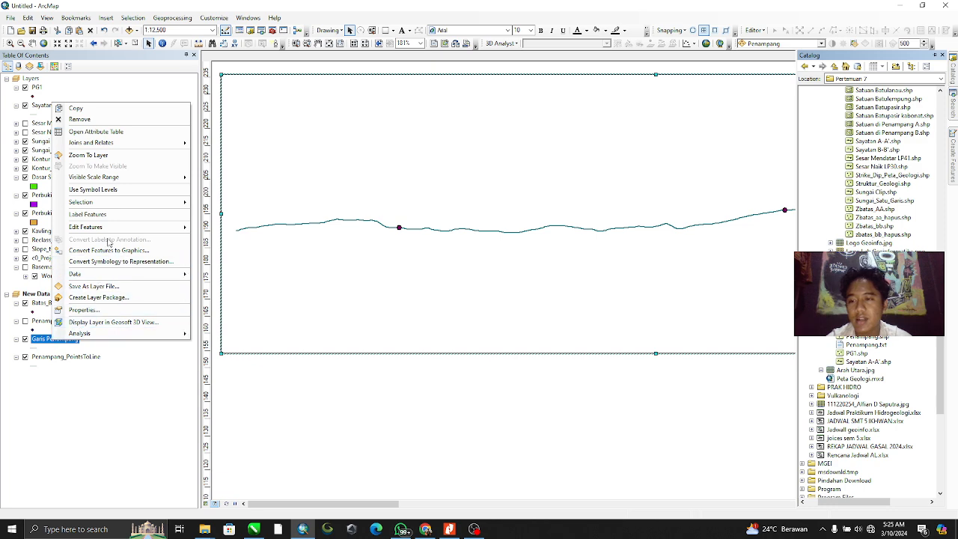
mouse_move(110, 236)
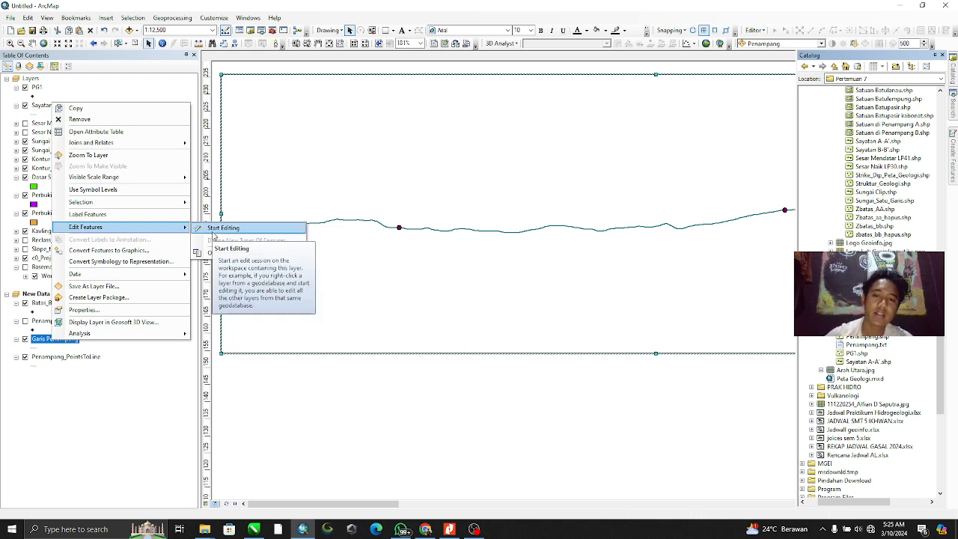
left_click(146, 373)
Turn on feature labels for the Batas_Bentuk_Lahan boundary points
left_click(61, 305)
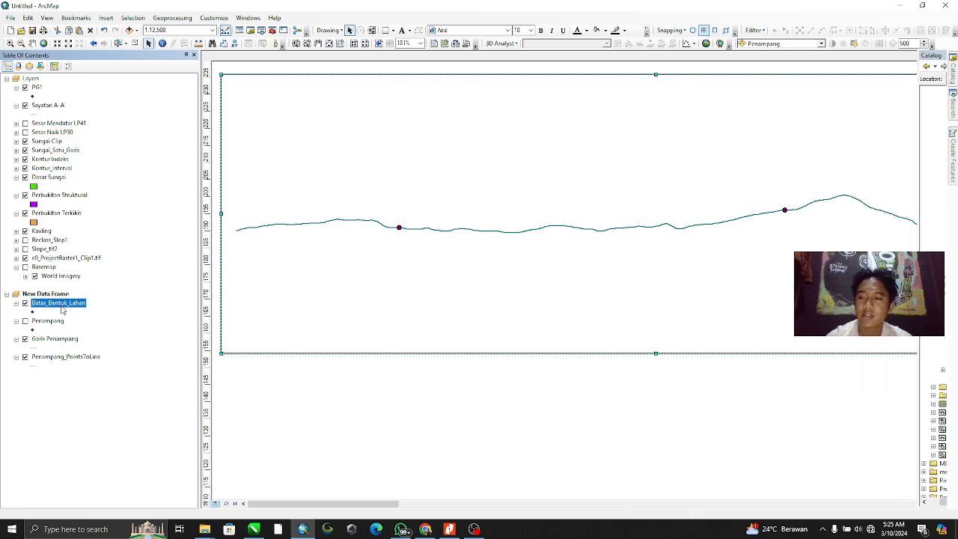
right_click(63, 308)
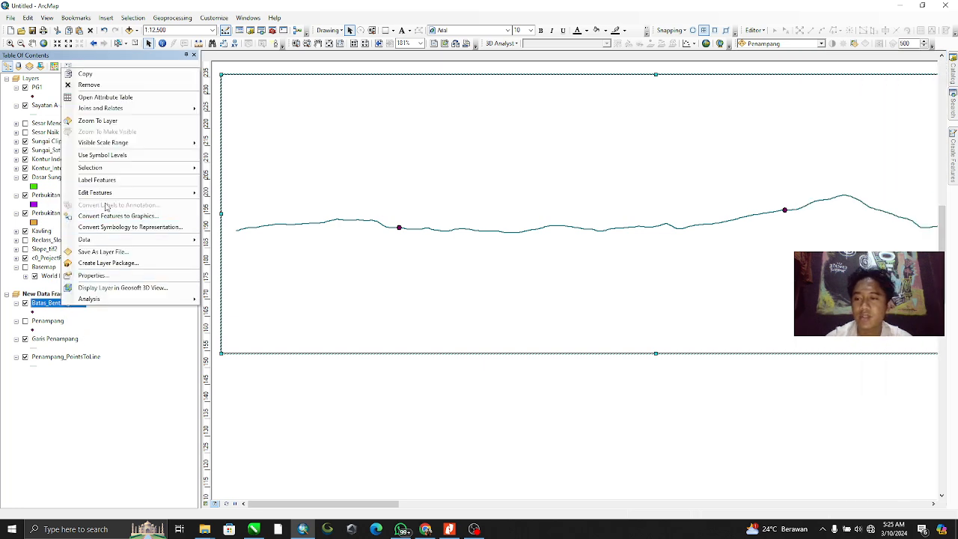
left_click(98, 180)
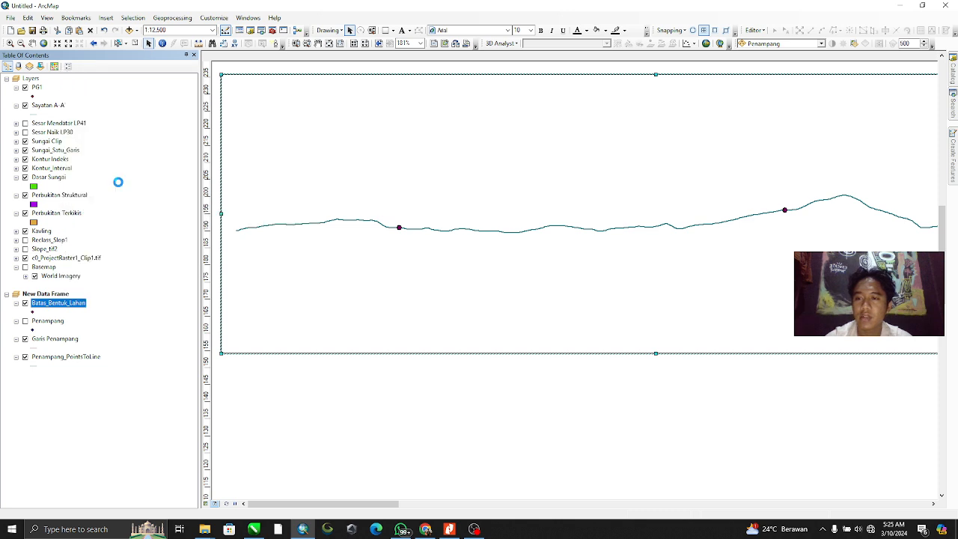
Start an edit session on the Garis Penampang layer
left_click(60, 340)
right_click(60, 340)
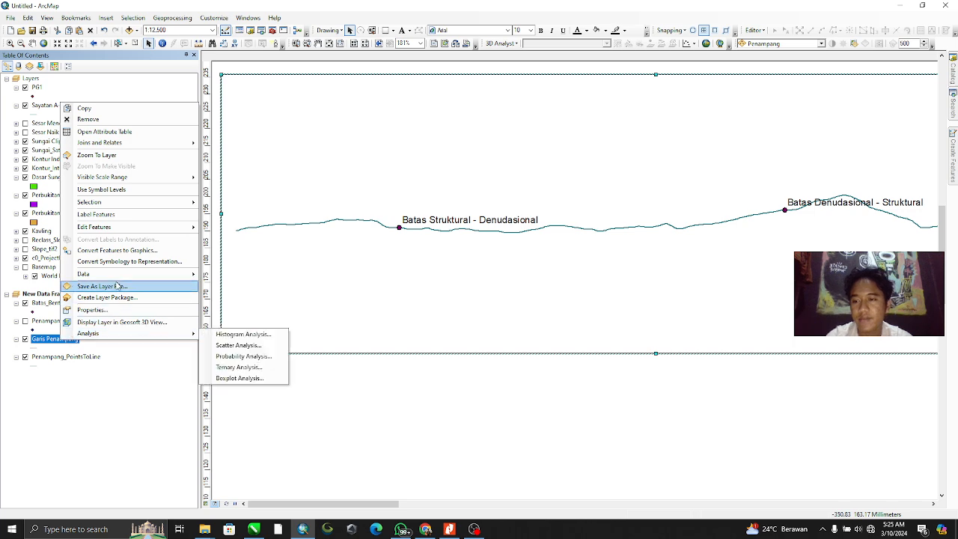
mouse_move(128, 280)
mouse_move(139, 227)
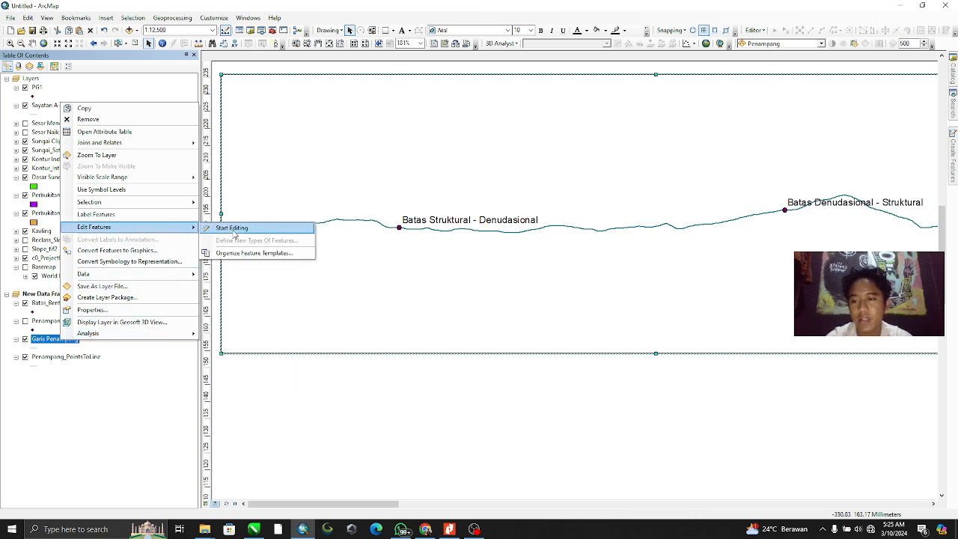
left_click(231, 226)
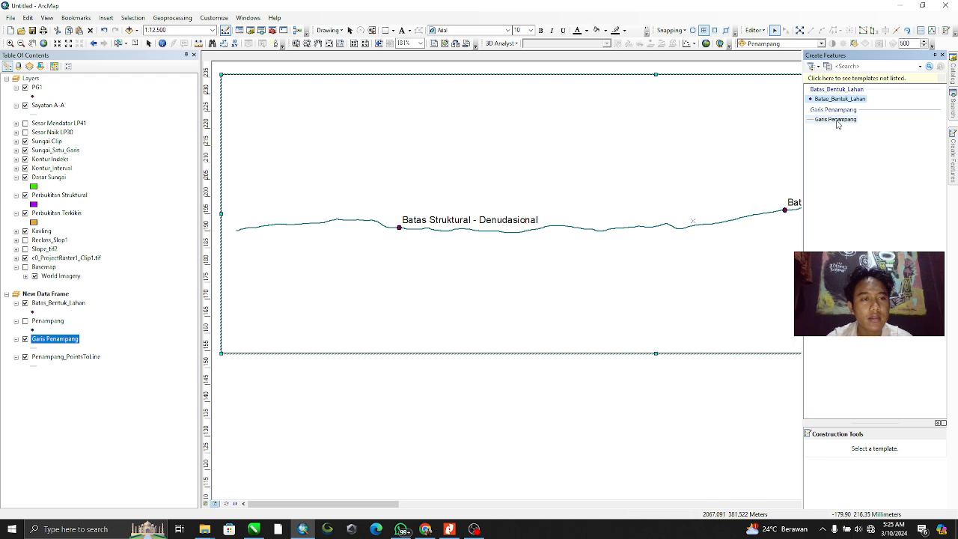
With the Garis Penampang line template, trace the profile from its starting end to the Batas Struktural - Denudasional point and finish the line
left_click(837, 120)
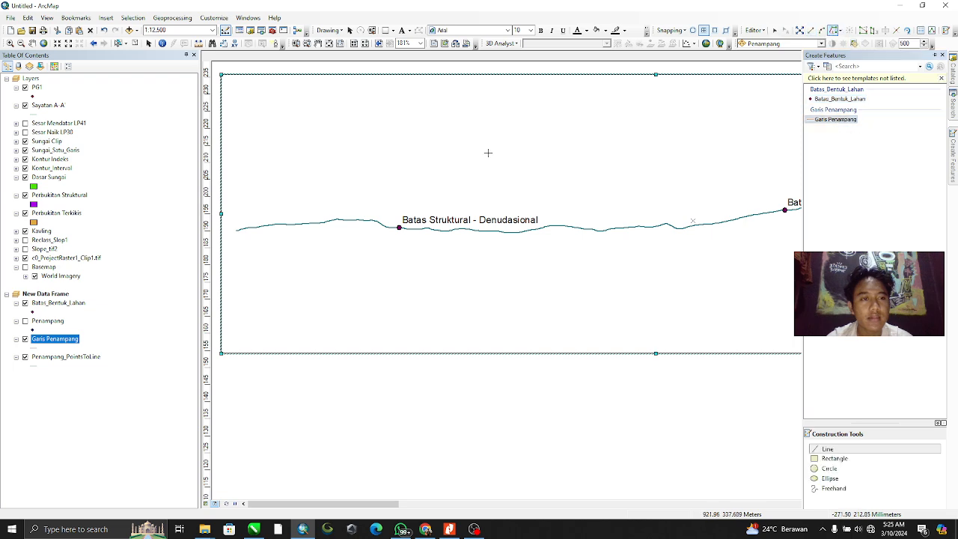
left_click(236, 231)
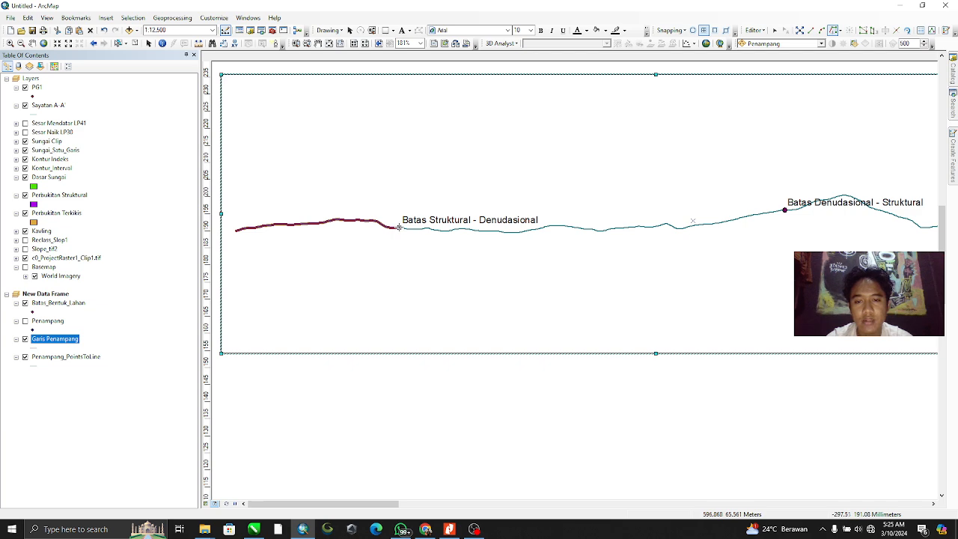
left_click(399, 227)
double_click(399, 227)
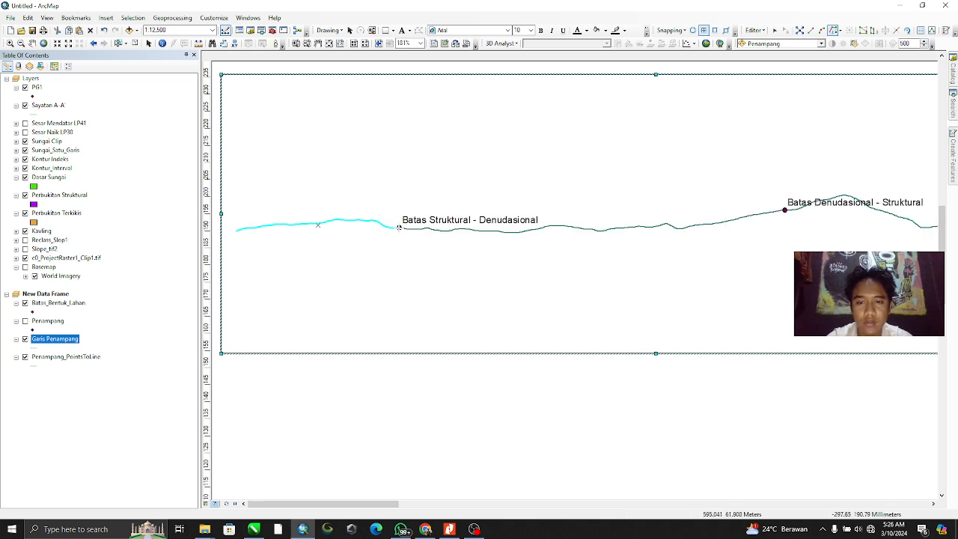
Trace two separate profile lines: Batas Struktural - Denudasional to Batas Denudasional - Struktural, and from there to Batas Struktural - Fluvial
left_click(399, 227)
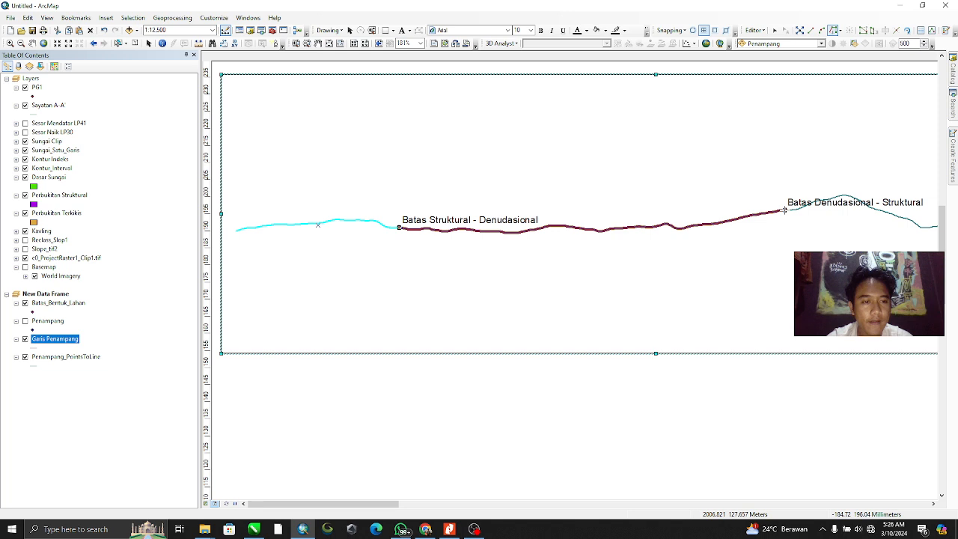
left_click(784, 211)
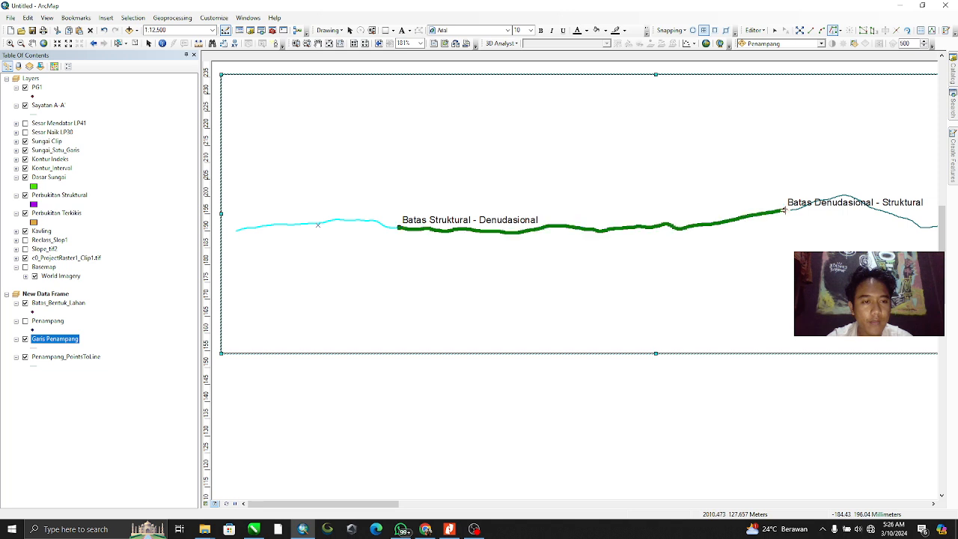
left_click_drag(785, 210, 527, 227)
double_click(527, 228)
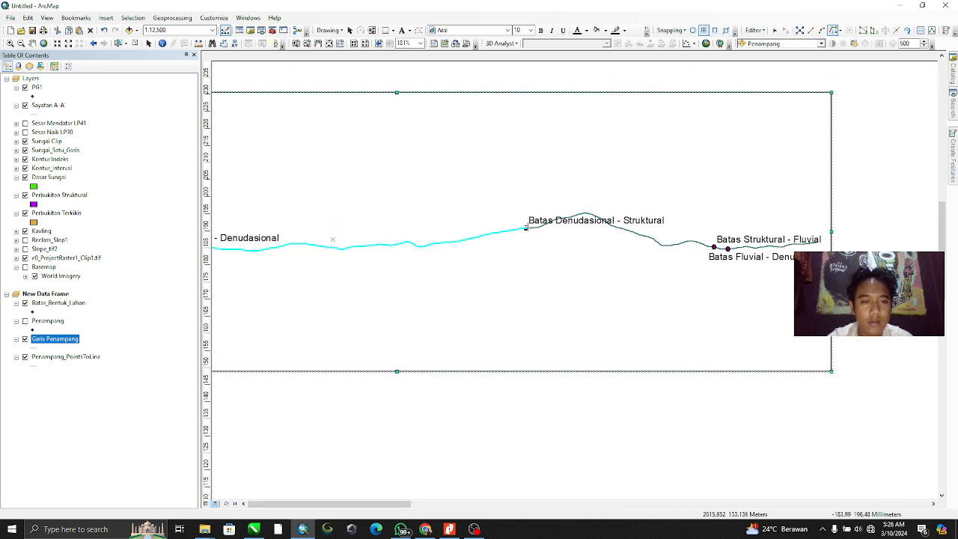
left_click(526, 228)
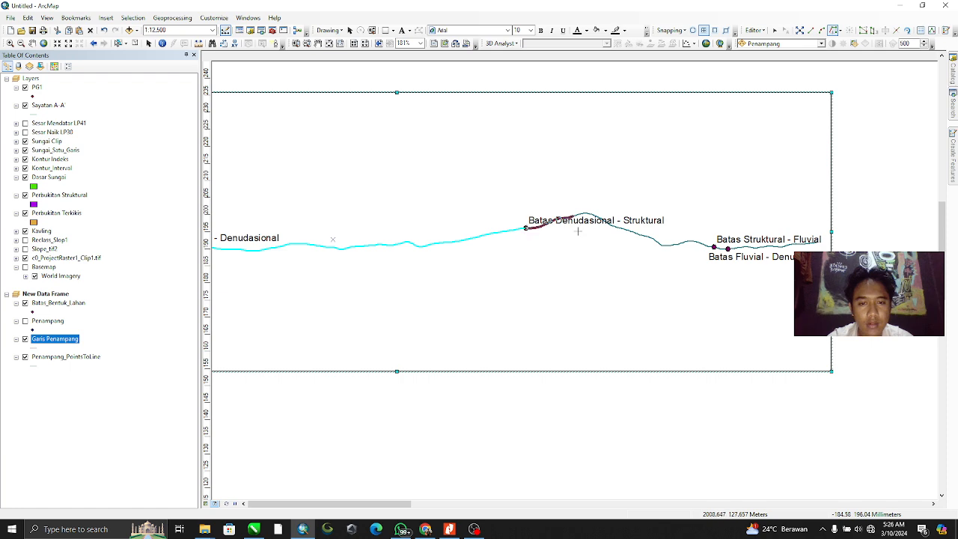
left_click(714, 247)
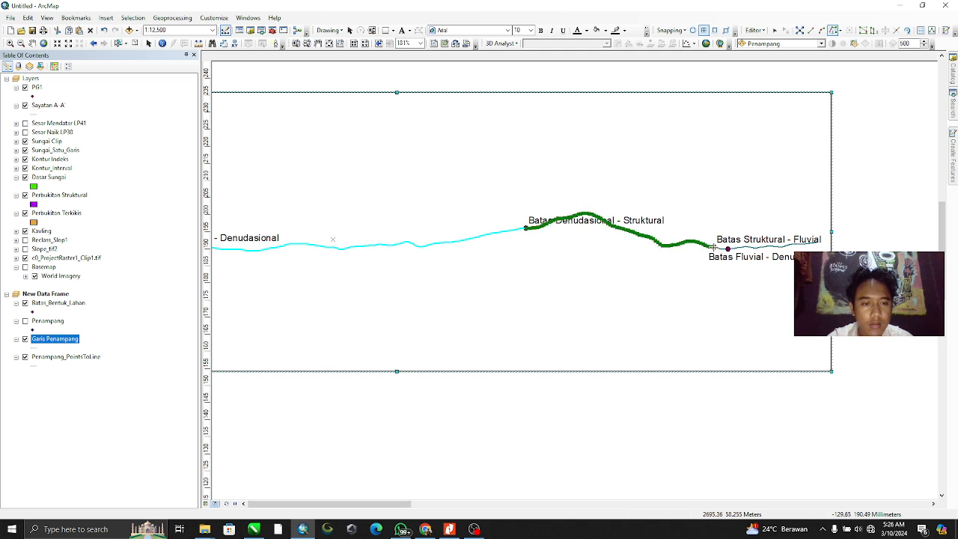
Trace the short segment between the Batas Struktural - Fluvial and Batas Fluvial - Denudasional points, and the last segment to the profile's end
scroll(716, 248, "up", 5)
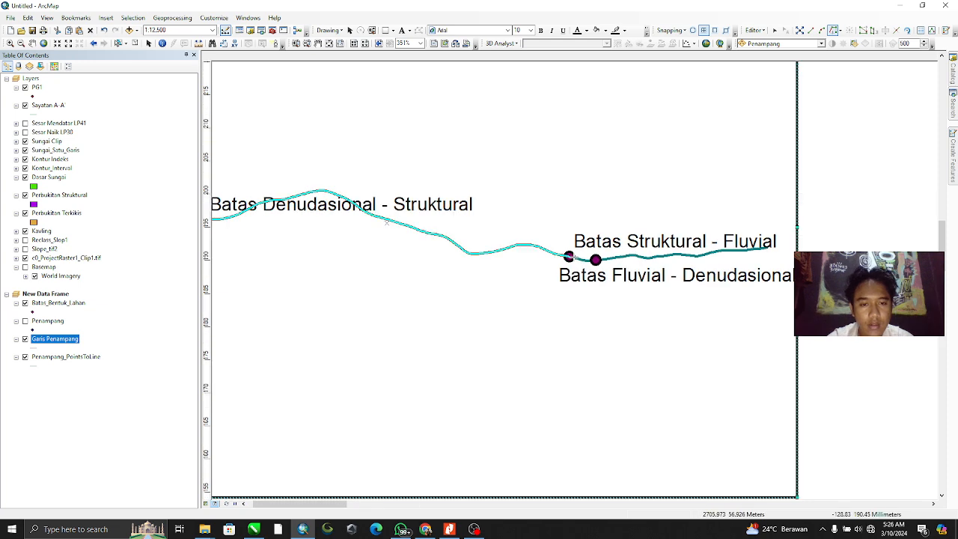
left_click(595, 259)
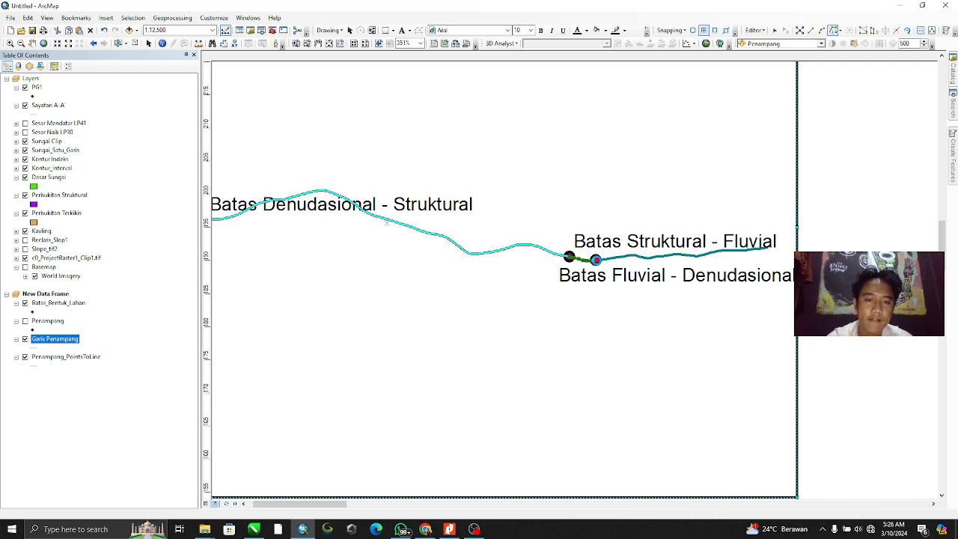
double_click(774, 251)
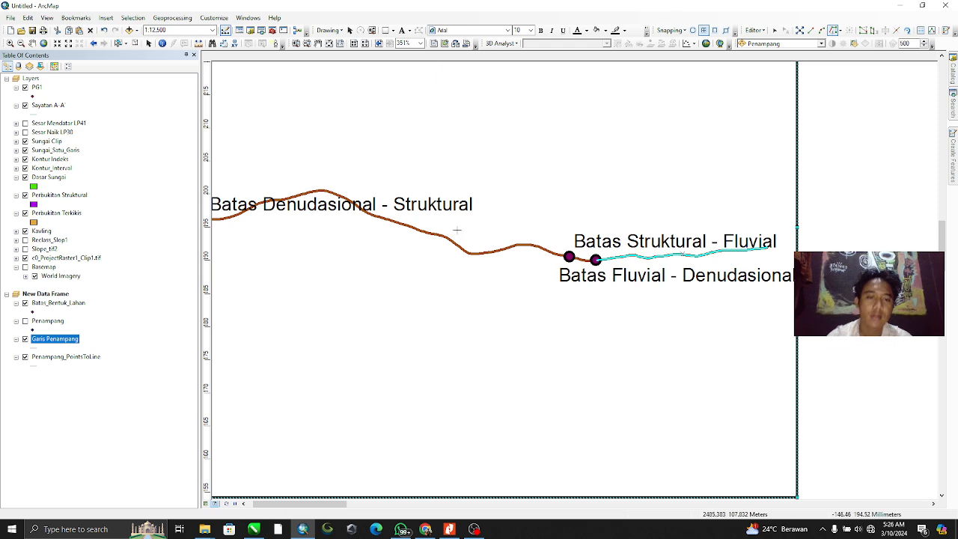
Hide the Batas_Bentuk_Lahan point layer with its labels
left_click_drag(457, 230, 662, 249)
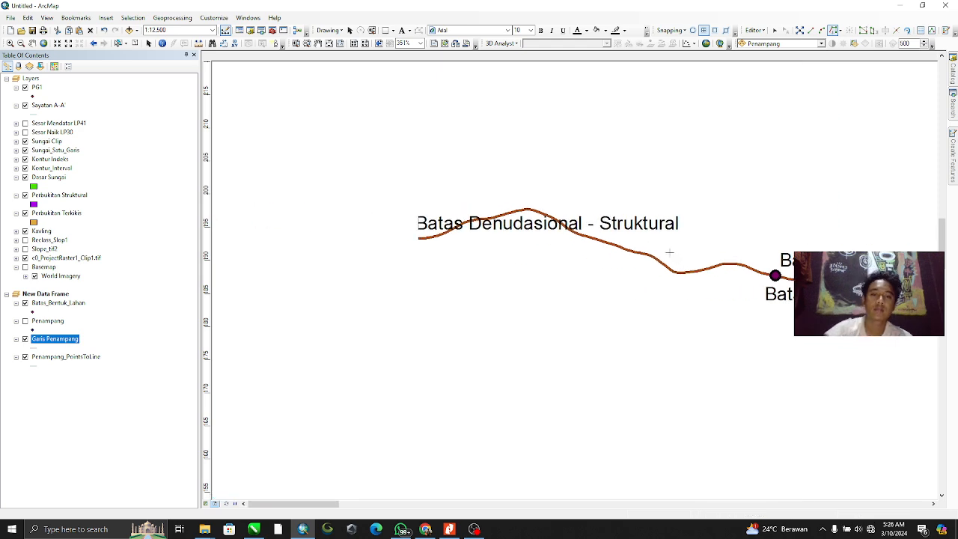
left_click(46, 304)
left_click(24, 303)
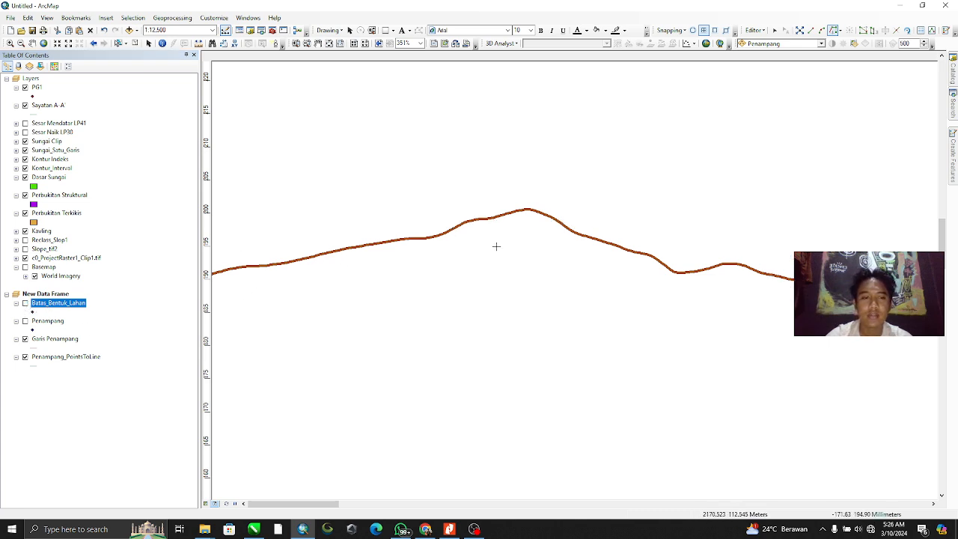
Stop the edit session on the traced Garis Penampang lines
left_click_drag(389, 257, 620, 234)
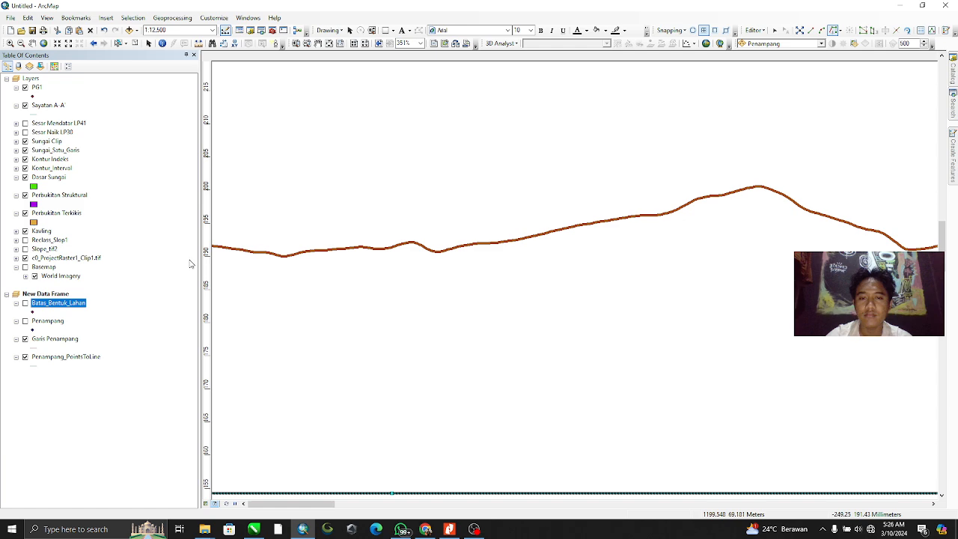
left_click(753, 30)
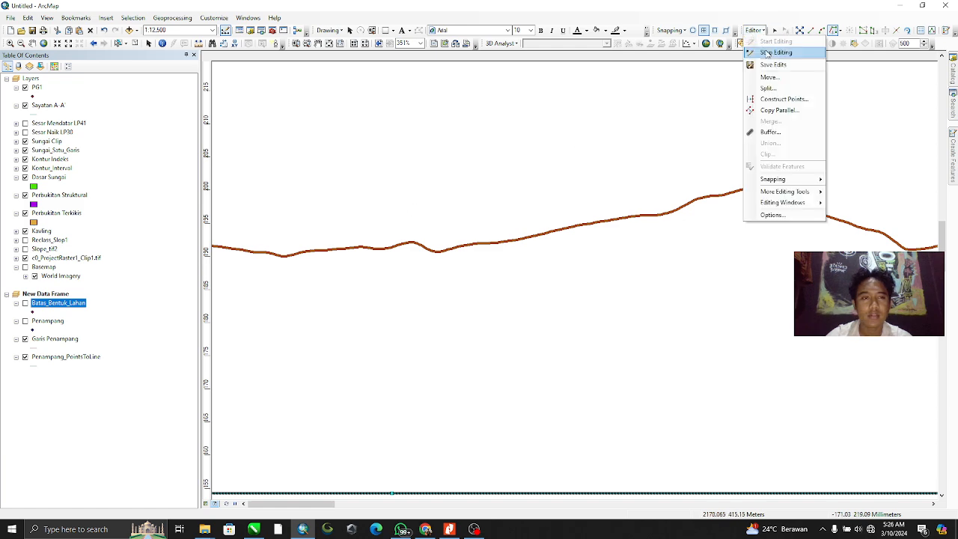
left_click(778, 53)
left_click(447, 295)
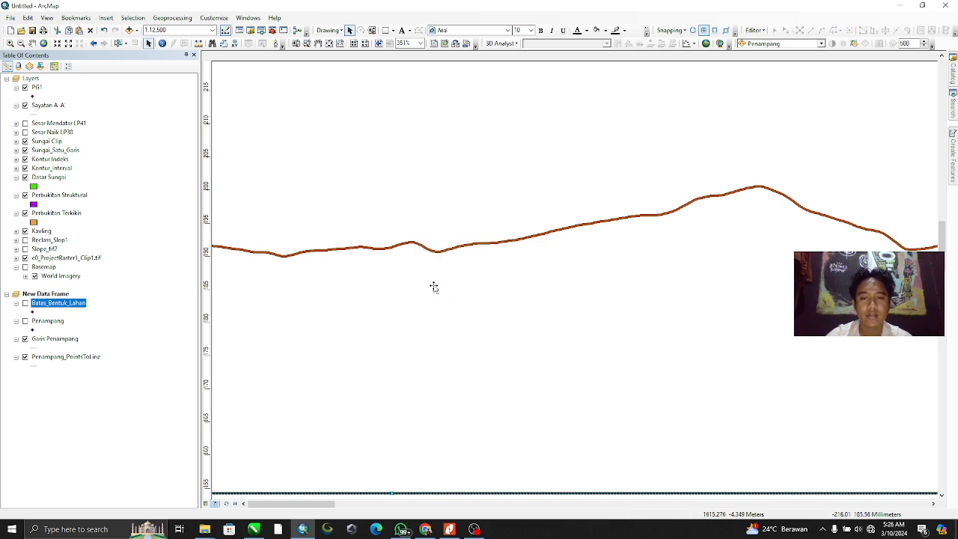
Make the Batas_Bentuk_Lahan point layer with its boundary labels visible again on the profile
scroll(371, 268, "up", 2)
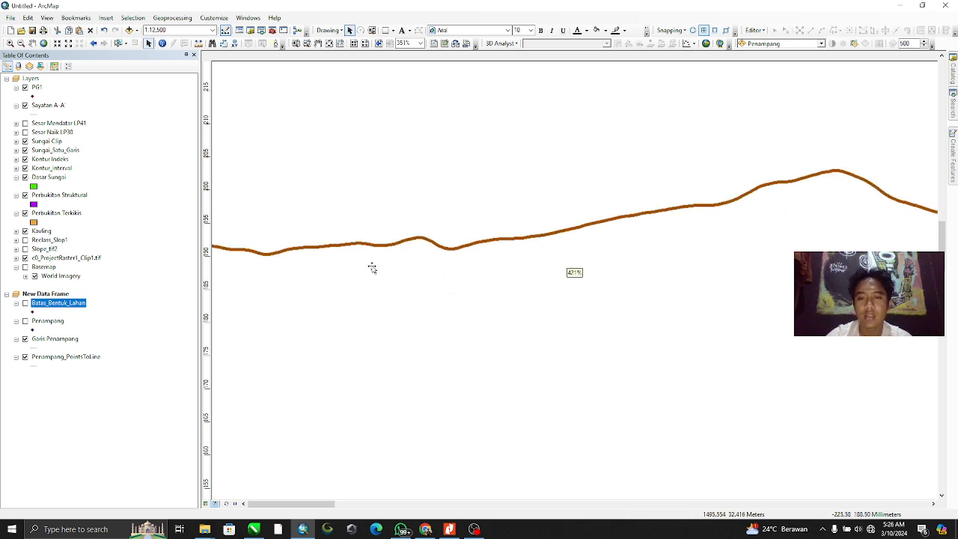
scroll(341, 277, "up", 2)
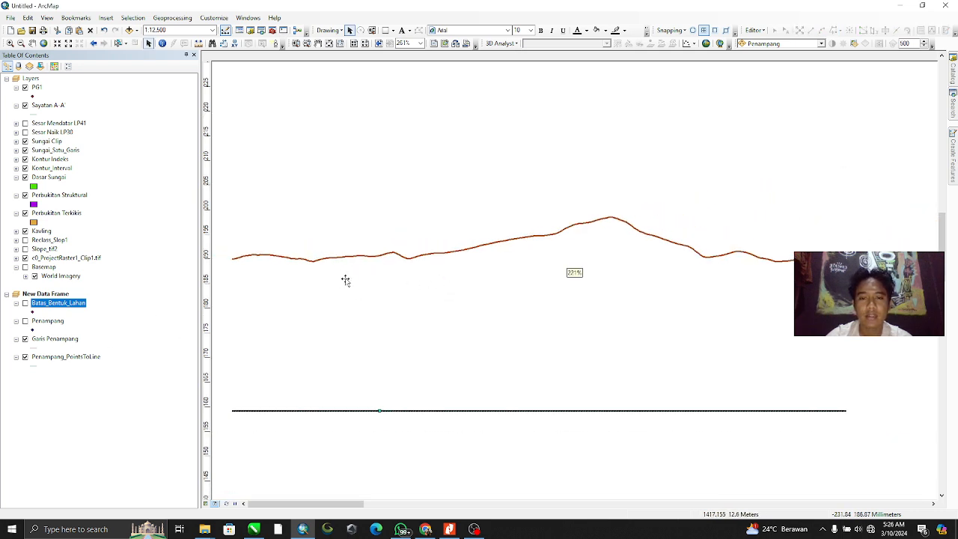
scroll(345, 289, "up", 2)
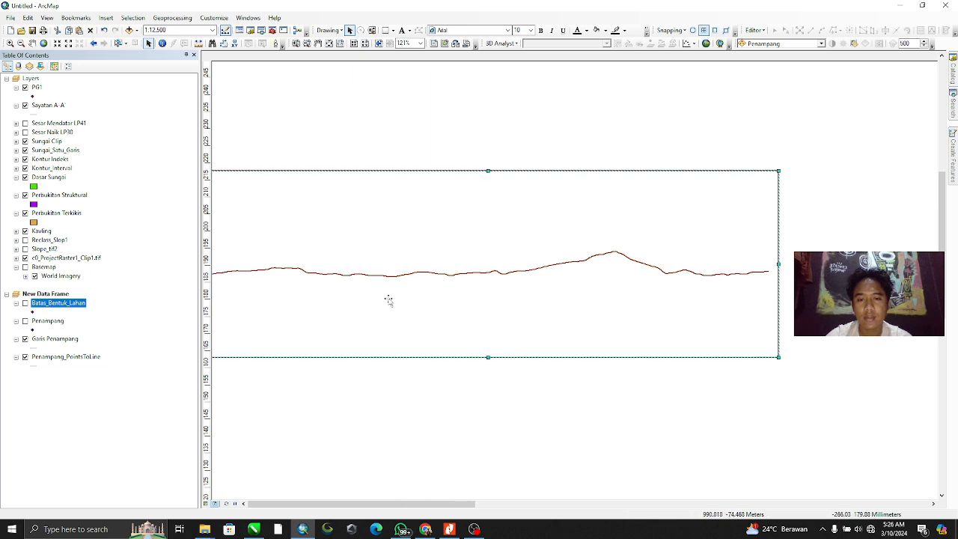
scroll(389, 301, "up", 3)
middle_click(461, 309)
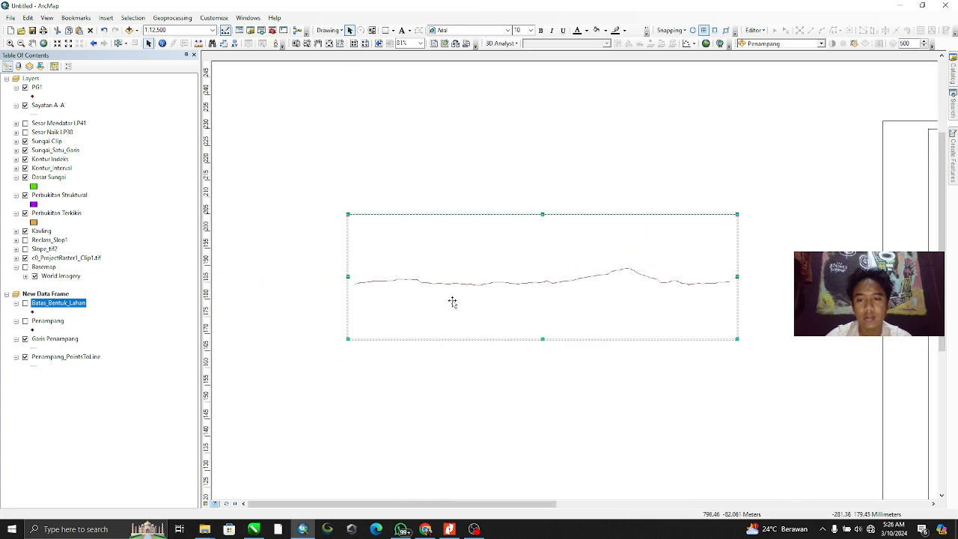
scroll(425, 279, "down", 3)
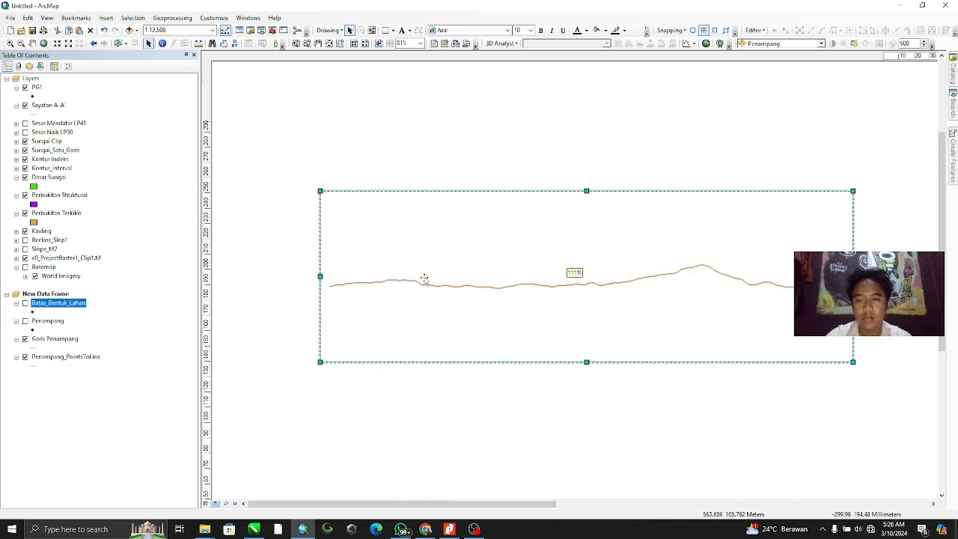
left_click(25, 303)
right_click(60, 342)
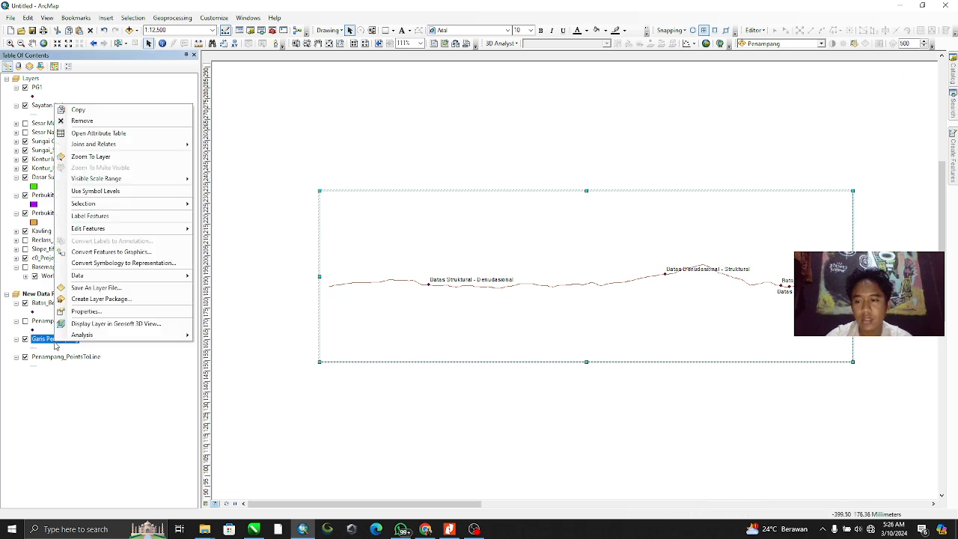
left_click(84, 312)
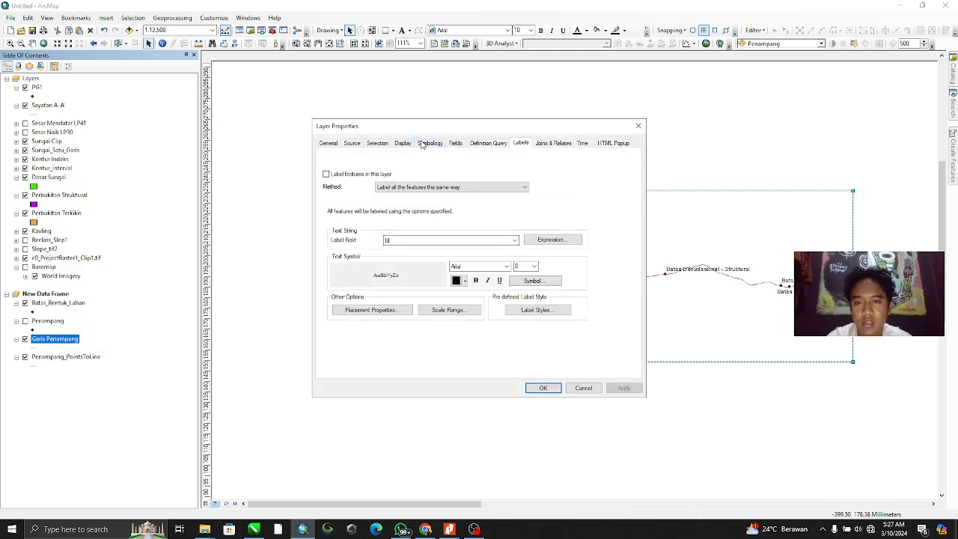
left_click(427, 143)
left_click_drag(420, 125, 245, 49)
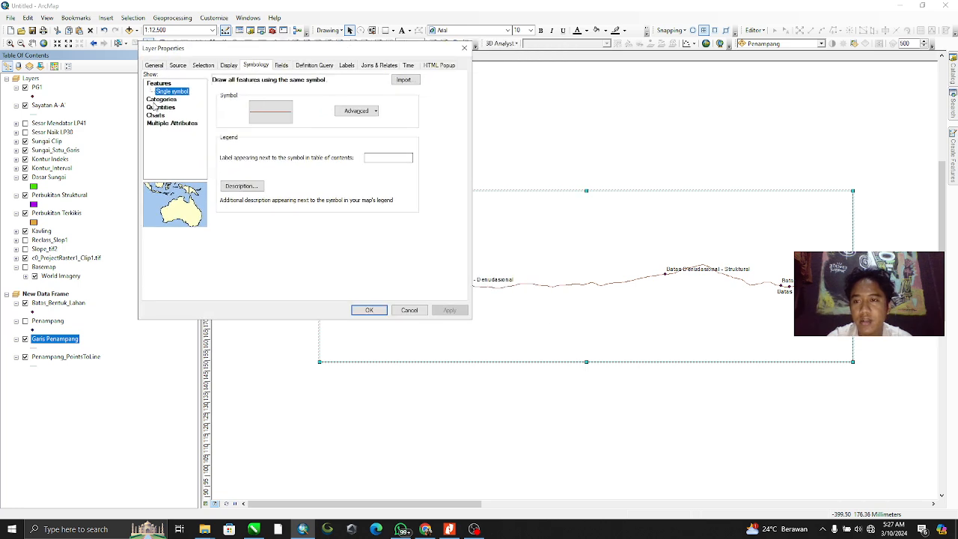
left_click(158, 99)
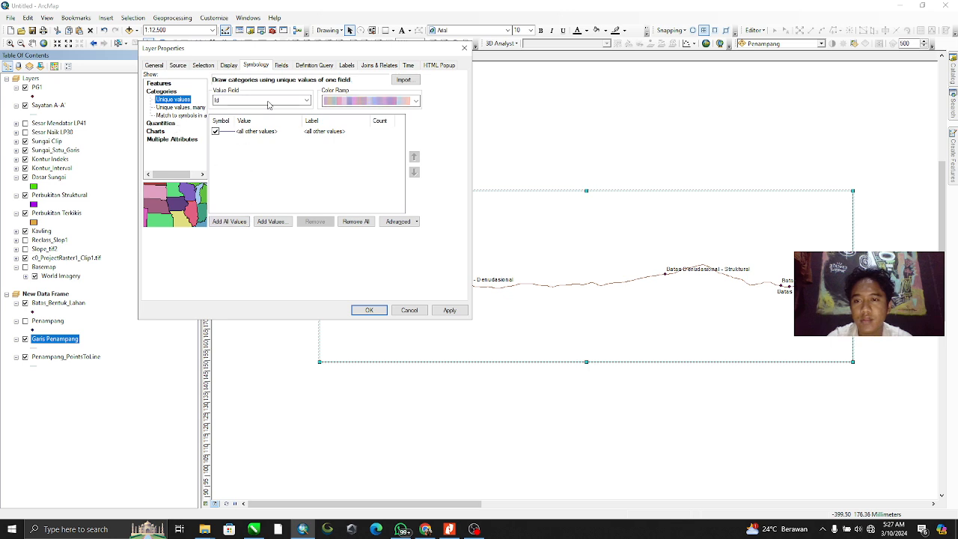
left_click(464, 47)
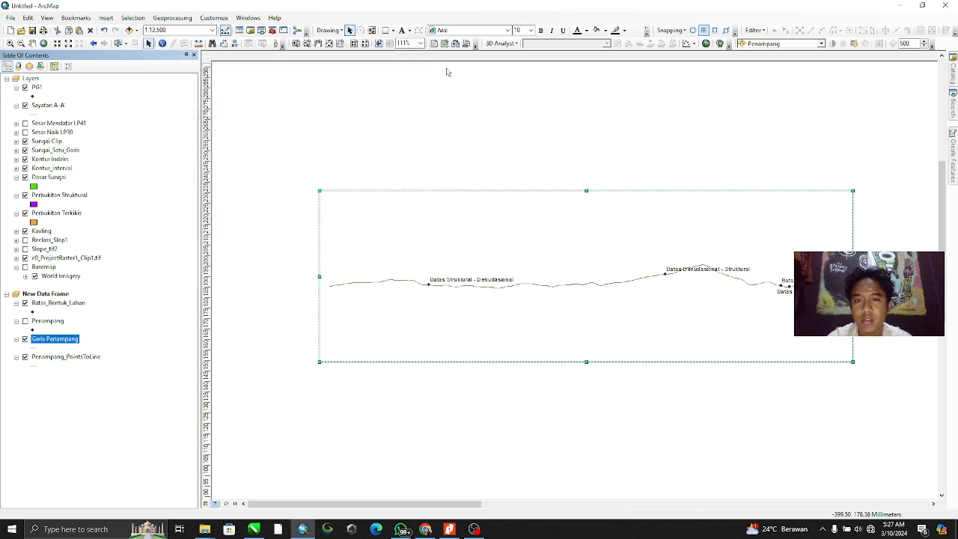
Add a Text field named Bentuk Lahan to the Garis Penampang attribute table, accepting the automatic rename to Bentuk_Lah
right_click(47, 339)
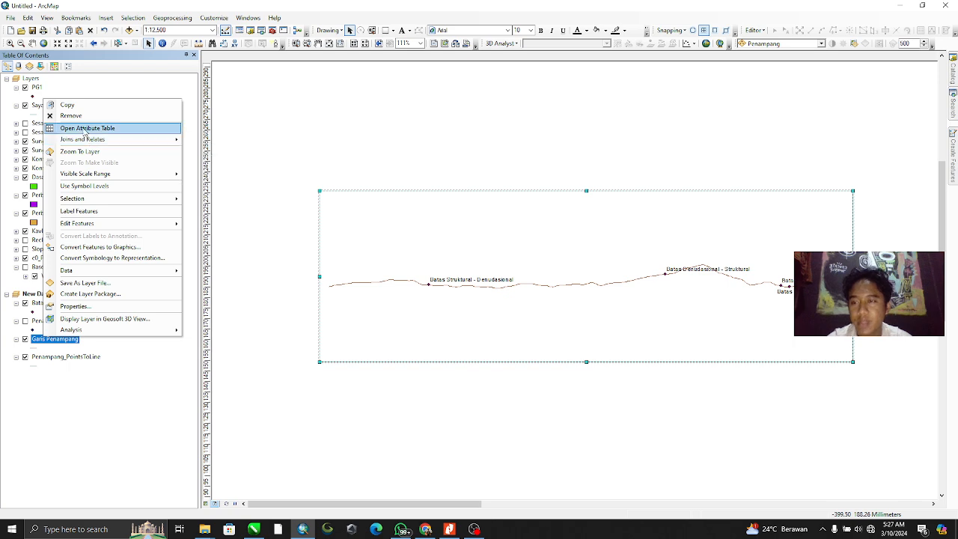
left_click(86, 128)
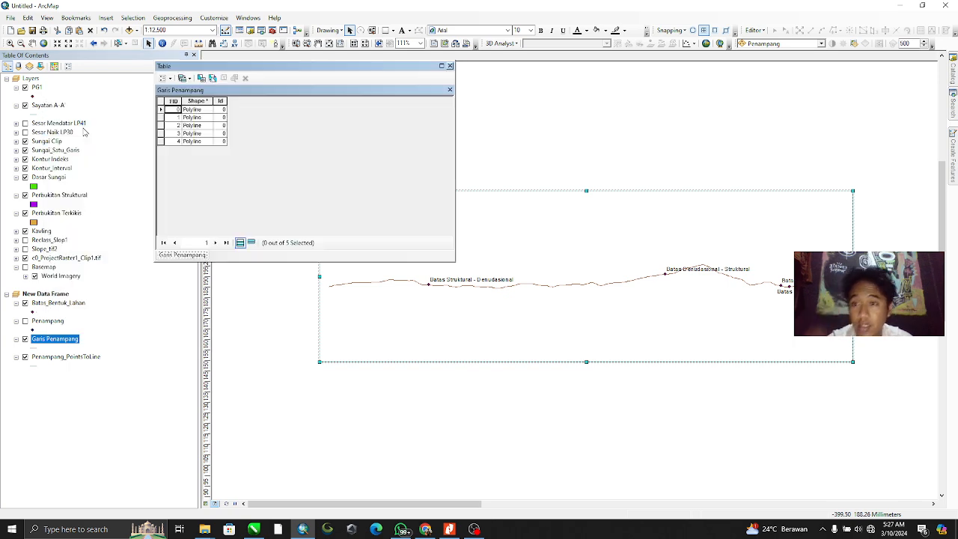
left_click(171, 78)
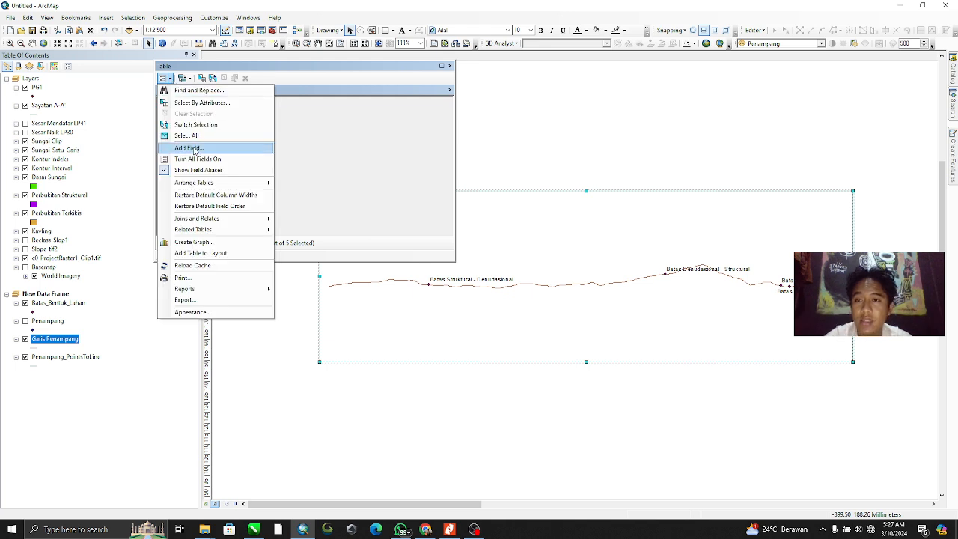
left_click(189, 148)
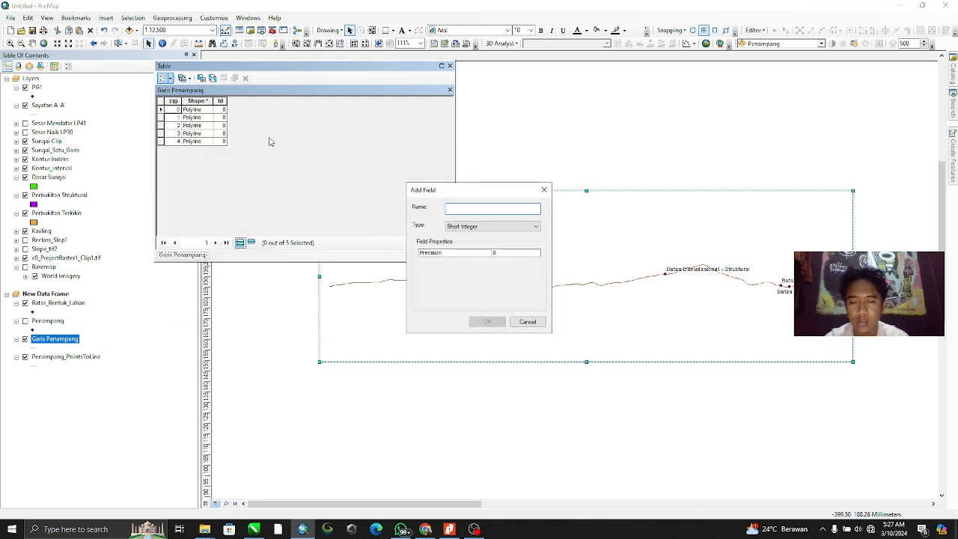
type("Bentuk Lahan")
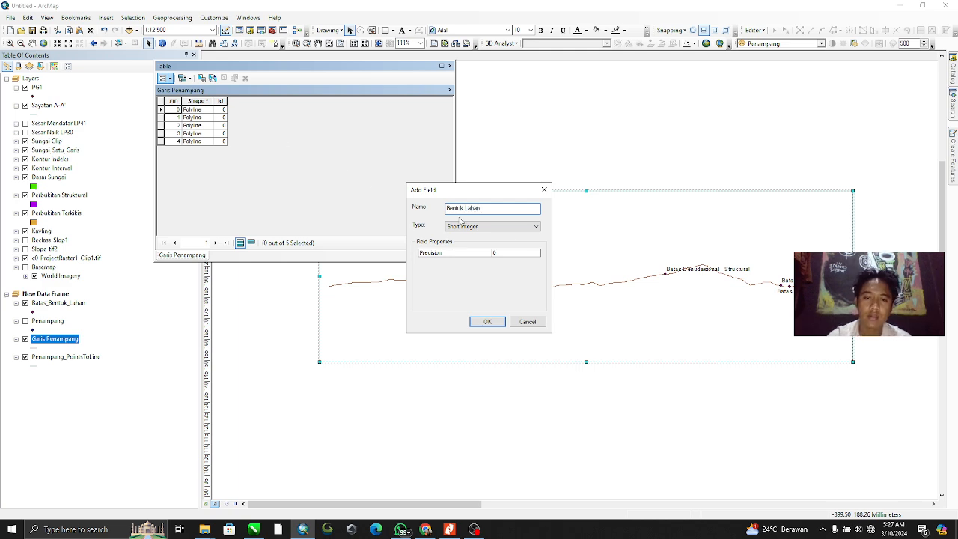
left_click(461, 225)
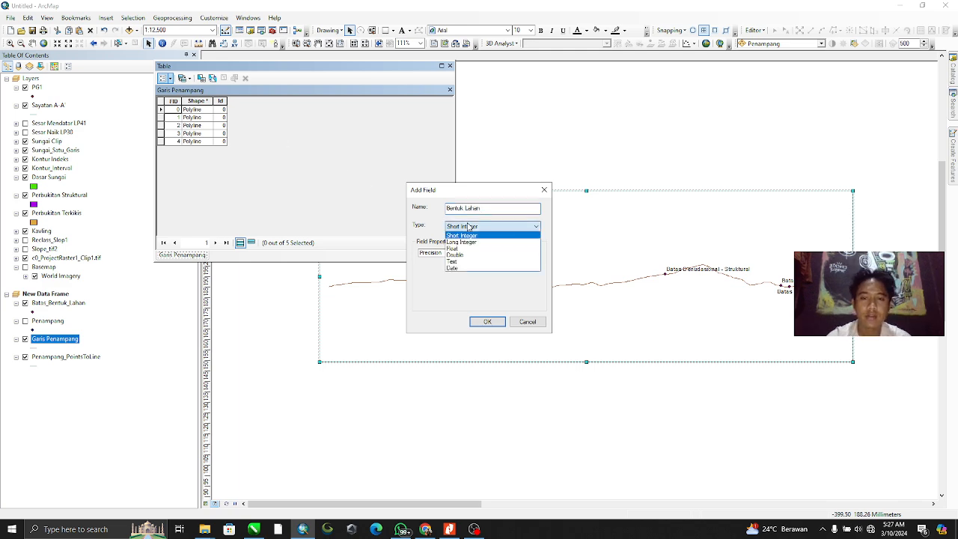
left_click(466, 263)
left_click(485, 321)
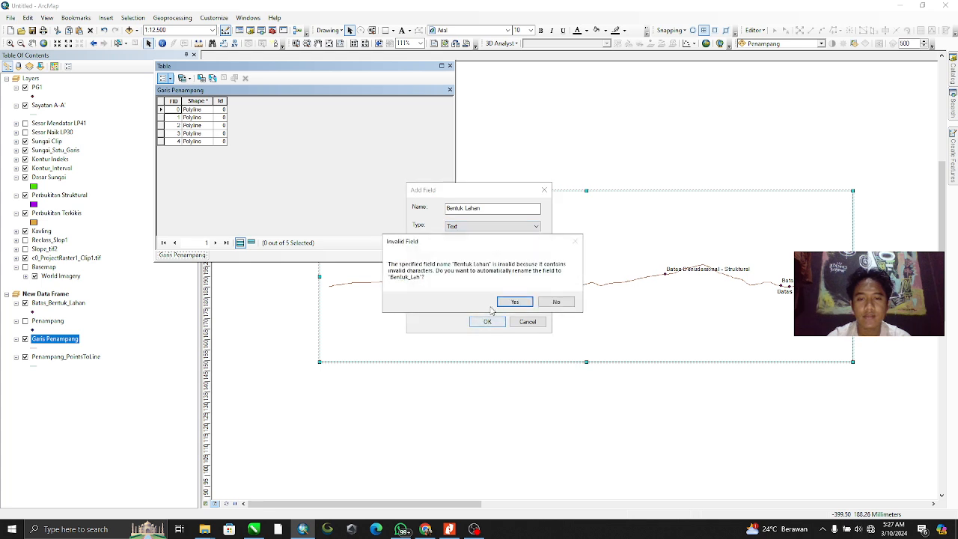
left_click(515, 301)
left_click(265, 111)
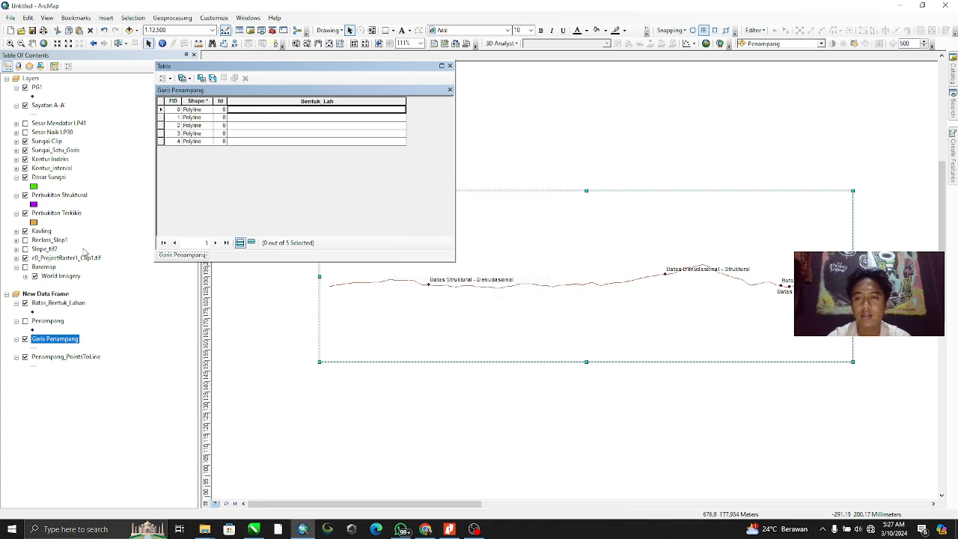
Start editing the Garis Penampang layer and enter Perbukitan Struktural as Bentuk_Lah for the FID 0 record
right_click(68, 338)
mouse_move(131, 223)
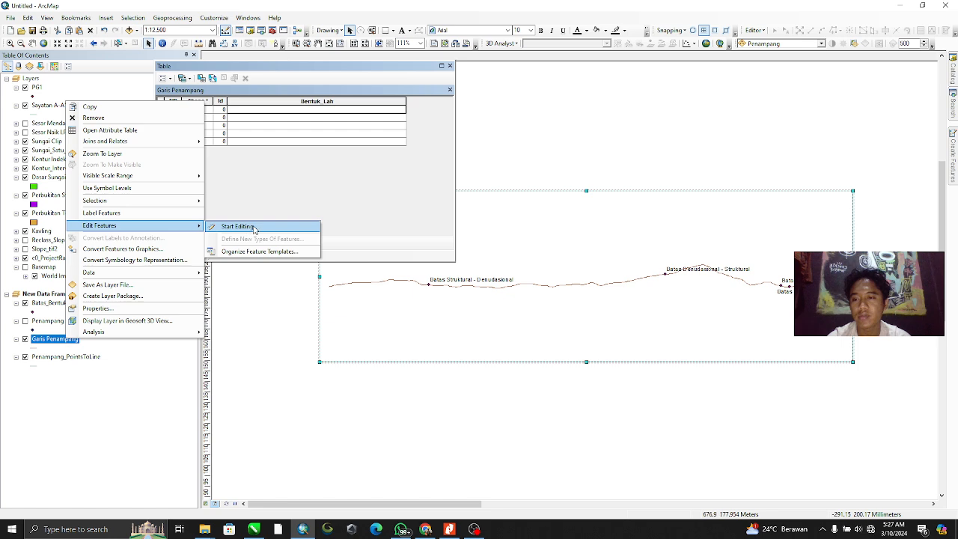
left_click(281, 225)
left_click(160, 110)
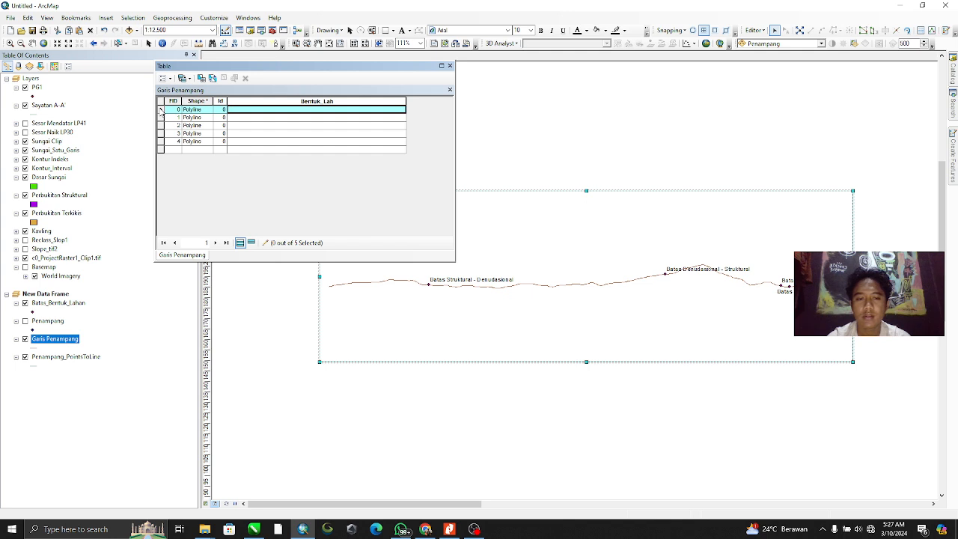
left_click(160, 118)
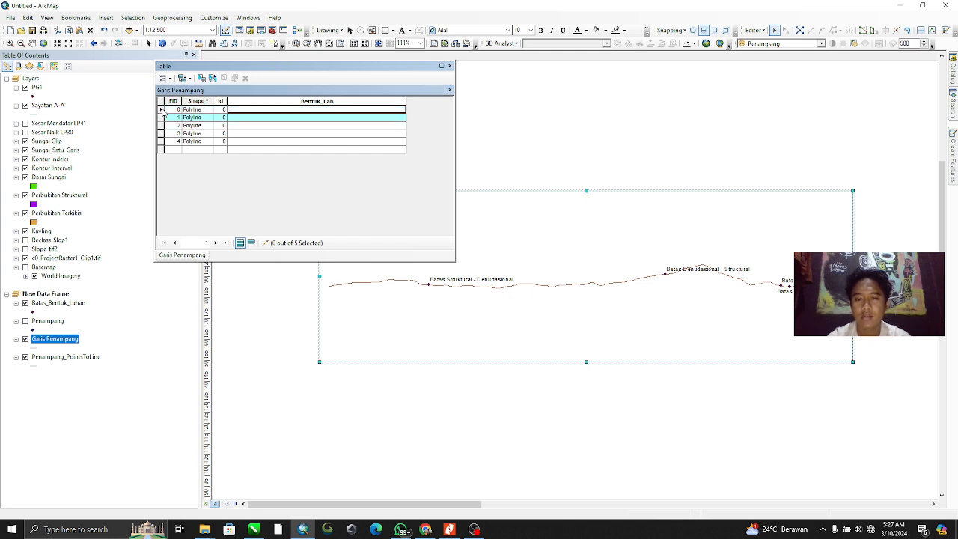
left_click(161, 110)
left_click(284, 110)
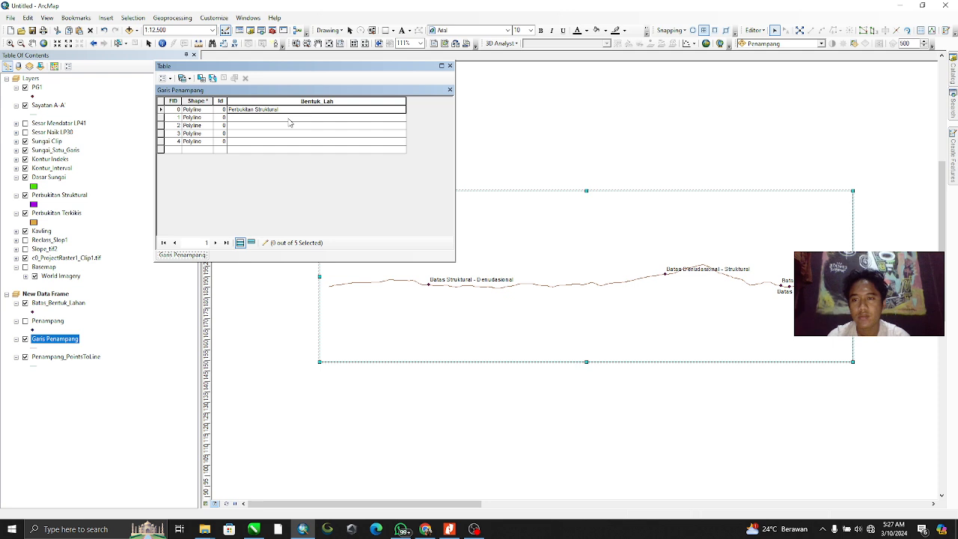
Fill Bentuk_Lah with Perbukitan Terkikis for the FID 1 record and Perbukitan Struktural for FID 2
left_click(289, 118)
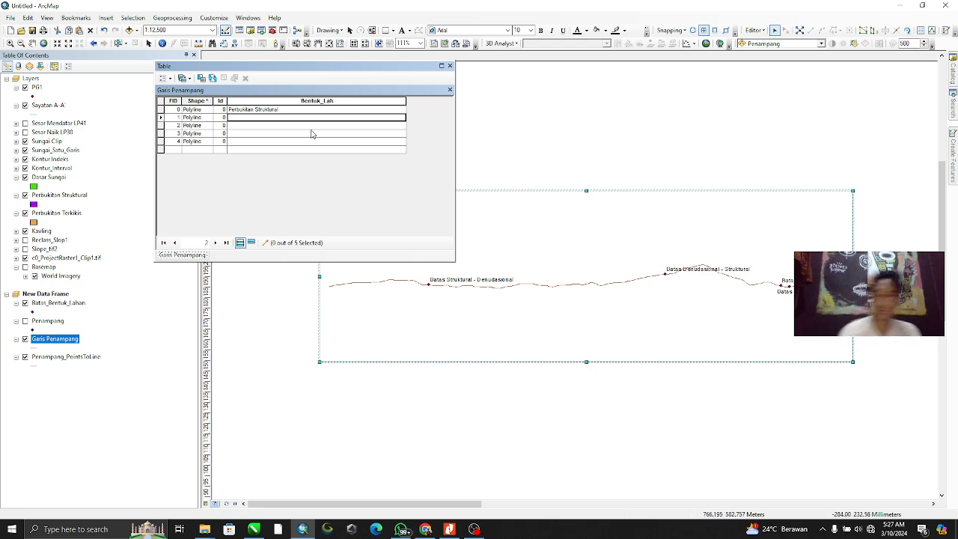
left_click(279, 117)
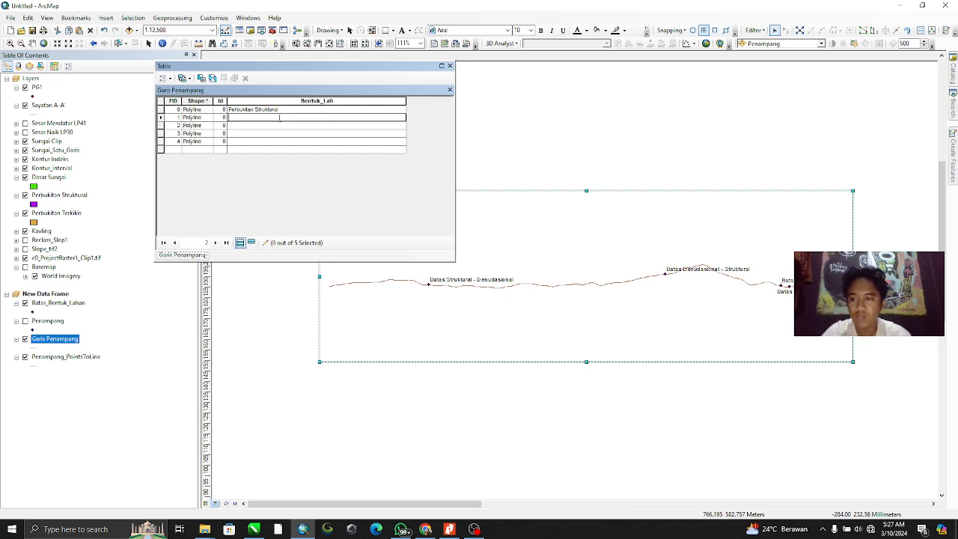
type("Perbukitan Terkikis")
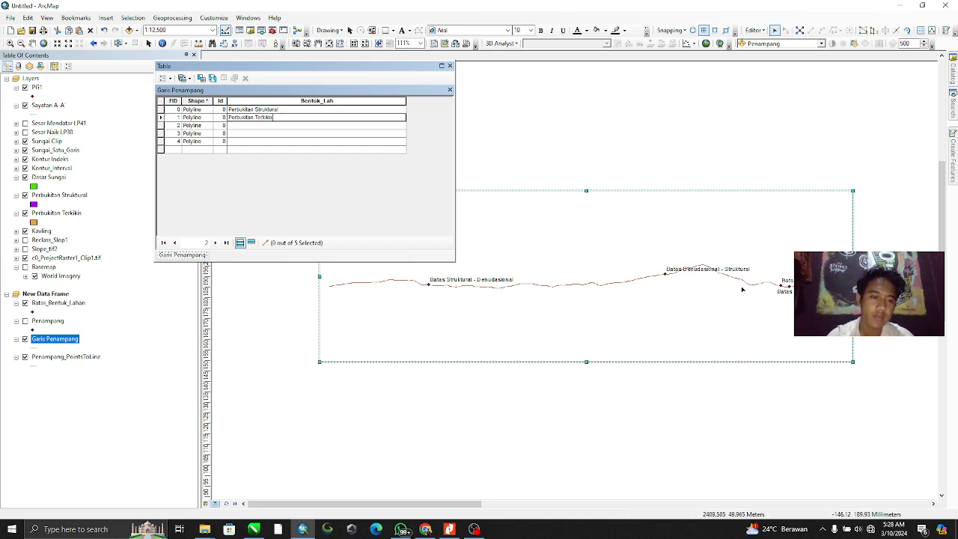
left_click(273, 127)
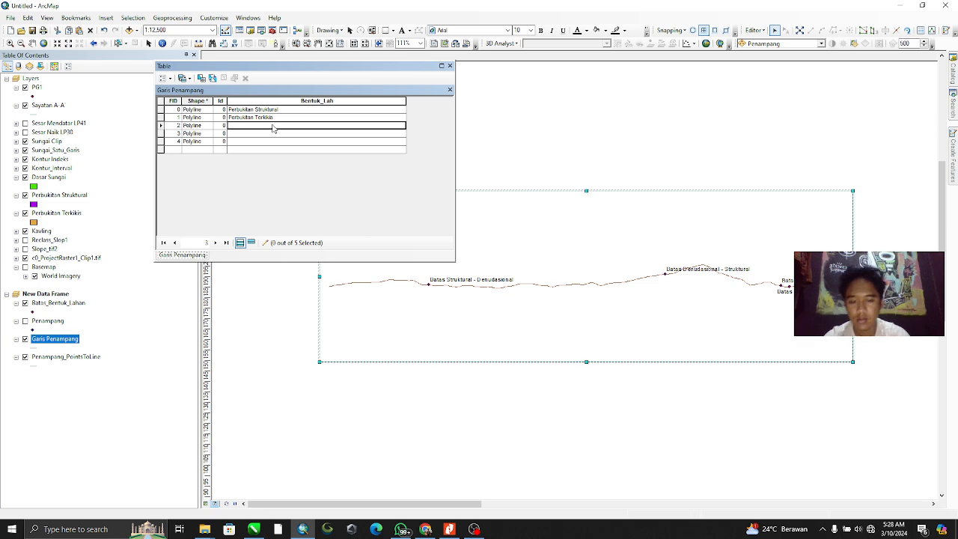
type("Per")
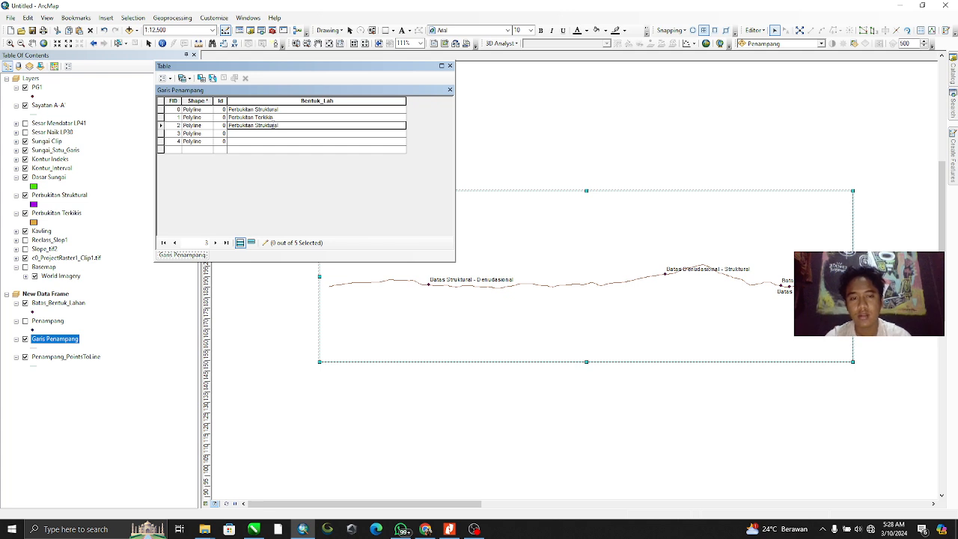
type("bukitan Struktural")
Fill Bentuk_Lah with Dasar Sungai for the FID 3 record and Perbukitan Terkikis for FID 4
left_click(272, 135)
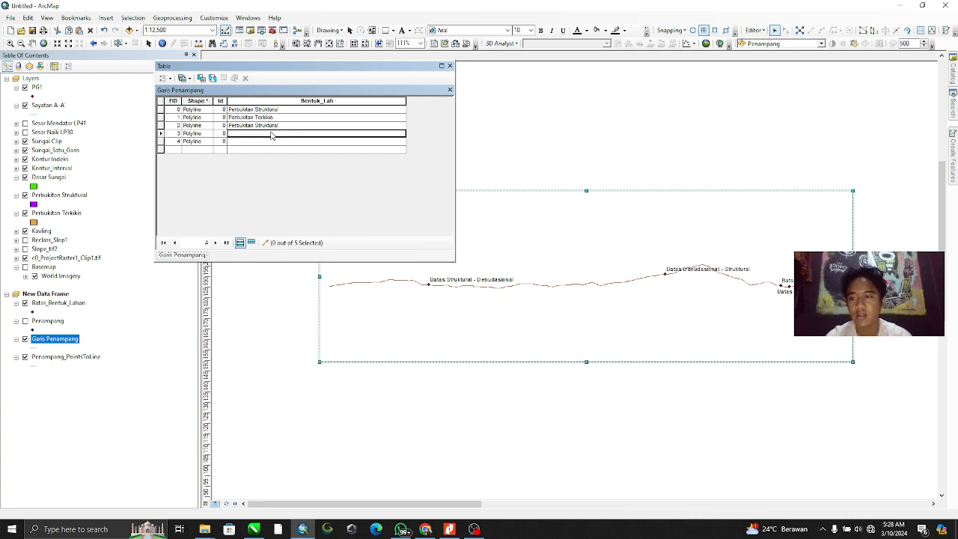
type("Dasar Sungai")
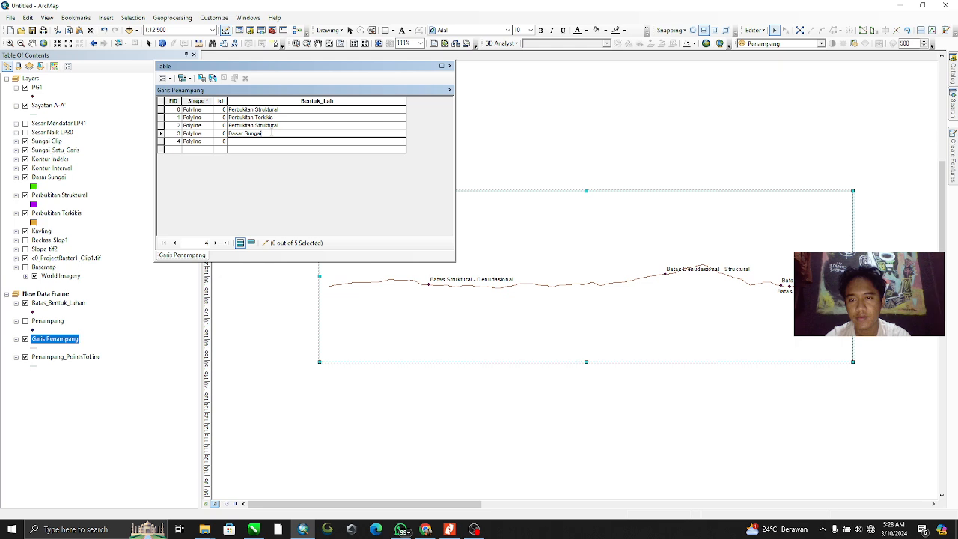
left_click(266, 141)
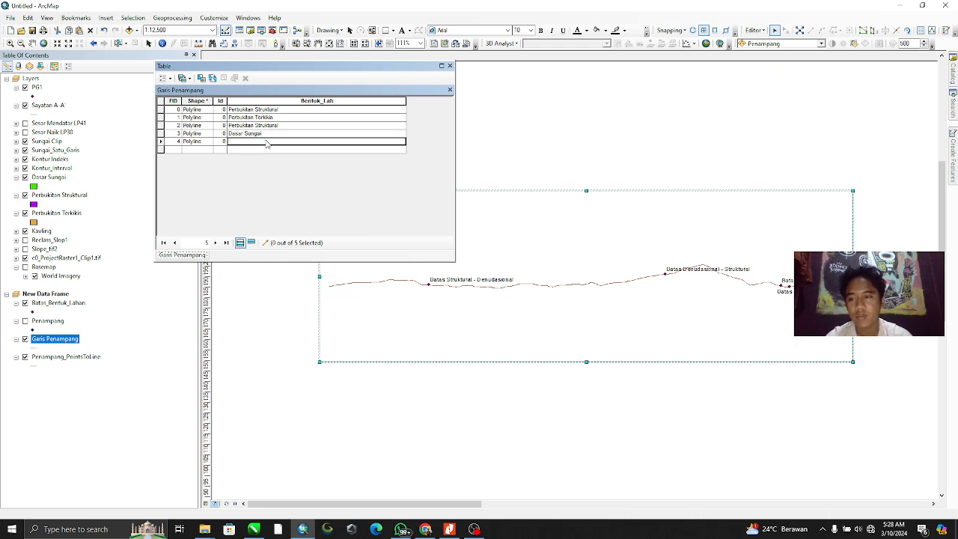
type("Perbukitan Terkikis")
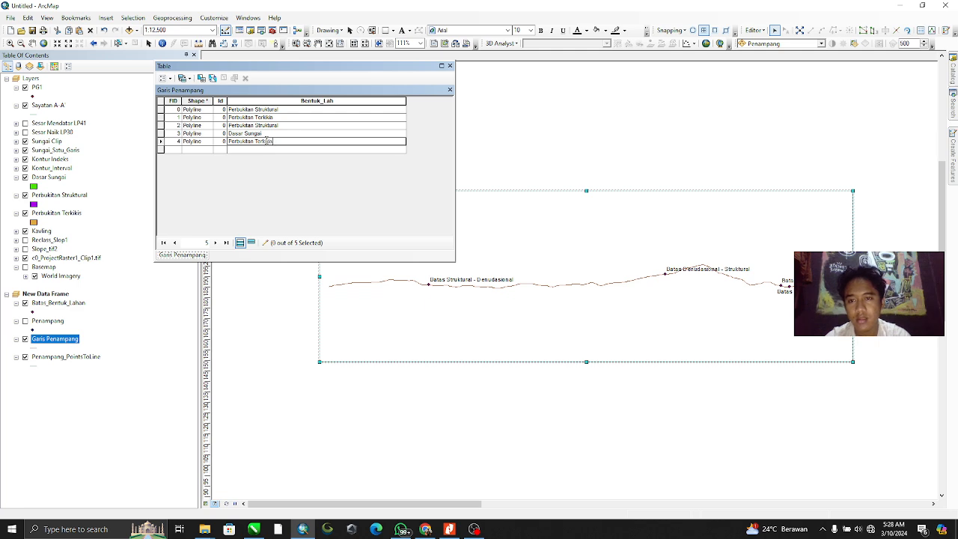
Stop editing the Garis Penampang layer, save the attribute edits, and close its attribute table
right_click(46, 343)
mouse_move(104, 226)
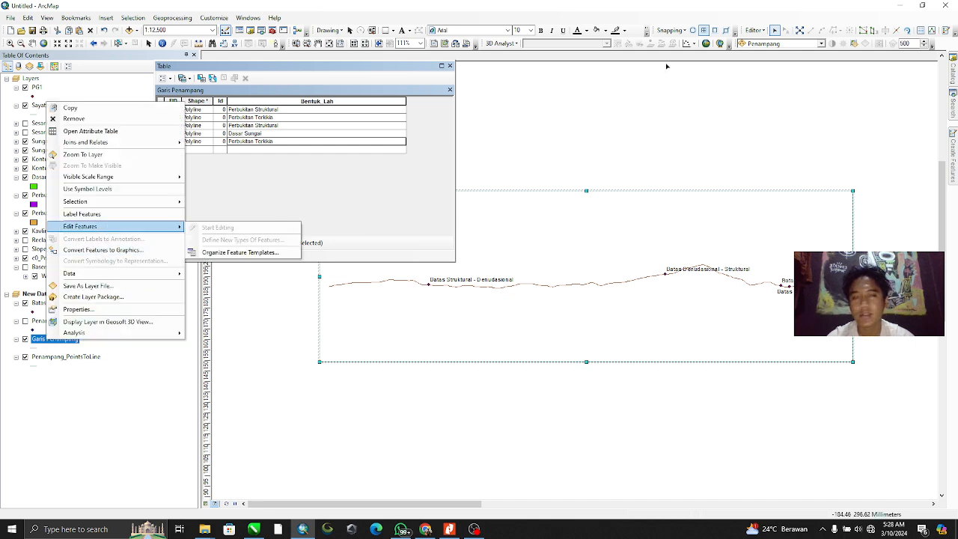
left_click(753, 30)
left_click(771, 54)
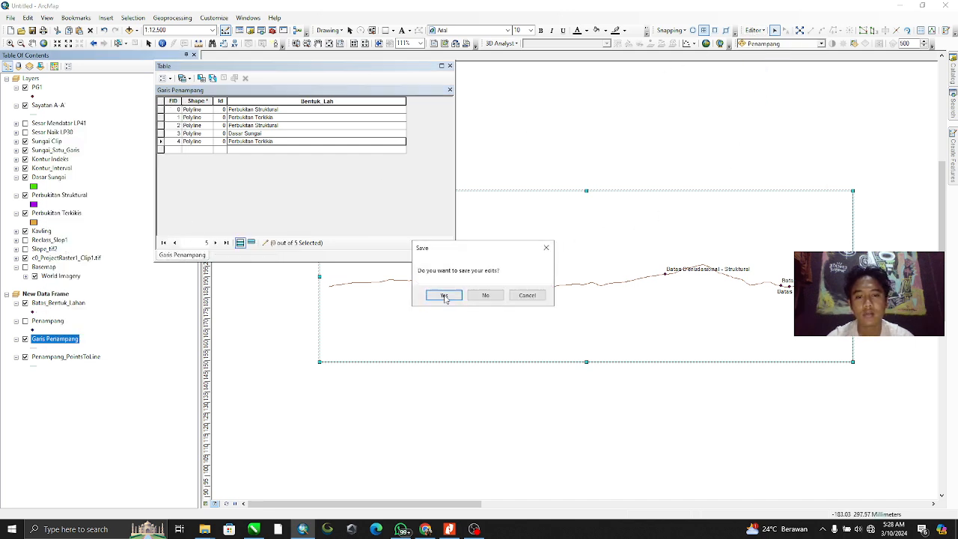
left_click(444, 295)
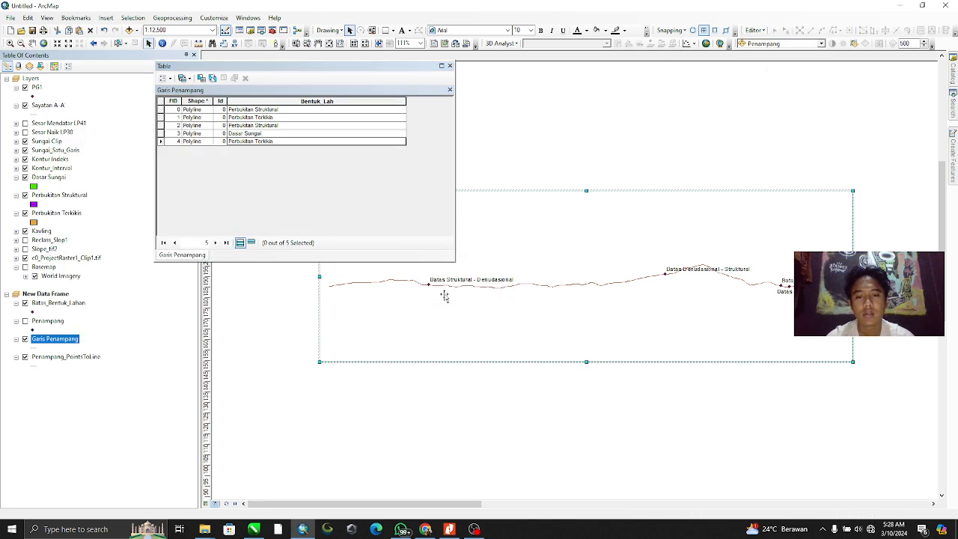
left_click(449, 67)
Symbolize Garis Penampang by unique values of Bentuk_Lah, adding all values and excluding the all other values class
right_click(62, 341)
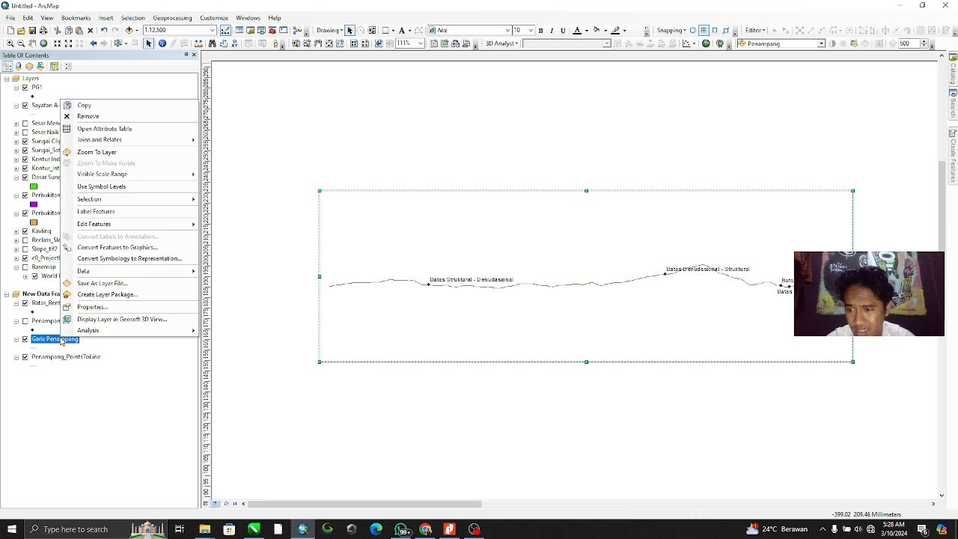
left_click(97, 307)
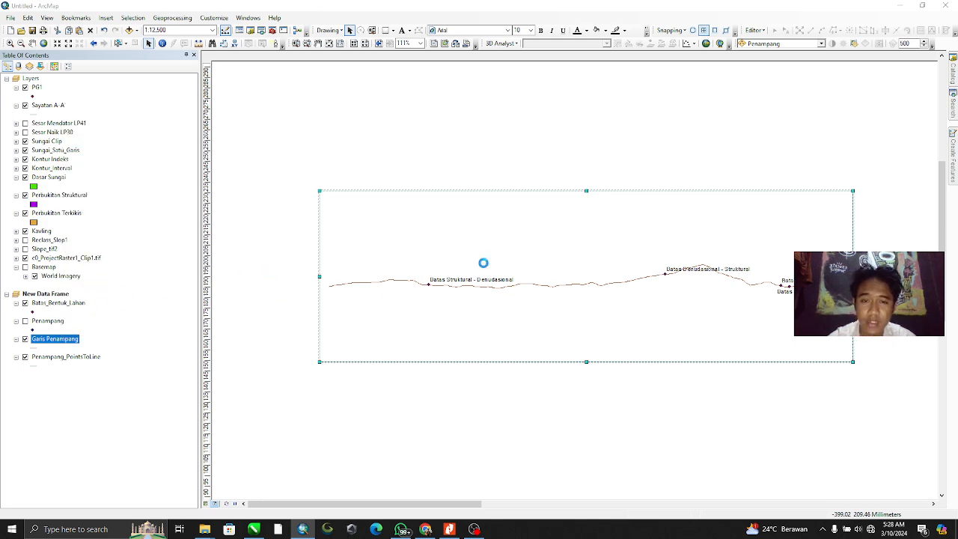
left_click_drag(482, 126, 298, 50)
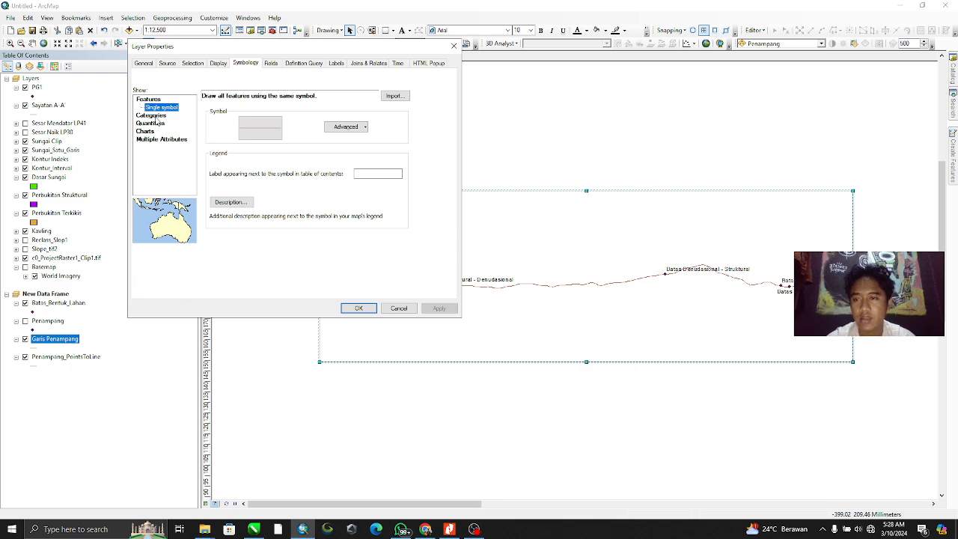
left_click(152, 115)
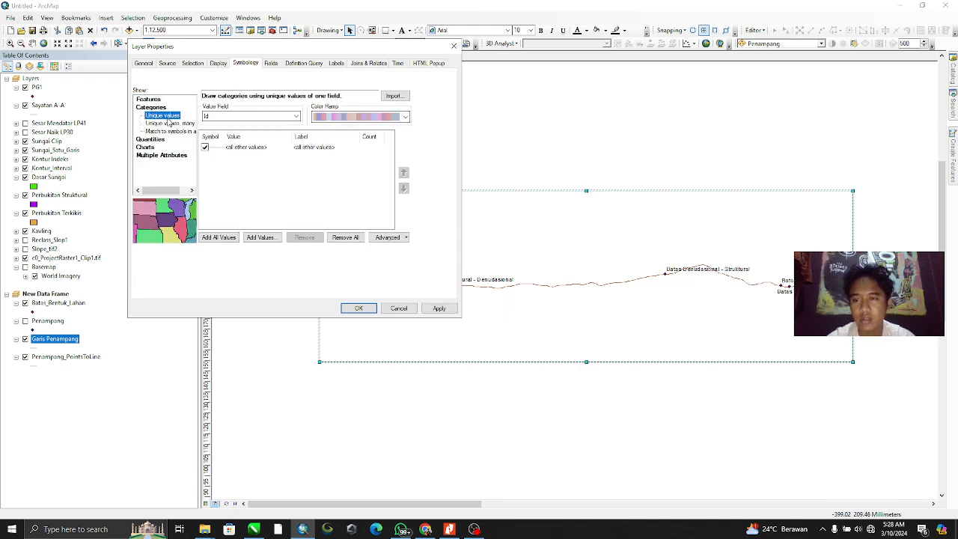
left_click(251, 116)
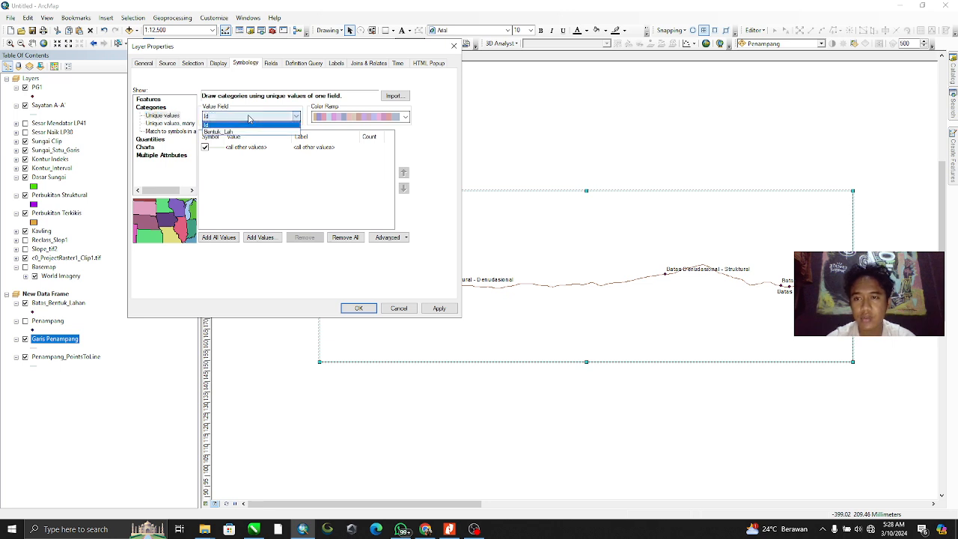
left_click(227, 133)
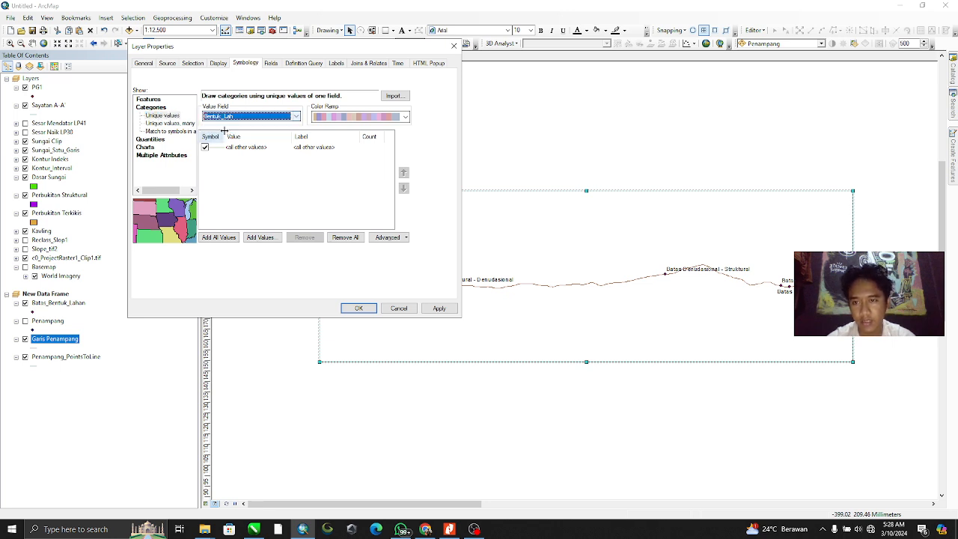
left_click(234, 238)
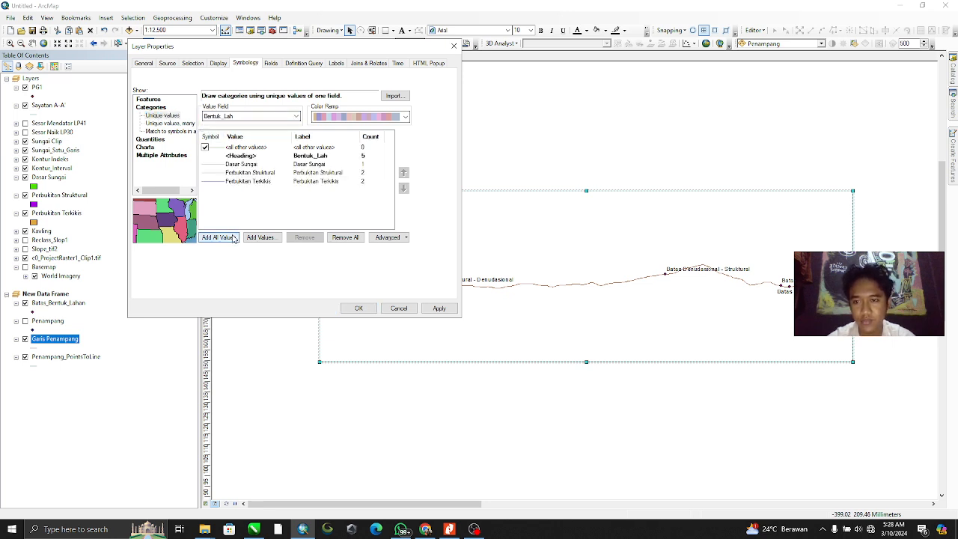
left_click(205, 148)
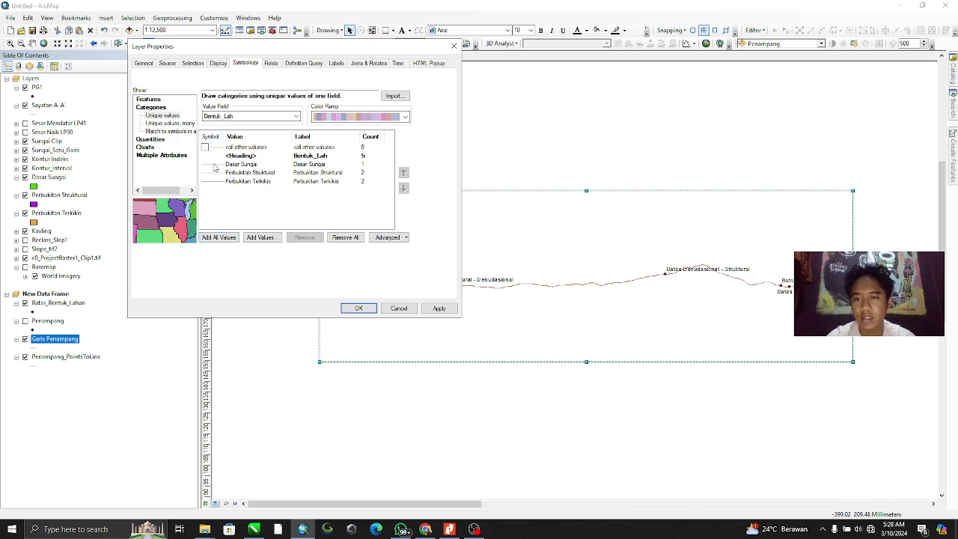
Set the Dasar Sungai line symbol to green with a width of 2
double_click(214, 165)
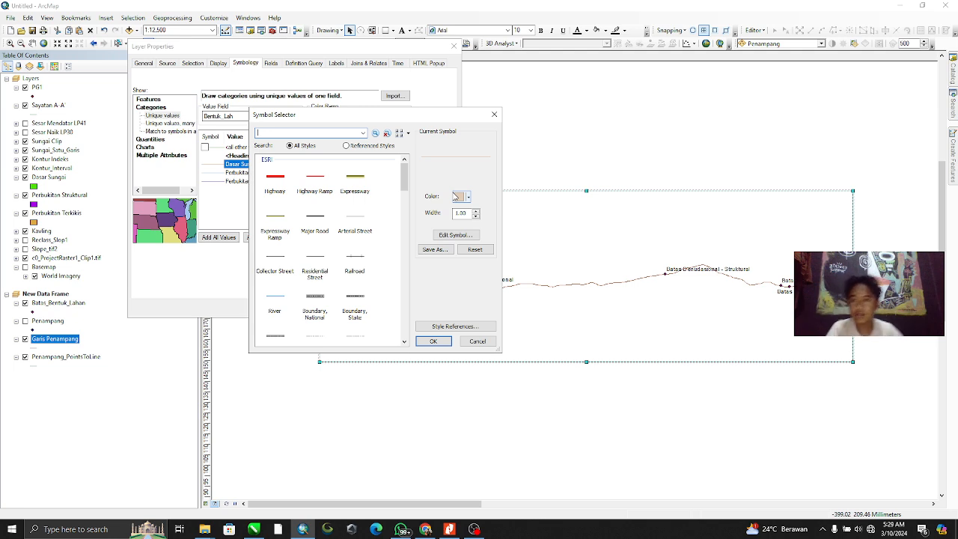
left_click(458, 197)
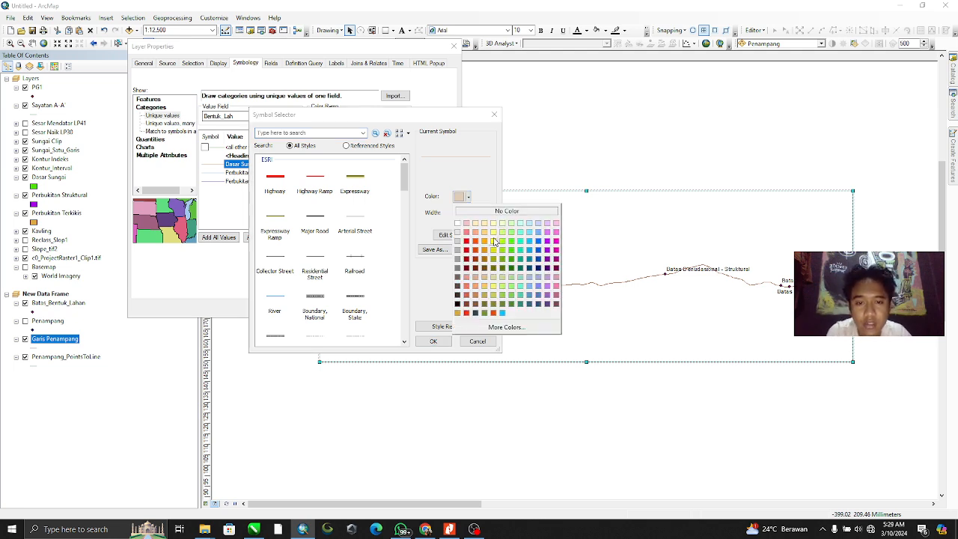
left_click(512, 248)
left_click(459, 197)
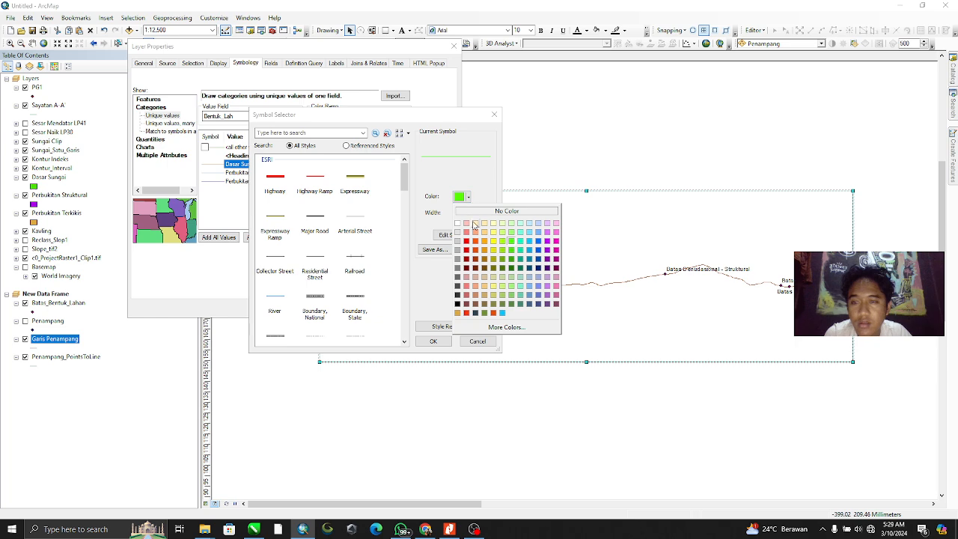
left_click(510, 254)
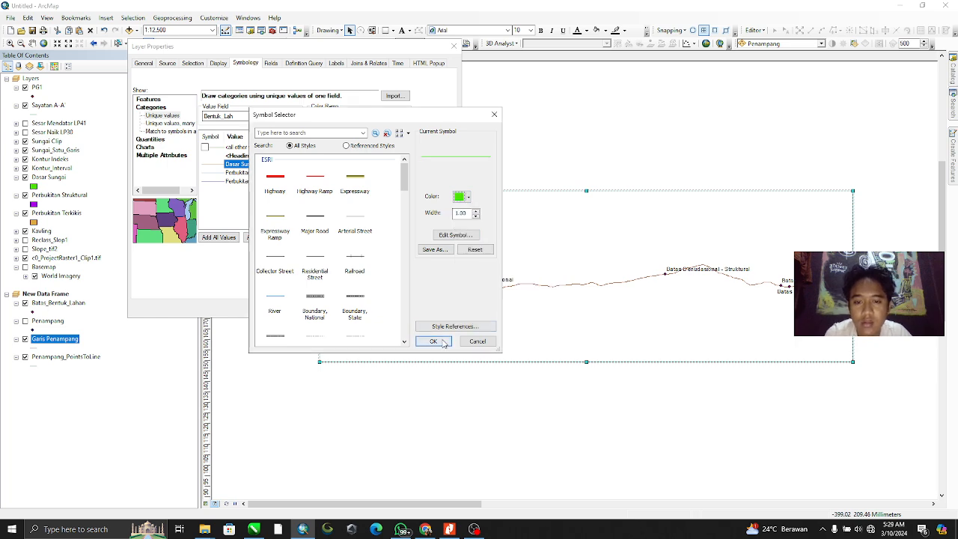
left_click(476, 213)
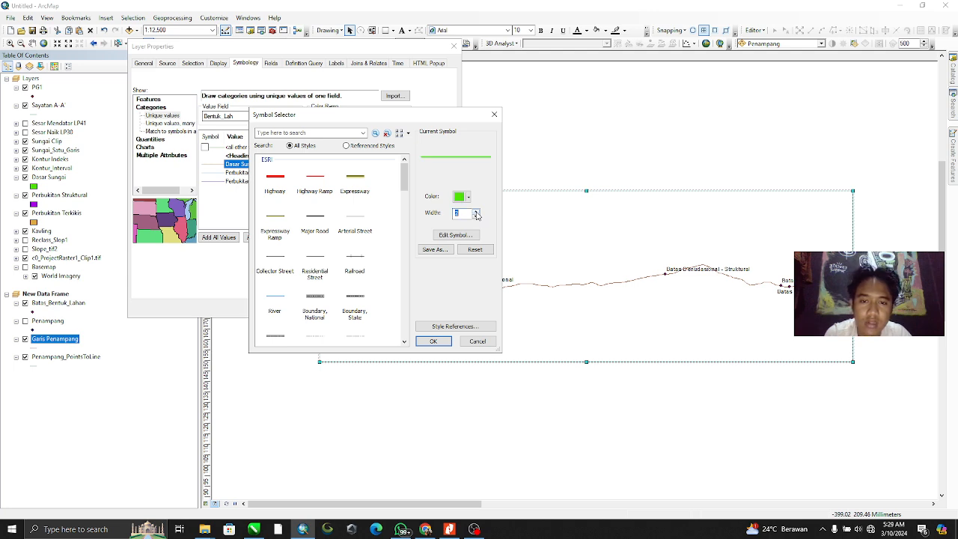
left_click(433, 341)
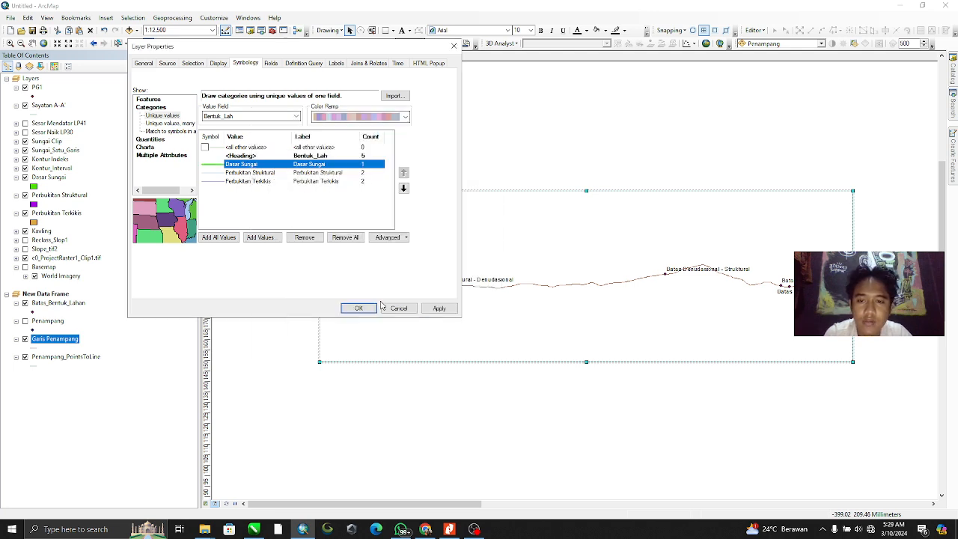
Set the Perbukitan Struktural line symbol to purple with a width of 2
double_click(215, 173)
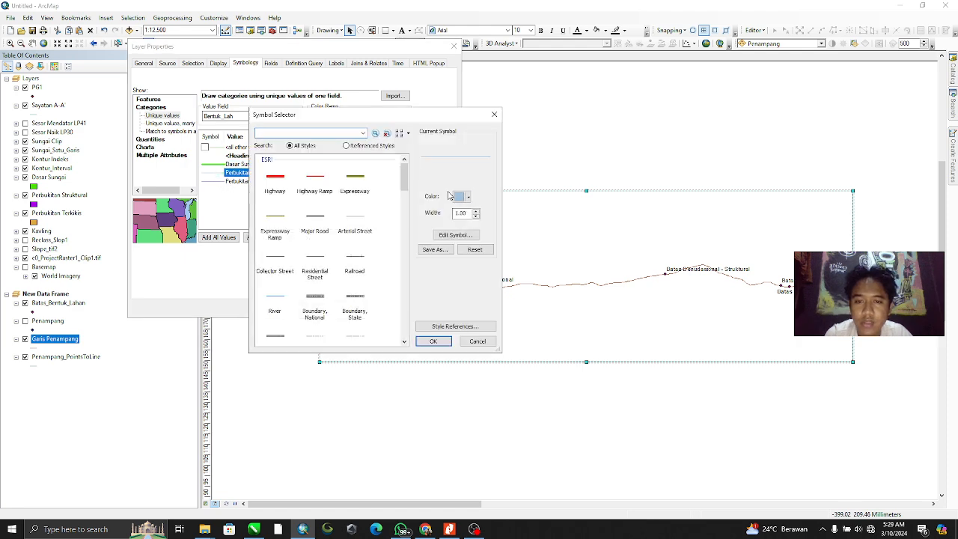
left_click(467, 196)
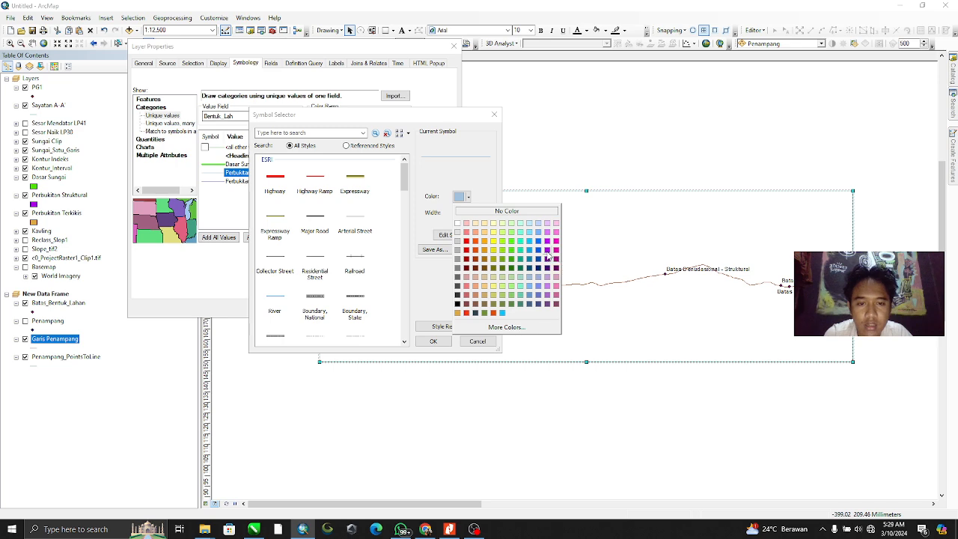
left_click(549, 256)
left_click(475, 211)
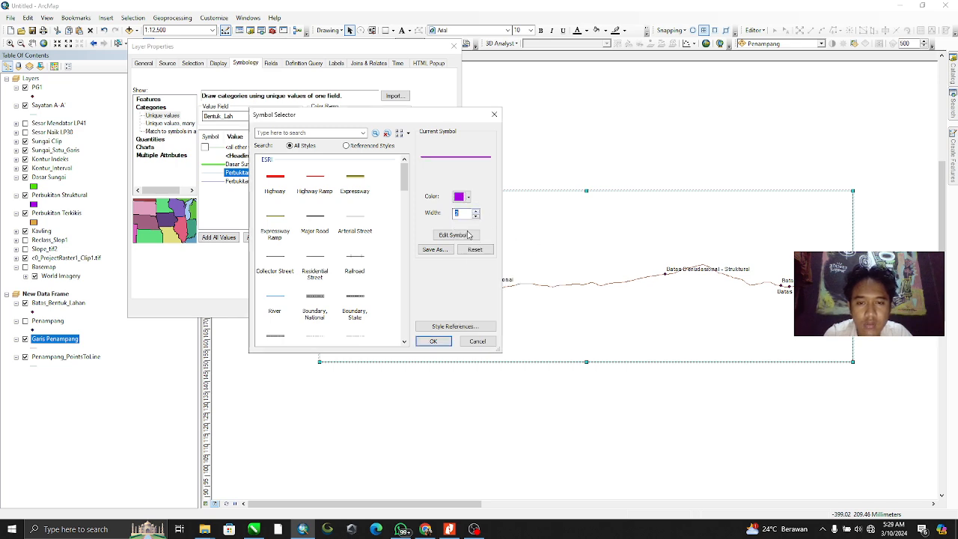
left_click(444, 341)
Color the Perbukitan Terkikis line symbol orange and apply the categorized symbology to Garis Penampang
double_click(237, 182)
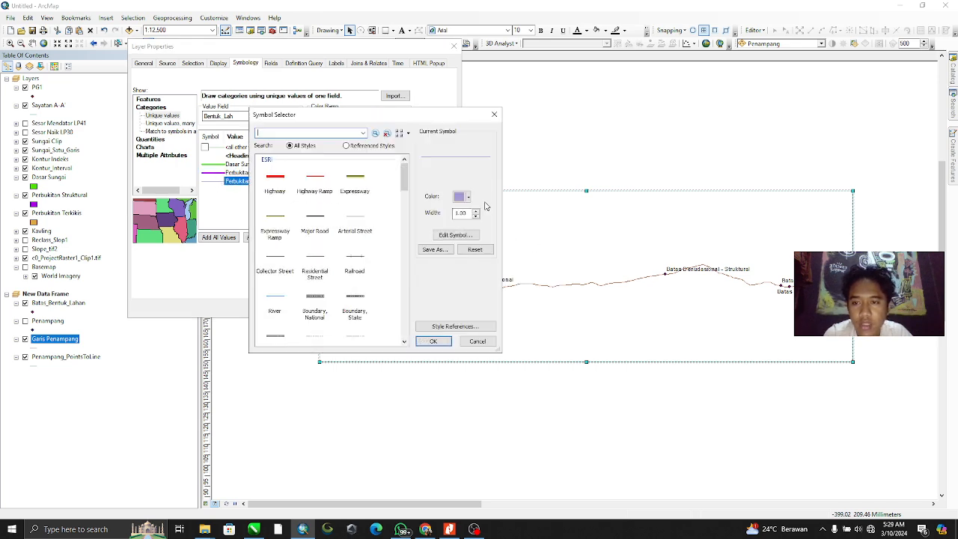
left_click(463, 197)
left_click(458, 312)
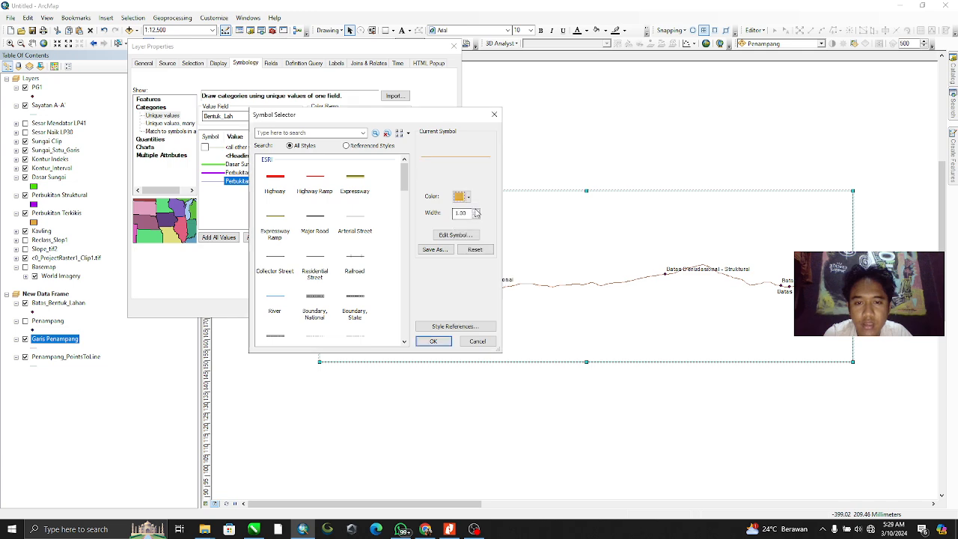
left_click(438, 341)
left_click(439, 308)
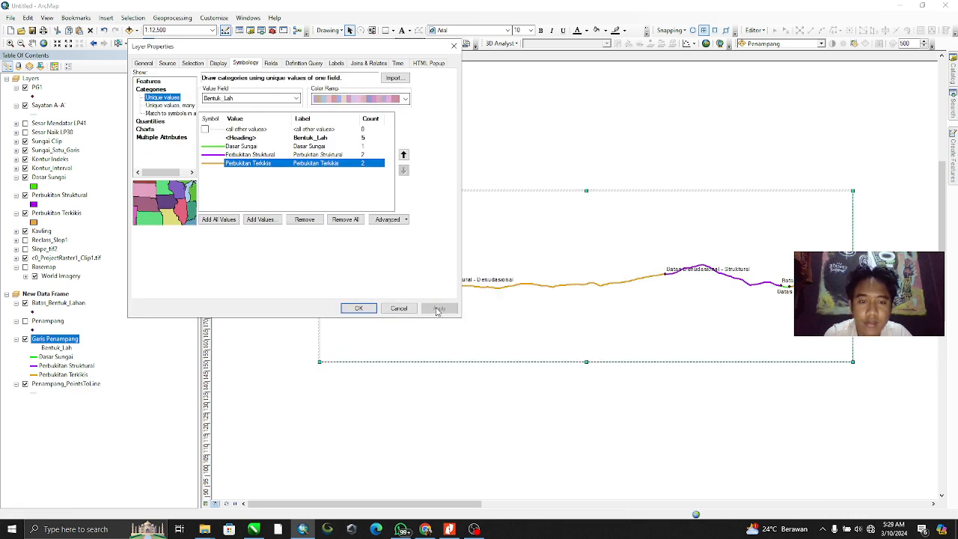
left_click(359, 308)
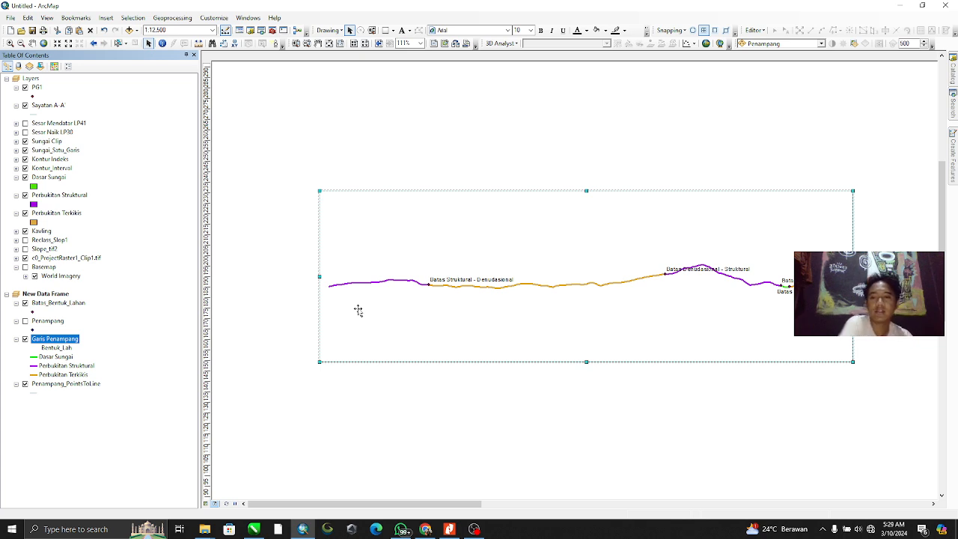
Narrow the profile data frame slightly from both sides to fit the section line, and hide the Batas_Bentuk_Lahan layer
left_click_drag(321, 276, 327, 279)
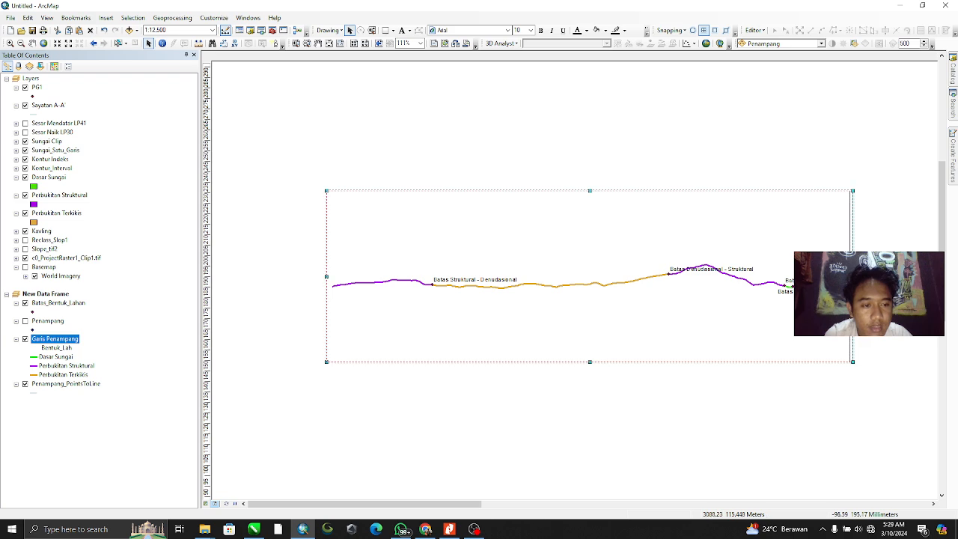
left_click_drag(851, 276, 849, 276)
left_click_drag(327, 276, 330, 276)
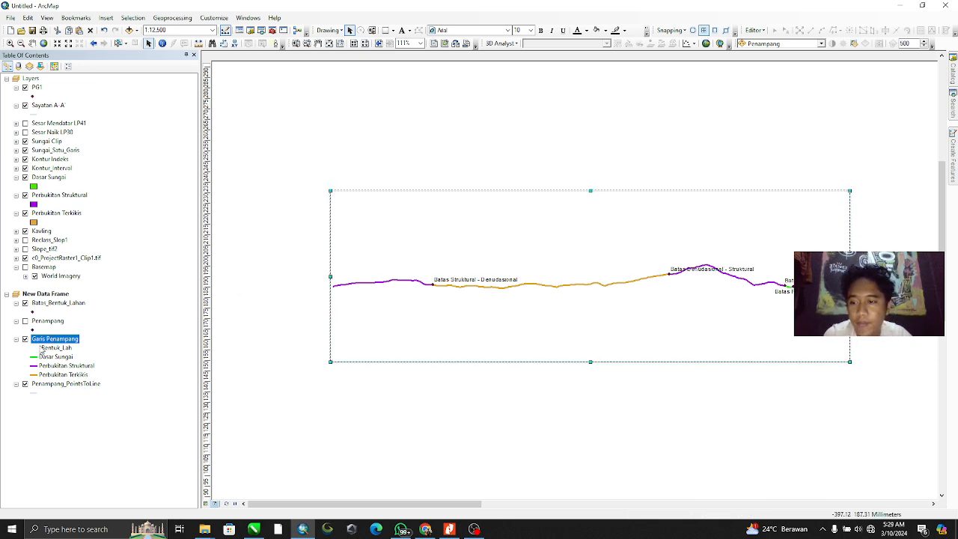
left_click(25, 302)
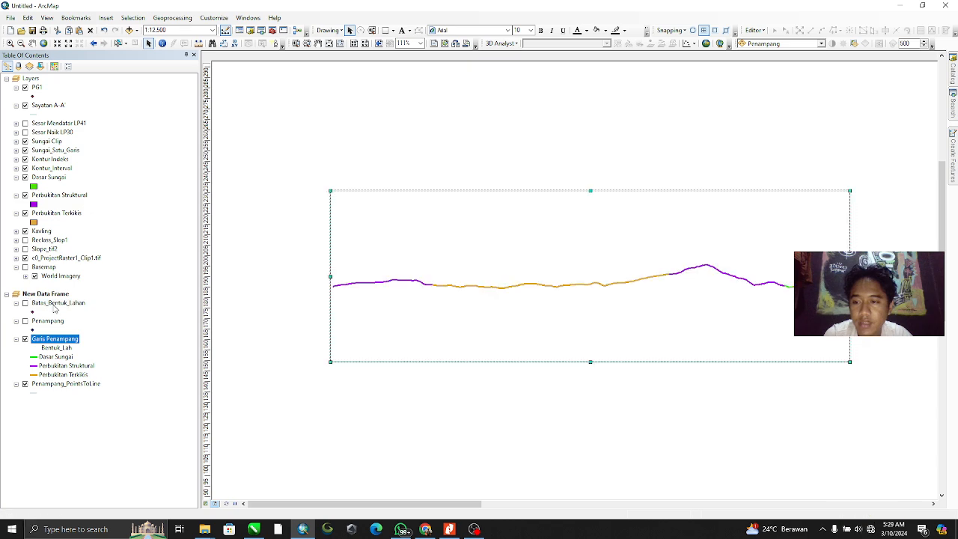
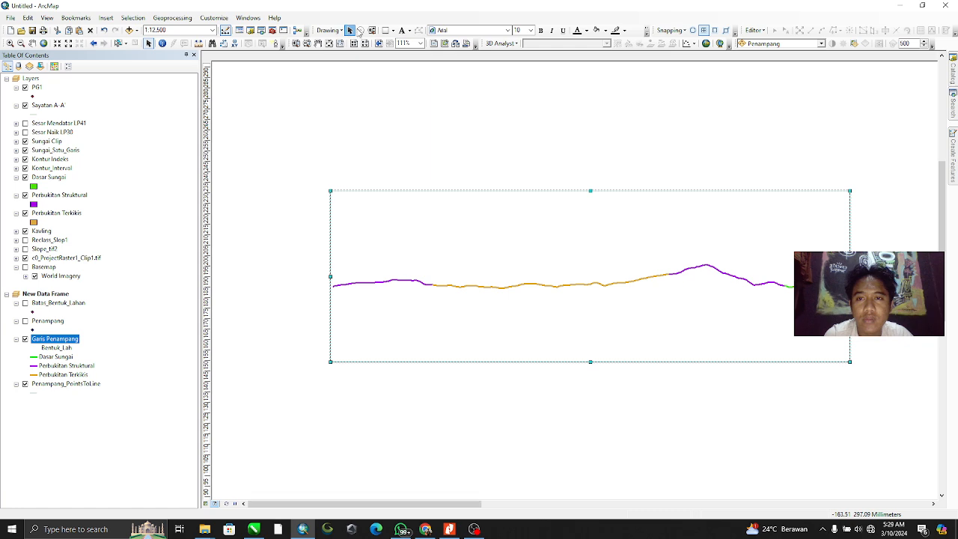
left_click(393, 31)
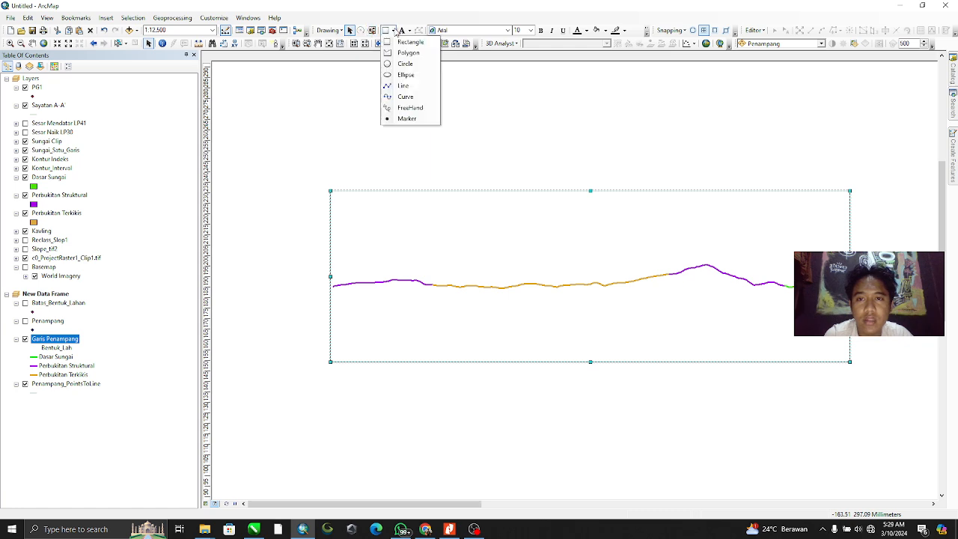
left_click(405, 86)
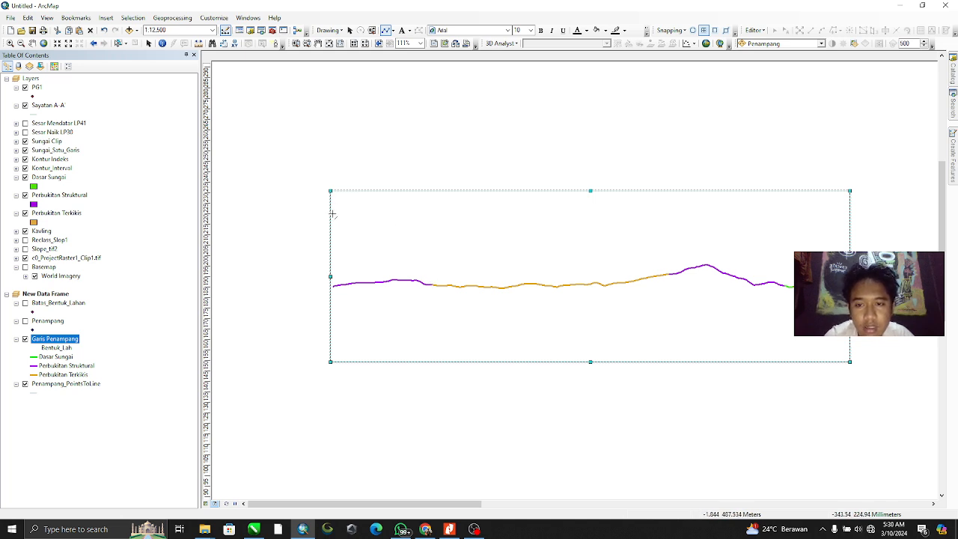
left_click(432, 284)
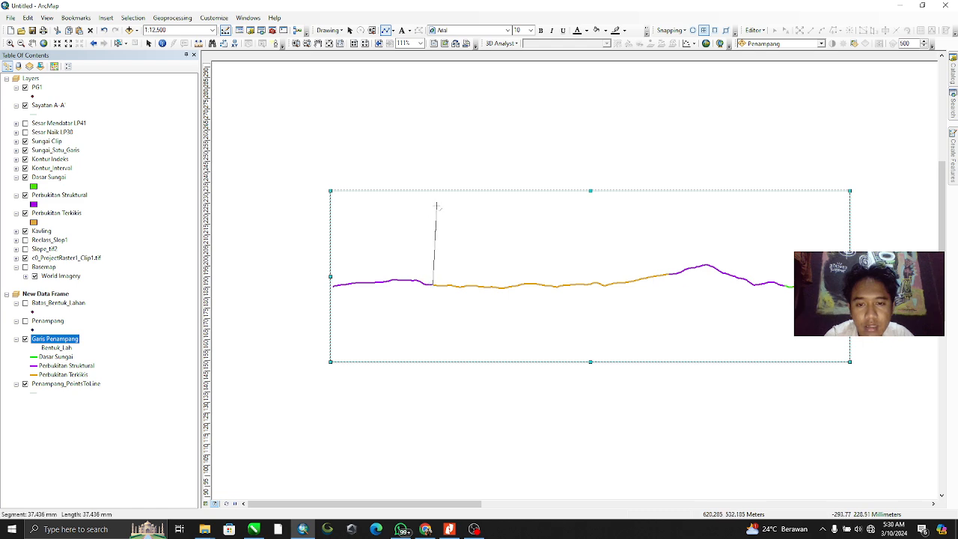
right_click(433, 245)
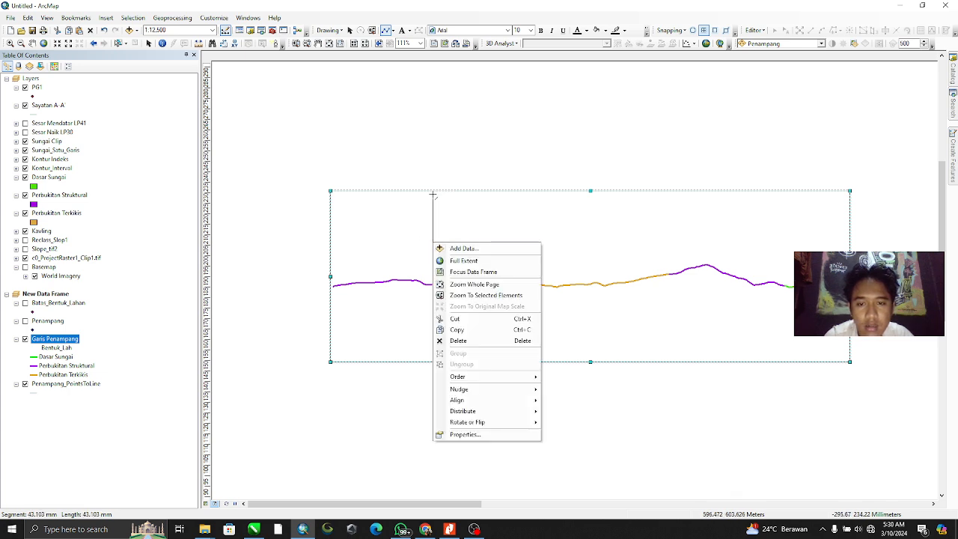
key("Escape")
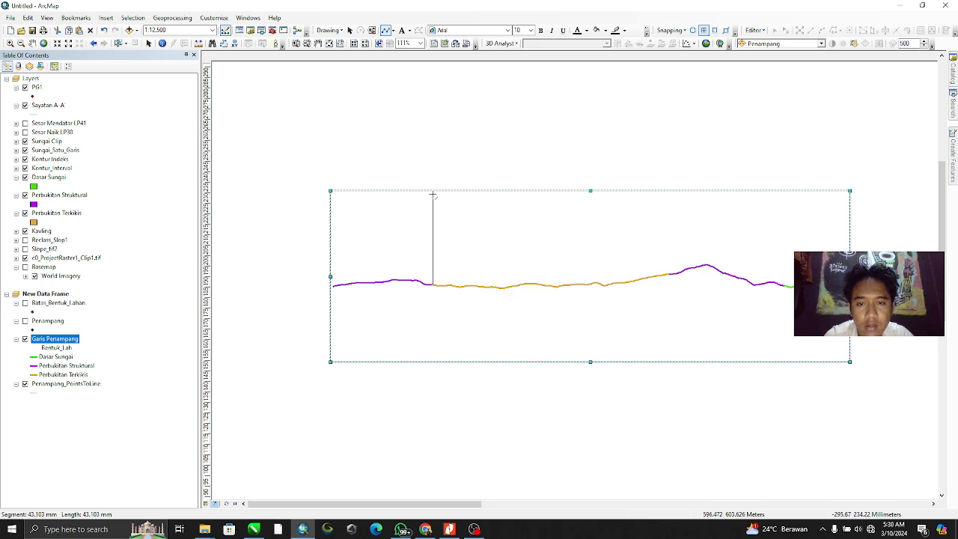
left_click(433, 195)
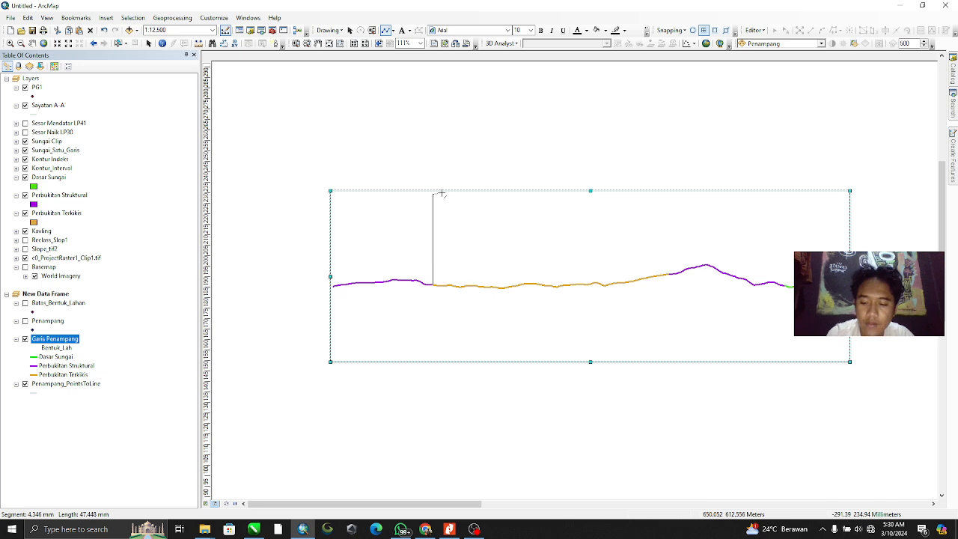
key("Escape")
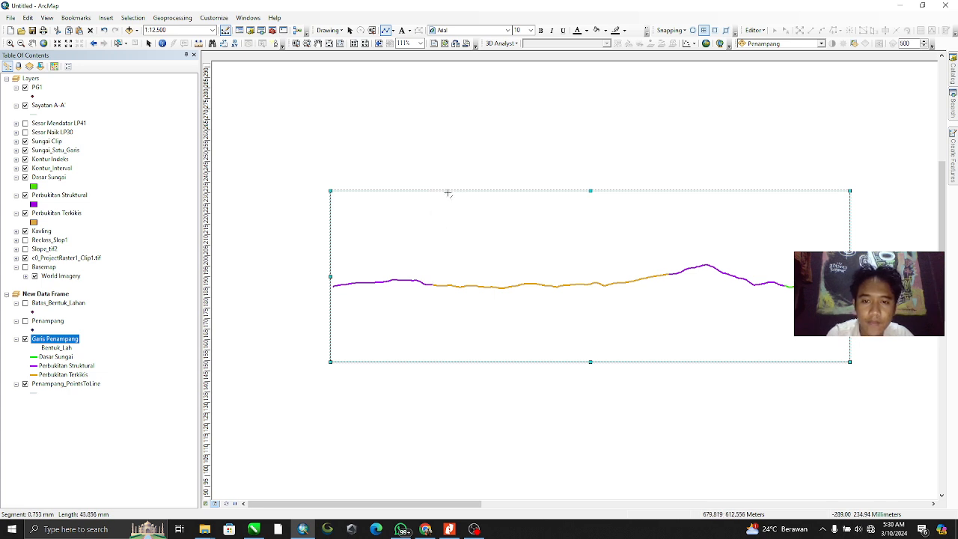
Draw a vertical line about 39.5 mm long upward from the profile's first purple-to-orange boundary
left_click(433, 285)
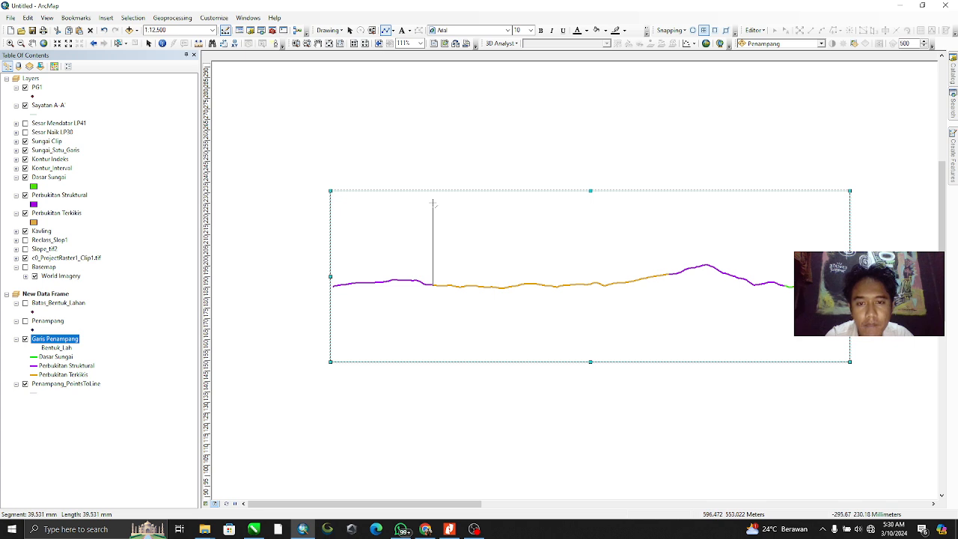
double_click(432, 202)
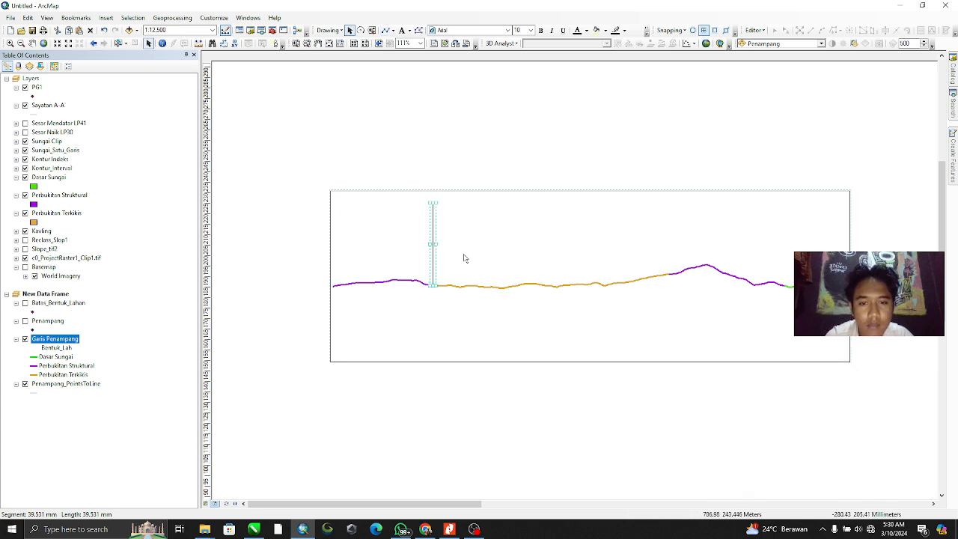
left_click(458, 182)
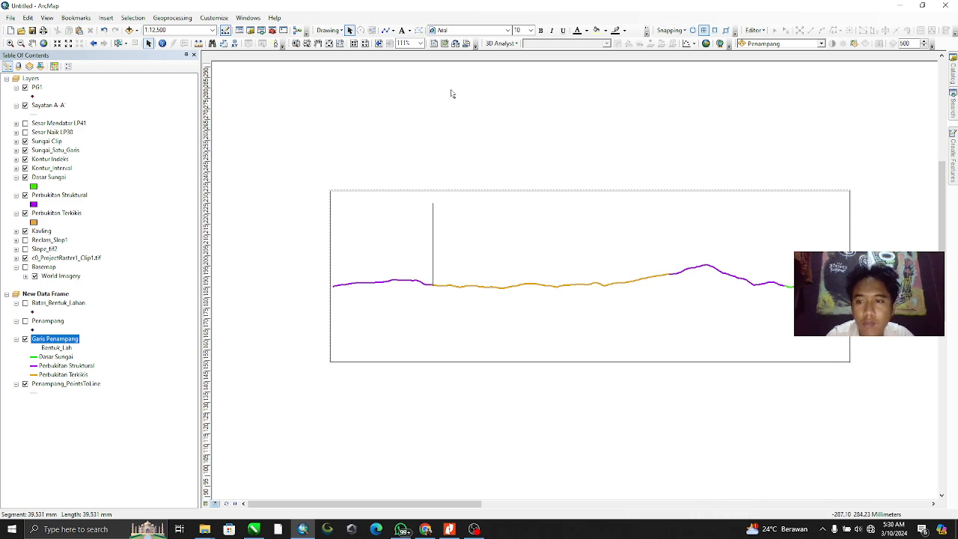
Draw a horizontal line about 47.5 mm long from the vertical line's upper end back to above the profile's start
left_click(387, 30)
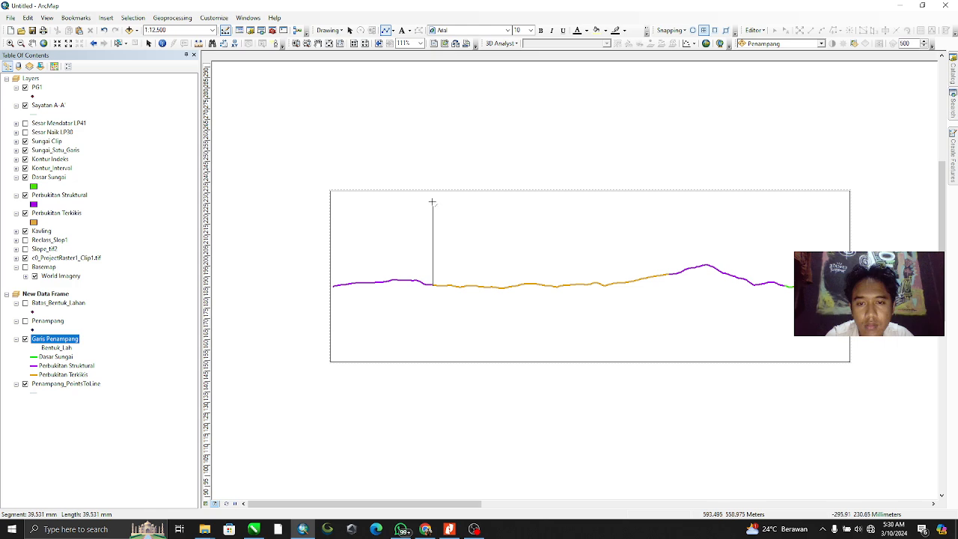
scroll(432, 203, "up", 2)
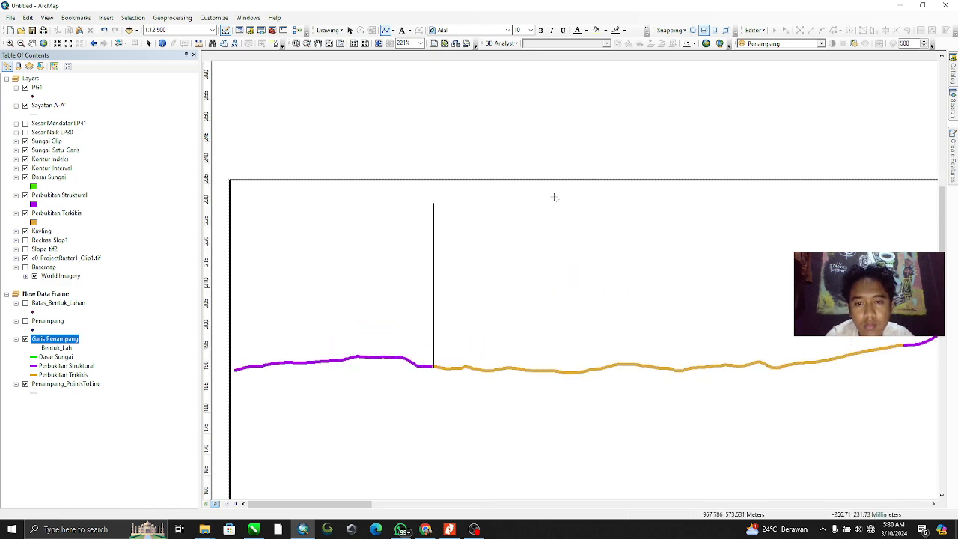
left_click_drag(540, 206, 553, 206)
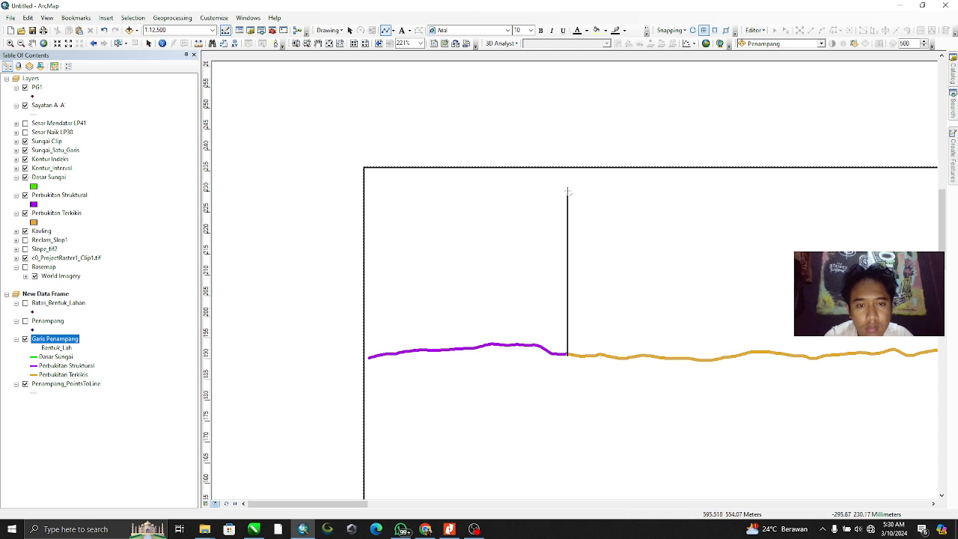
left_click(568, 191)
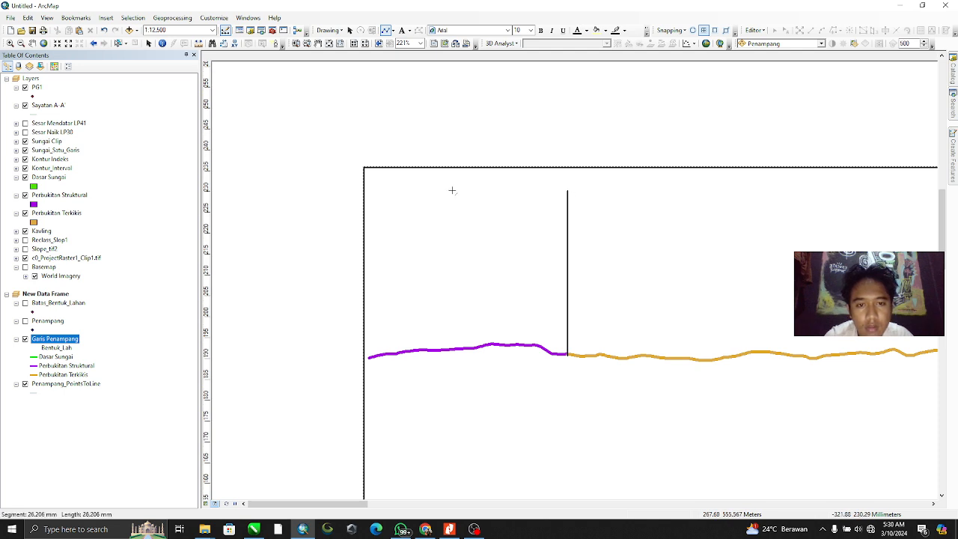
double_click(368, 191)
Color the horizontal line above the first Perbukitan Struktural segment purple
right_click(464, 191)
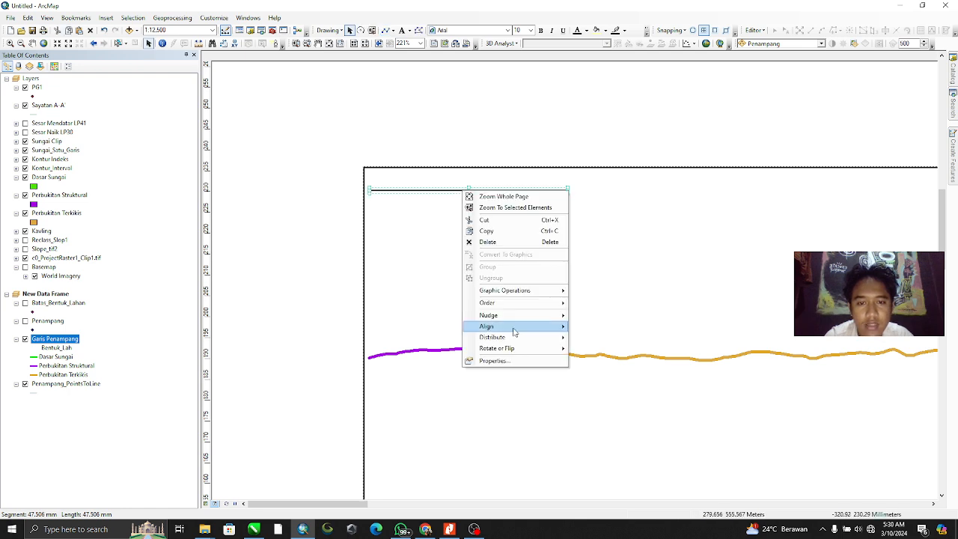
left_click(495, 361)
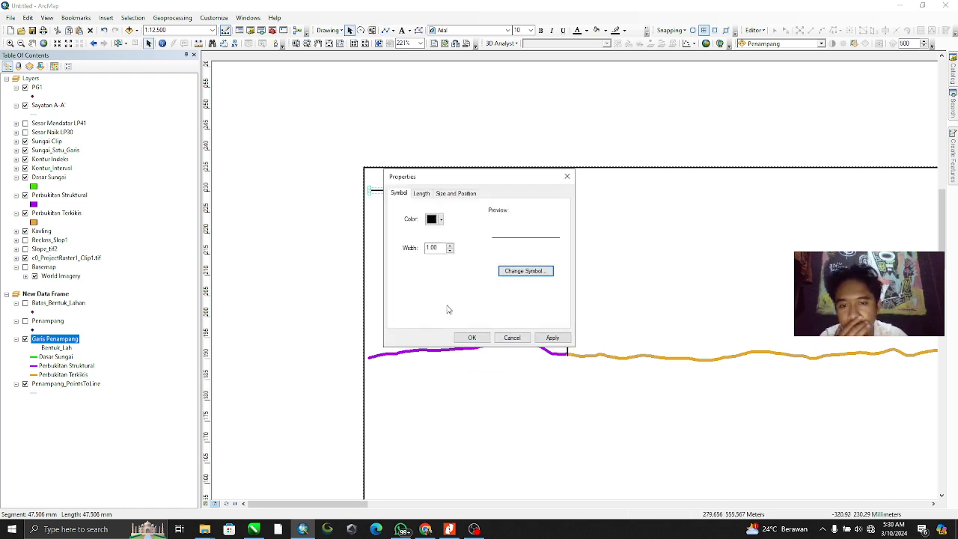
left_click(441, 220)
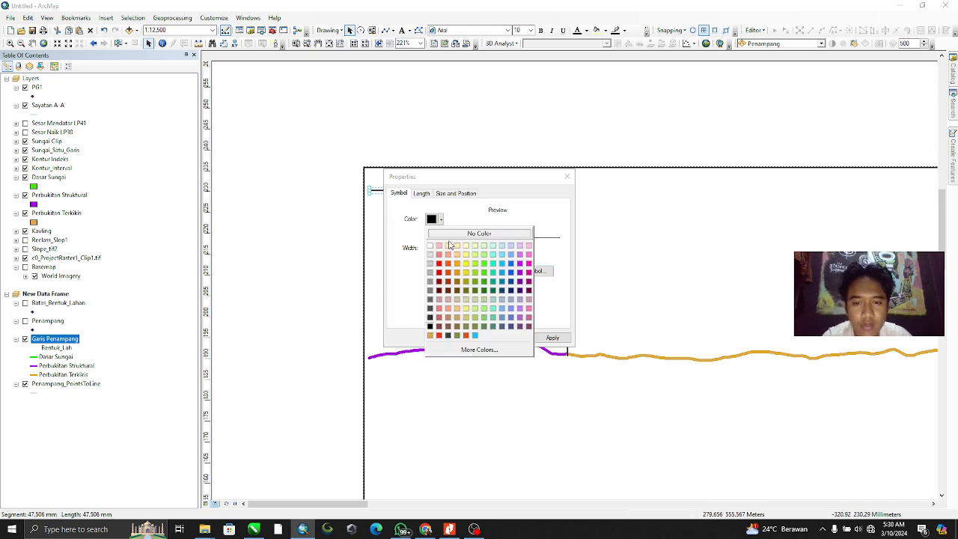
left_click(520, 276)
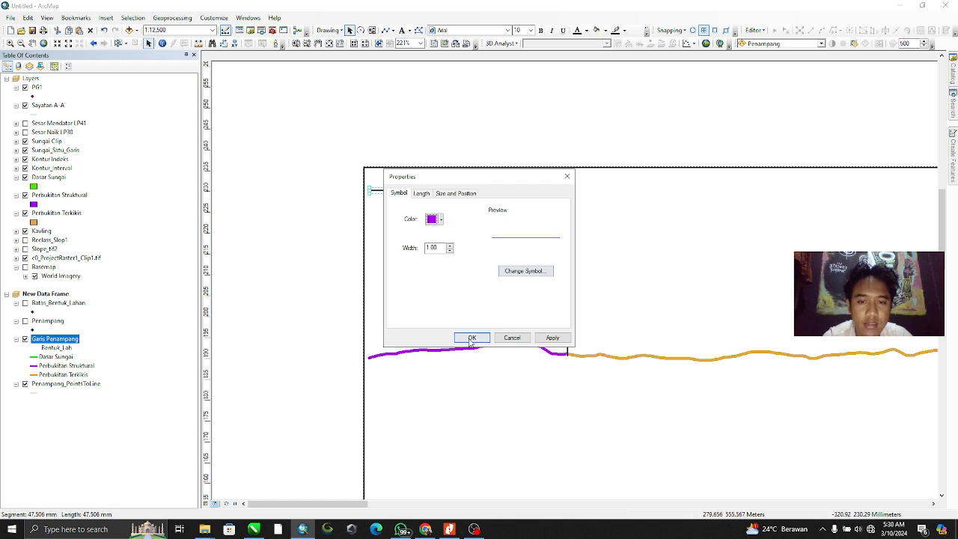
left_click(468, 338)
right_click(491, 193)
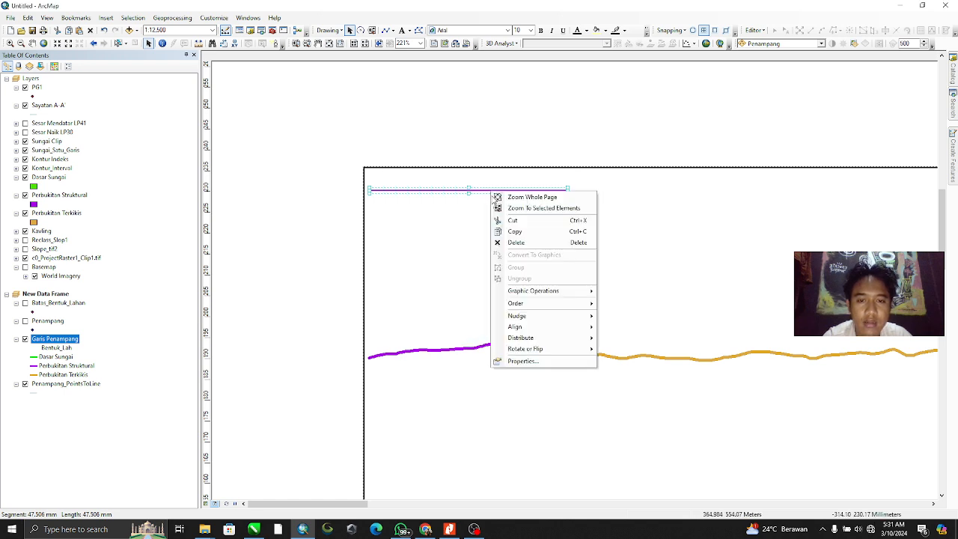
left_click(663, 312)
Draw a horizontal line about 112.5 mm long above the orange Perbukitan Terkikis segment, starting at the vertical line's upper end
mouse_move(796, 318)
left_mouse_down()
mouse_move(717, 294)
mouse_move(464, 291)
left_mouse_up()
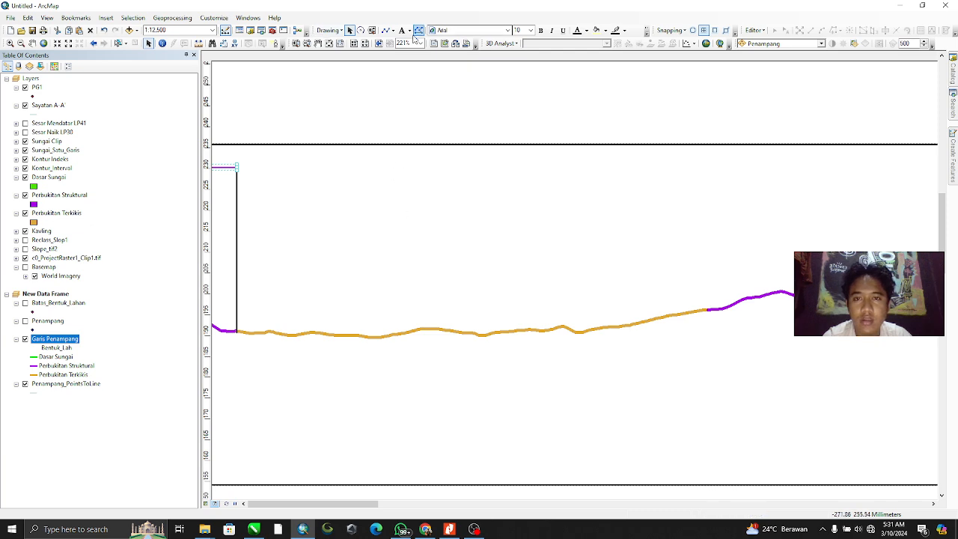
left_click(386, 30)
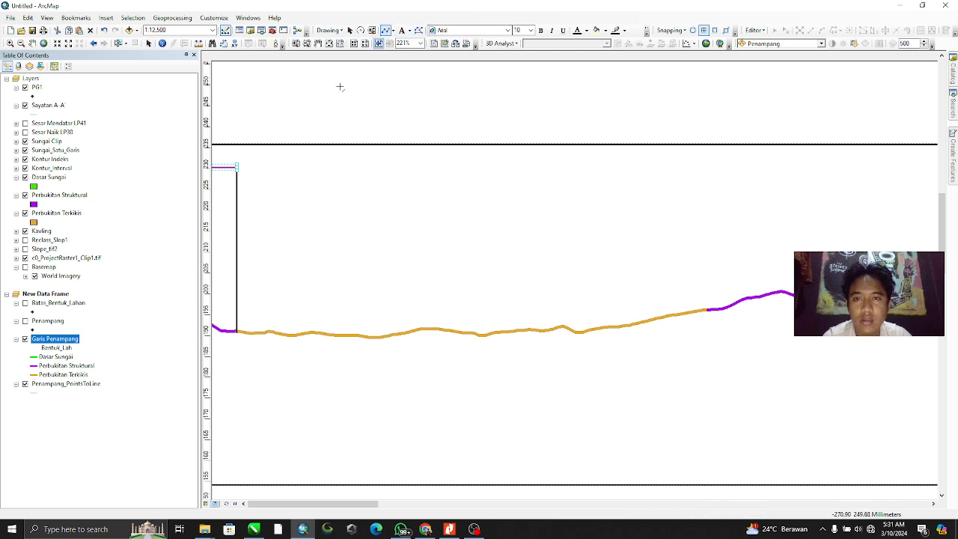
left_click(237, 166)
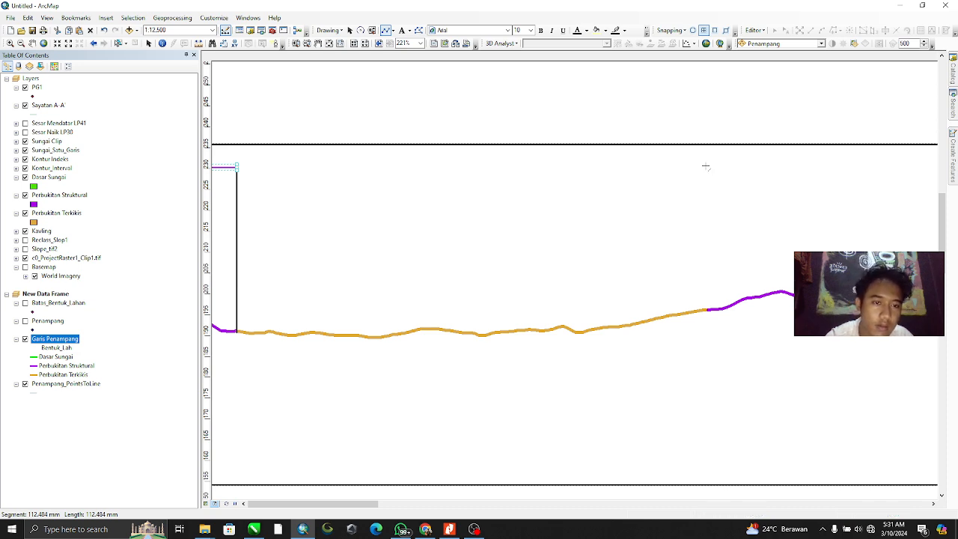
double_click(706, 166)
Color the line above the Perbukitan Terkikis segment orange and move it down slightly to align with the purple line
right_click(646, 169)
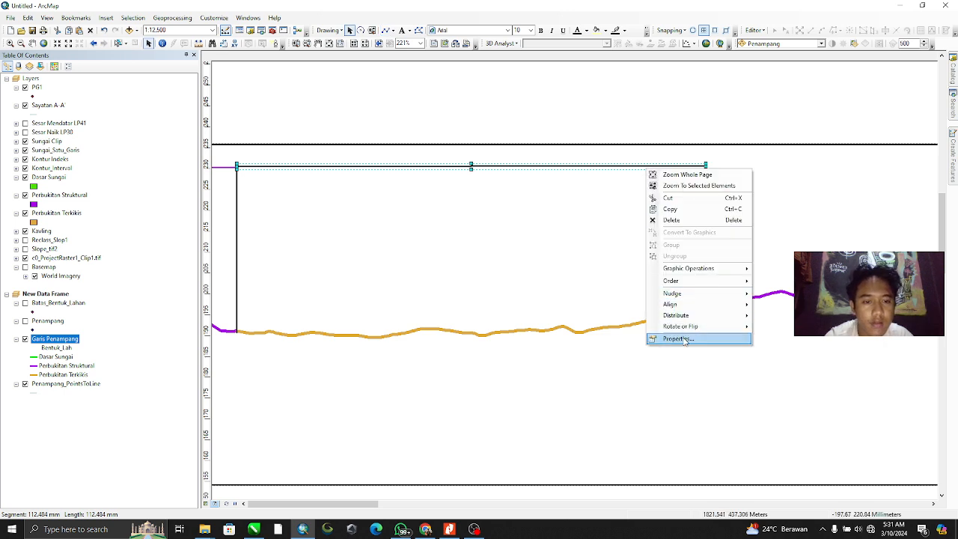
left_click(678, 338)
left_click(433, 220)
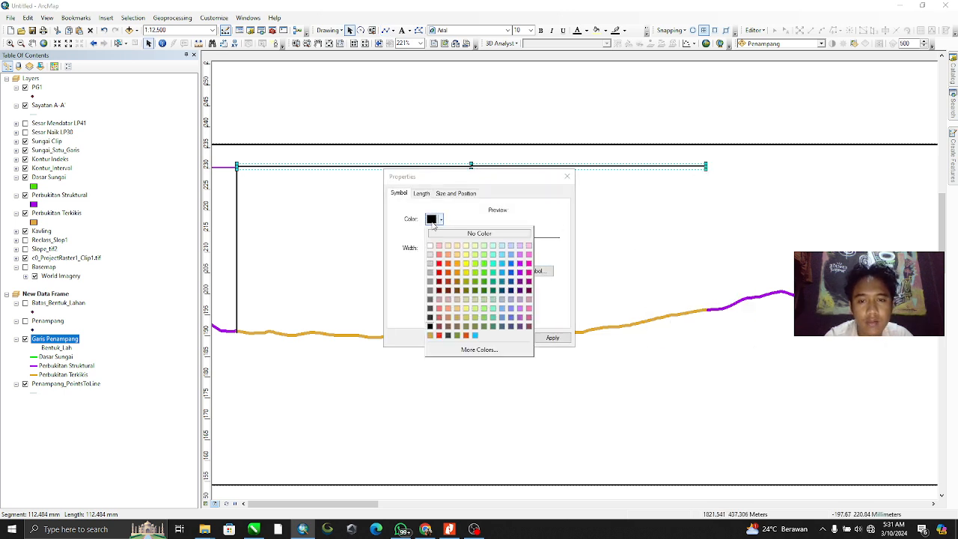
left_click(430, 335)
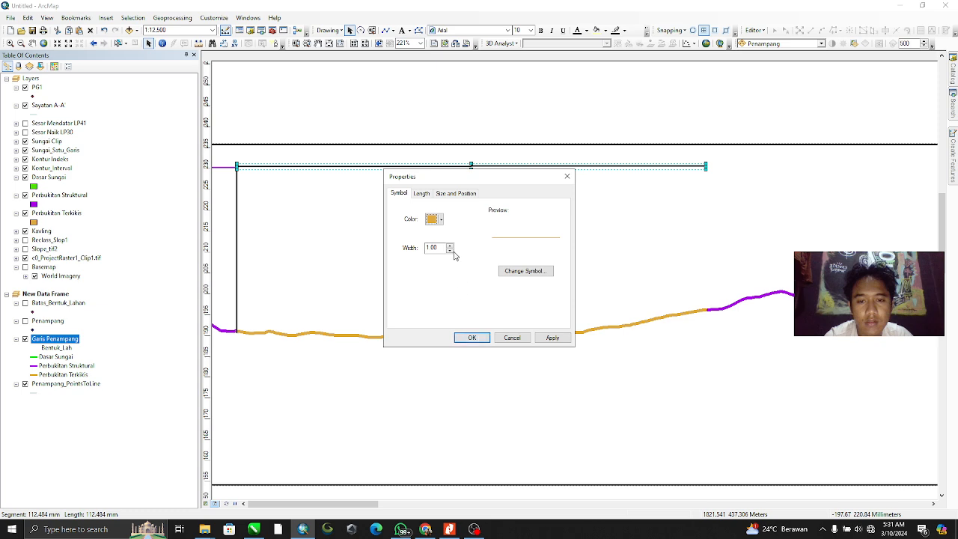
left_click(552, 338)
left_click(472, 338)
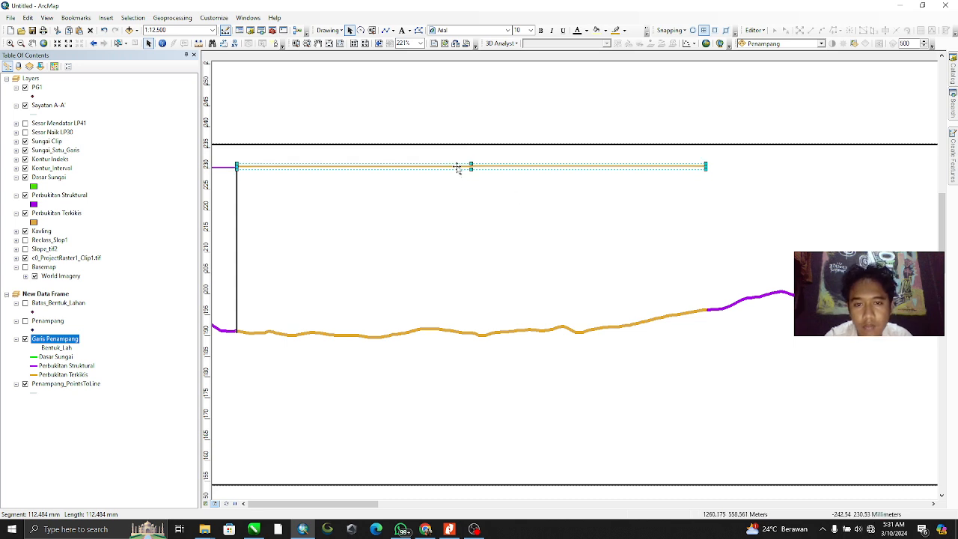
left_click_drag(448, 166, 450, 168)
left_click(660, 236)
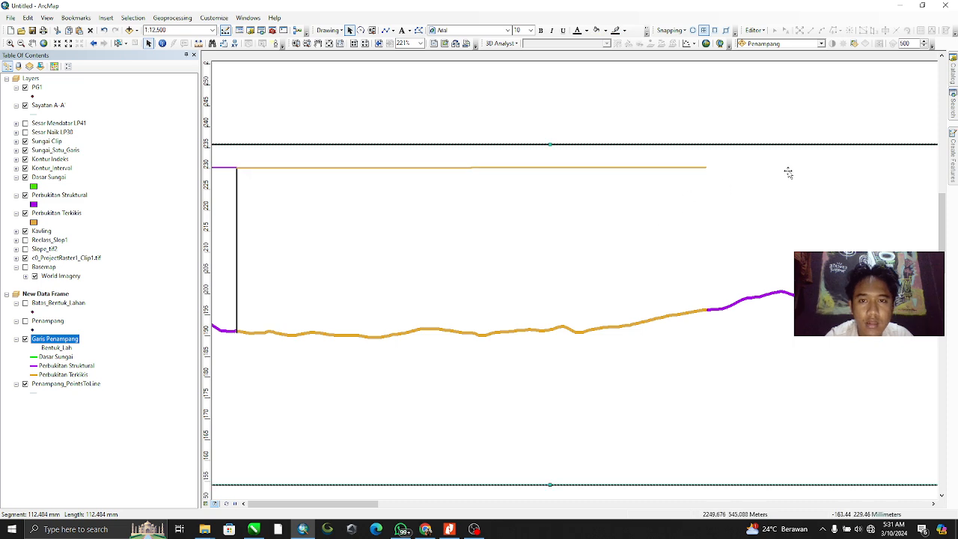
Draw a vertical line about 34 mm long from the orange-to-purple boundary up to the end of the orange horizontal line
left_click_drag(787, 172, 573, 188)
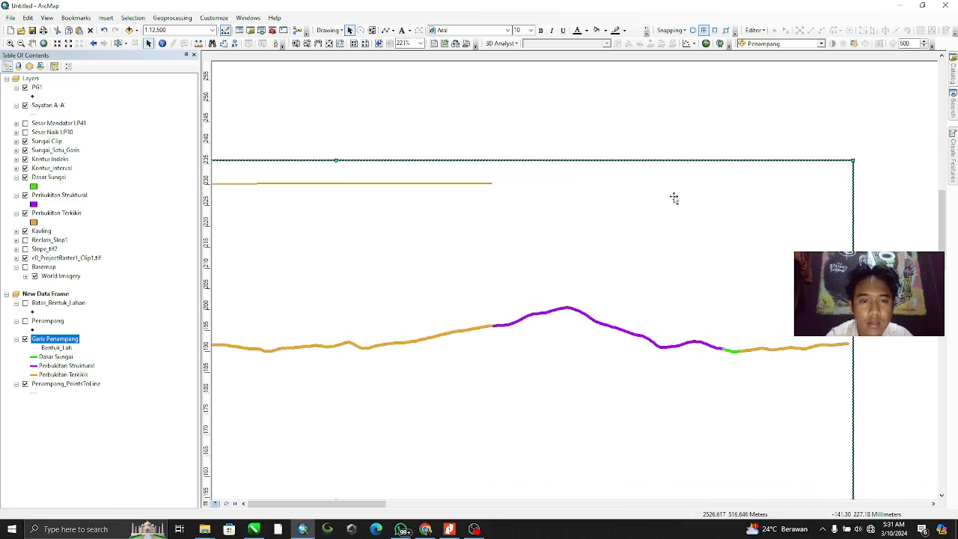
left_click(386, 30)
left_click(493, 327)
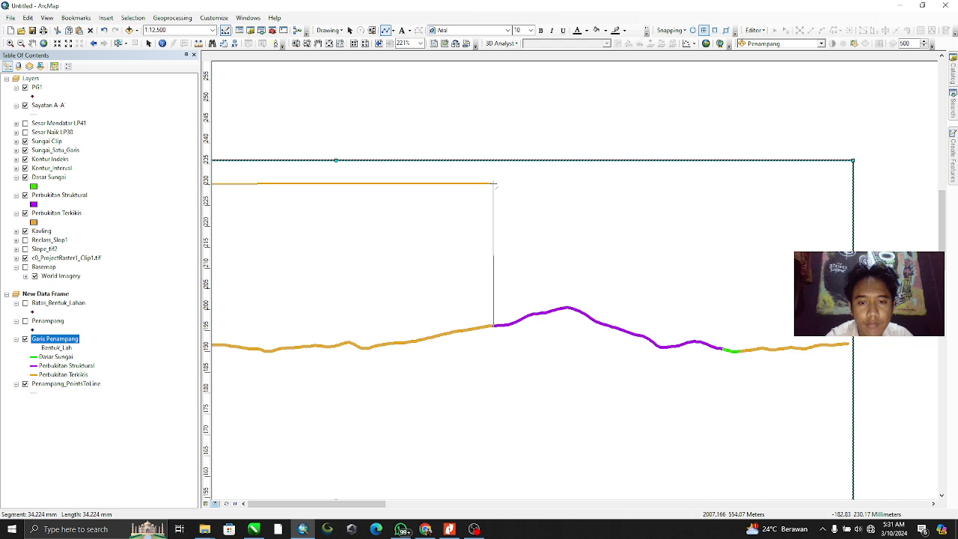
double_click(493, 184)
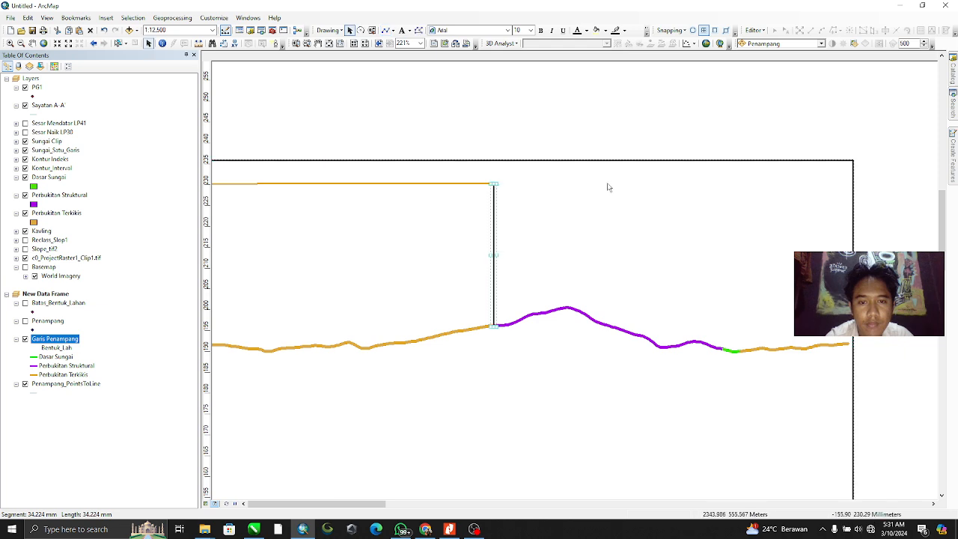
Draw a horizontal line about 53.7 mm long above the second purple segment, starting at the second vertical line's upper end
left_click_drag(622, 194, 453, 176)
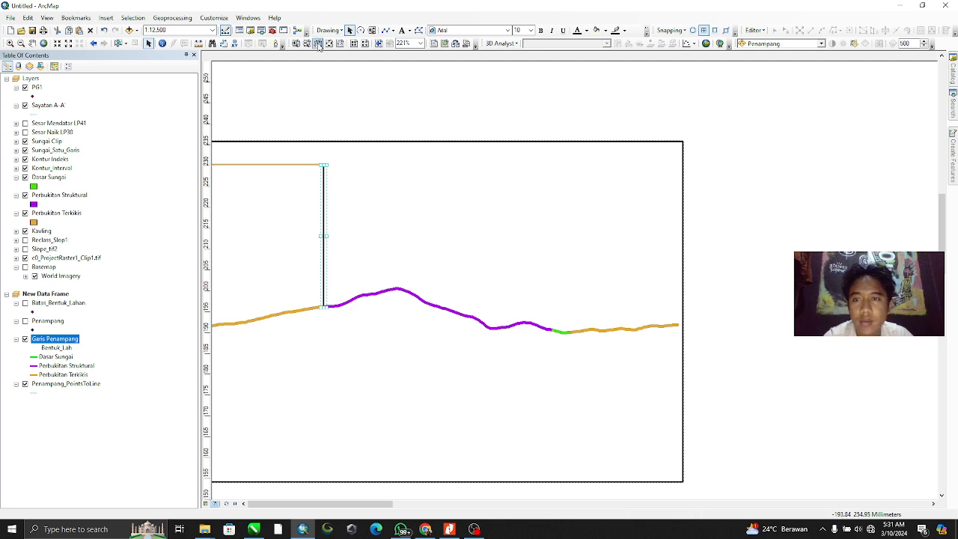
left_click(386, 30)
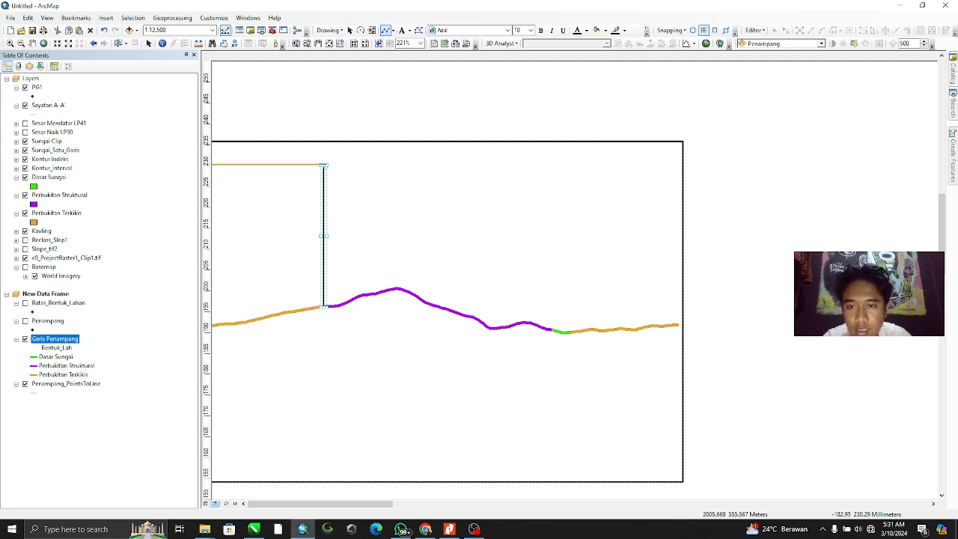
left_click(323, 165)
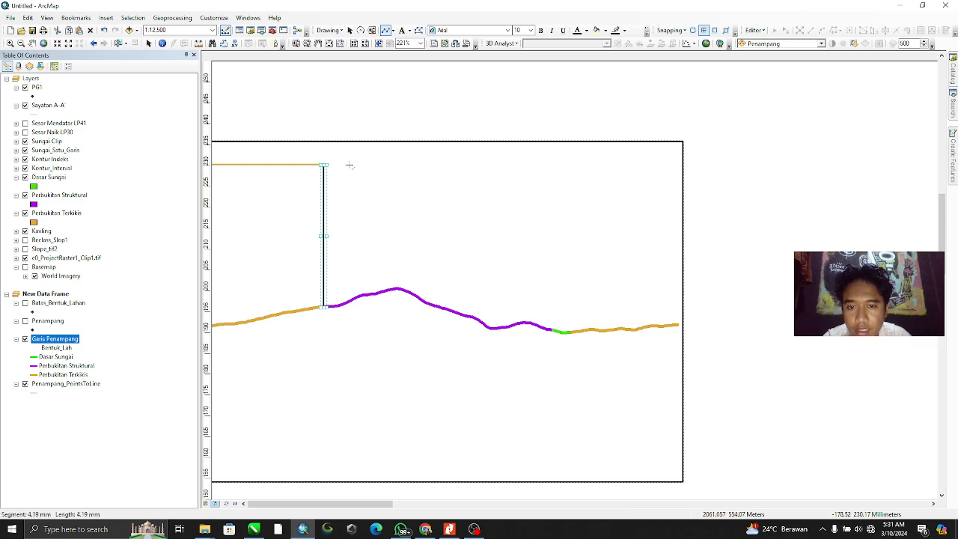
double_click(547, 165)
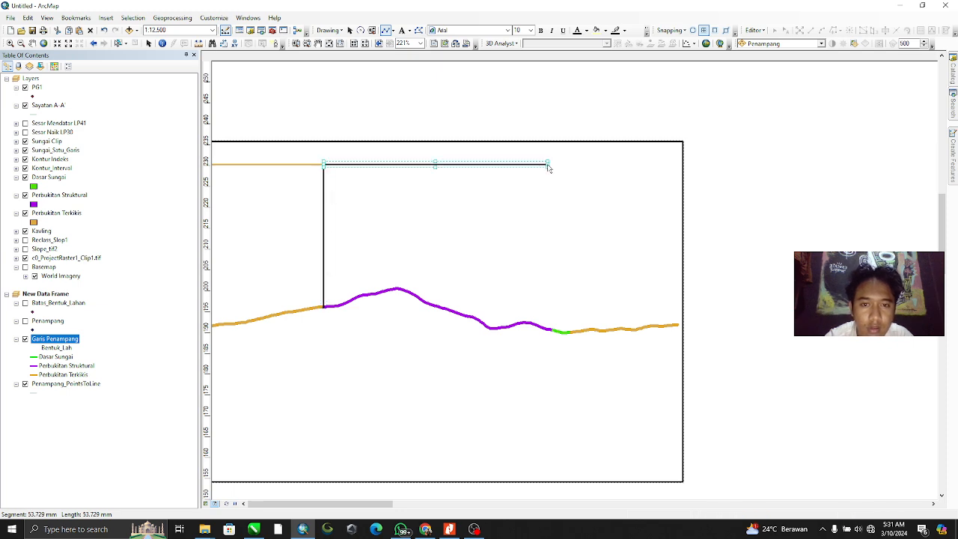
Color the horizontal line above the second Perbukitan Struktural segment purple
right_click(526, 167)
left_click(565, 328)
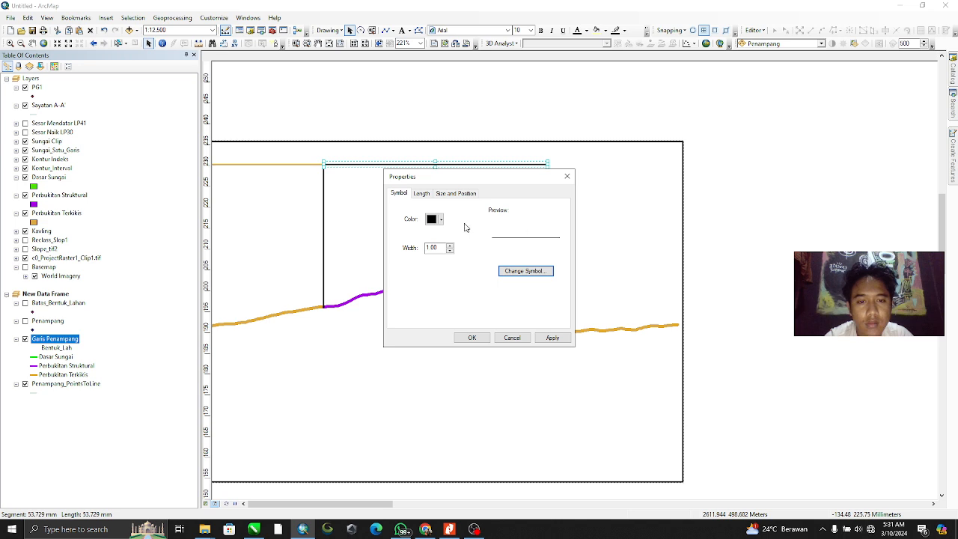
left_click(435, 218)
left_click(520, 273)
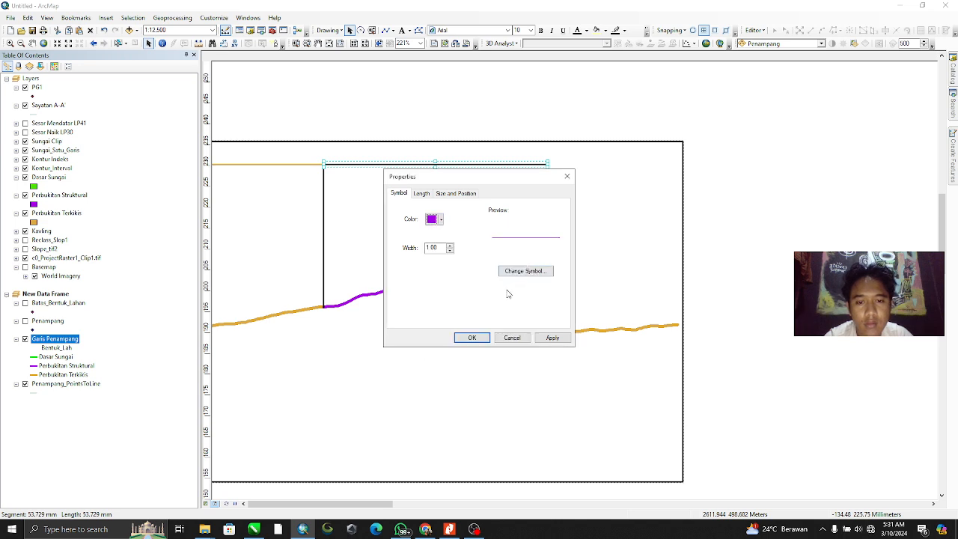
left_click(468, 338)
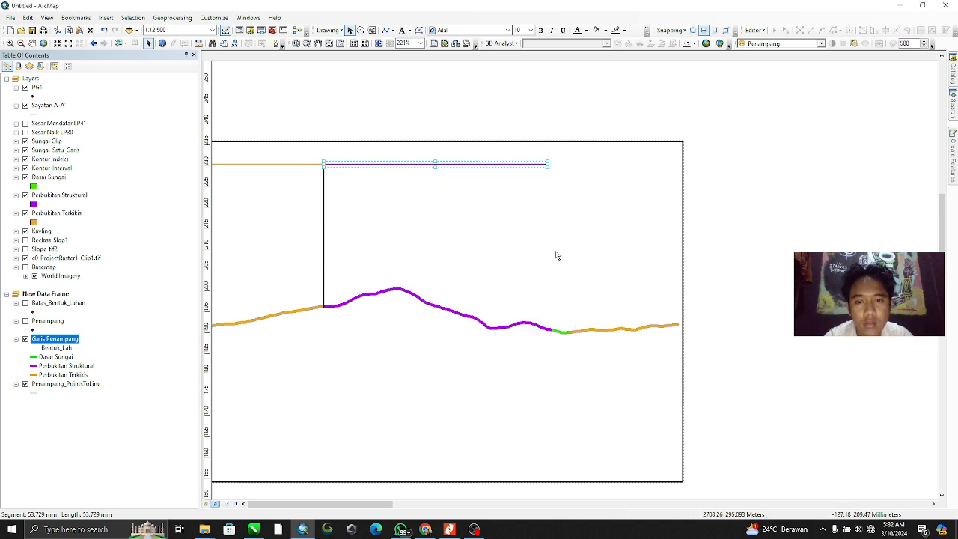
Draw a vertical line about 39.7 mm long from the purple-to-green boundary up to the height of the horizontal lines
left_click(385, 30)
left_click(552, 331)
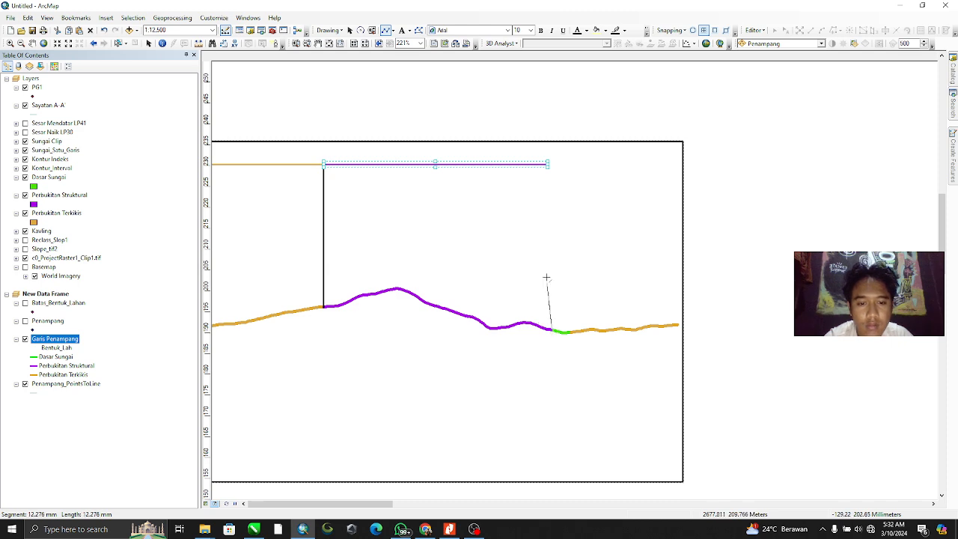
double_click(552, 165)
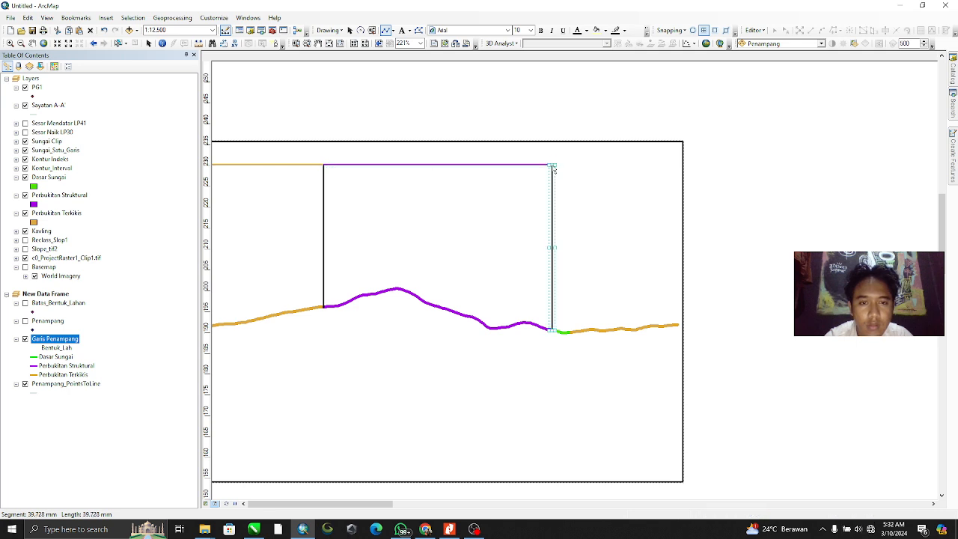
Move the purple horizontal line sideways so its end meets the top of the vertical line at the purple-to-green boundary
left_click(534, 175)
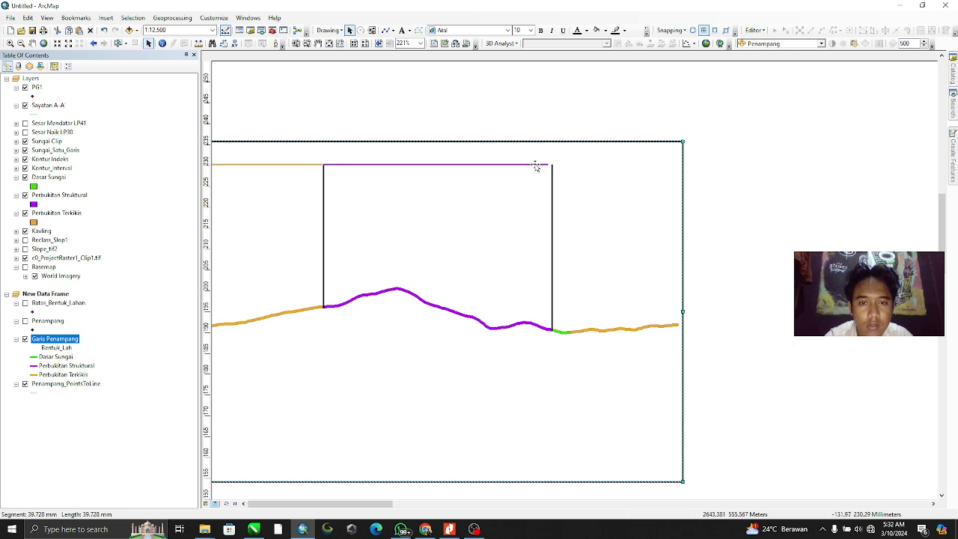
left_click(535, 166)
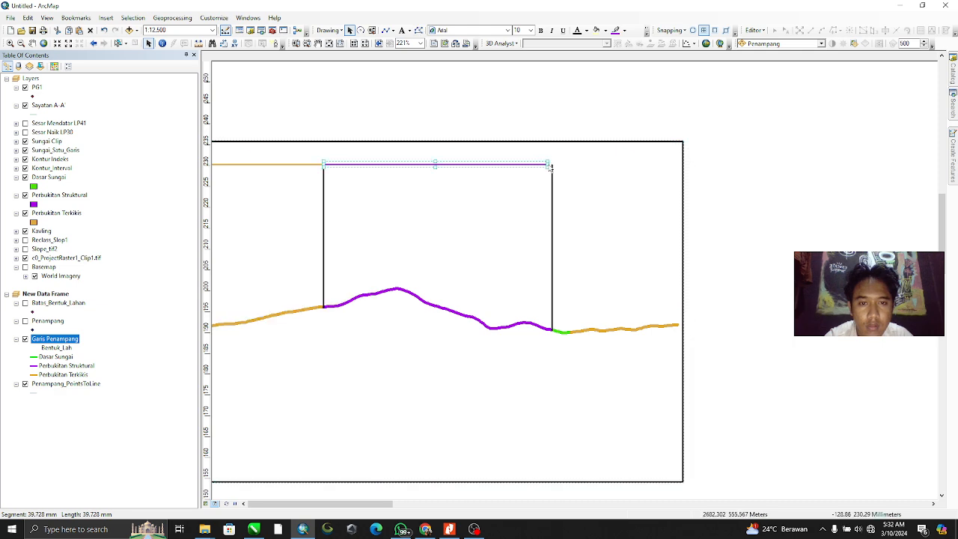
scroll(551, 167, "down", 2)
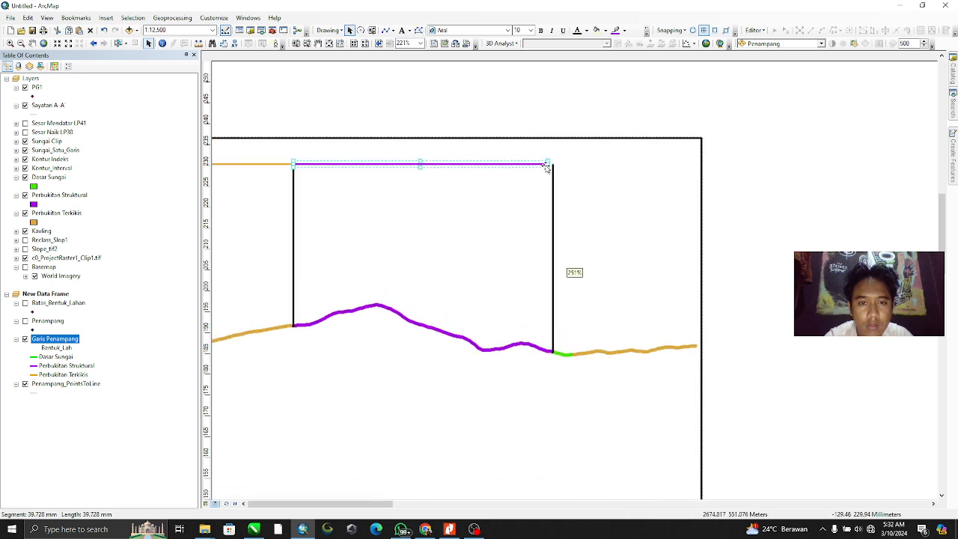
left_click(549, 164)
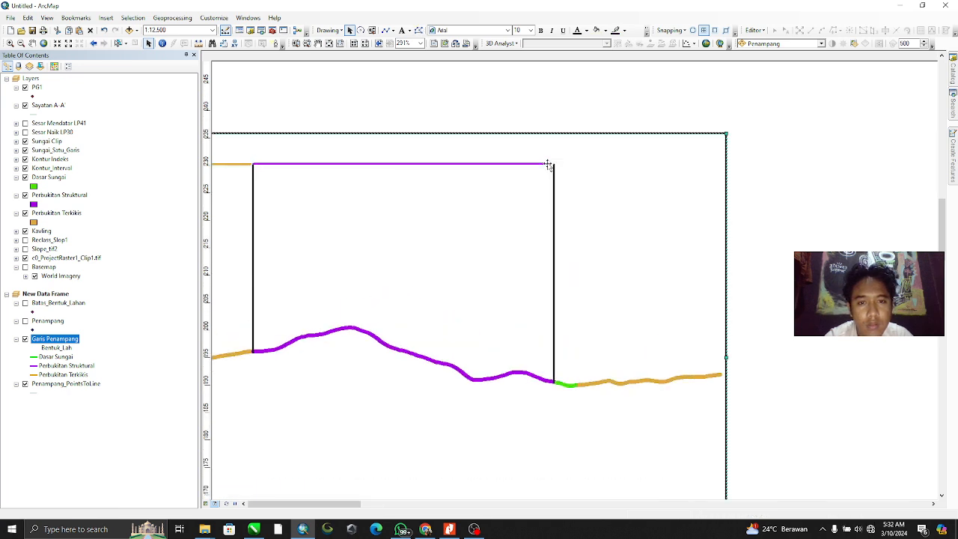
right_click(549, 165)
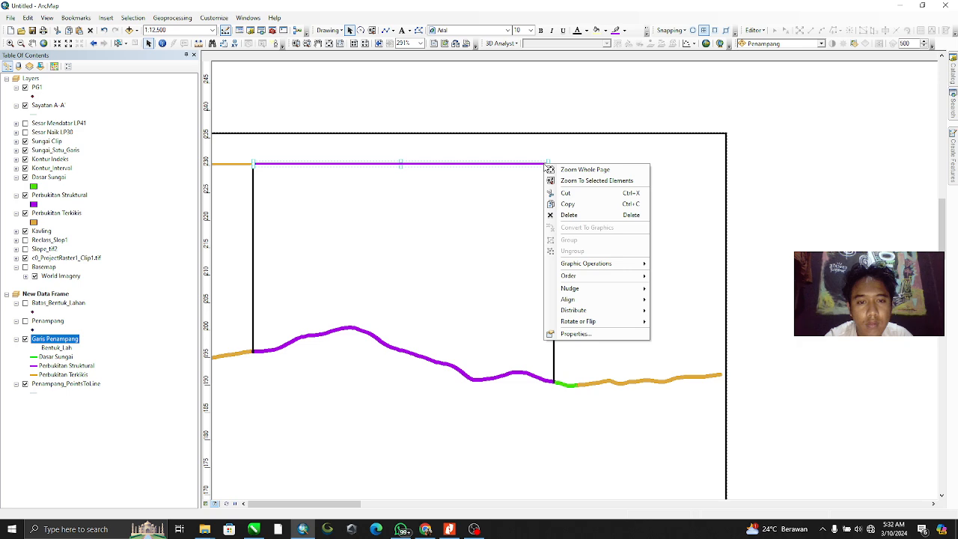
left_click(532, 166)
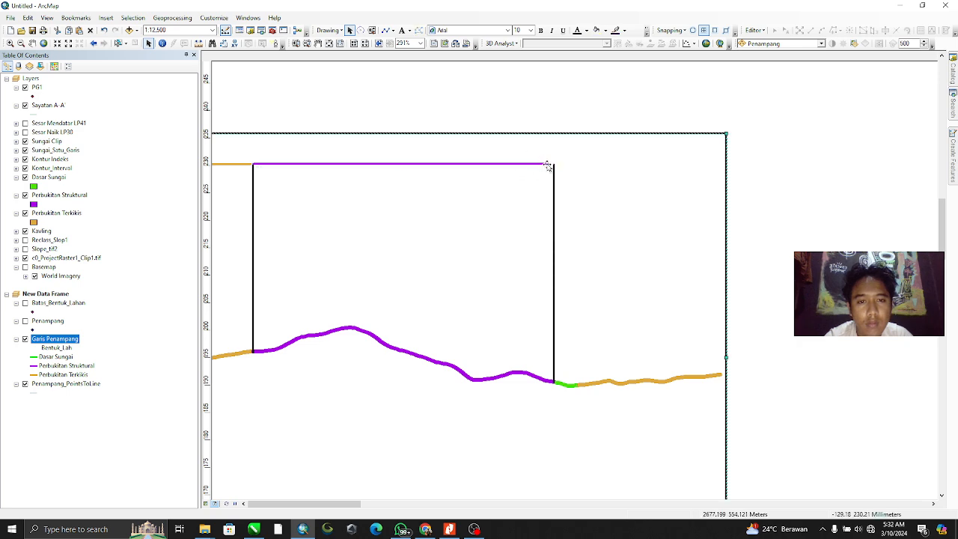
left_click(549, 164)
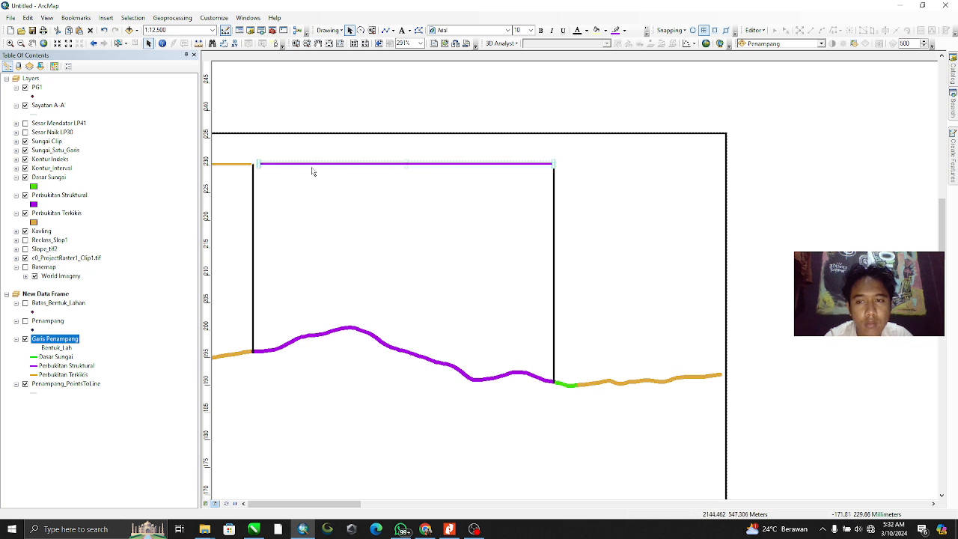
Set the purple horizontal line's width to 55 mm and move it to span between the two vertical boundary lines
right_click(260, 166)
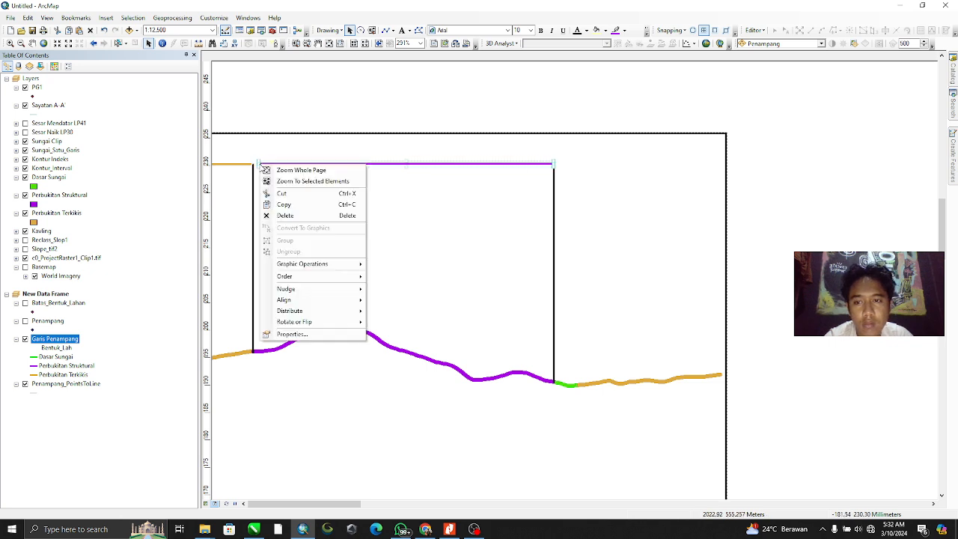
left_click(299, 334)
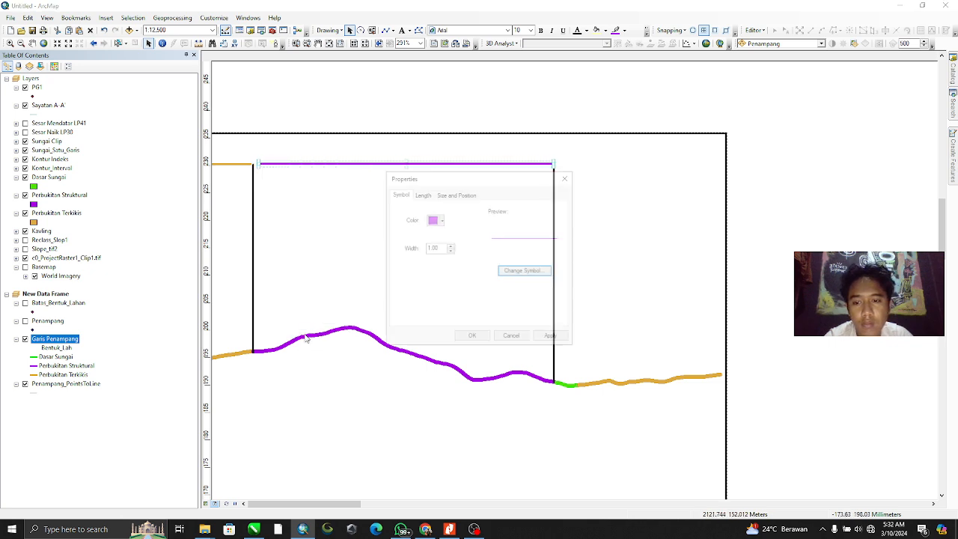
left_click(460, 194)
left_click_drag(524, 219, 598, 220)
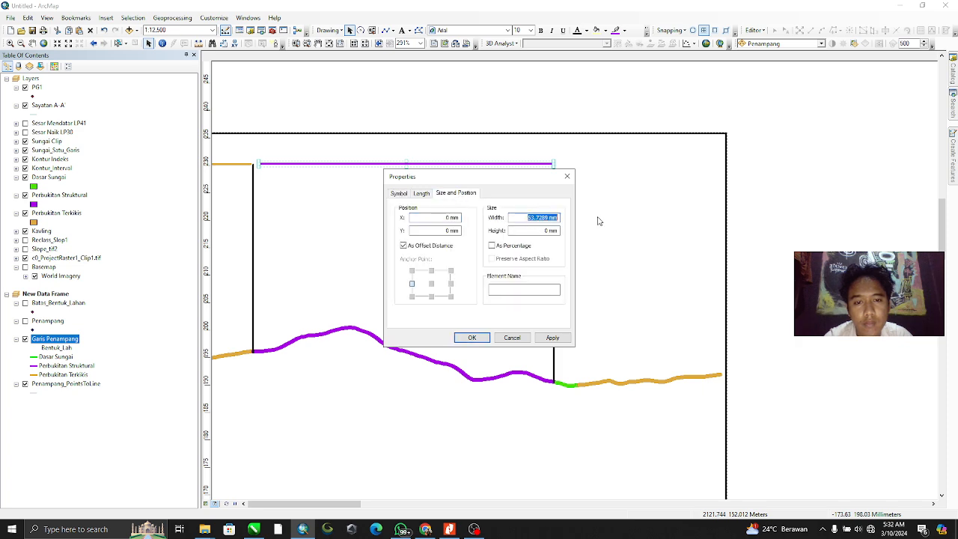
type("55")
key("Return")
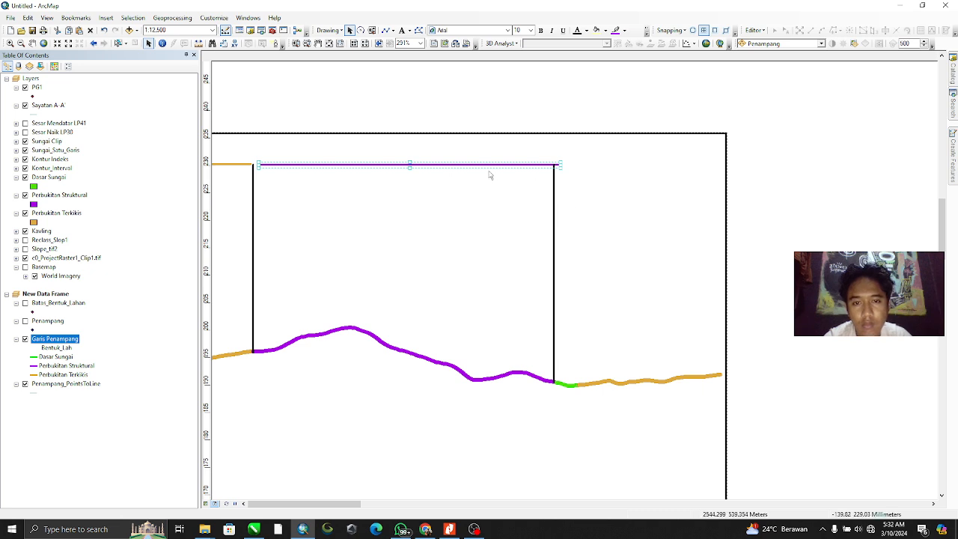
left_click_drag(487, 165, 480, 167)
left_click(619, 199)
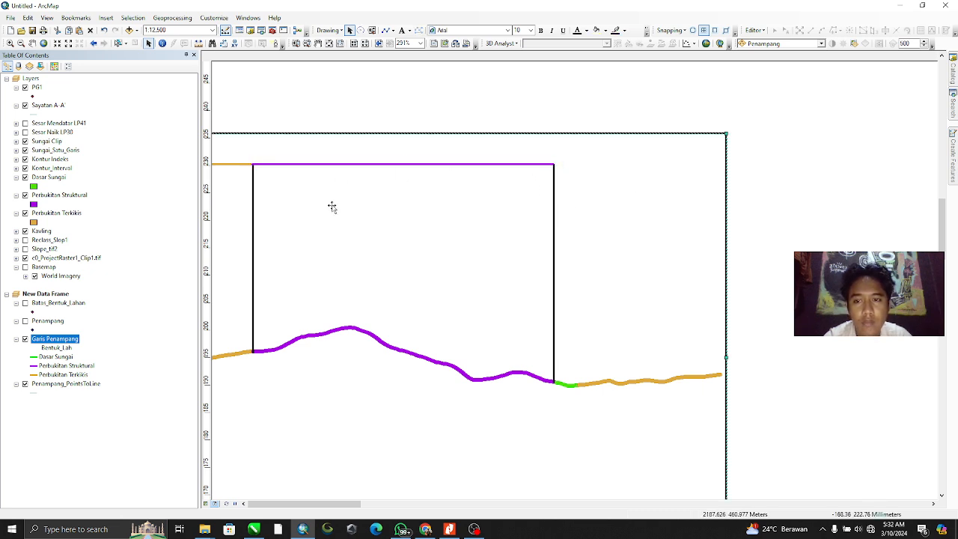
Draw a vertical line about 40.1 mm long from the green-to-orange boundary up to the height of the horizontal lines
left_click(384, 30)
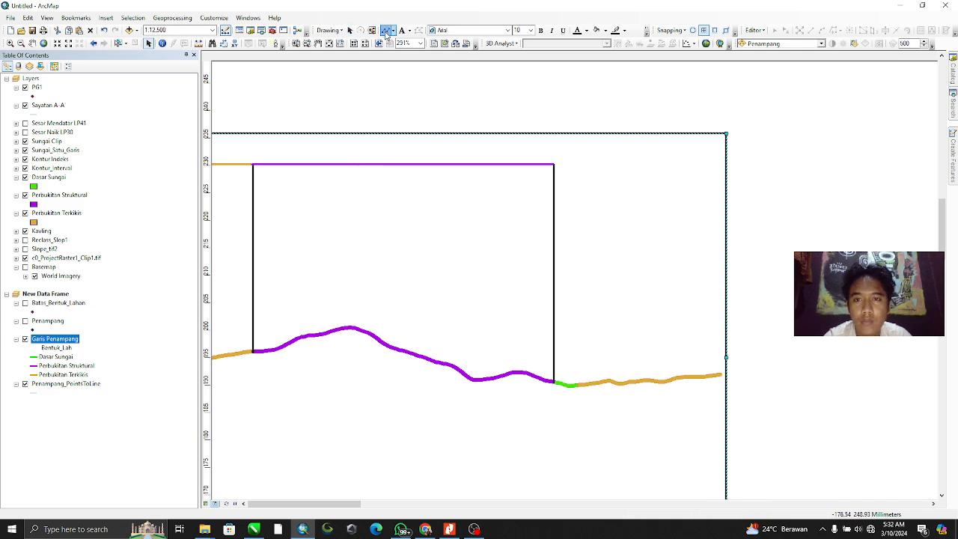
left_click(577, 385)
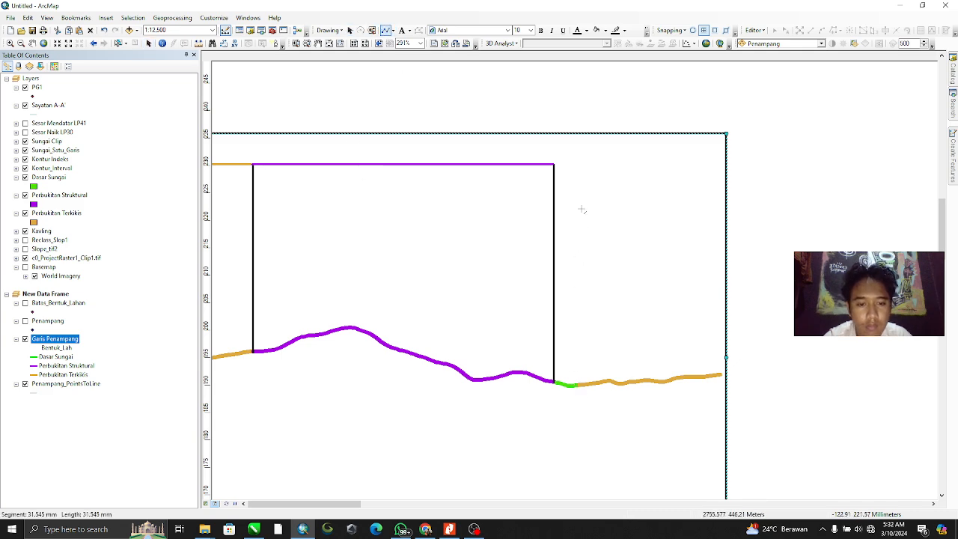
double_click(577, 165)
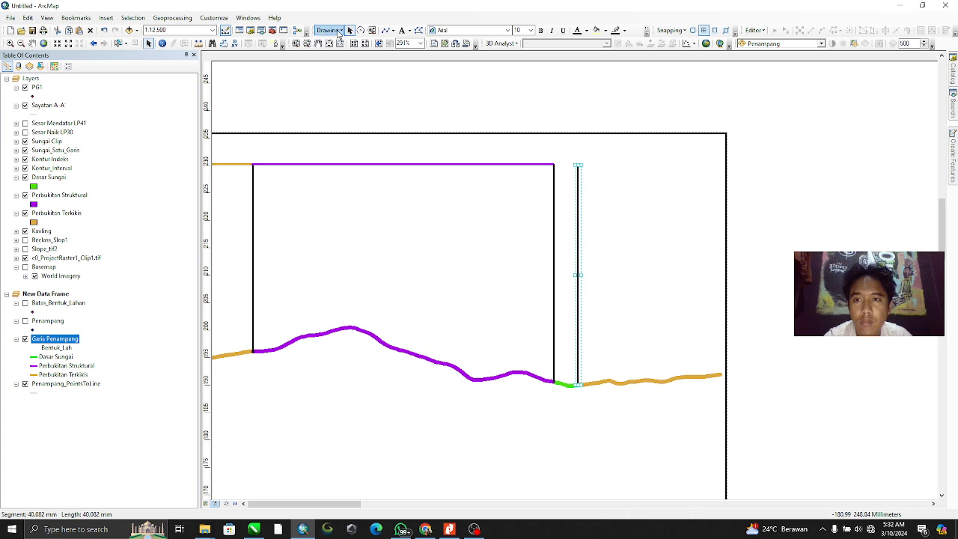
Draw a horizontal line about 4.4 mm long joining the upper ends of the vertical lines around the green segment
left_click(386, 30)
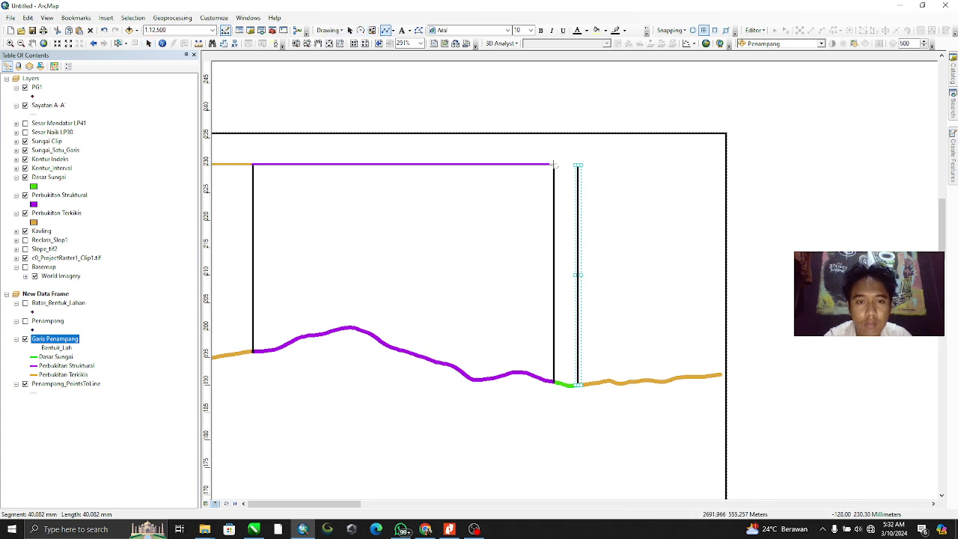
left_click(554, 164)
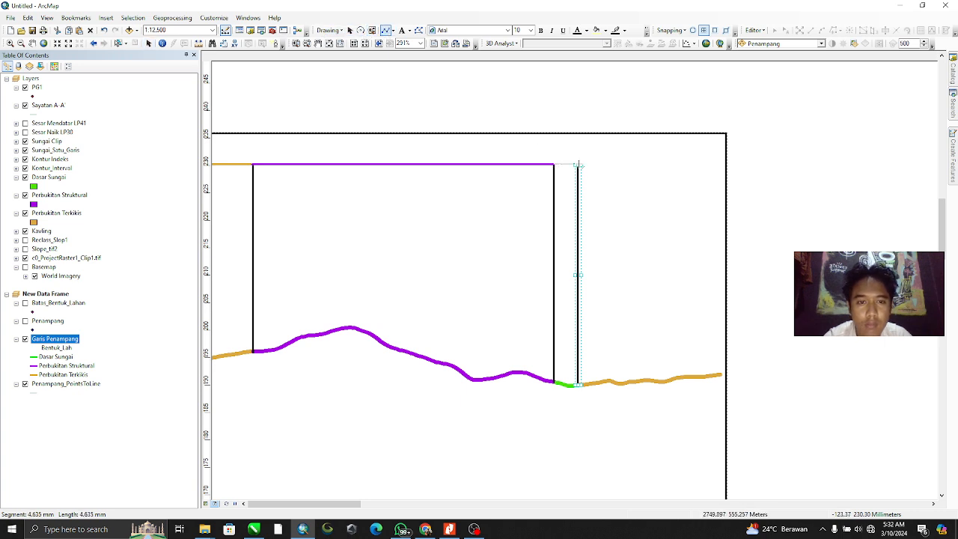
double_click(578, 165)
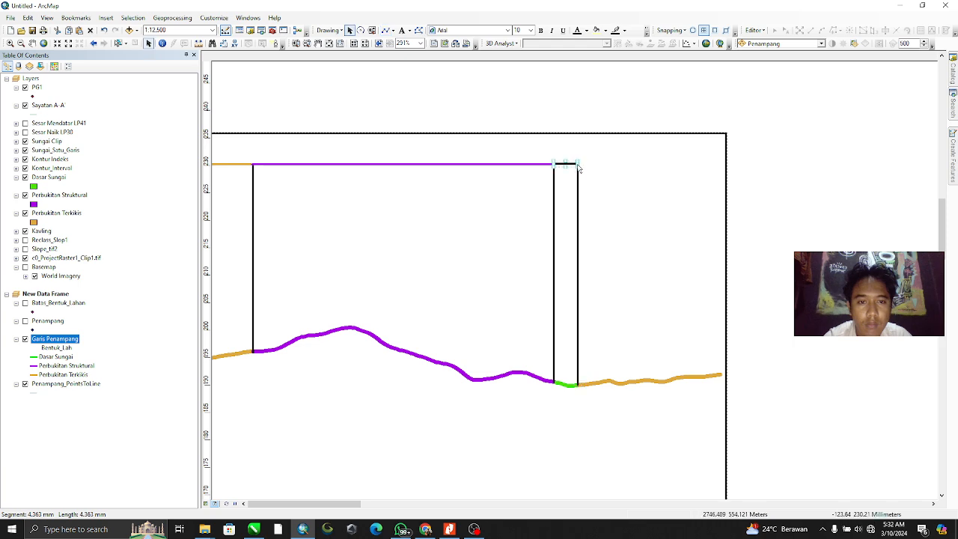
Color the short horizontal line above the Dasar Sungai segment bright green and align it with the purple line
right_click(564, 165)
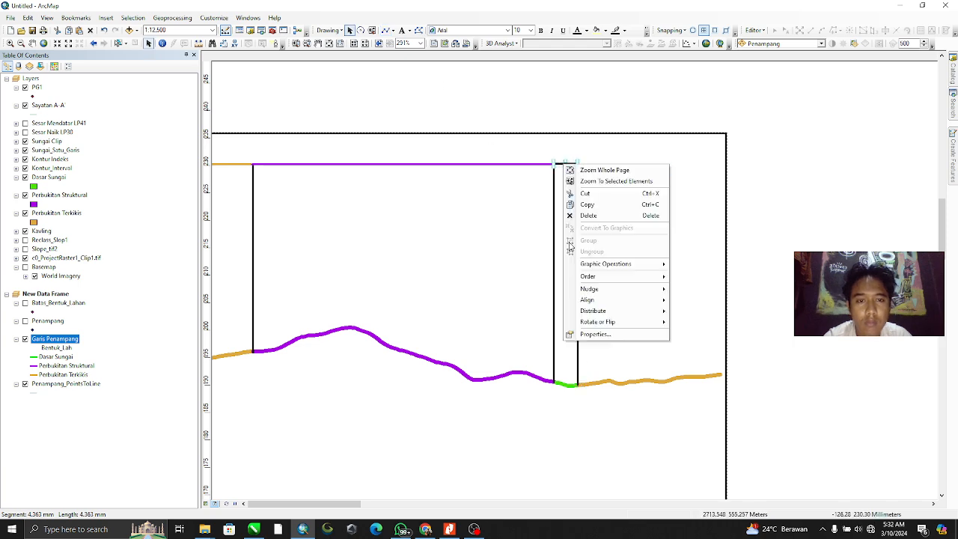
left_click(595, 334)
left_click(399, 194)
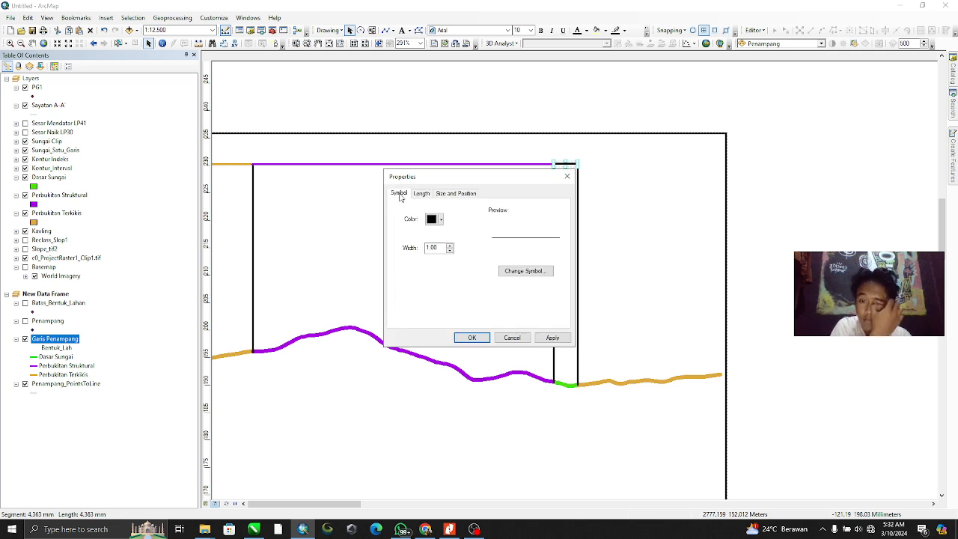
left_click(441, 220)
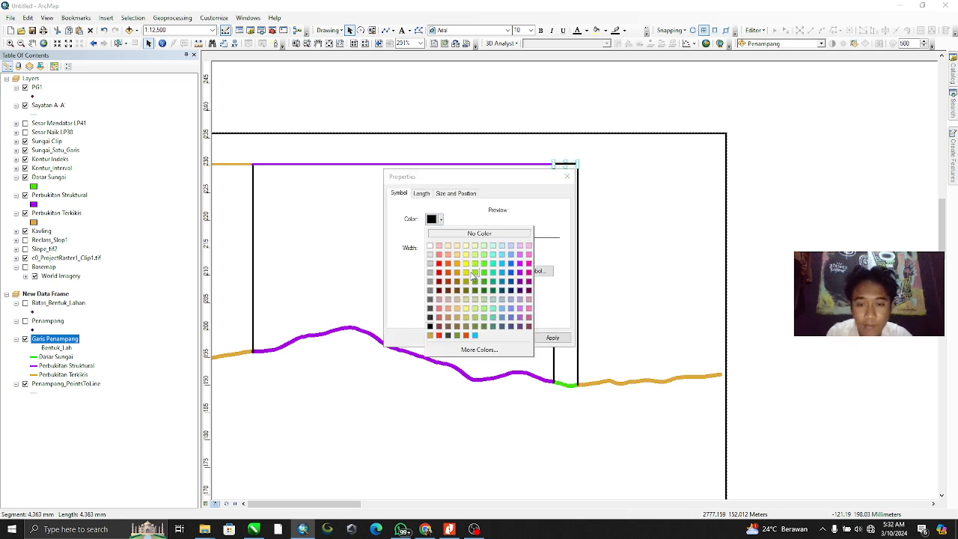
left_click(475, 273)
left_click_drag(500, 177, 408, 166)
left_click(349, 208)
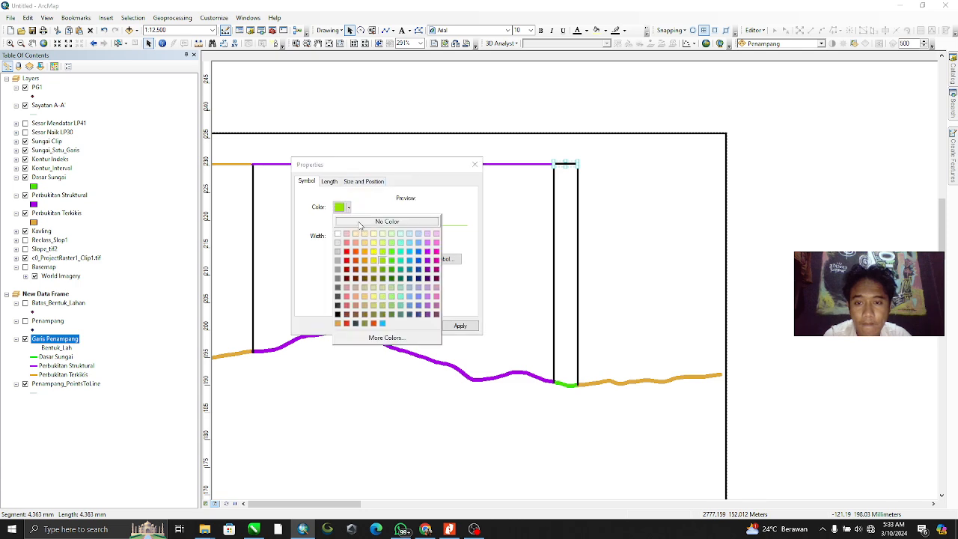
left_click(387, 264)
left_click(379, 326)
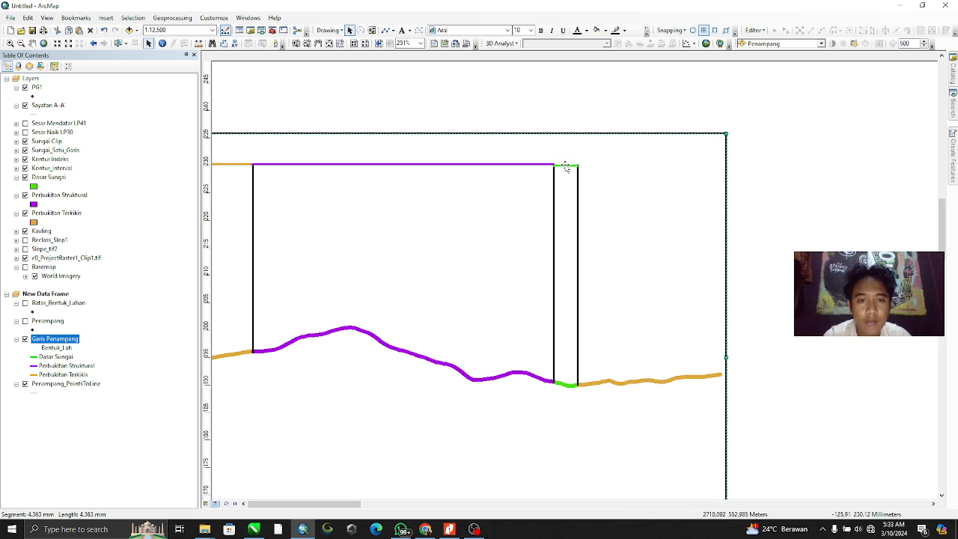
left_click(695, 175)
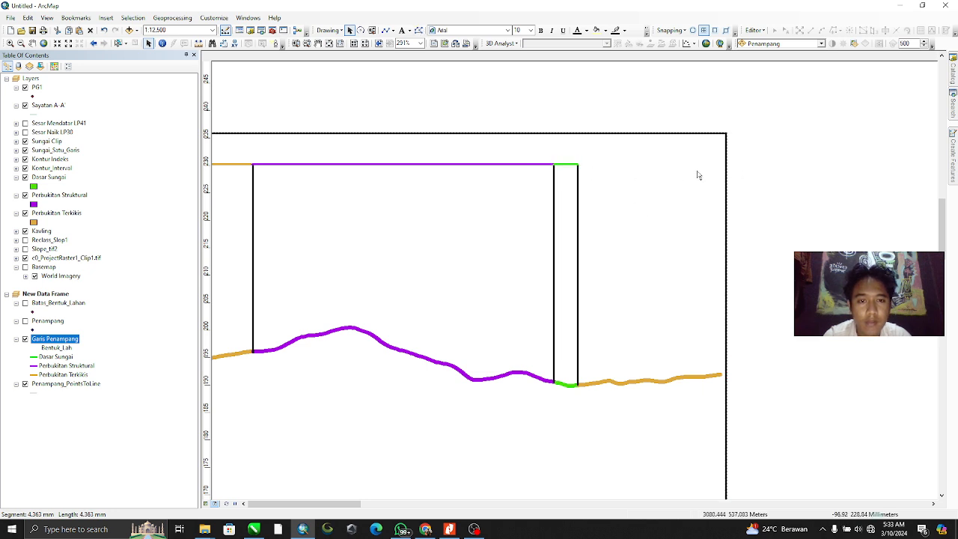
left_click(387, 30)
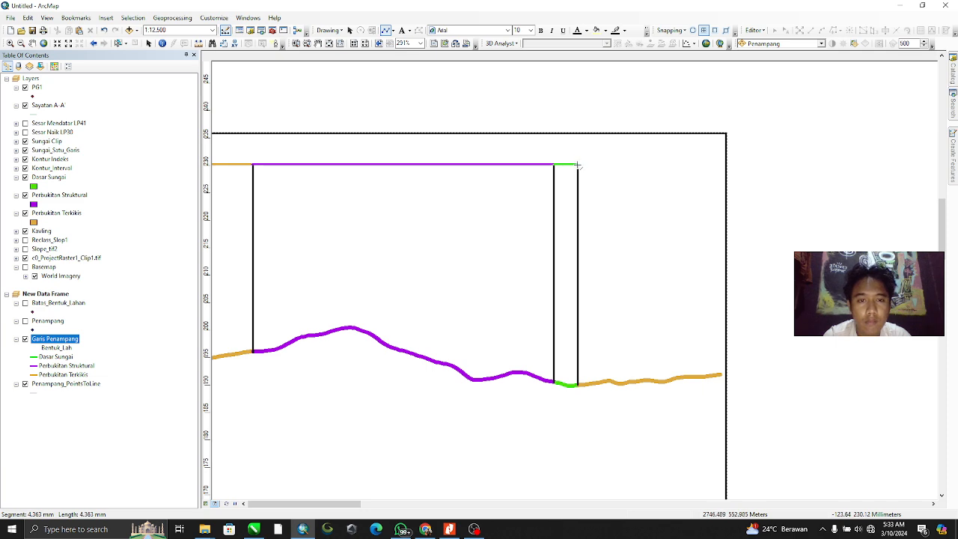
left_click(577, 164)
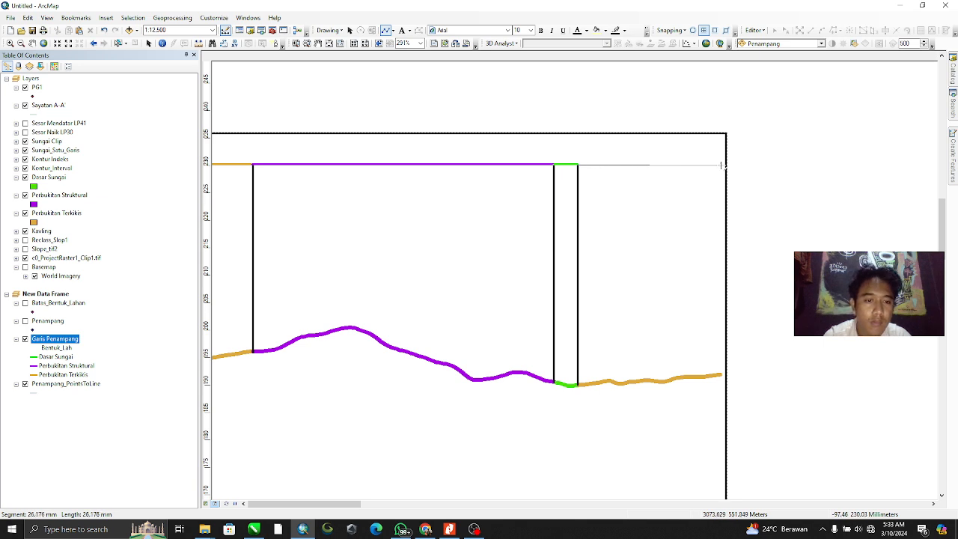
left_click(725, 164)
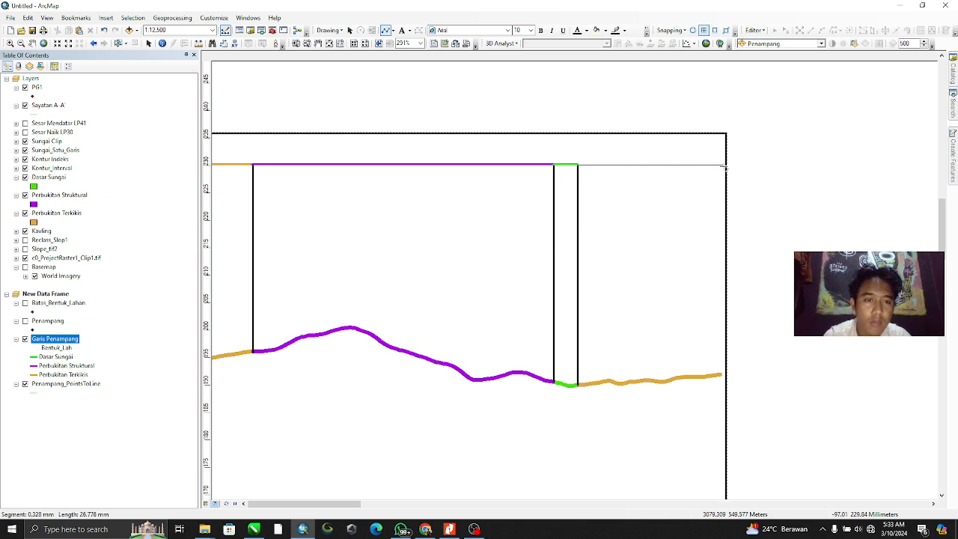
key("Escape")
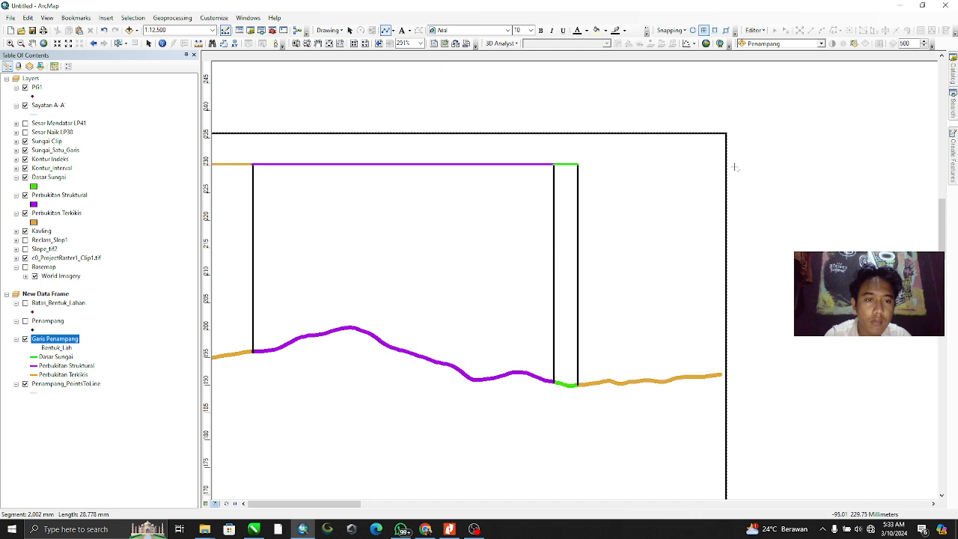
Draw a horizontal line about 26.3 mm long above the last Perbukitan Terkikis segment, reaching the frame edge, and color it orange
left_click(579, 164)
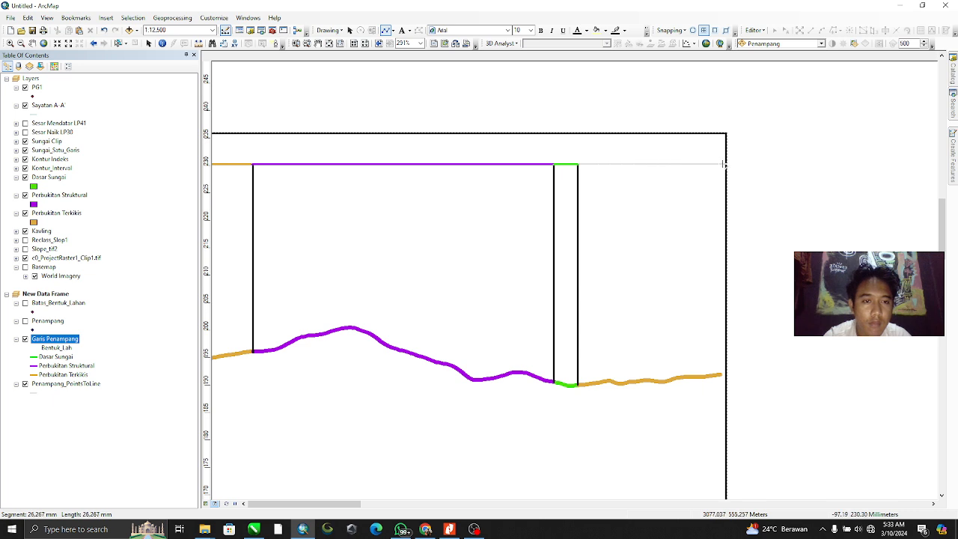
double_click(724, 164)
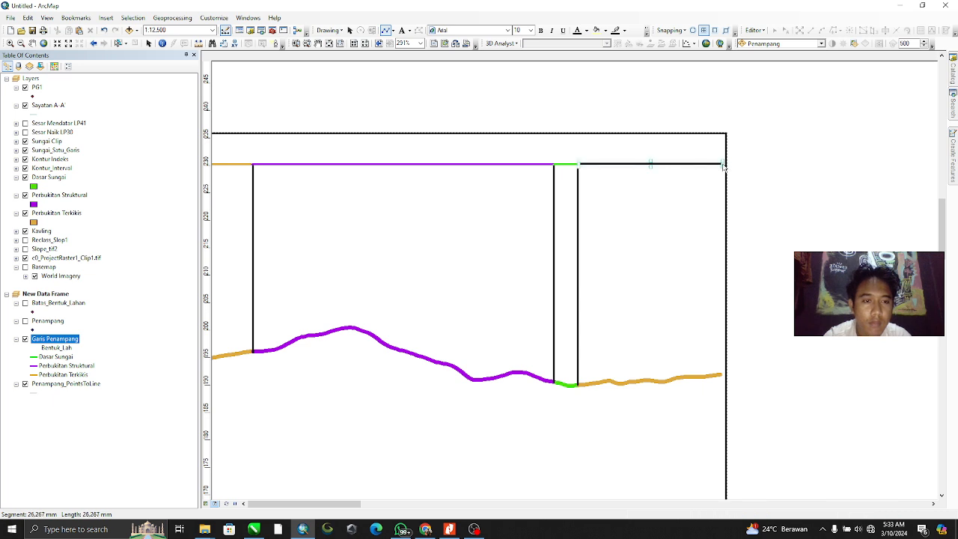
right_click(604, 163)
left_click(629, 332)
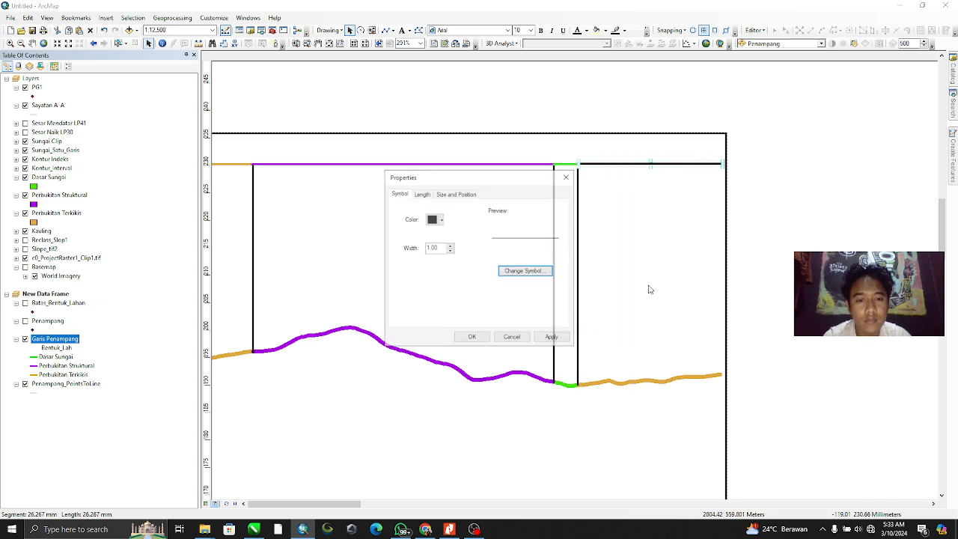
left_click(441, 220)
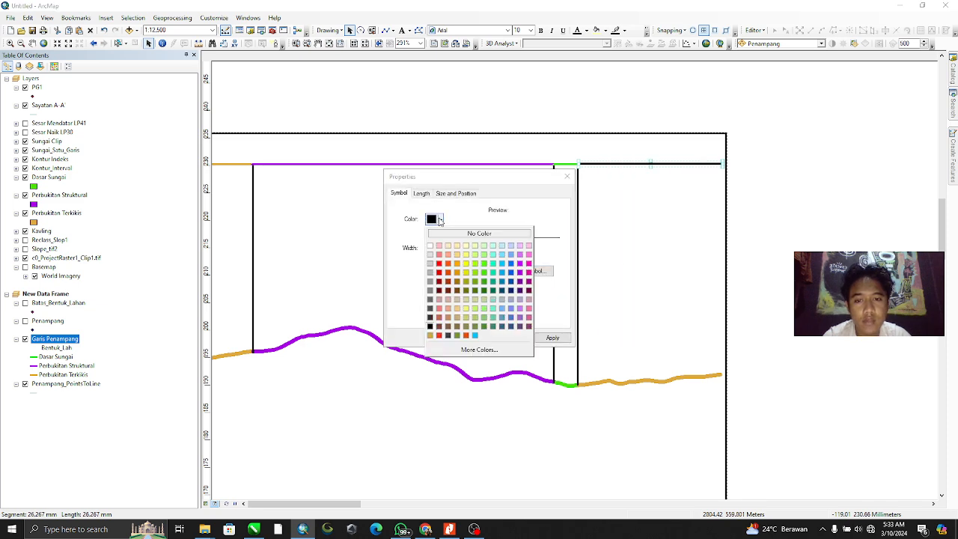
left_click(430, 335)
left_click(464, 338)
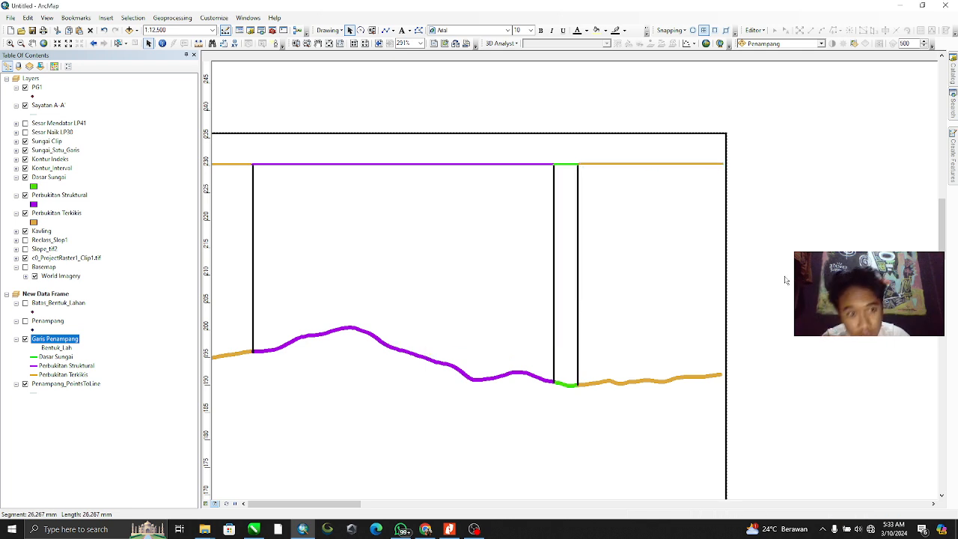
right_click(759, 286)
left_click(742, 265)
scroll(714, 295, "down", 3)
scroll(704, 301, "up", 2)
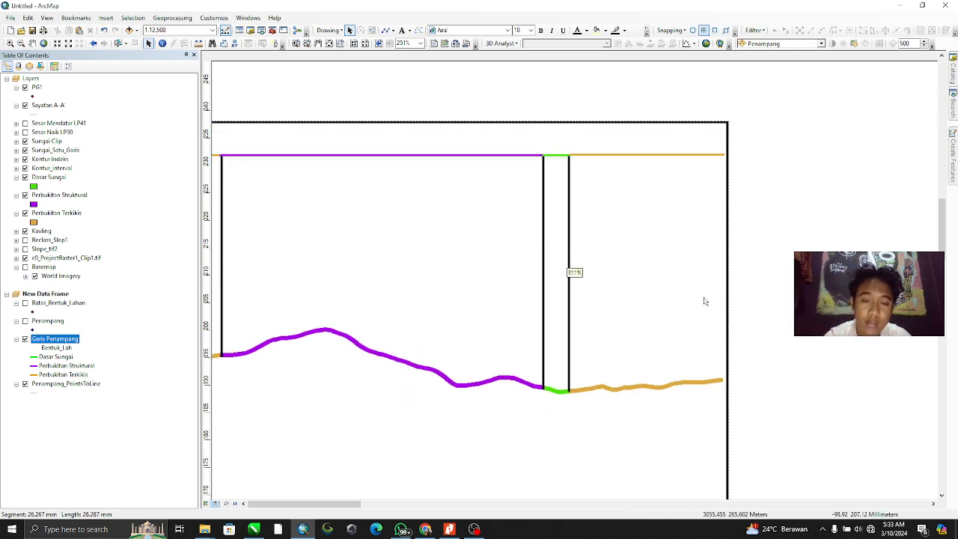
scroll(704, 301, "up", 4)
scroll(567, 310, "up", 2)
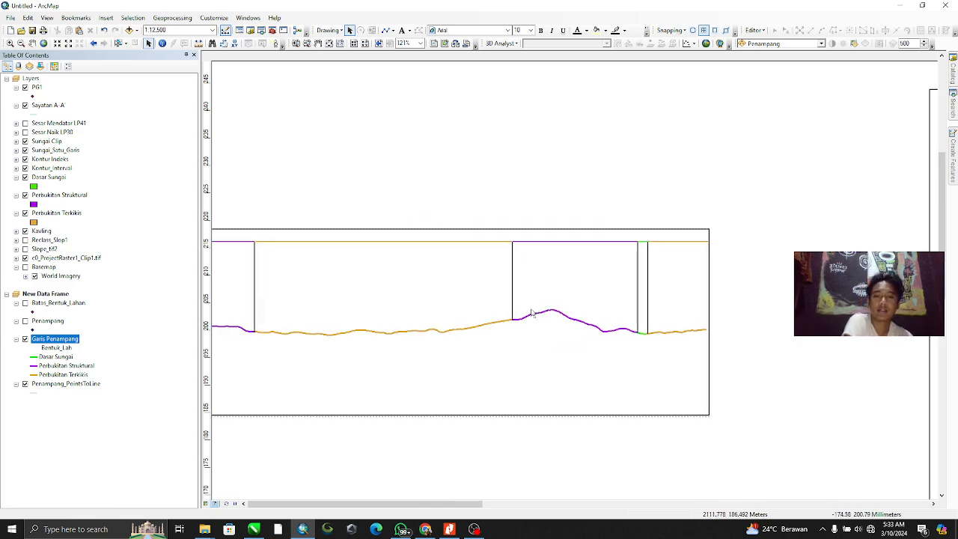
Add a text label reading S1 in the empty area just above the profile frame
scroll(593, 310, "down", 2)
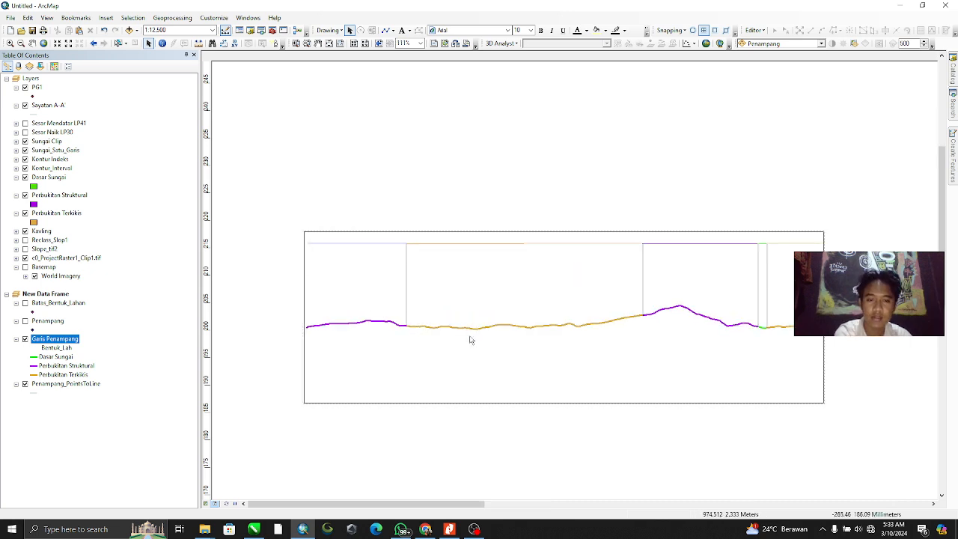
left_click(402, 30)
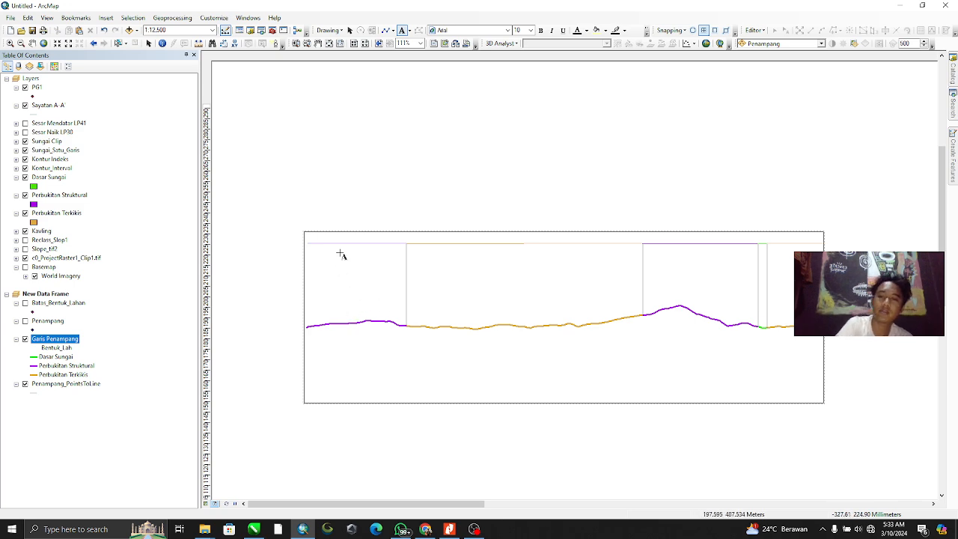
left_click(375, 202)
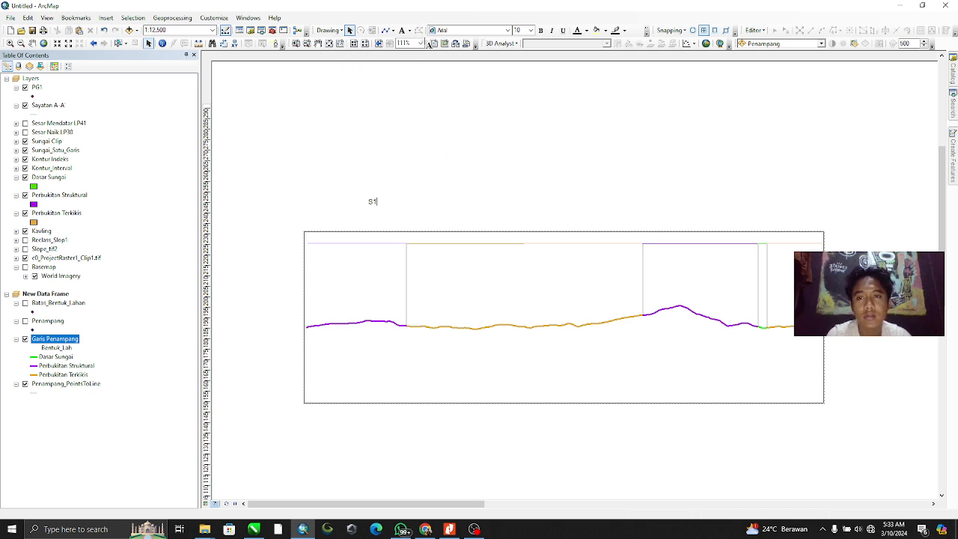
left_click(370, 203)
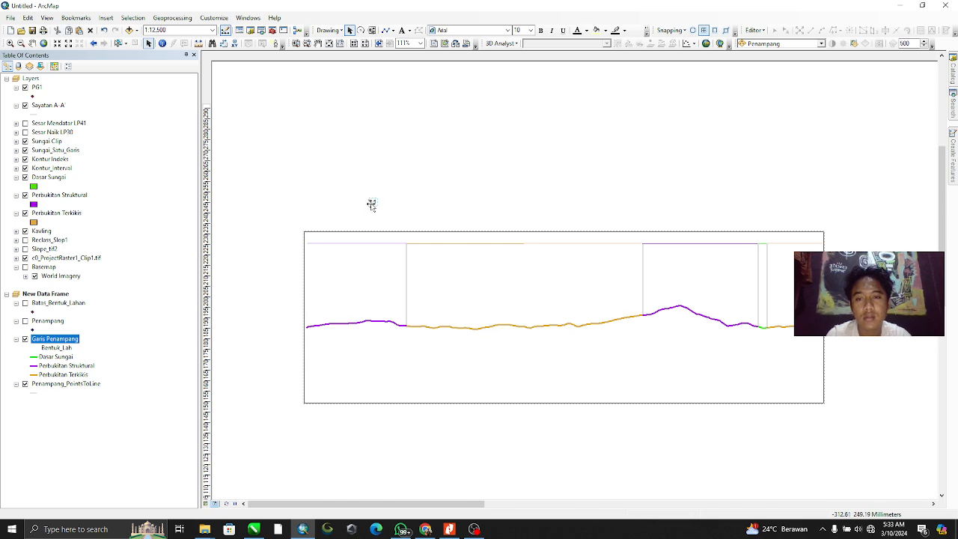
Try the Tahoma and Impact fonts on the S1 label
left_click(508, 30)
type("Tahoma")
key("Return")
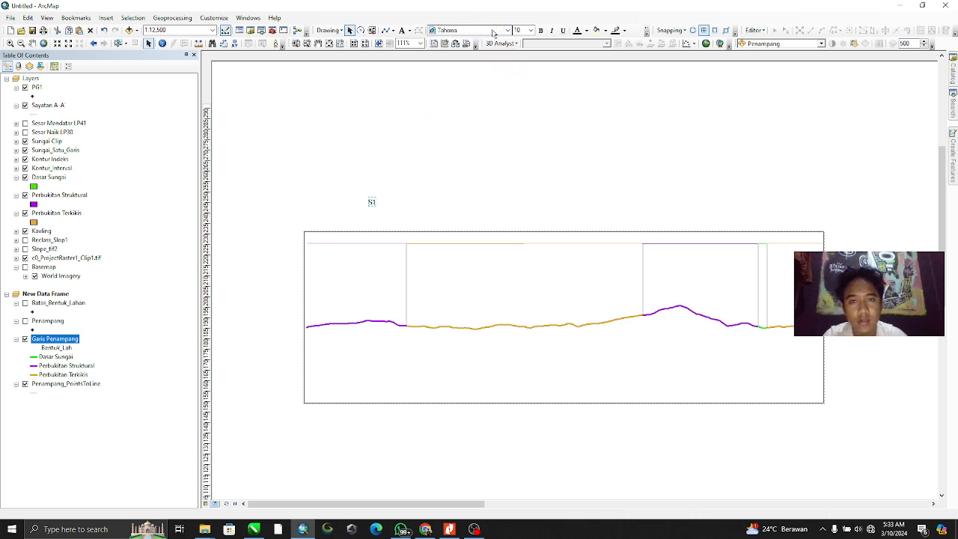
left_click(493, 32)
left_click(494, 31)
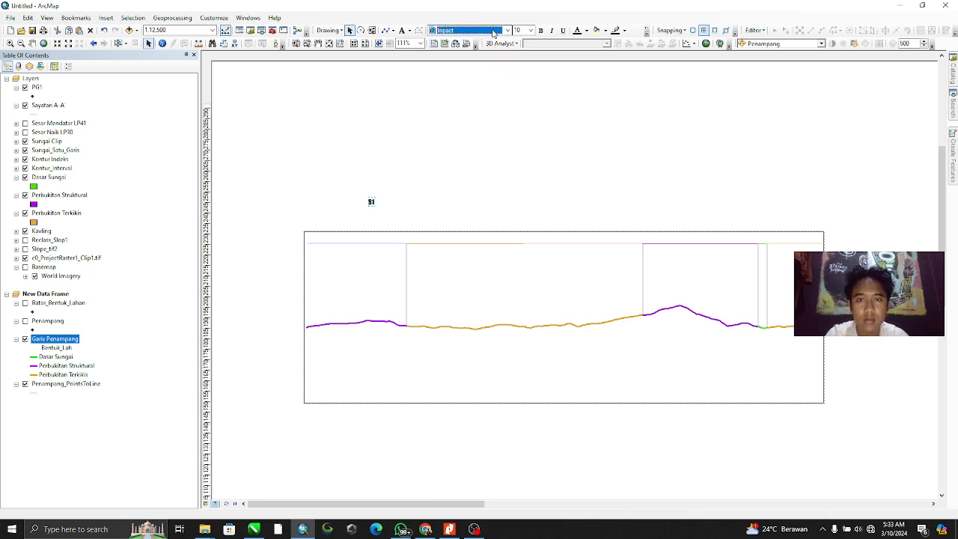
left_click(494, 32)
left_click(493, 31)
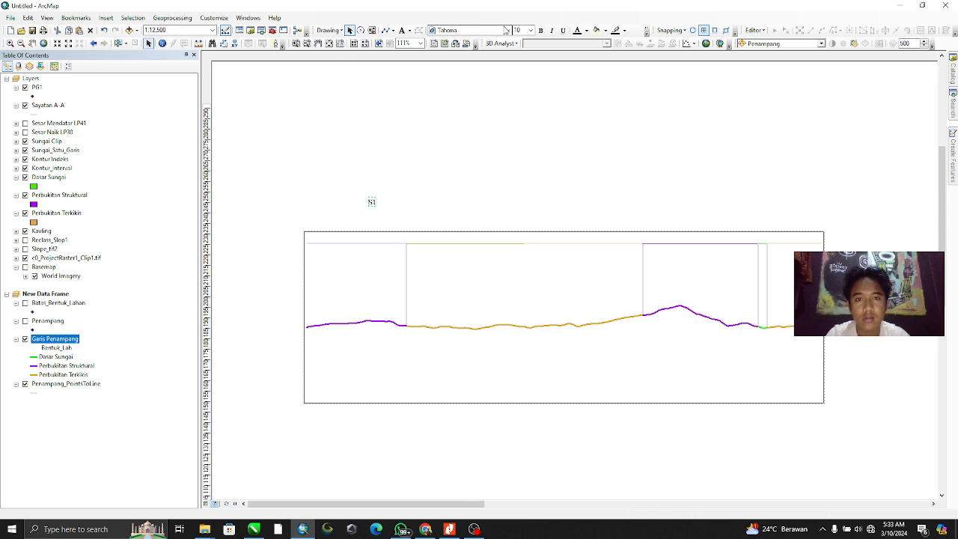
Set the S1 label's font to Times New Roman at size 12
left_click(506, 30)
scroll(477, 90, "down", 3)
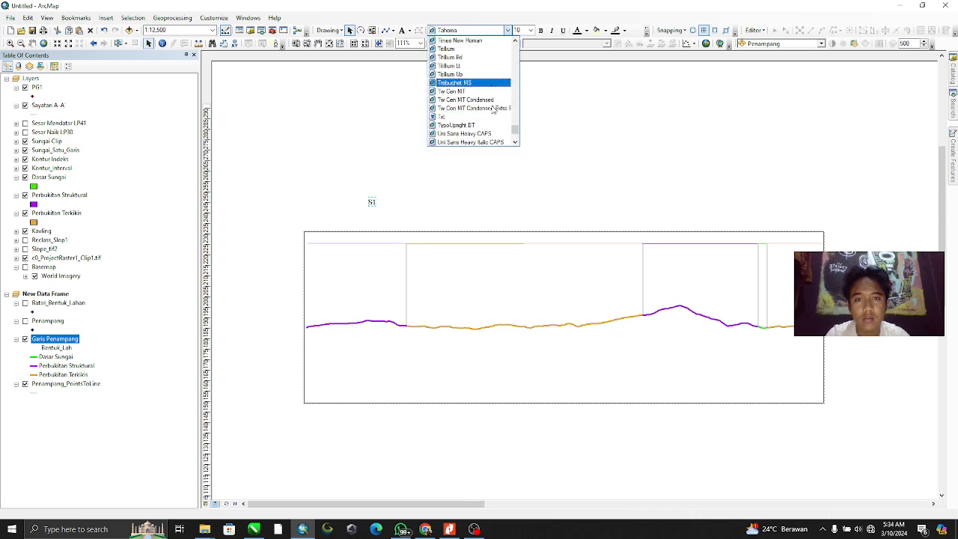
scroll(477, 90, "up", 1)
left_click(476, 68)
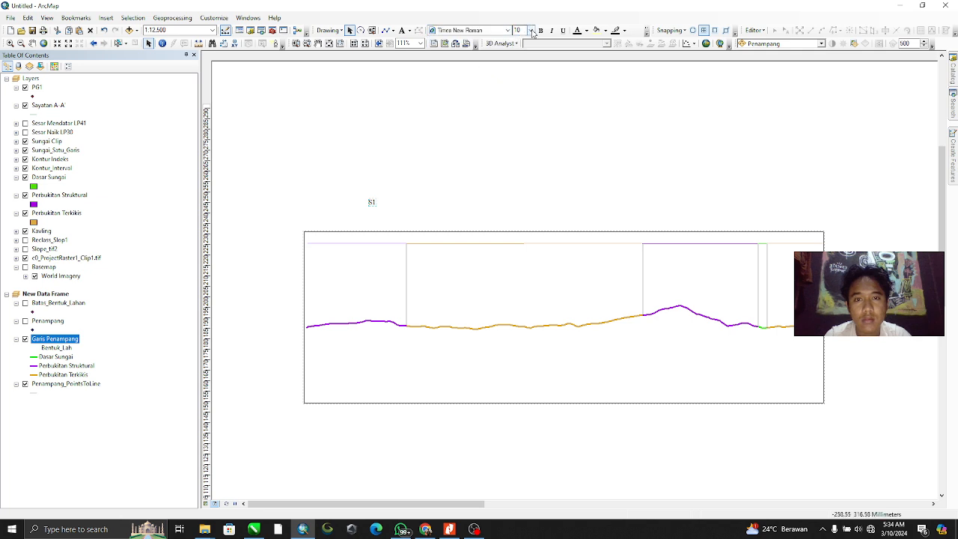
left_click(532, 30)
left_click(519, 76)
Make the S1 label bold and place it beneath the first purple horizontal line in the profile frame
left_click(372, 202)
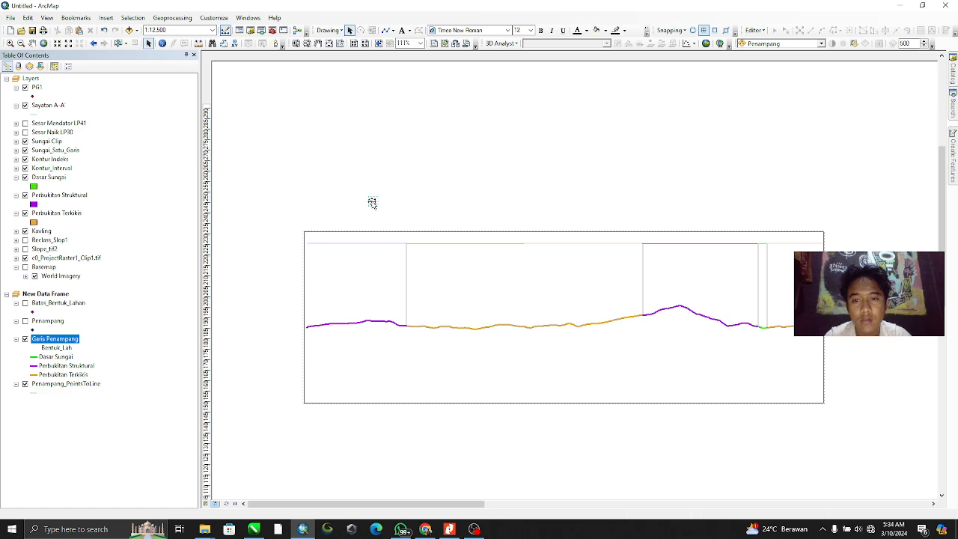
double_click(372, 203)
left_click(565, 167)
left_click_drag(372, 202, 355, 253)
Place a copy of the S1 label under the long orange horizontal line and change its text to D1
key("ctrl+v")
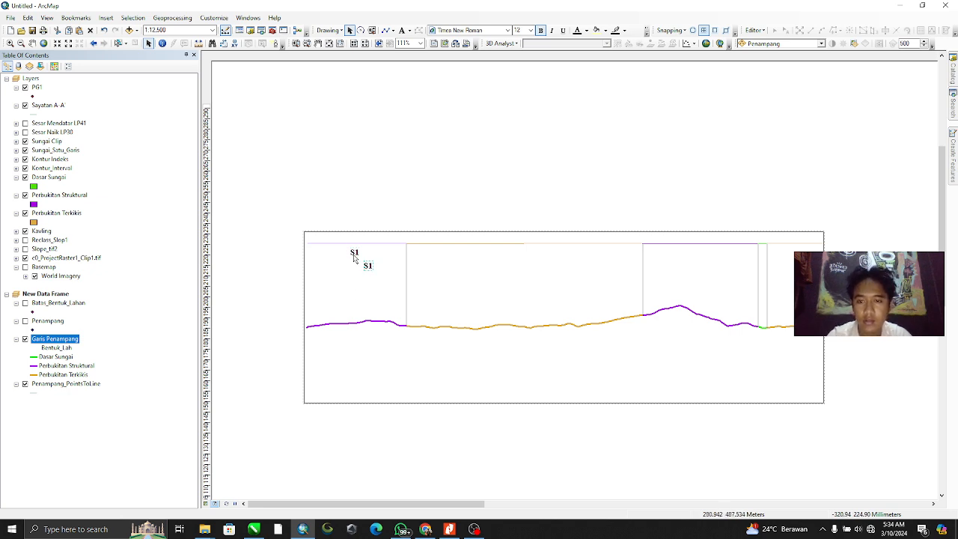
key("ctrl+v")
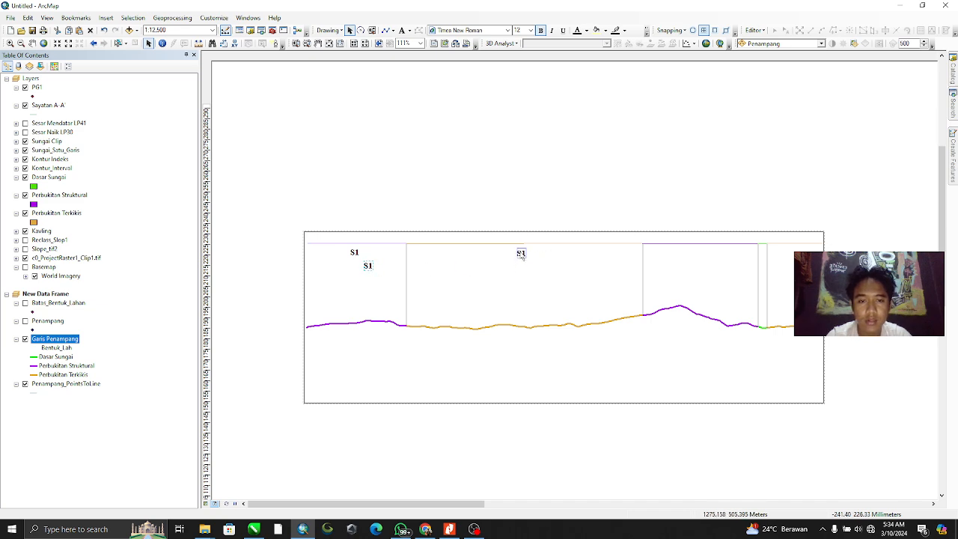
key("Delete")
double_click(524, 255)
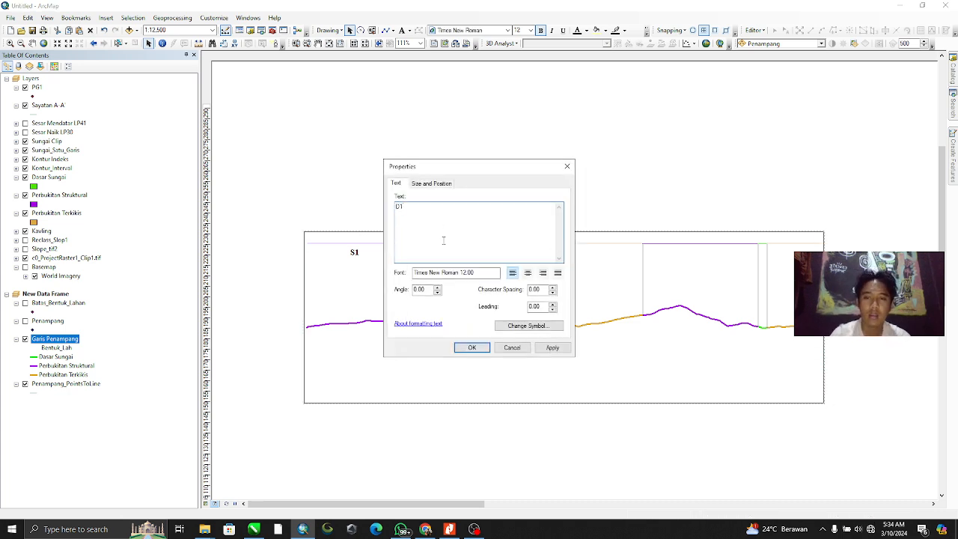
left_click(471, 348)
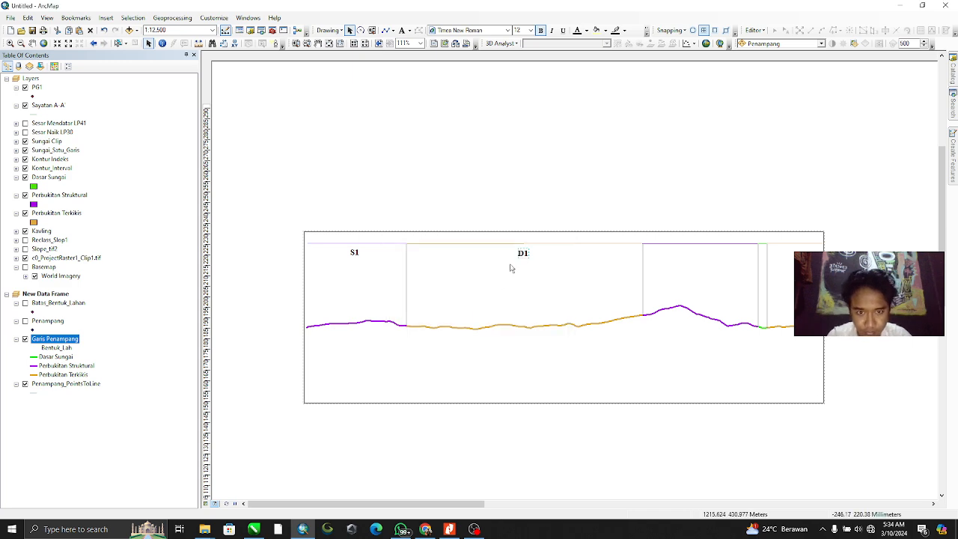
Copy the D1 label under the last orange line and the S1 label under the second purple line
left_click_drag(515, 247, 800, 250)
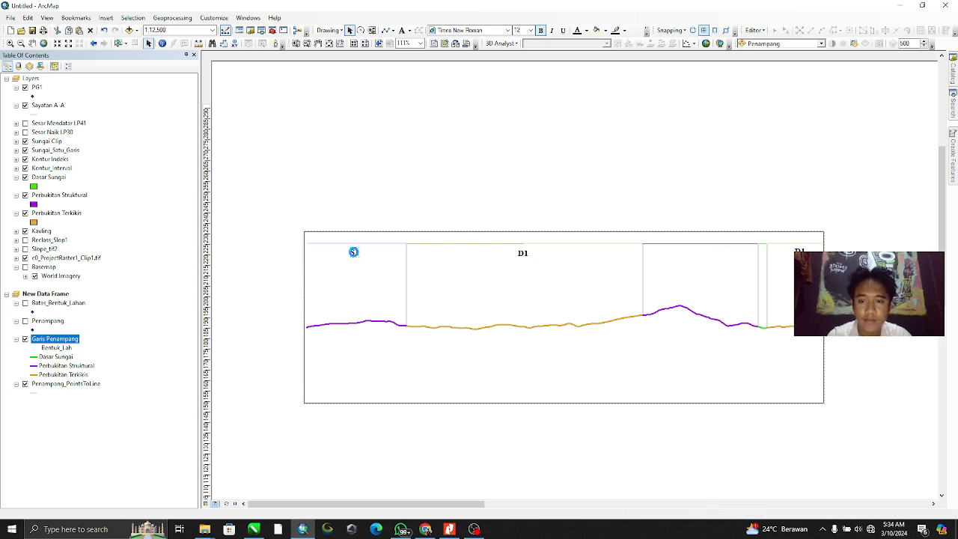
left_click_drag(354, 253, 703, 258)
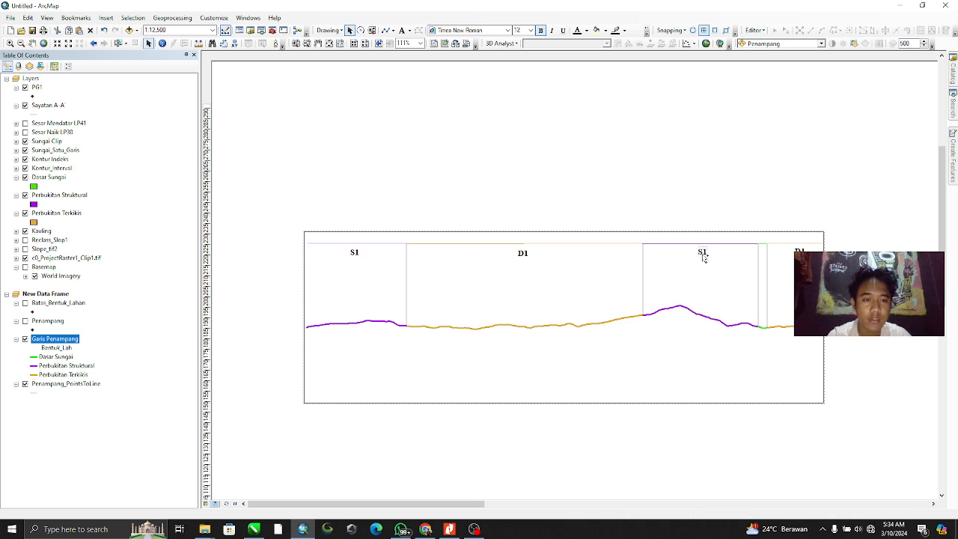
Duplicate the second S1 label, change its text to F1 and place it under the short green line
key("ctrl+c")
key("ctrl+v")
double_click(715, 266)
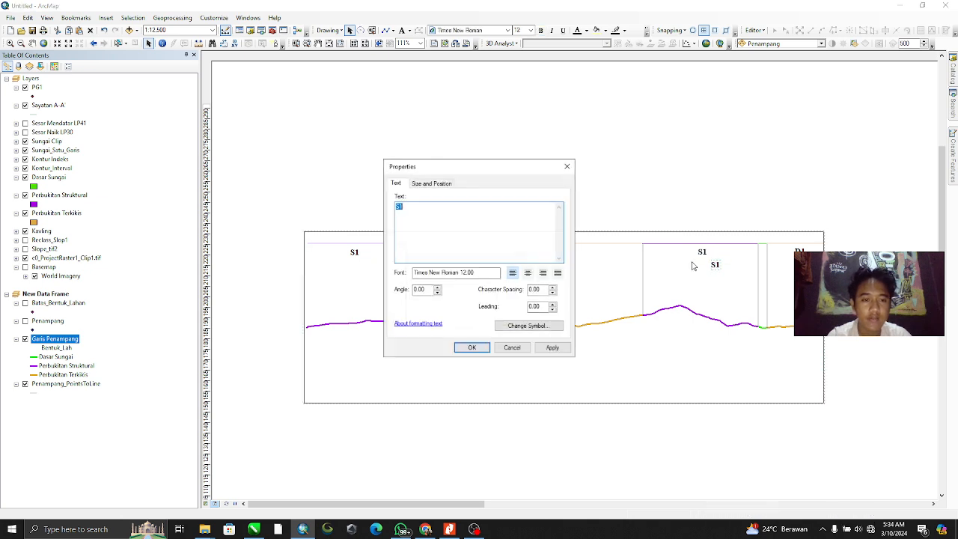
left_click(457, 220)
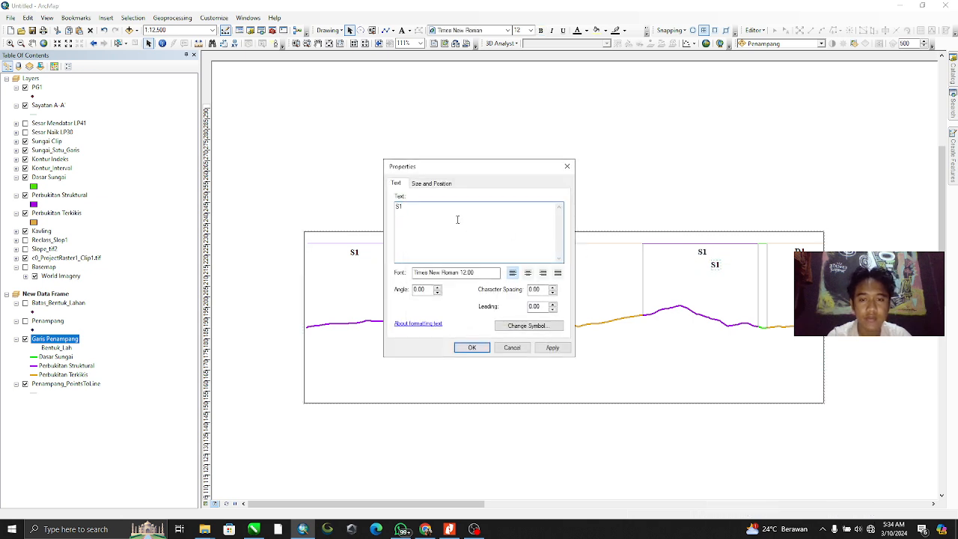
left_click(473, 348)
left_click_drag(716, 264, 764, 251)
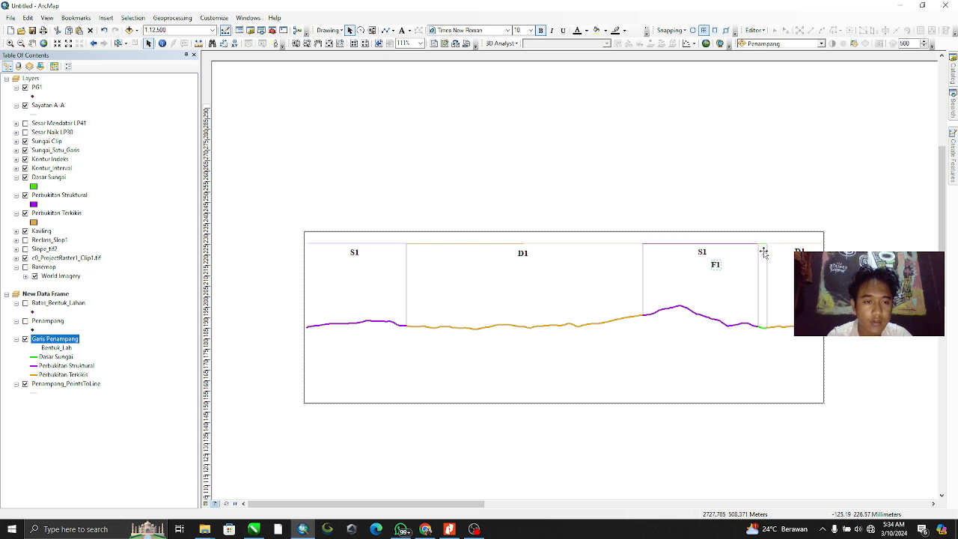
left_click(656, 158)
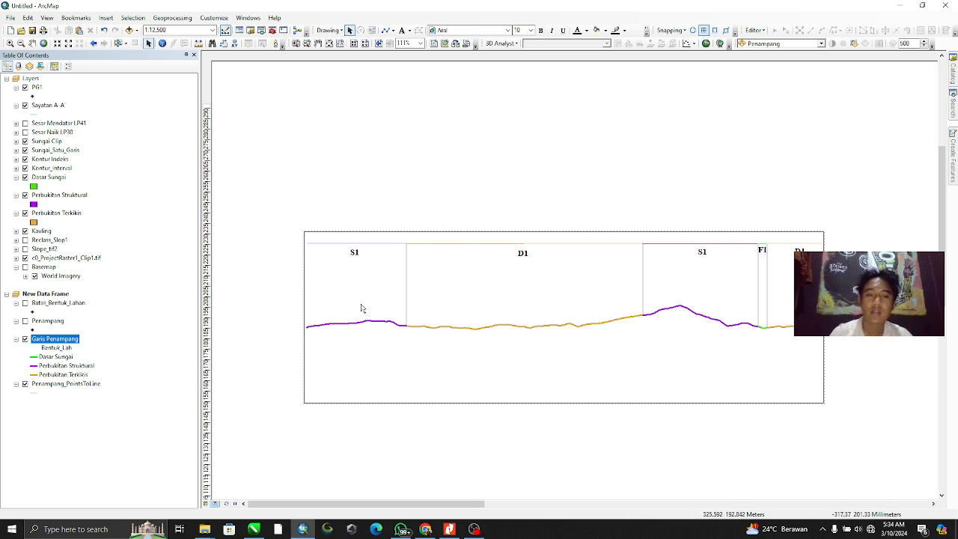
Start a new measured grid in the properties of New Data Frame
left_click(383, 350)
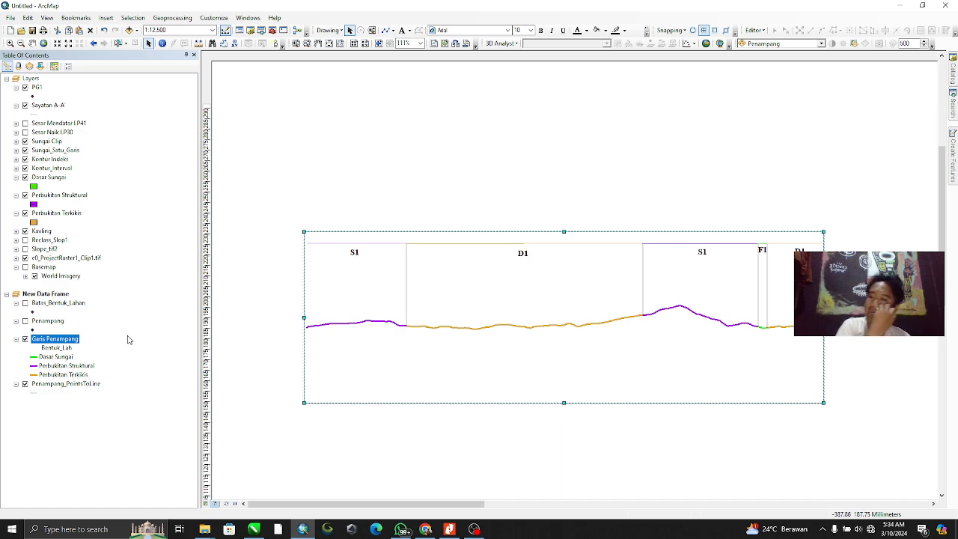
right_click(63, 295)
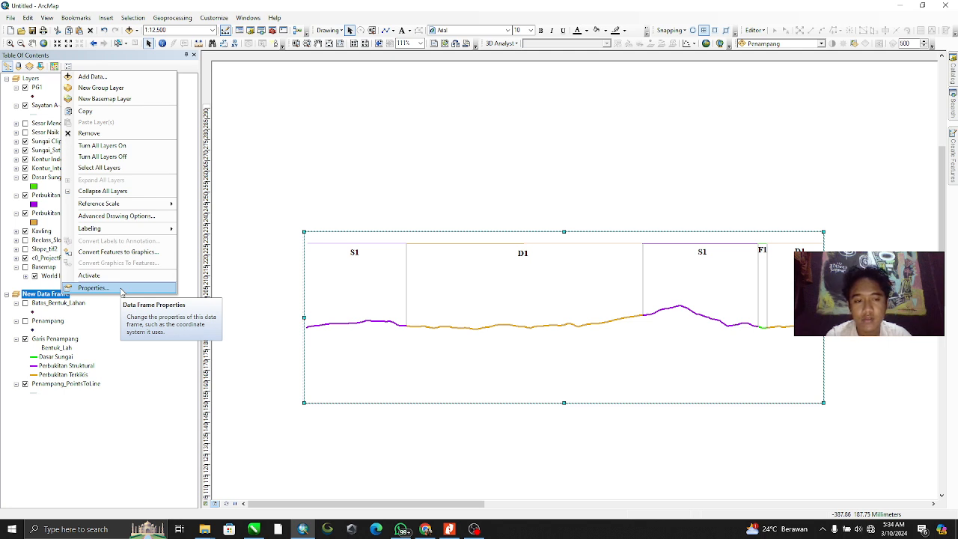
left_click(120, 289)
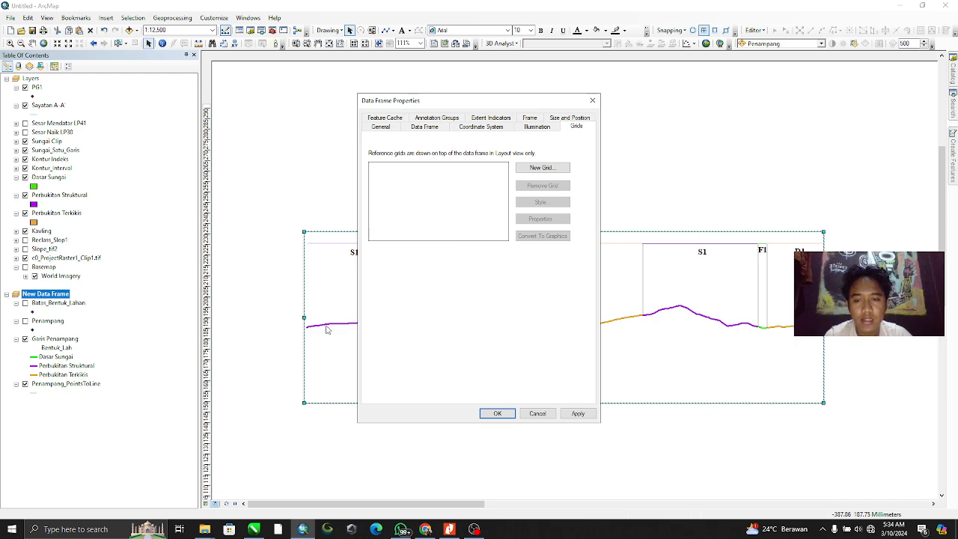
left_click(544, 169)
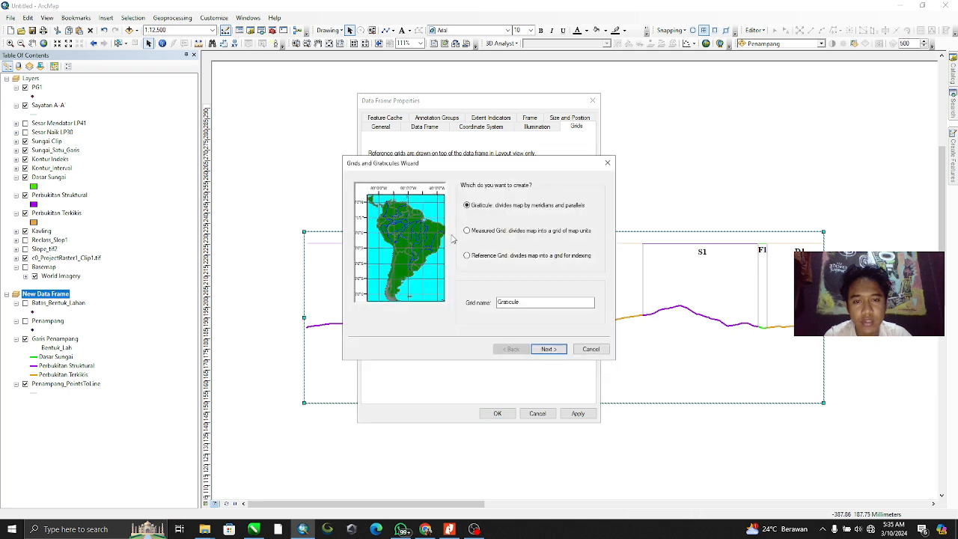
left_click(466, 231)
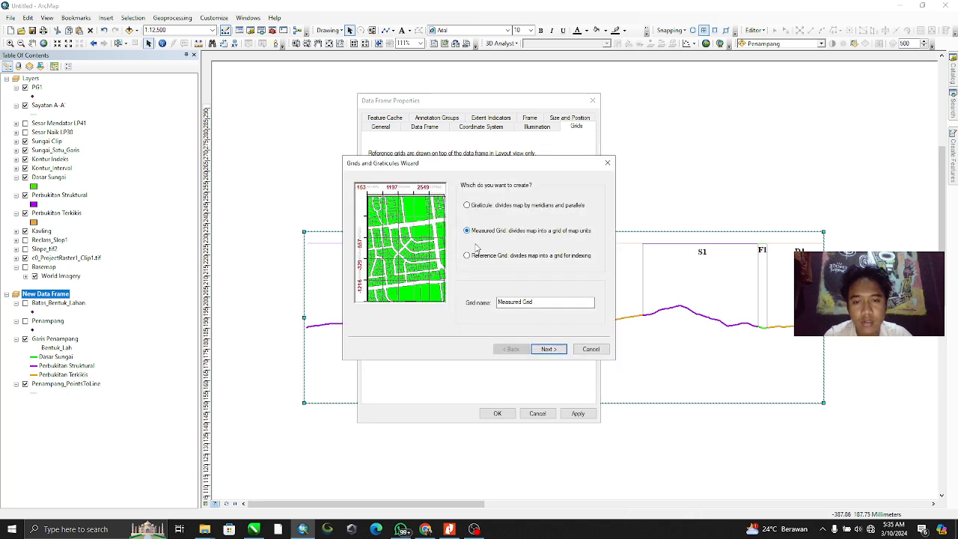
left_click(549, 349)
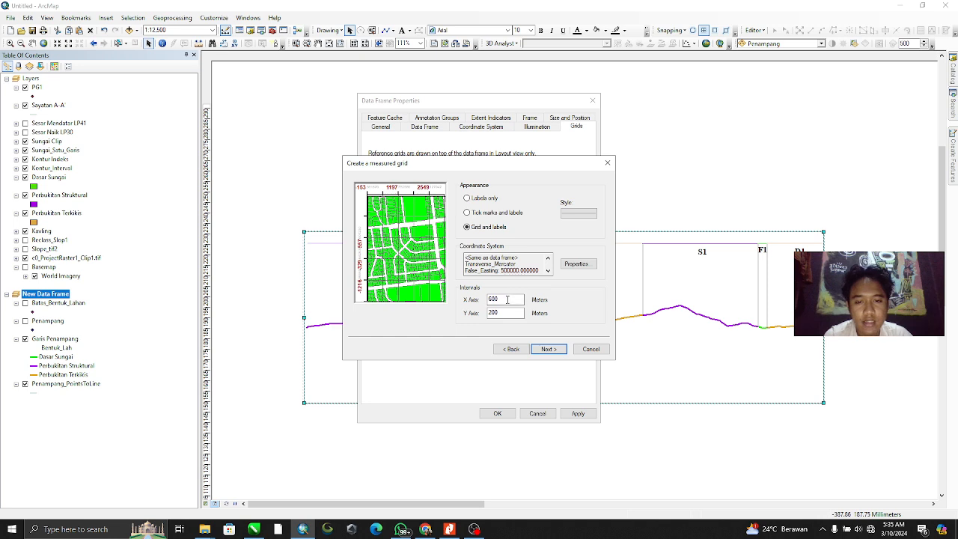
Set the grid intervals to 0 m on the X axis and 125 m on the Y axis, finish the grid and apply it
left_click_drag(506, 300, 443, 299)
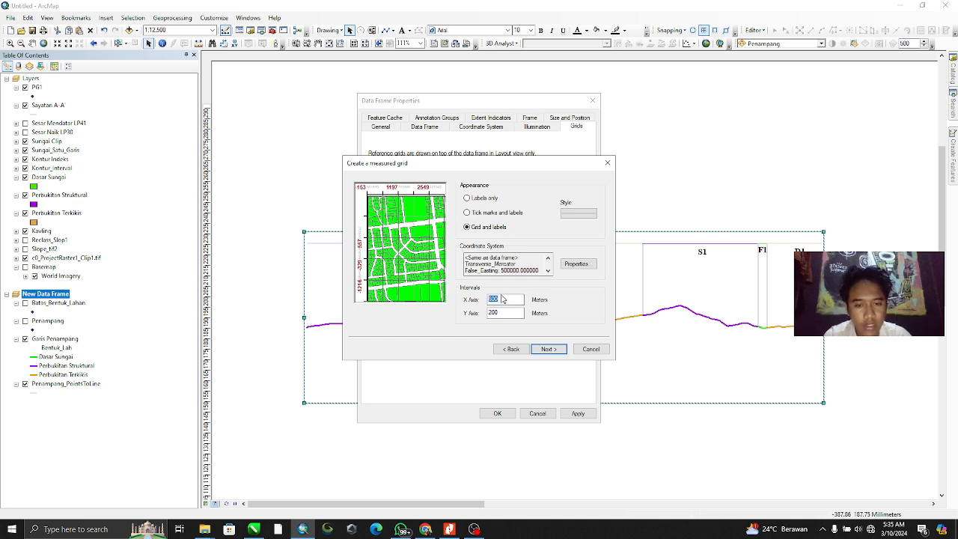
type("0")
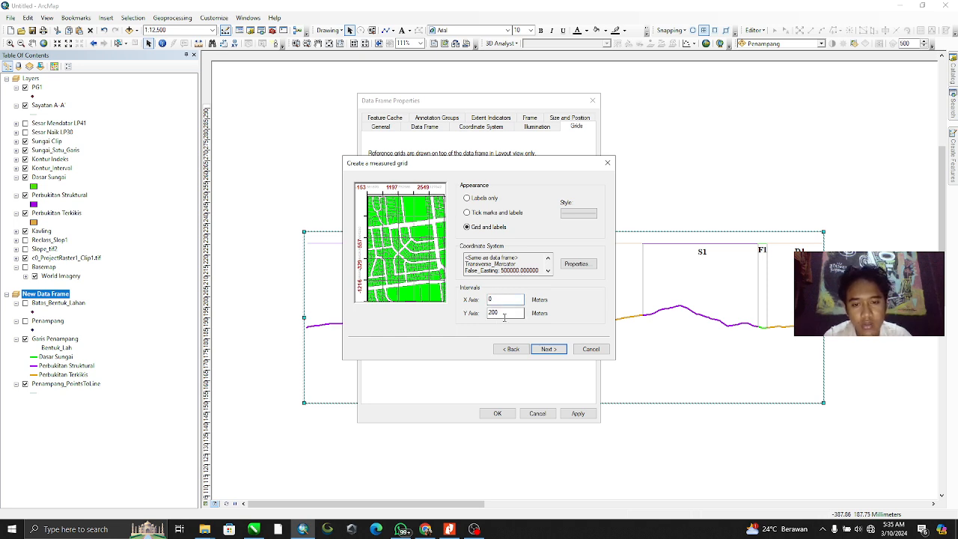
left_click_drag(504, 317, 442, 314)
type("125")
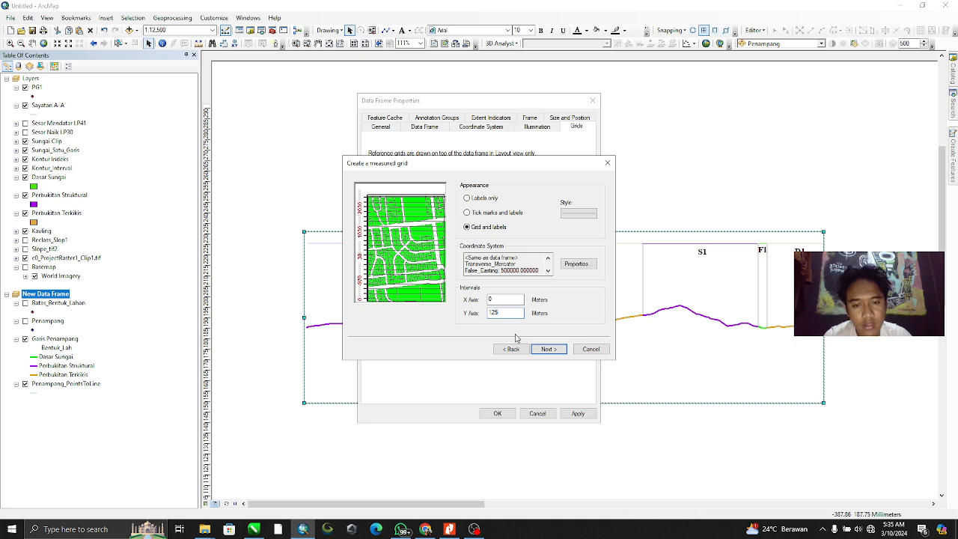
left_click(547, 350)
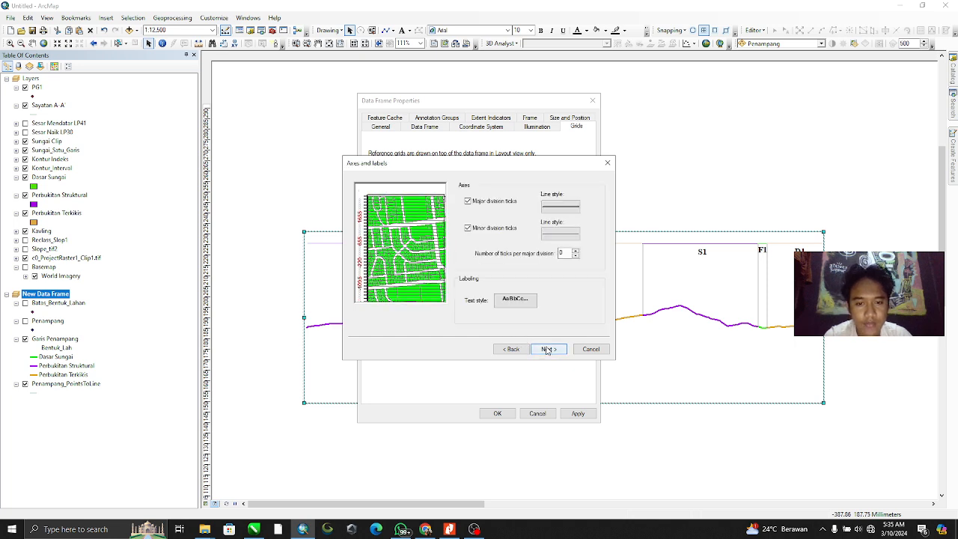
left_click(548, 349)
left_click(550, 349)
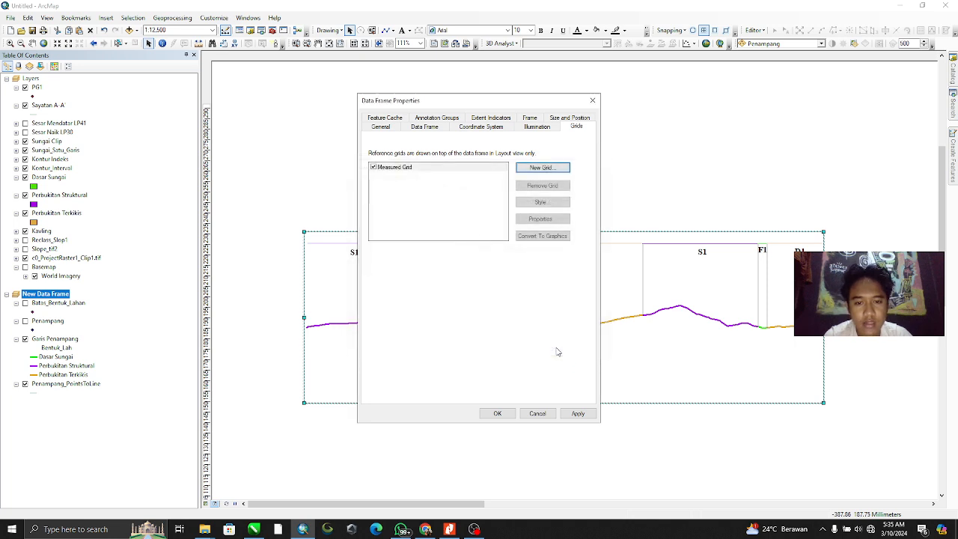
left_click(577, 413)
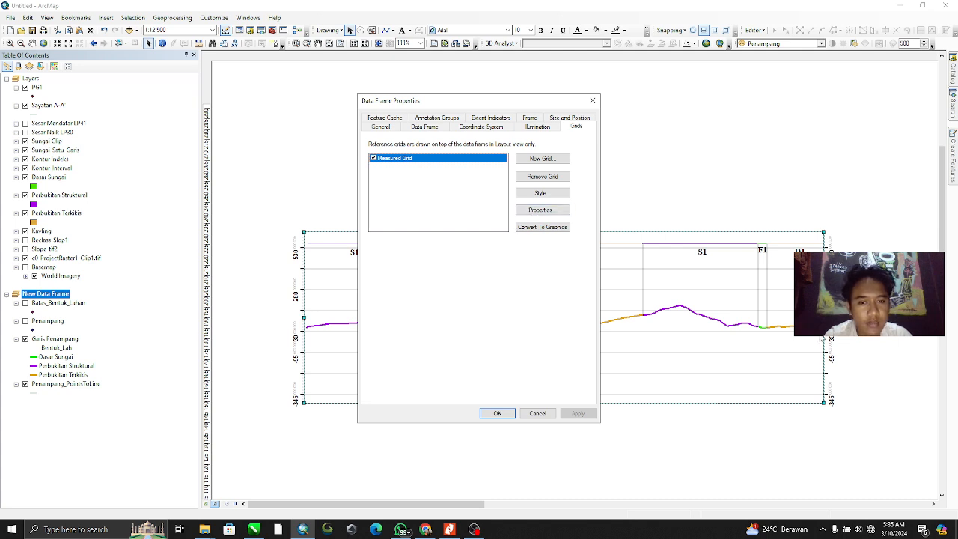
Set the measured grid's label number format to 0 decimal places
left_click(537, 210)
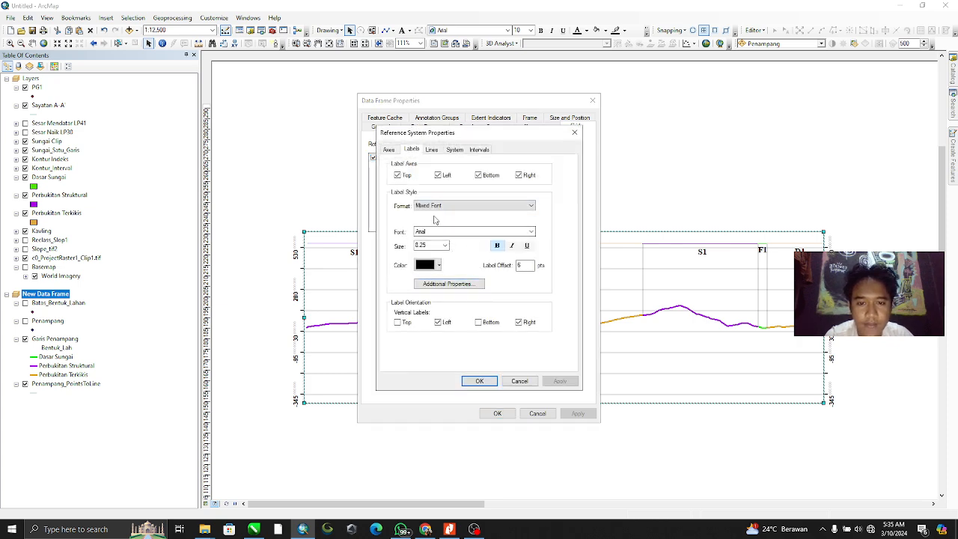
left_click(448, 284)
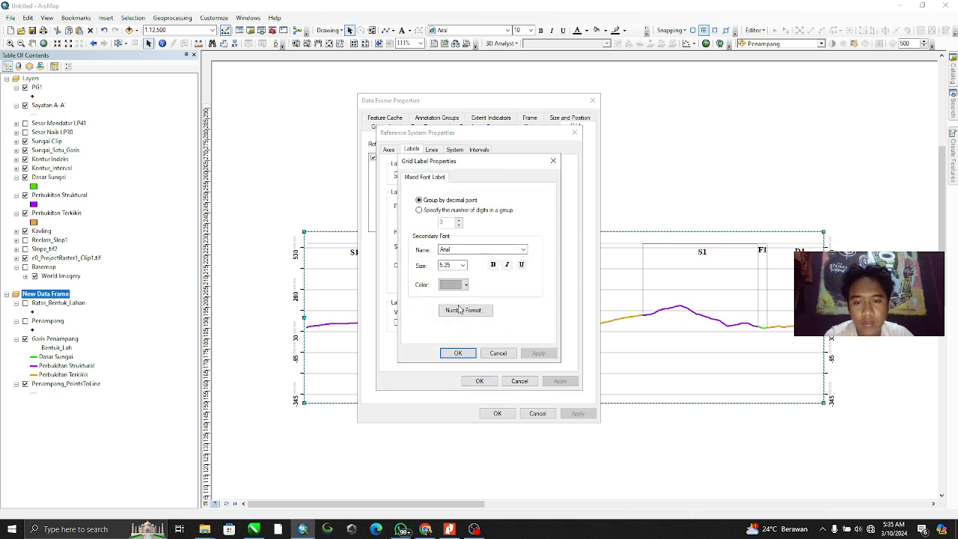
left_click(460, 309)
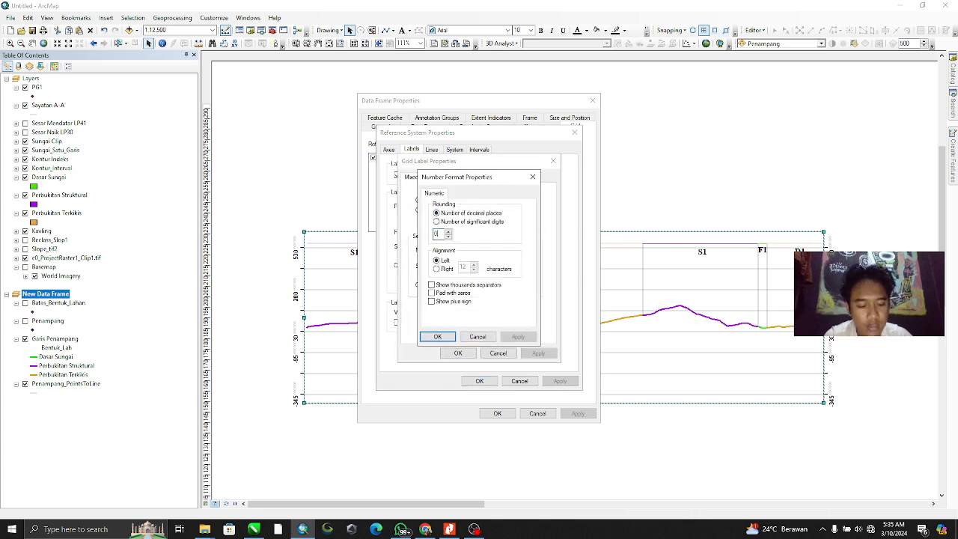
left_click(447, 336)
left_click(457, 353)
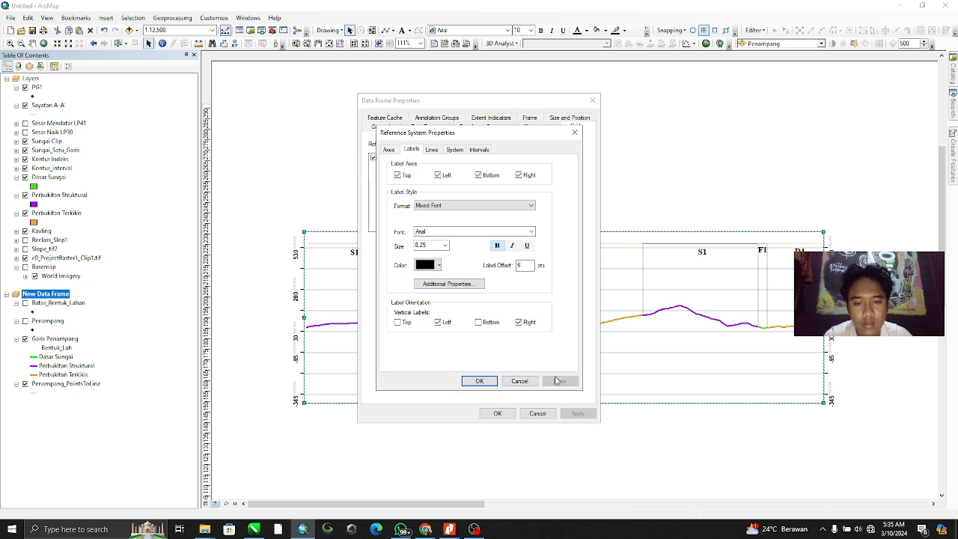
Set the measured grid to show no lines or ticks and apply it to the data frame
left_click(433, 151)
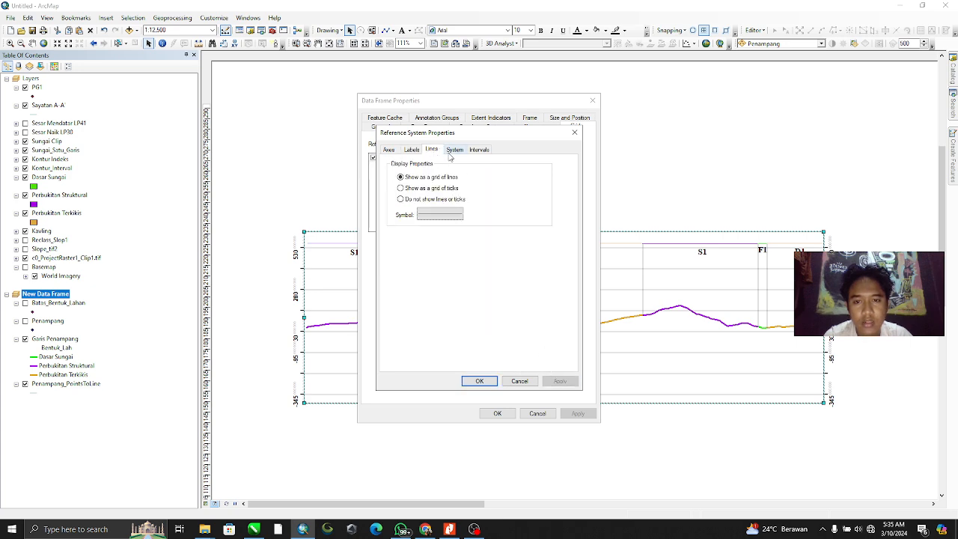
left_click(408, 199)
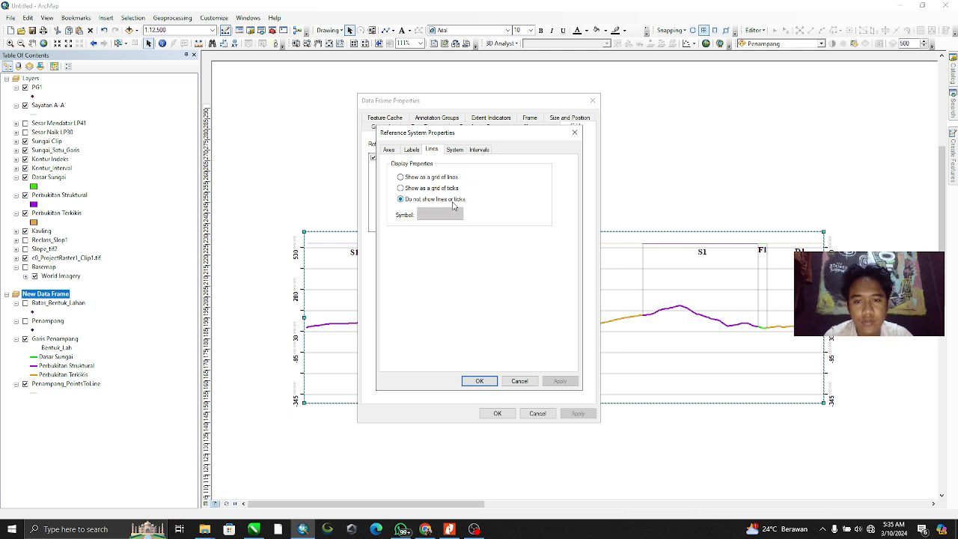
left_click(479, 381)
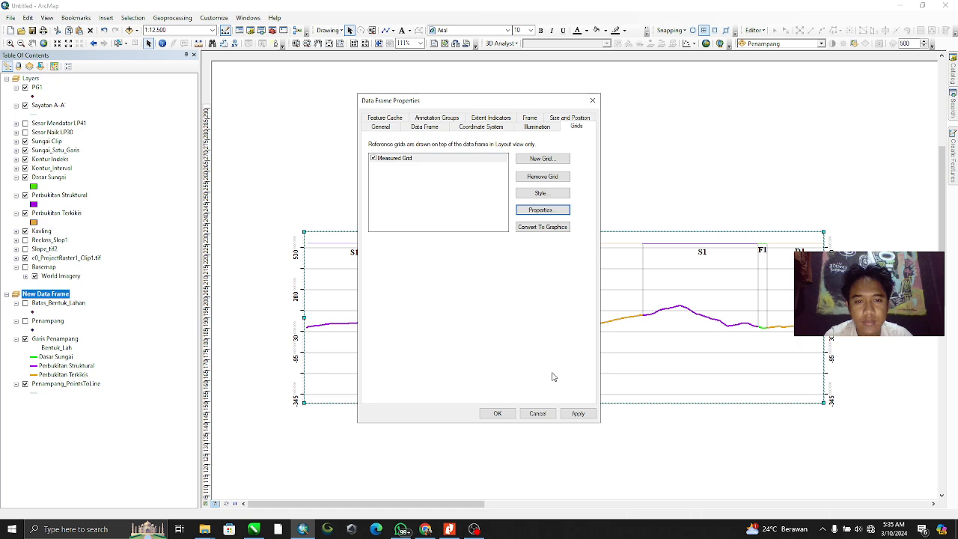
left_click(577, 415)
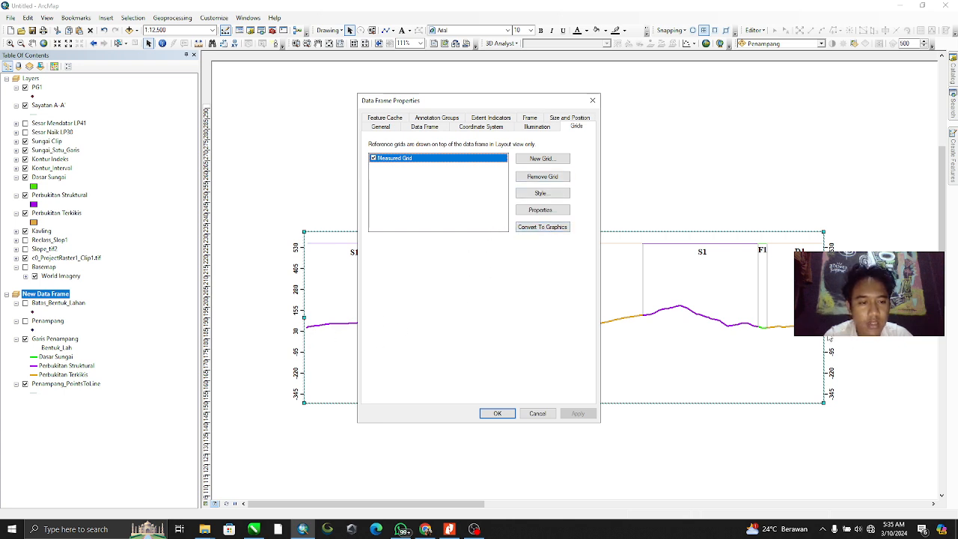
Set the measured grid's Y origin to 0, apply it, close the data frame properties and deselect the frame
left_click(542, 210)
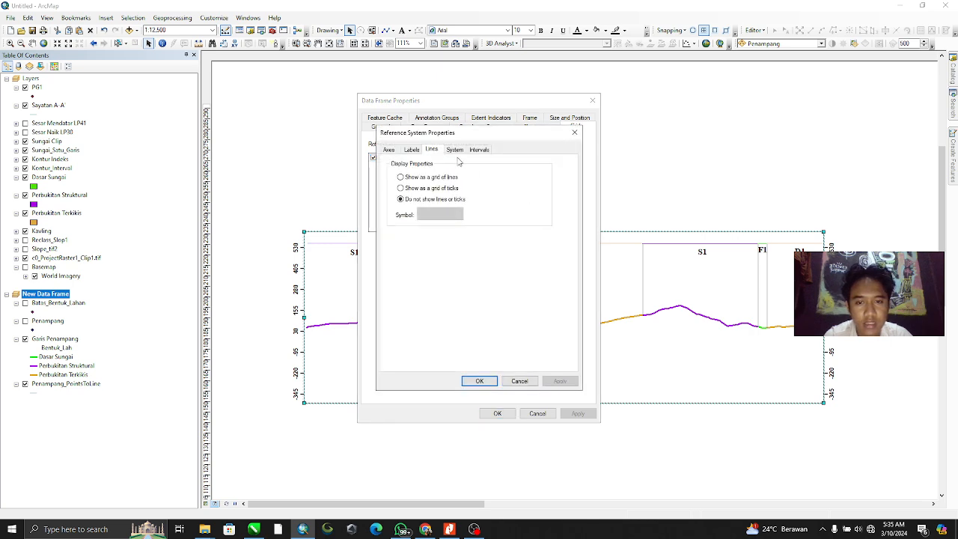
left_click(479, 150)
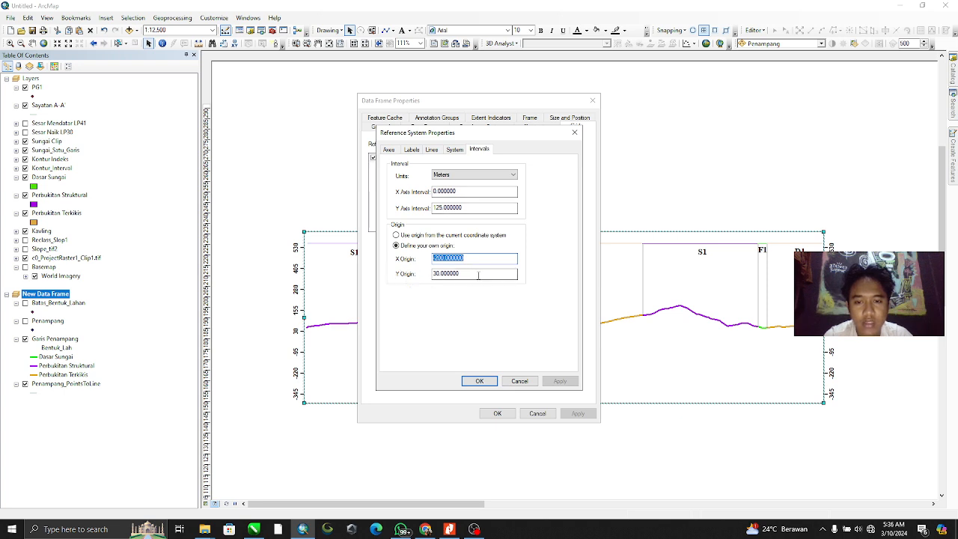
key("Tab")
type("0")
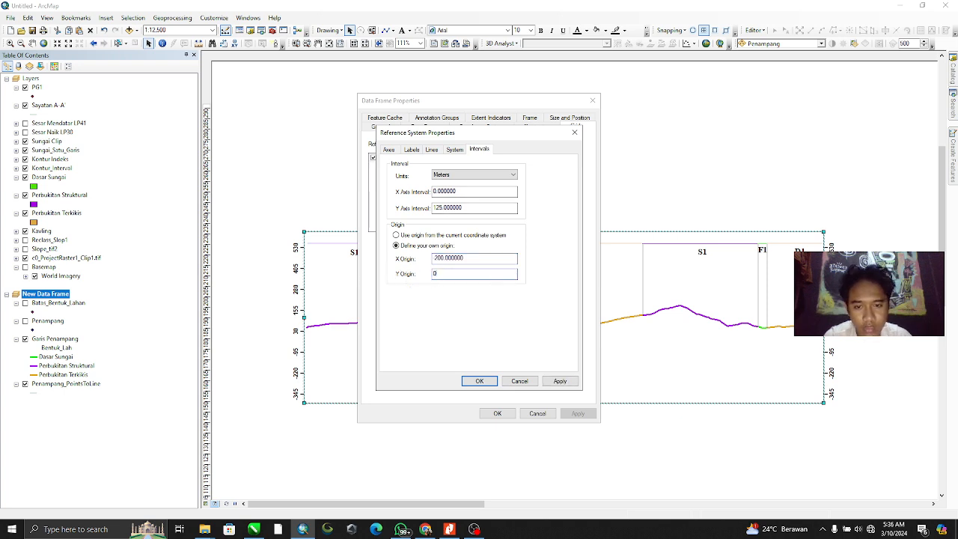
left_click(560, 381)
left_click(479, 381)
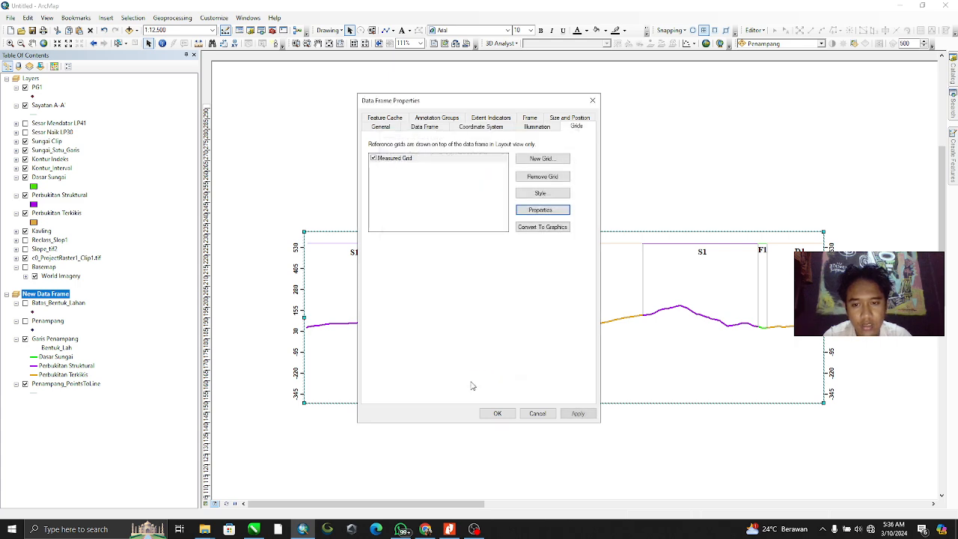
left_click(578, 413)
left_click(497, 414)
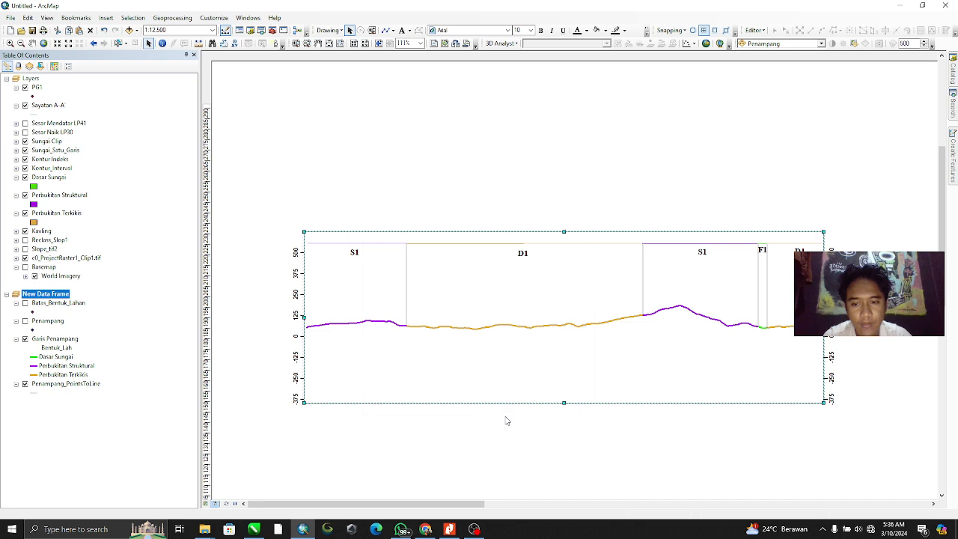
left_click(662, 194)
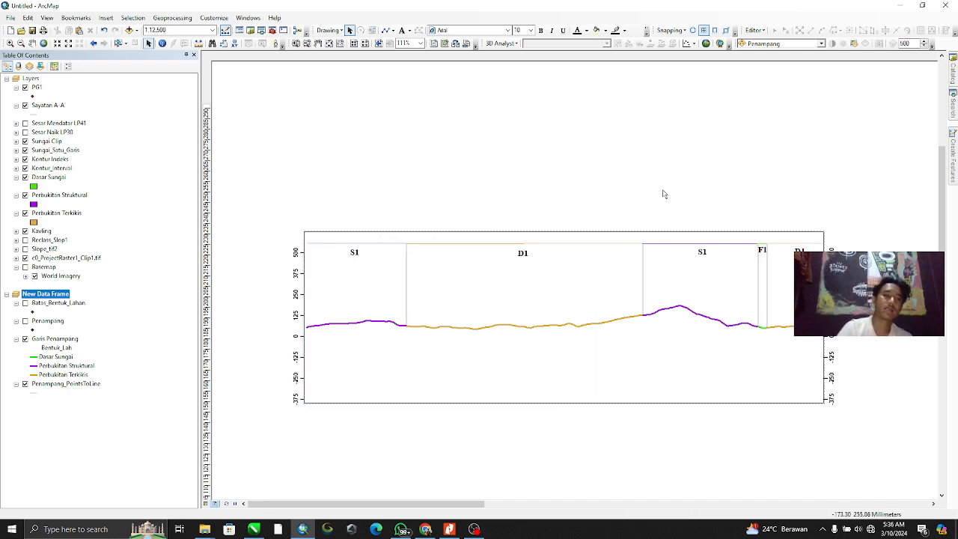
scroll(662, 194, "up", 2)
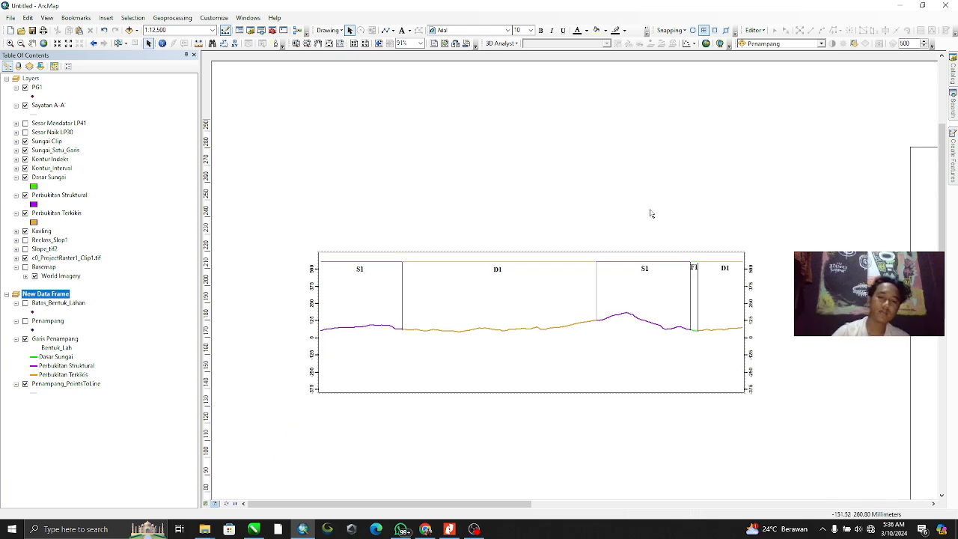
scroll(524, 311, "down", 3)
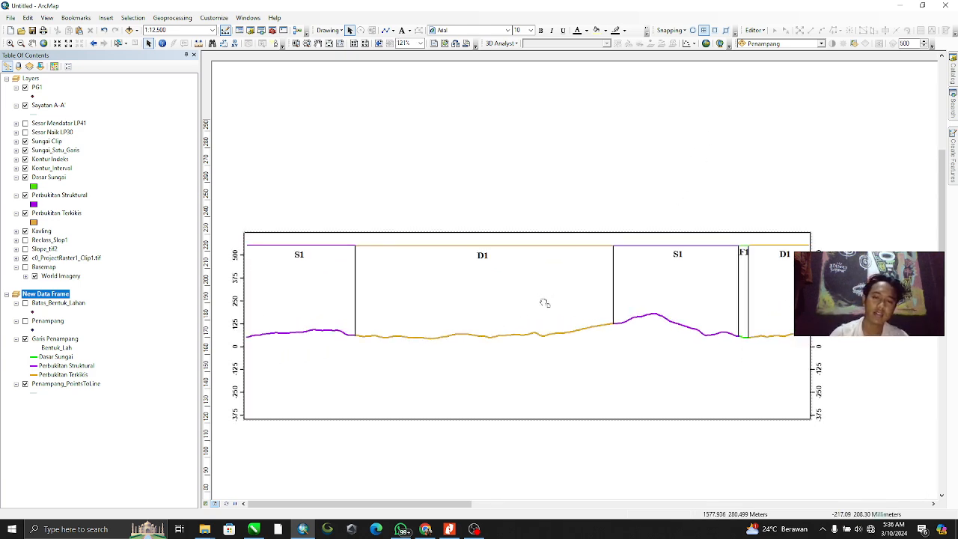